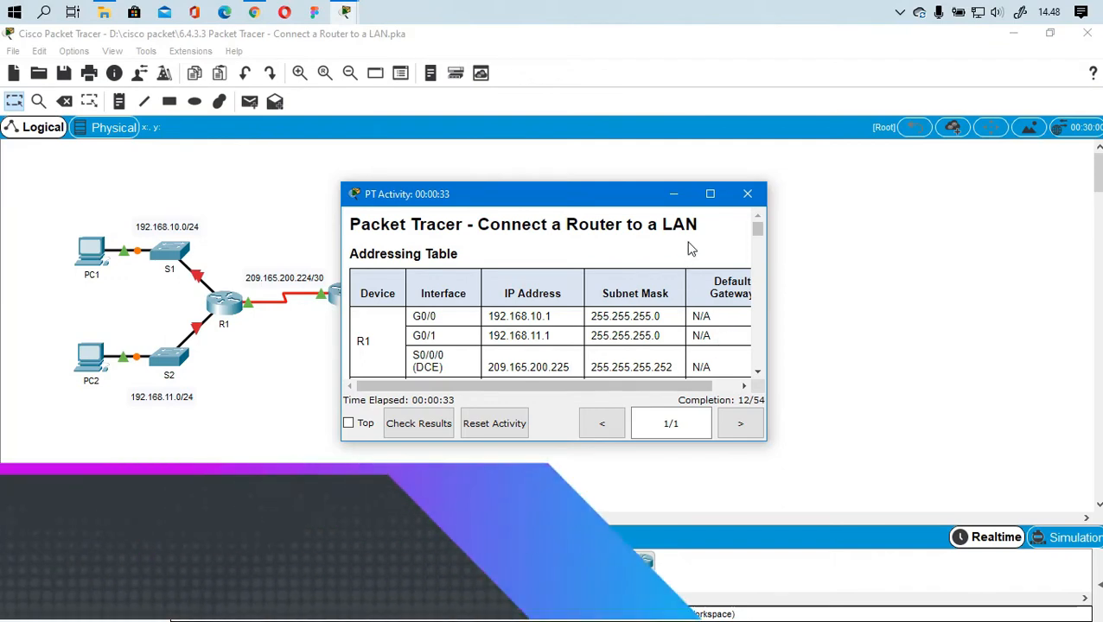
Arrange the activity instructions and the network topology window side by side, with the full addressing table width showing
drag(620, 202, 558, 210)
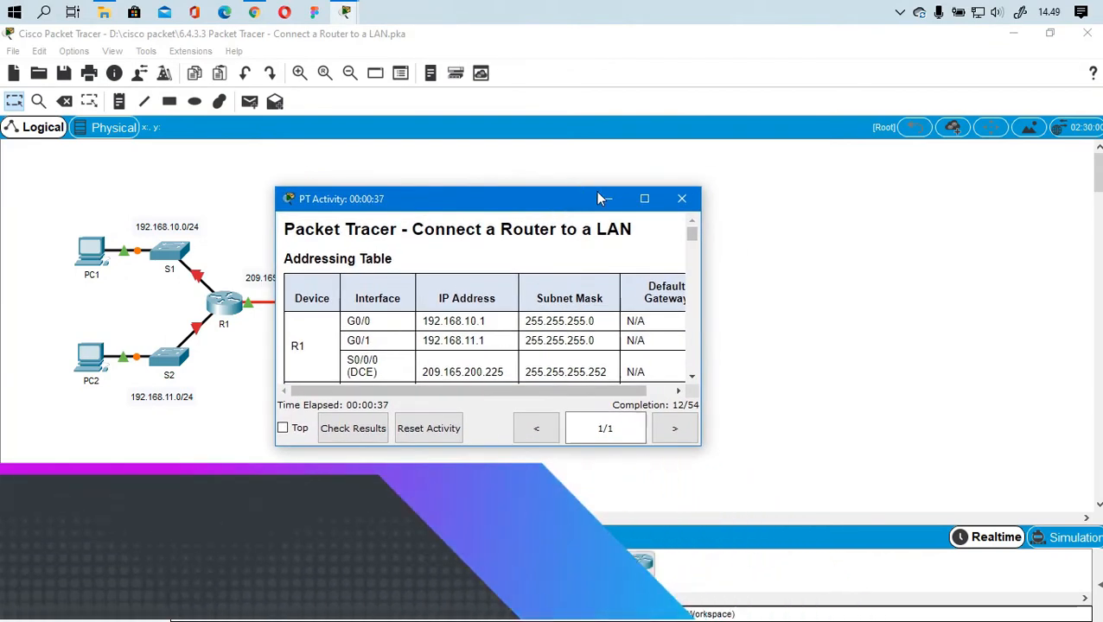
drag(571, 200, 5, 283)
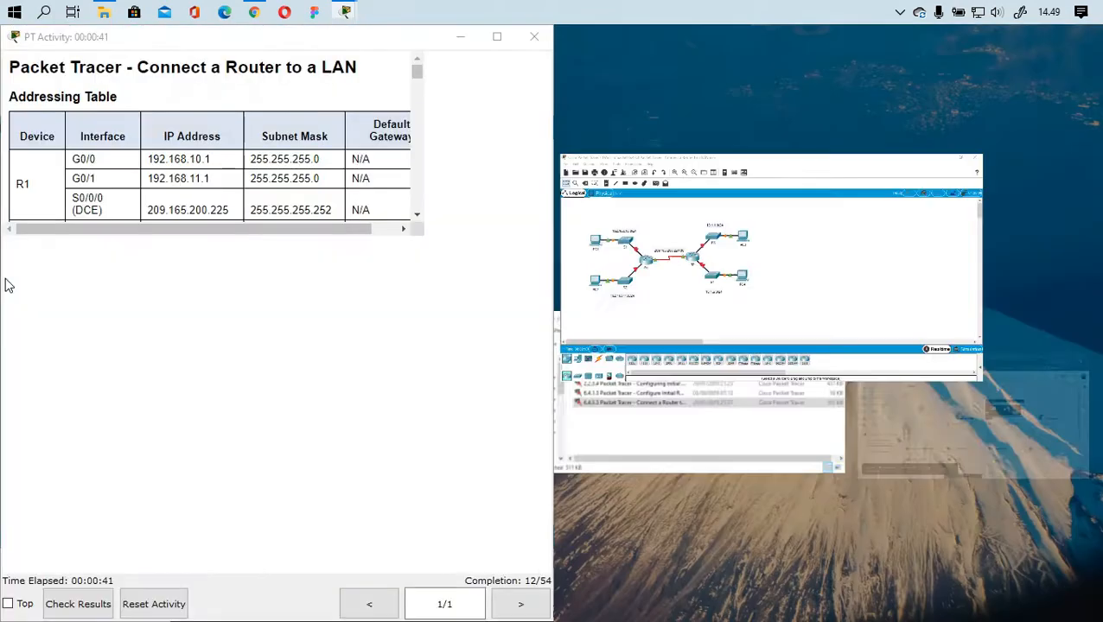
drag(553, 184, 459, 191)
click(631, 46)
drag(629, 41, 1101, 289)
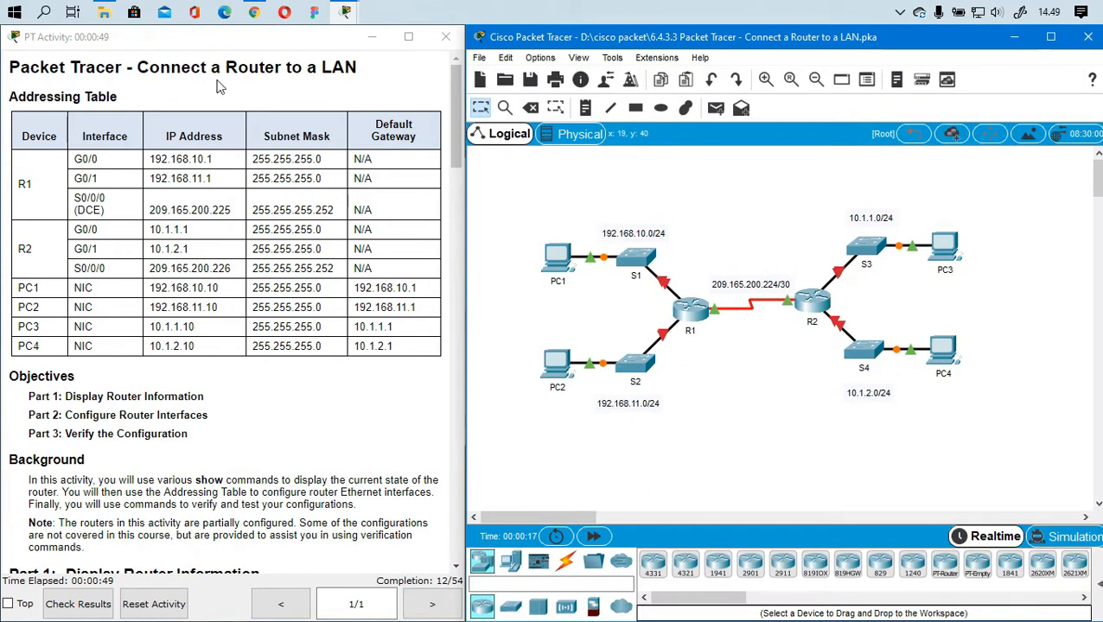
Read the activity title and the three objectives: display router information, configure router interfaces and verify the configuration
drag(138, 68, 366, 75)
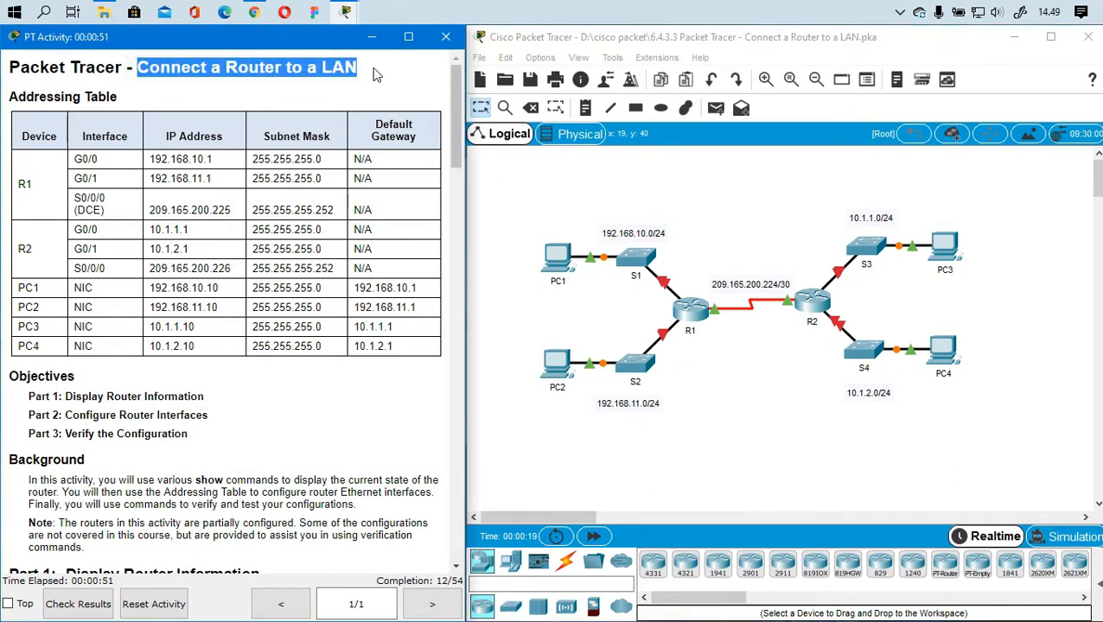
click(694, 39)
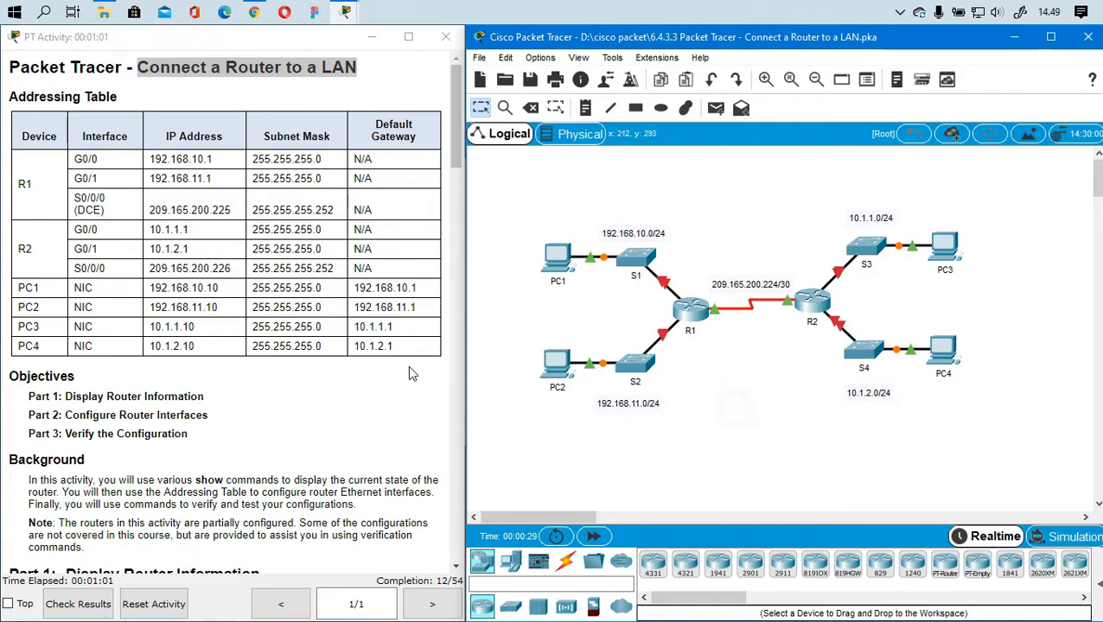
scroll(99, 259, down, 3)
scroll(121, 255, up, 3)
drag(63, 396, 166, 397)
click(176, 438)
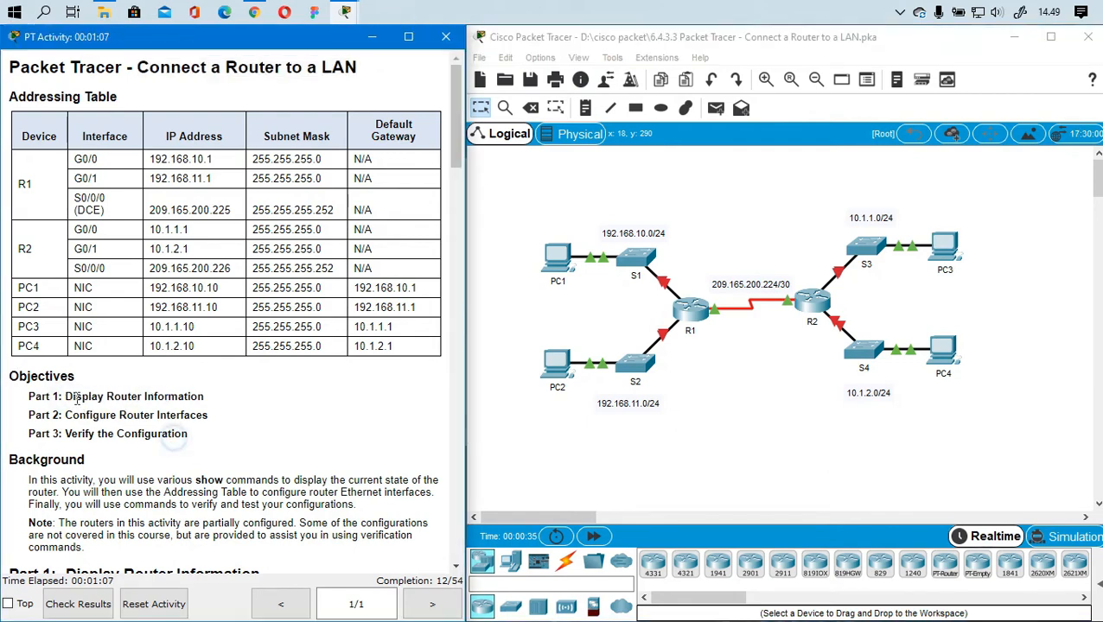
drag(65, 396, 160, 398)
click(143, 419)
drag(65, 396, 138, 397)
click(130, 424)
drag(66, 397, 146, 394)
click(190, 398)
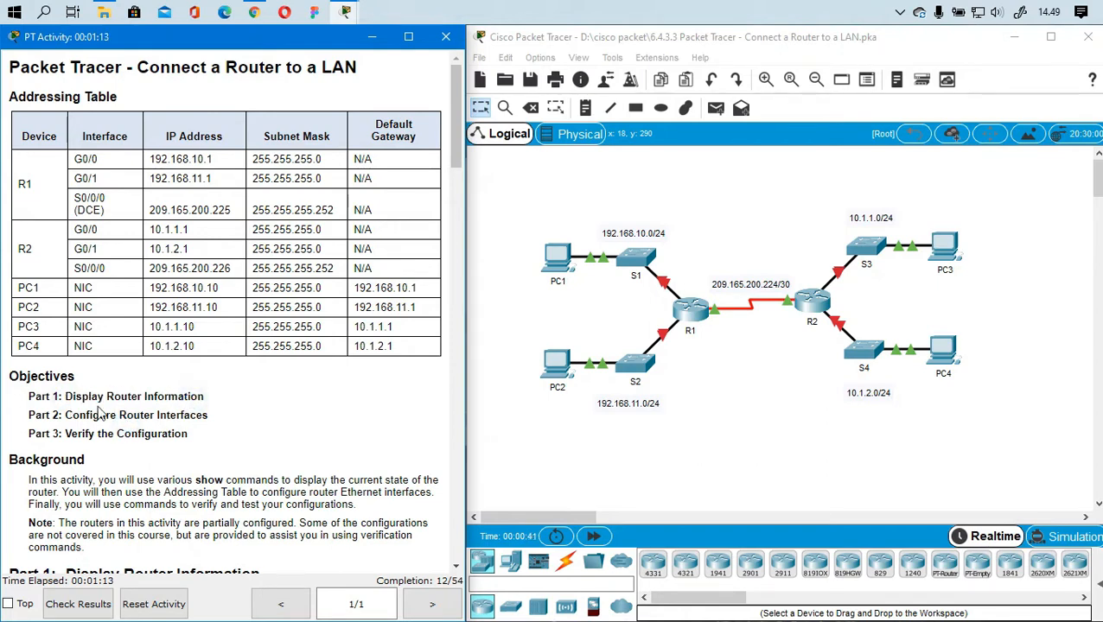
drag(66, 415, 177, 415)
click(215, 419)
drag(66, 434, 214, 435)
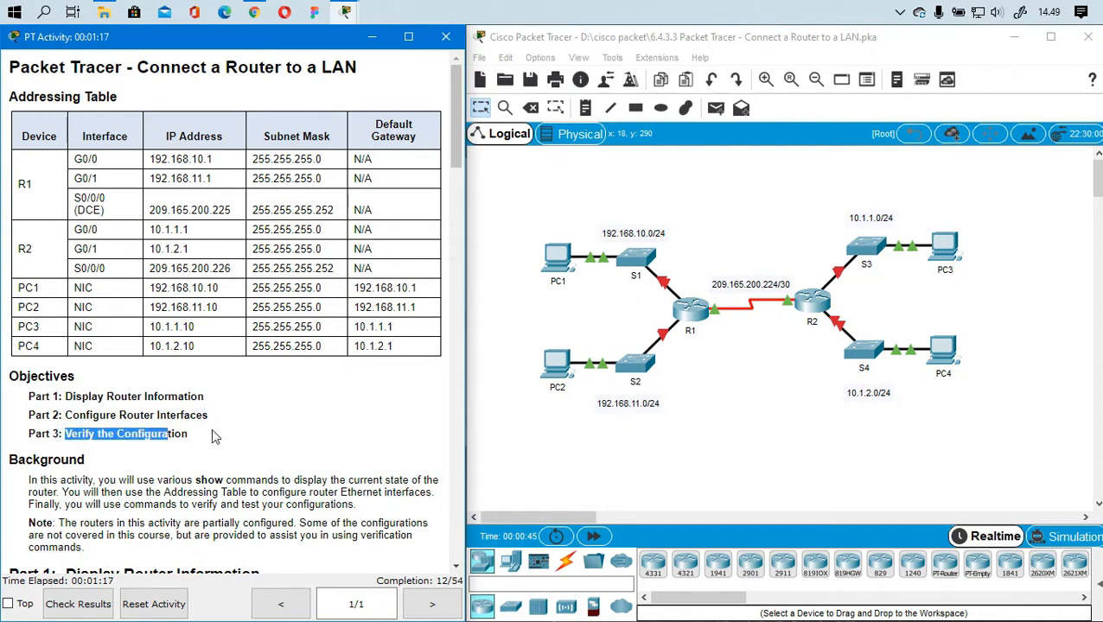
click(207, 432)
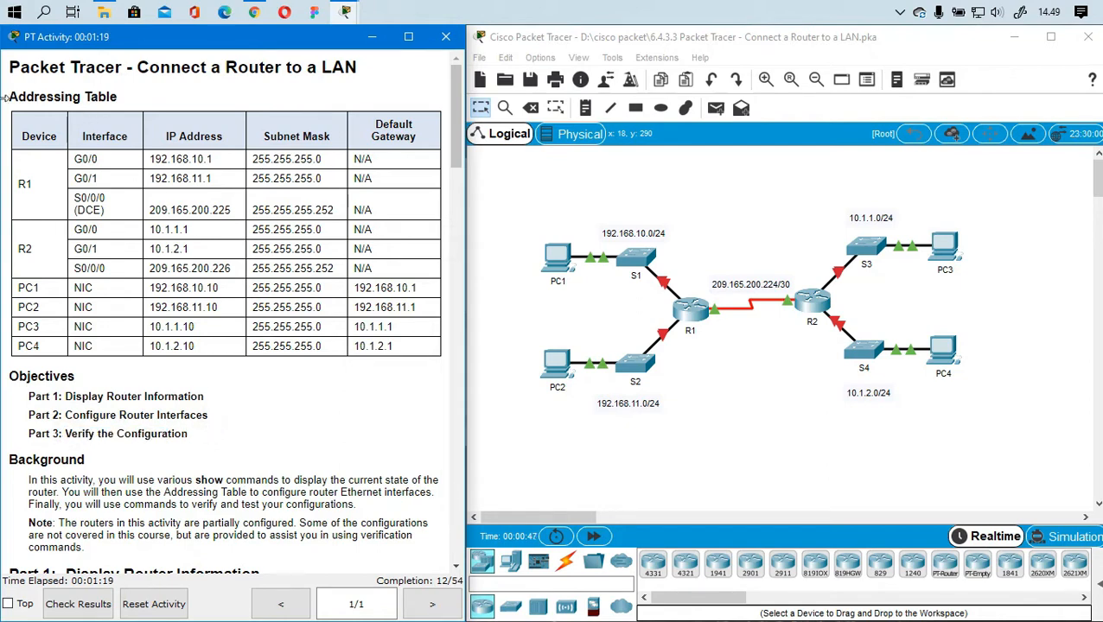
Review the addressing table, including the IP address, subnet mask and default gateway columns
mouse_move(10, 96)
mouse_down()
mouse_move(323, 216)
mouse_move(410, 352)
mouse_move(26, 156)
mouse_move(12, 97)
mouse_up()
click(398, 372)
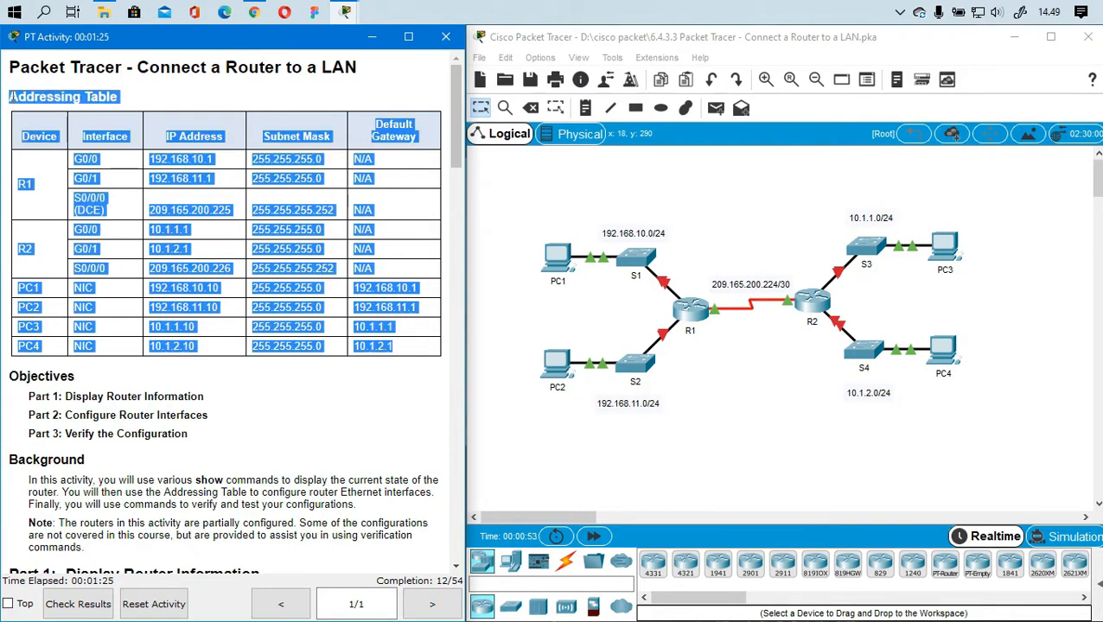
drag(229, 159, 127, 159)
click(183, 184)
drag(299, 136, 337, 136)
click(413, 183)
Read the Background section on show commands, using the Addressing Table, and verifying and testing the configurations
scroll(104, 229, down, 4)
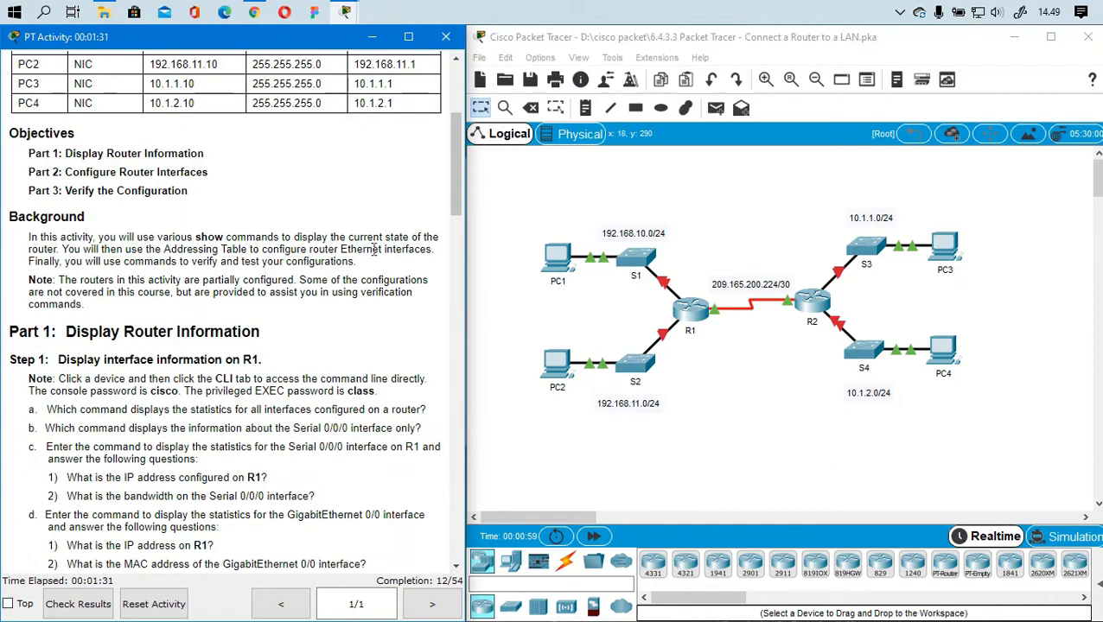
scroll(106, 226, up, 1)
drag(28, 240, 254, 262)
click(37, 237)
drag(197, 235, 222, 234)
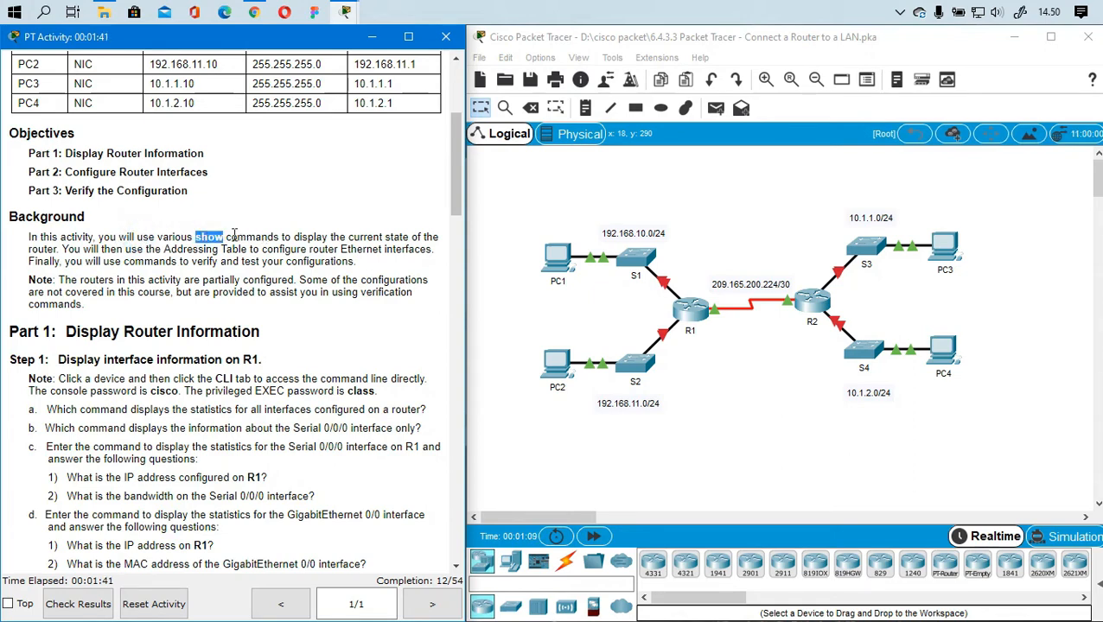
click(224, 238)
drag(224, 238, 194, 242)
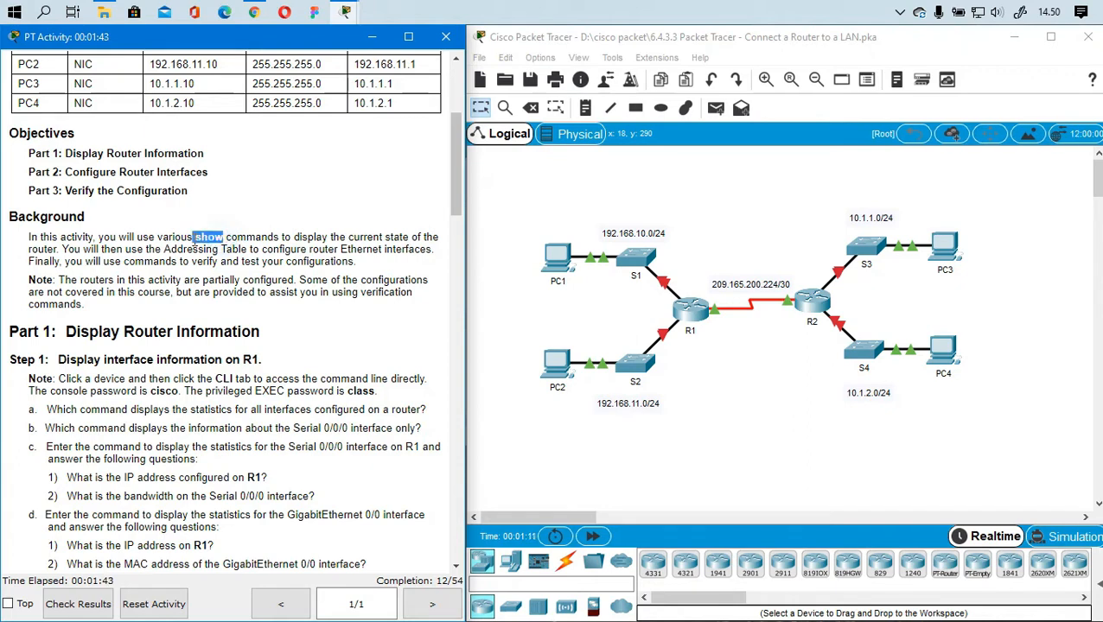
click(197, 237)
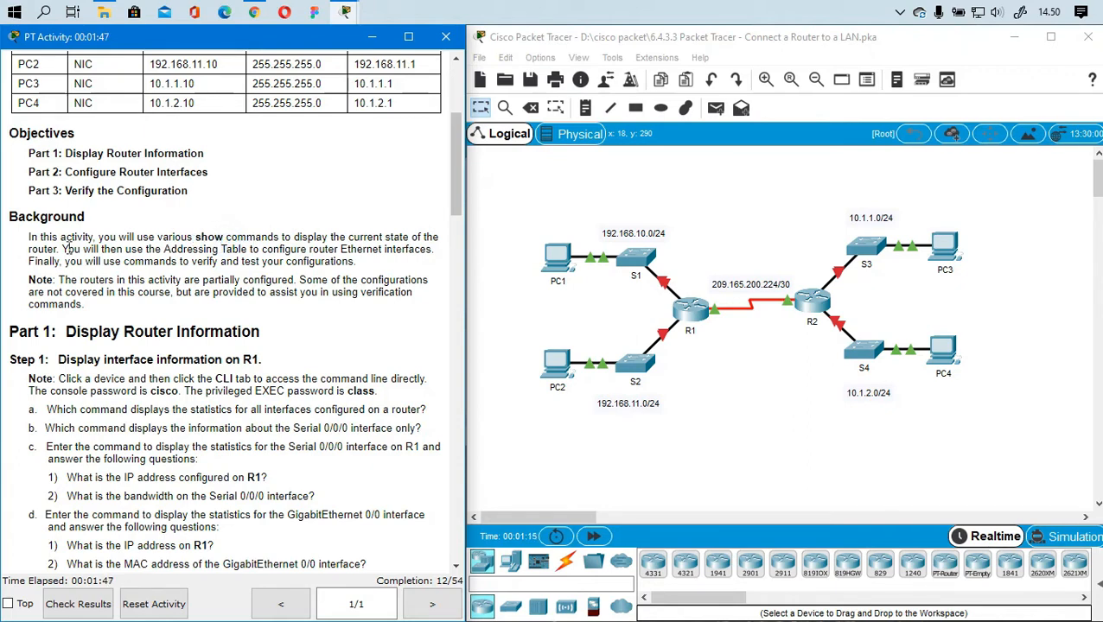
drag(63, 249, 253, 251)
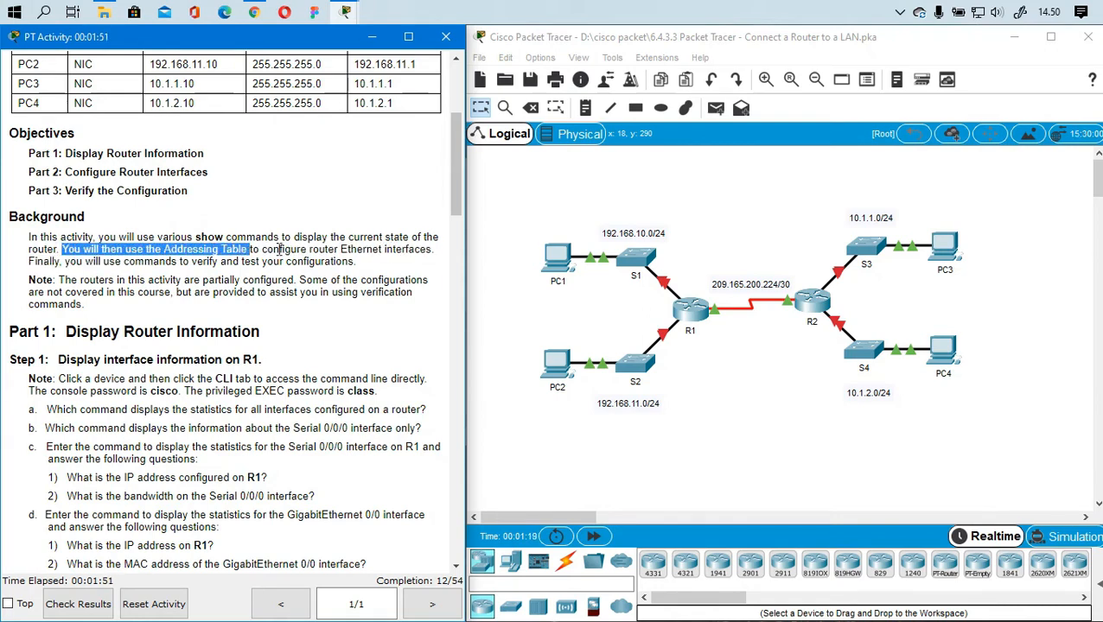
click(269, 243)
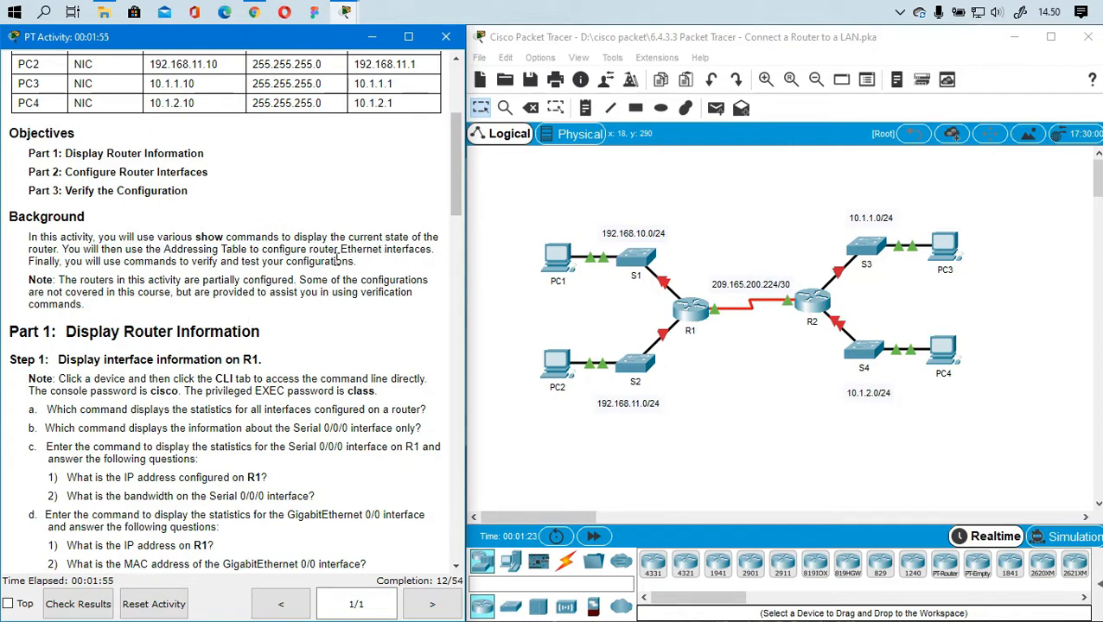
drag(93, 262, 333, 262)
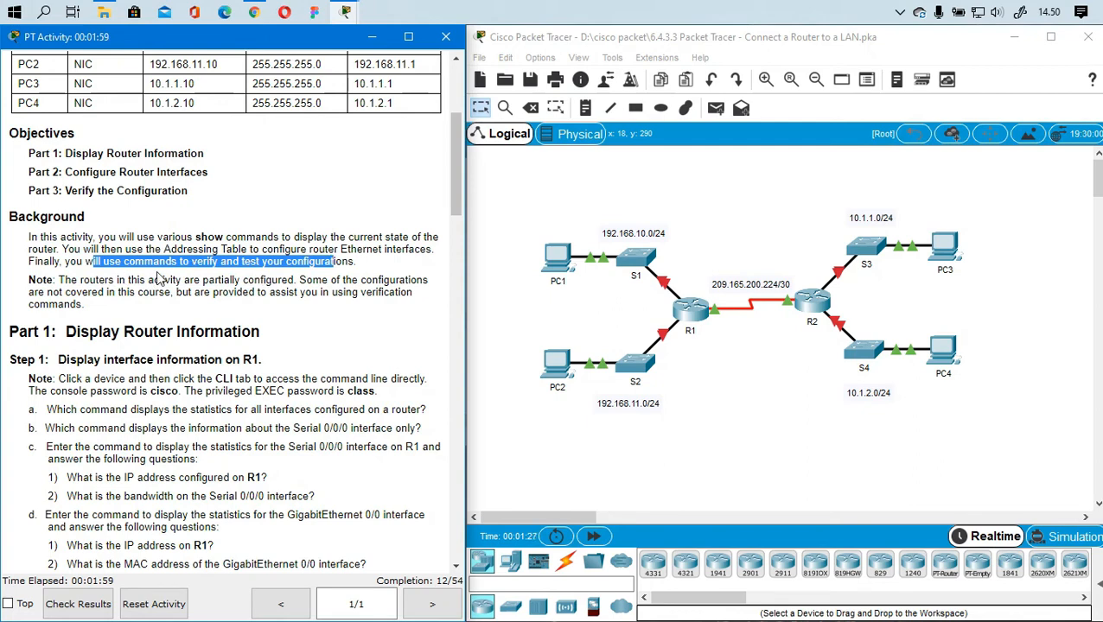
click(97, 275)
drag(182, 259, 242, 259)
click(324, 264)
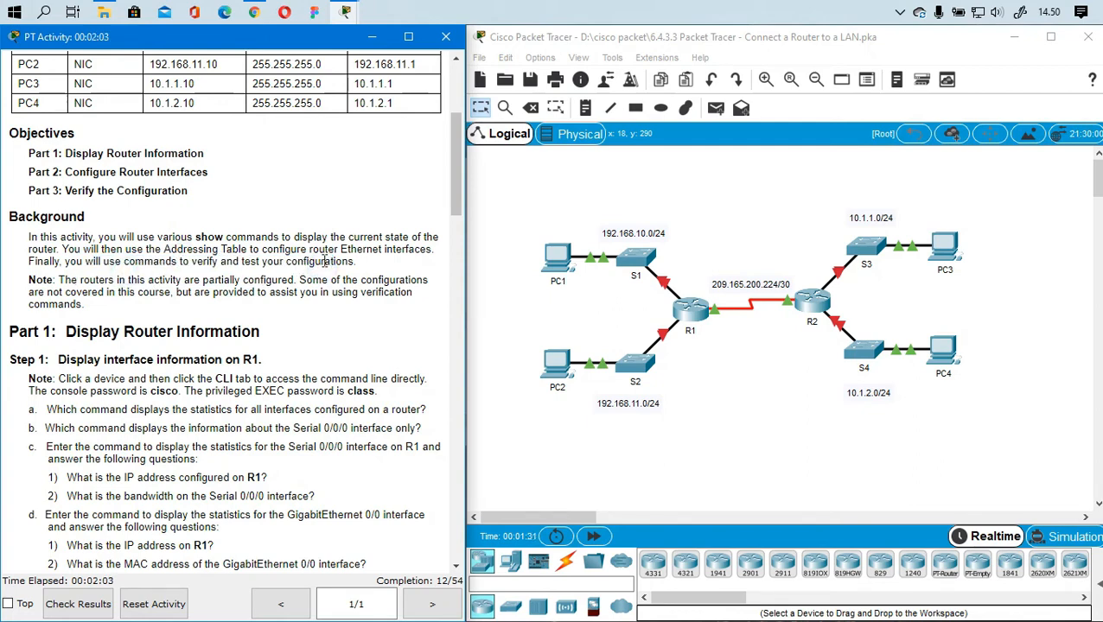
Find Part 1, Display Router Information, in the instructions and take a first look at router R1's command line interface
scroll(173, 356, down, 2)
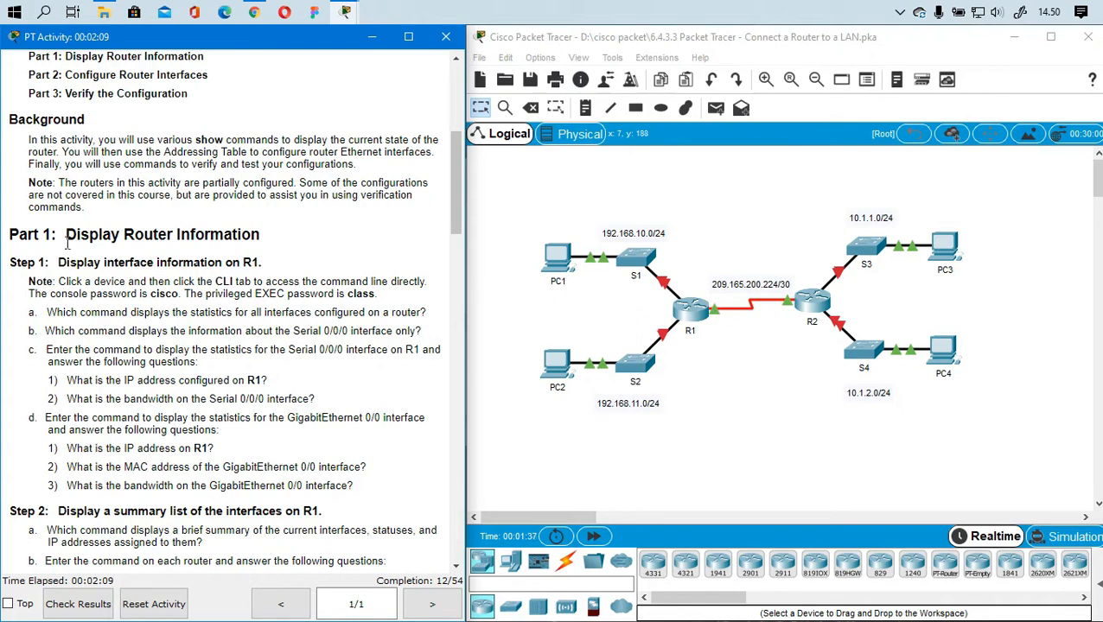
drag(67, 235, 264, 242)
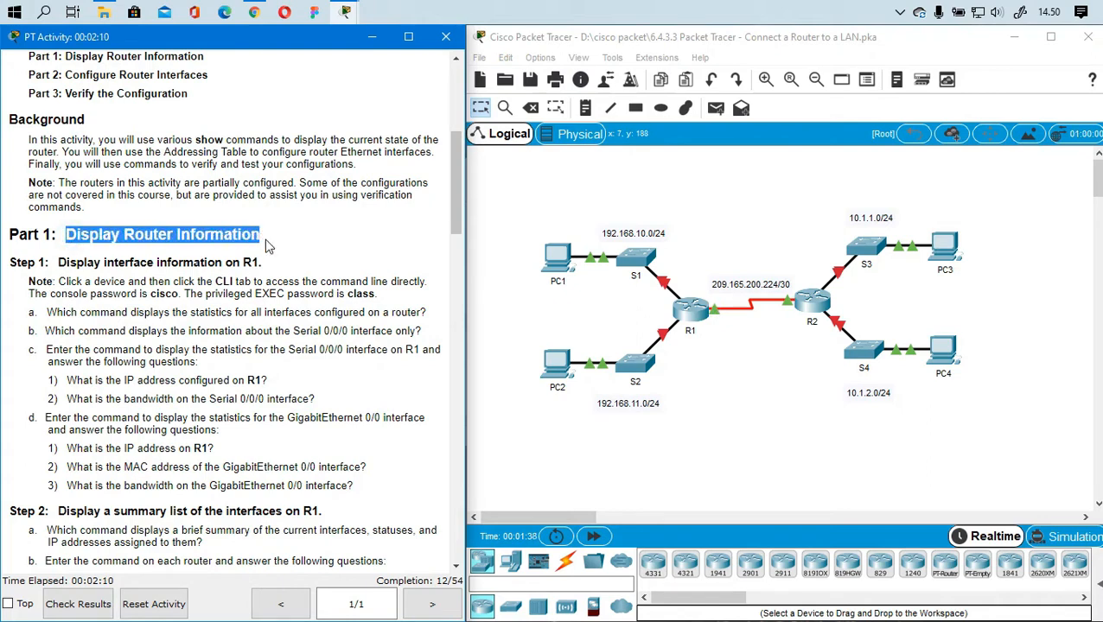
click(692, 313)
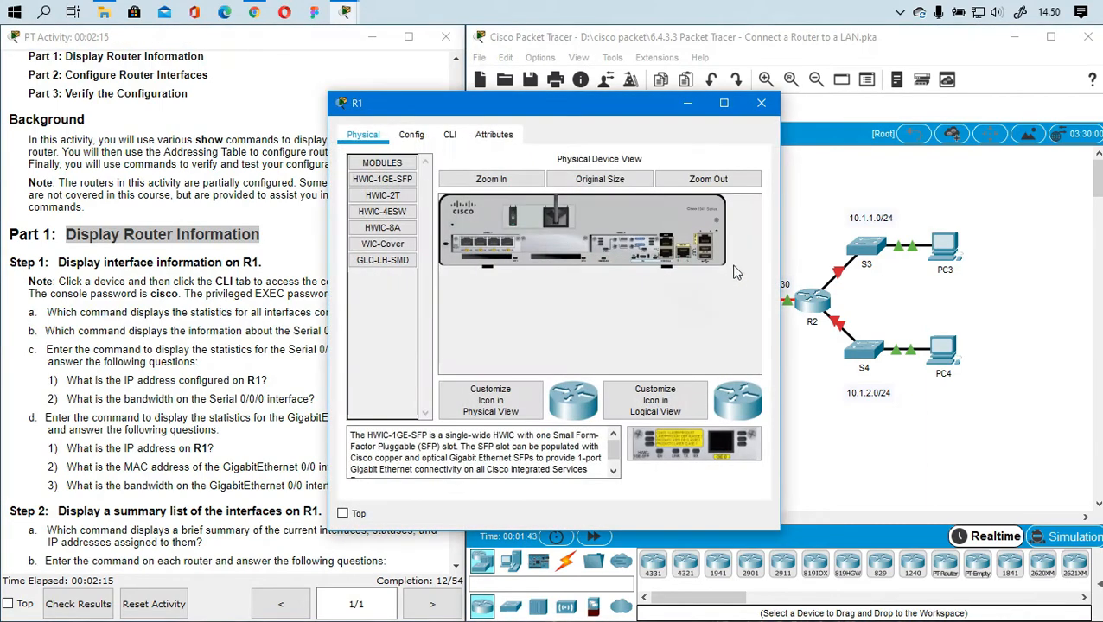
click(448, 136)
drag(545, 107, 720, 154)
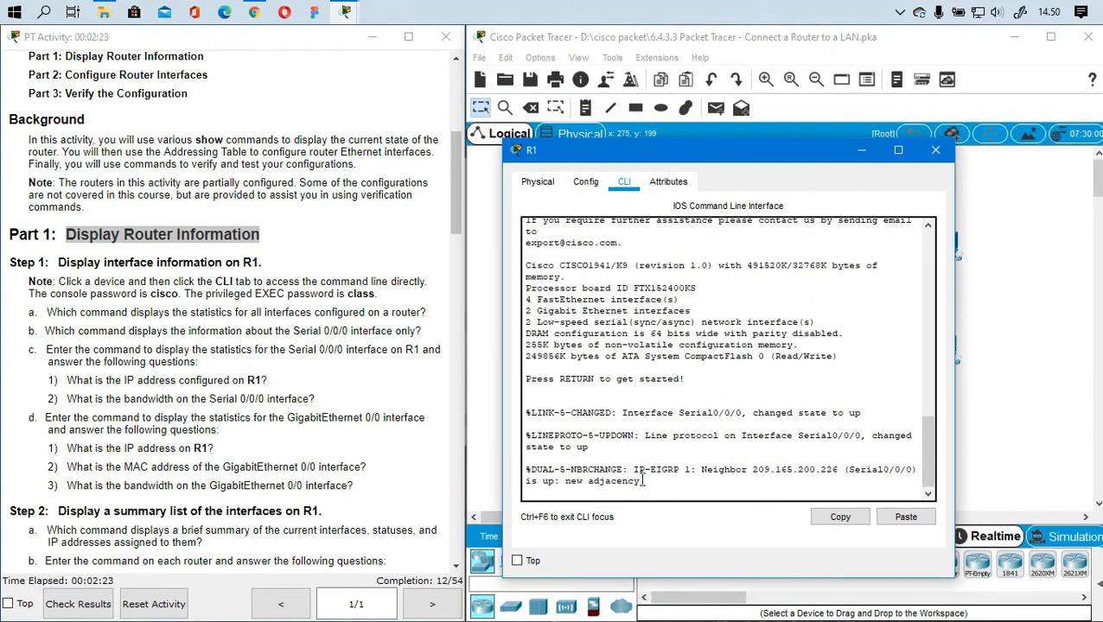
click(935, 149)
Inspect router R1's physical device view and the description of its HWIC-1GE-SFP module
click(702, 307)
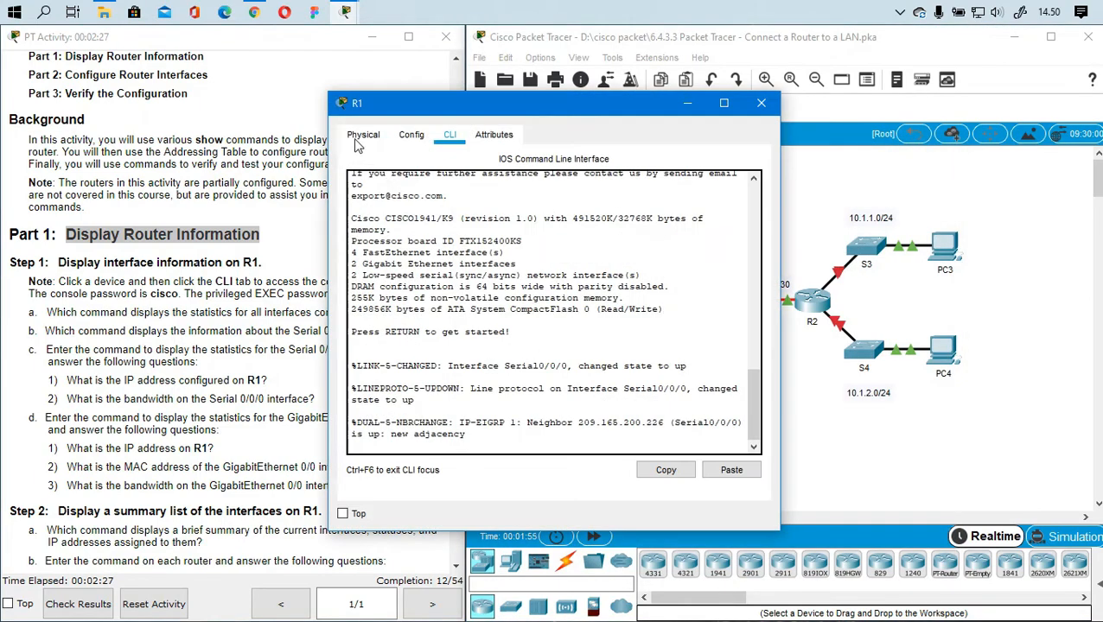
click(363, 136)
drag(509, 109, 657, 204)
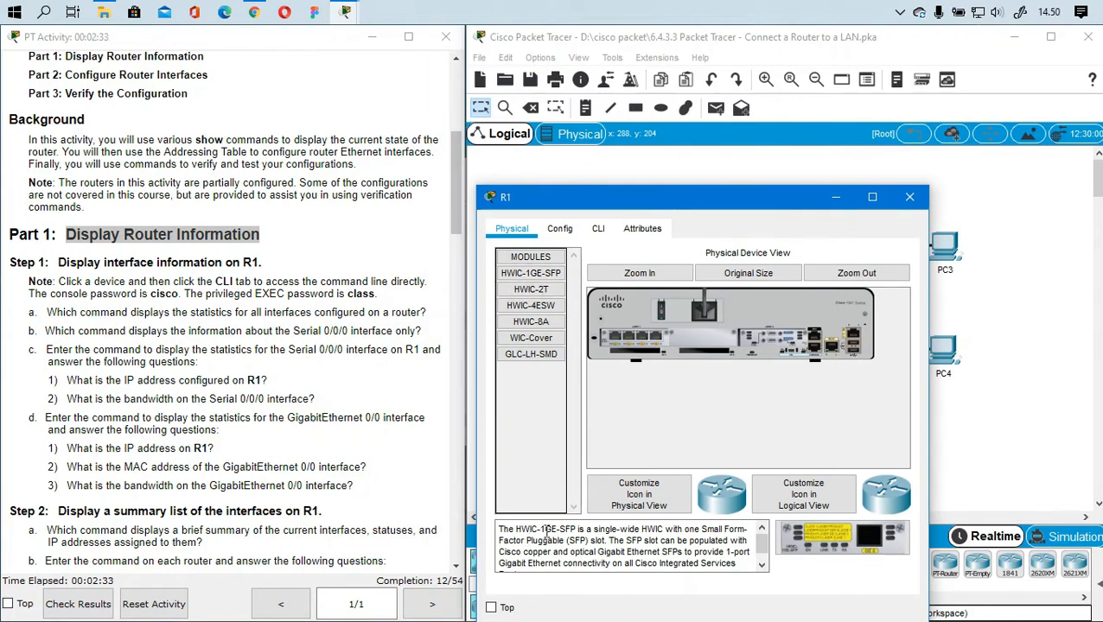
drag(540, 530, 560, 530)
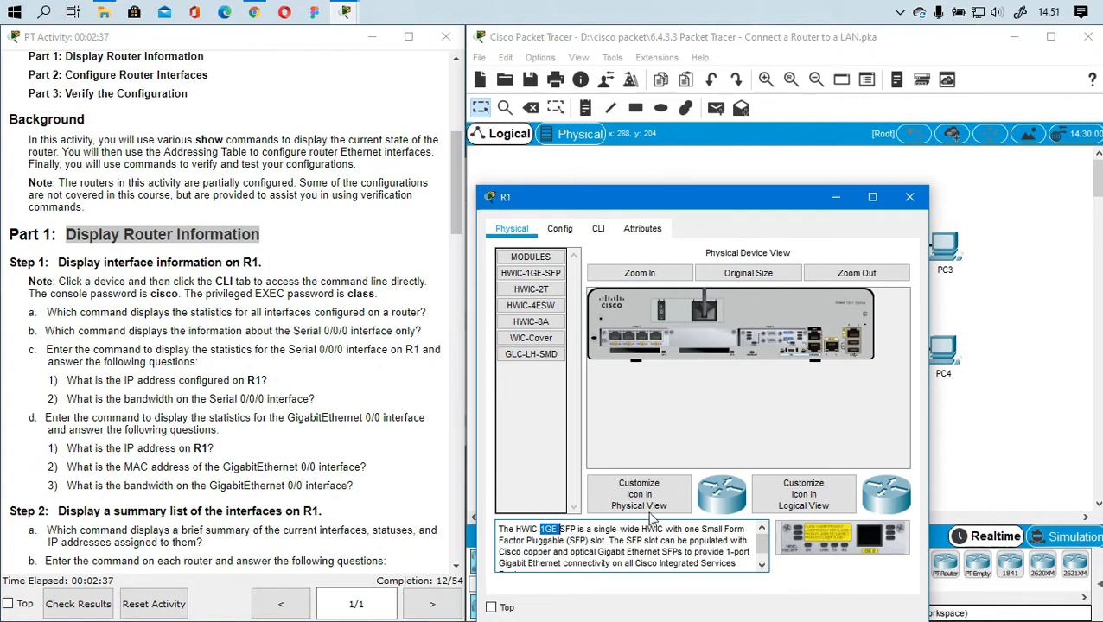
Try to open router R1's graphical configuration page from its device window
click(597, 230)
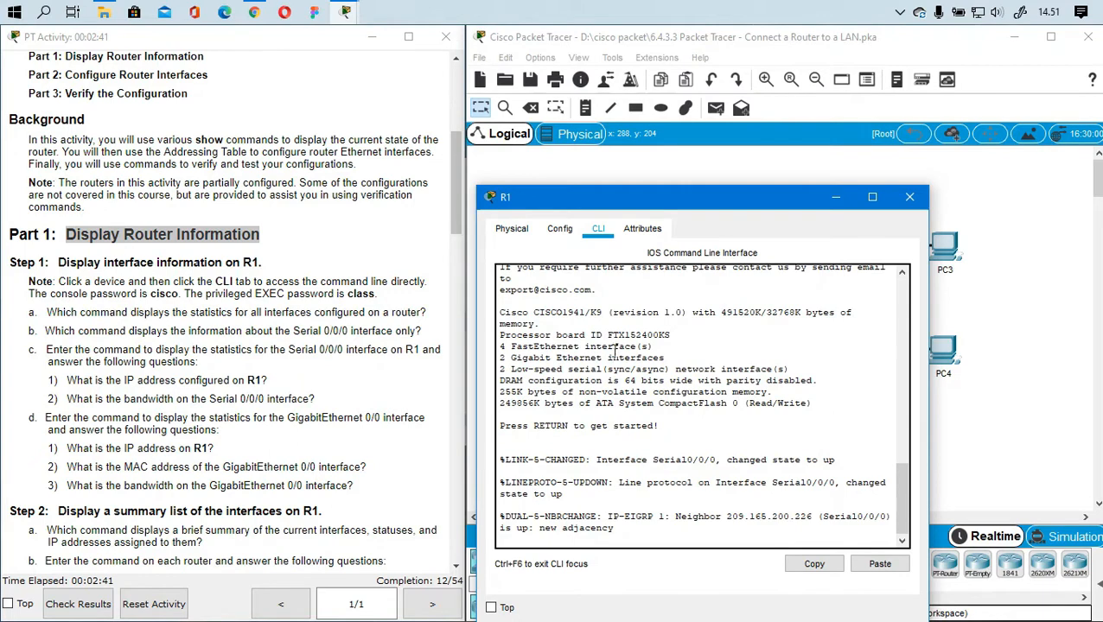
click(567, 229)
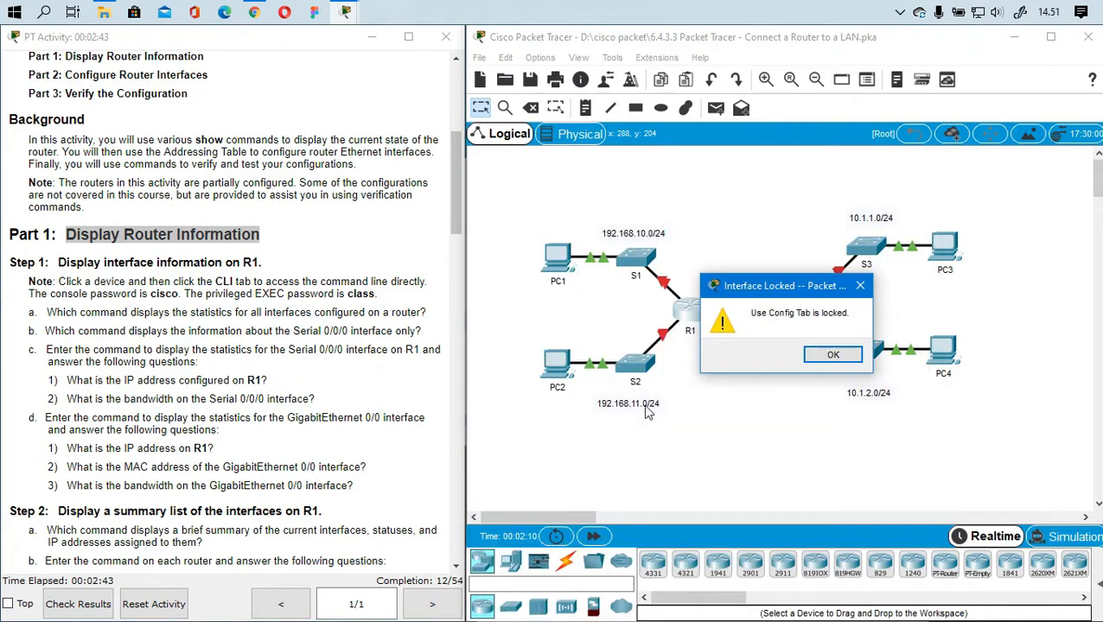
click(817, 353)
Open router R1's command line interface and log in with the console password
click(690, 316)
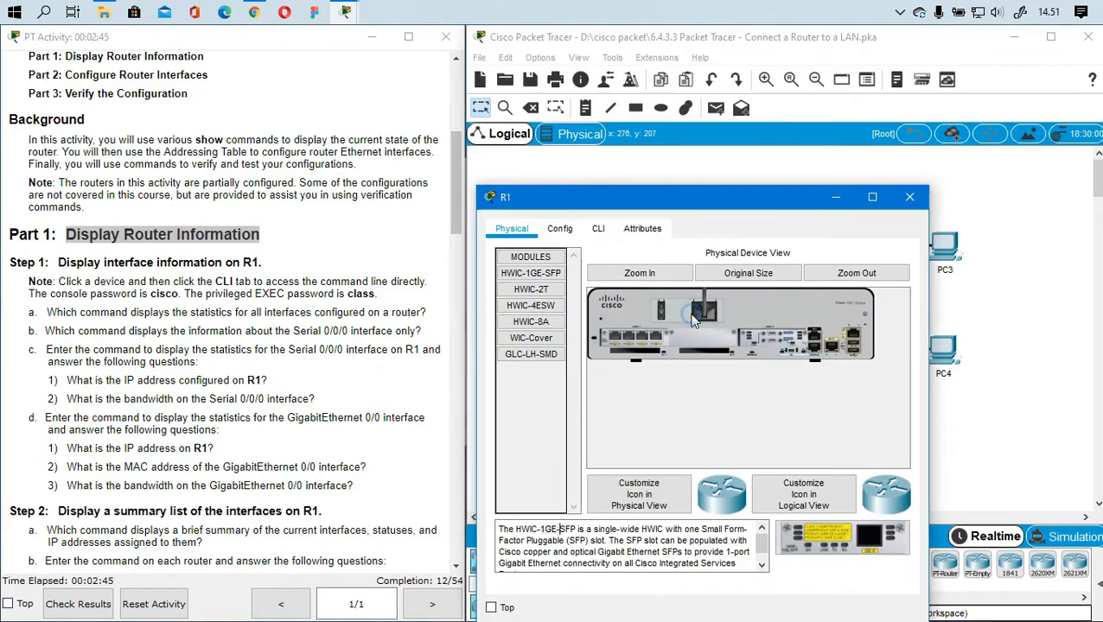
click(597, 229)
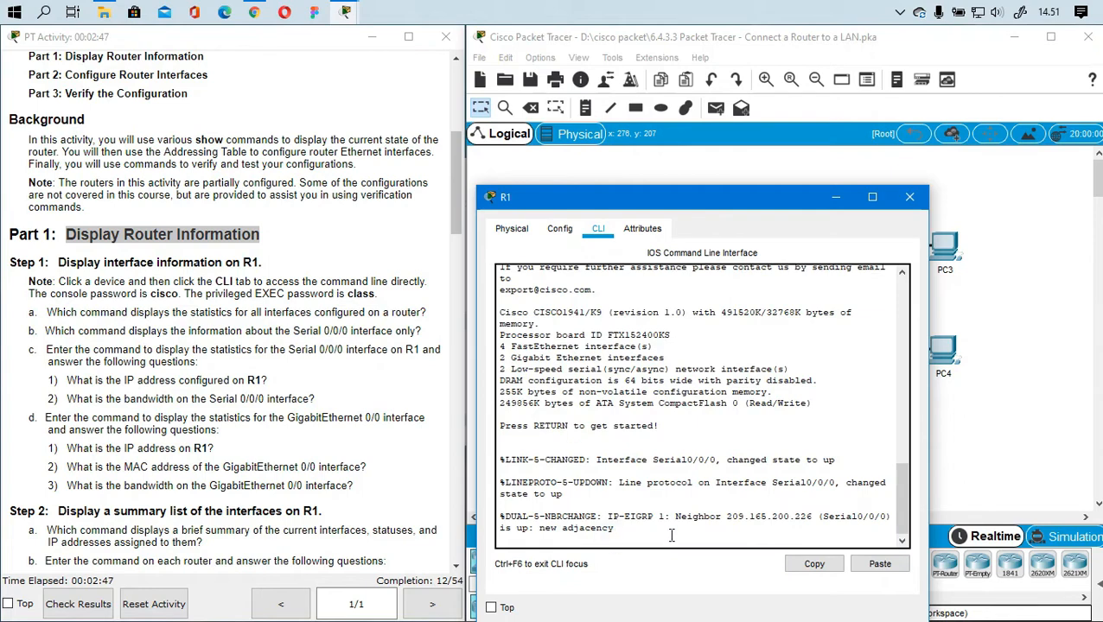
key(Return)
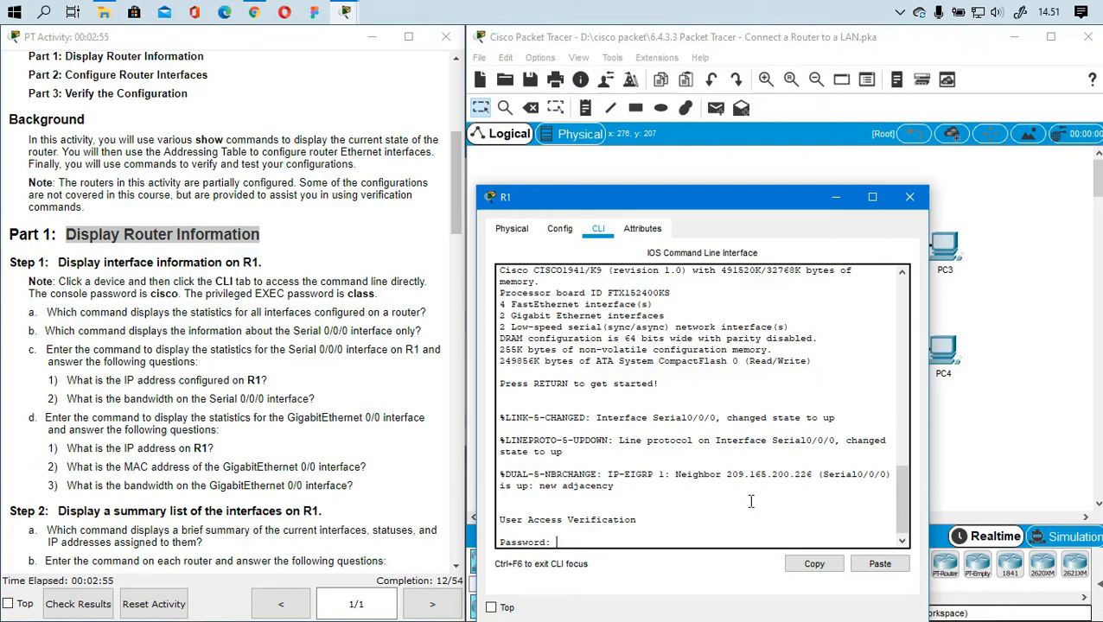
key(Return)
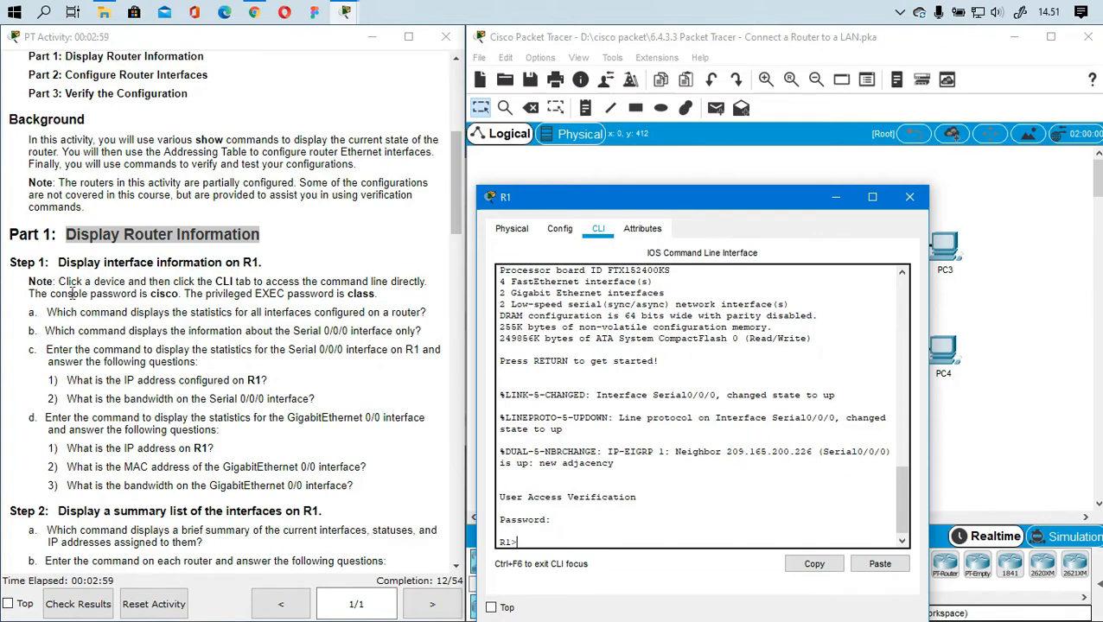
Check the password note in Step 1, and enter R1's privileged EXEC mode using en and the privileged EXEC password
drag(90, 294, 178, 294)
drag(50, 294, 175, 294)
drag(377, 293, 80, 294)
click(555, 534)
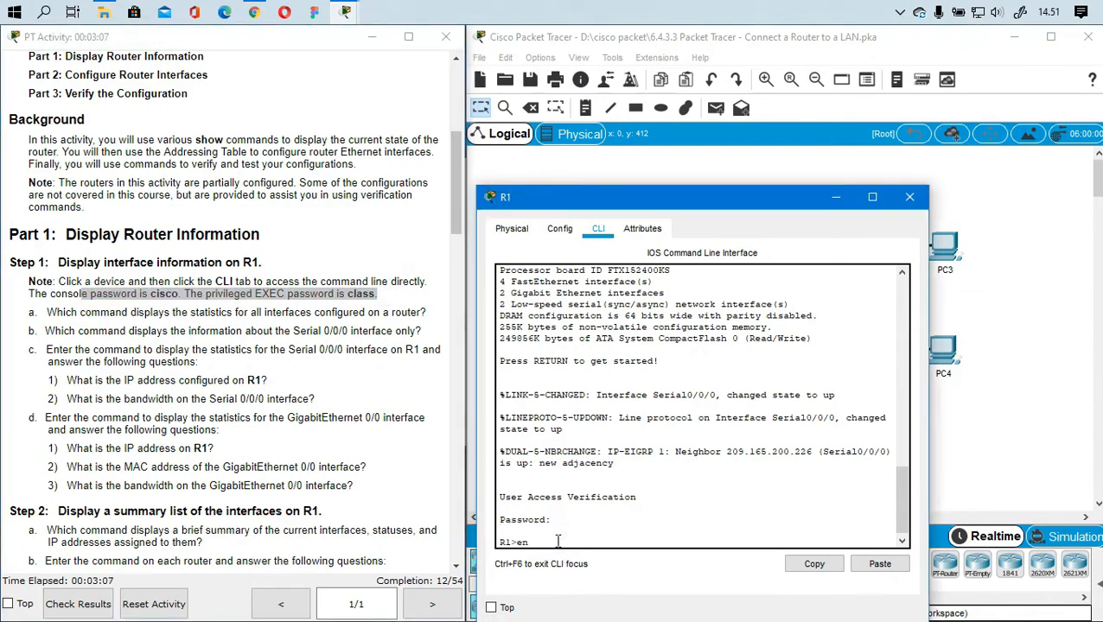
text(en)
key(Return)
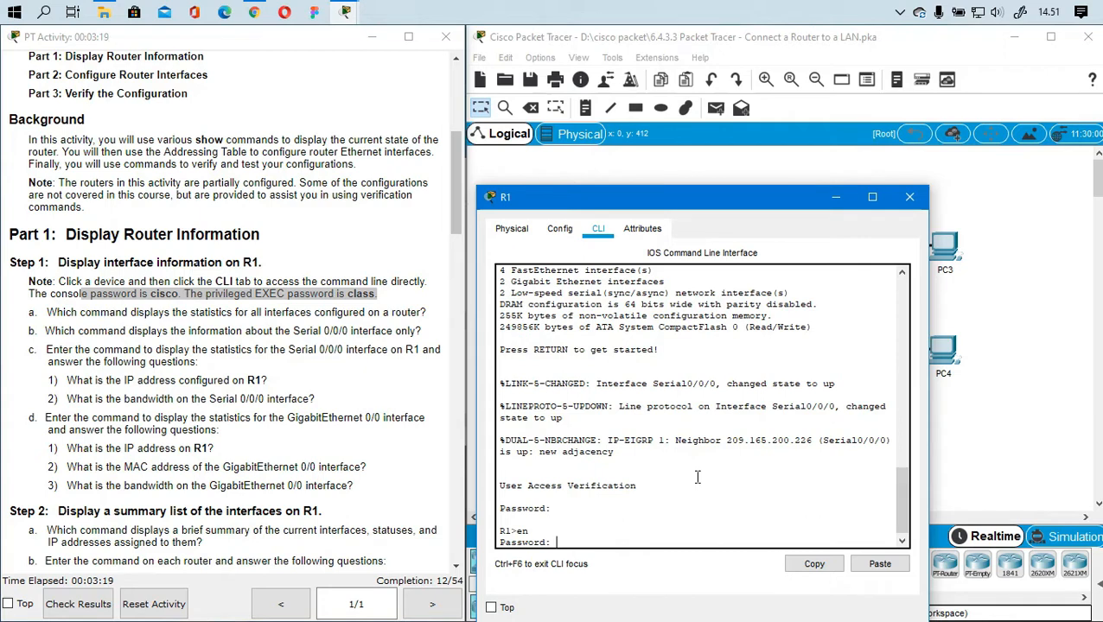
key(Return)
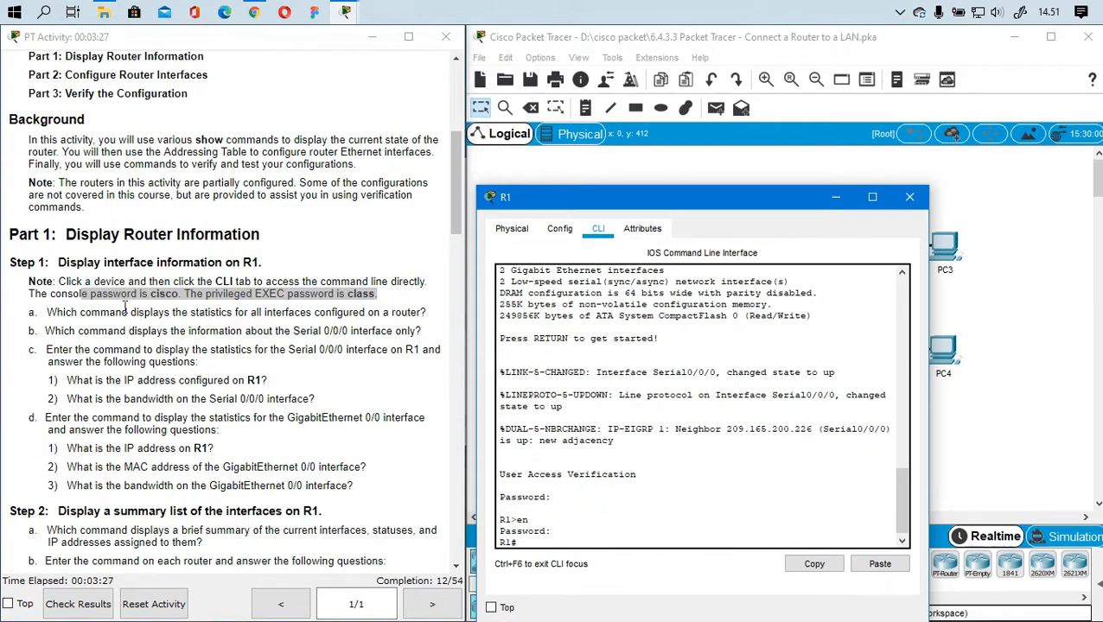
click(55, 310)
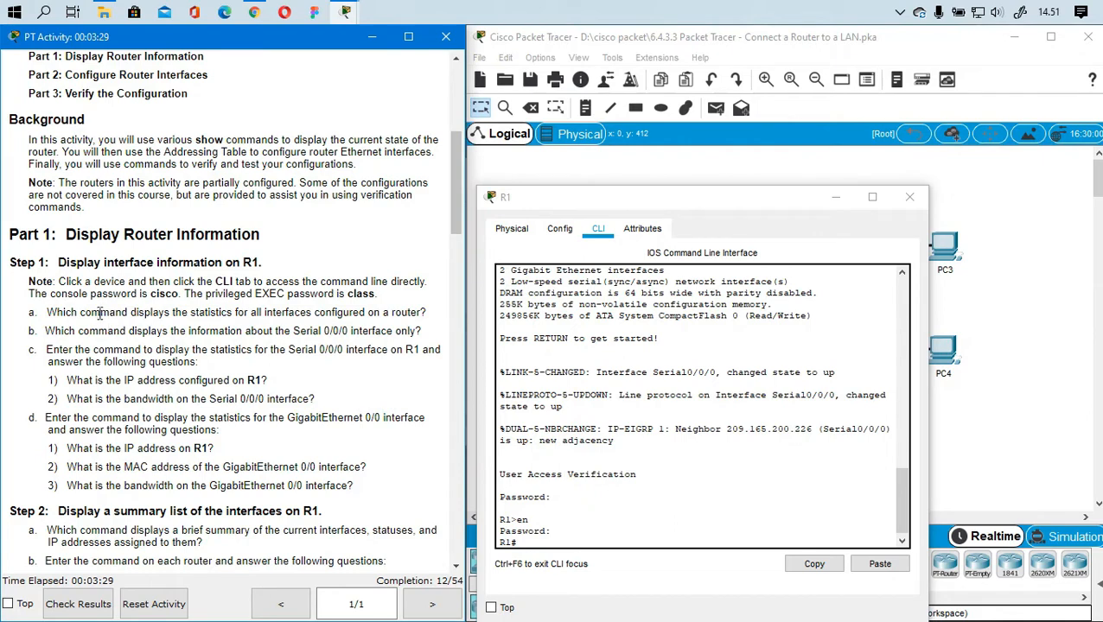
Read question a of Step 1, and display the statistics for all of R1's interfaces with sh int
drag(139, 312, 211, 312)
drag(331, 310, 210, 309)
click(371, 313)
drag(412, 312, 381, 312)
click(537, 546)
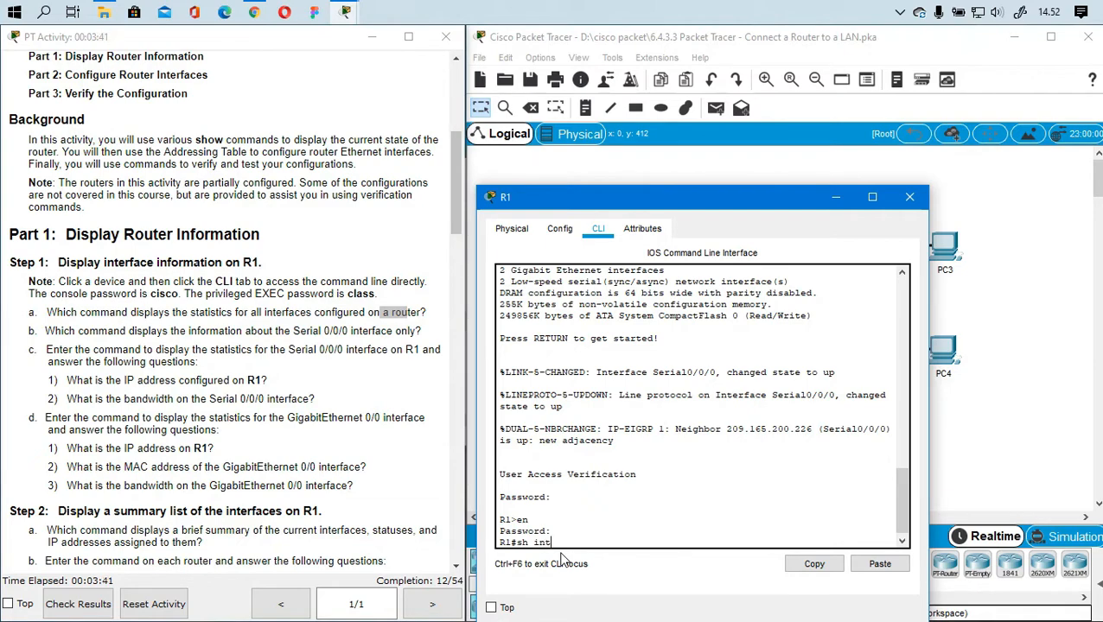
text(sh int)
key(Return)
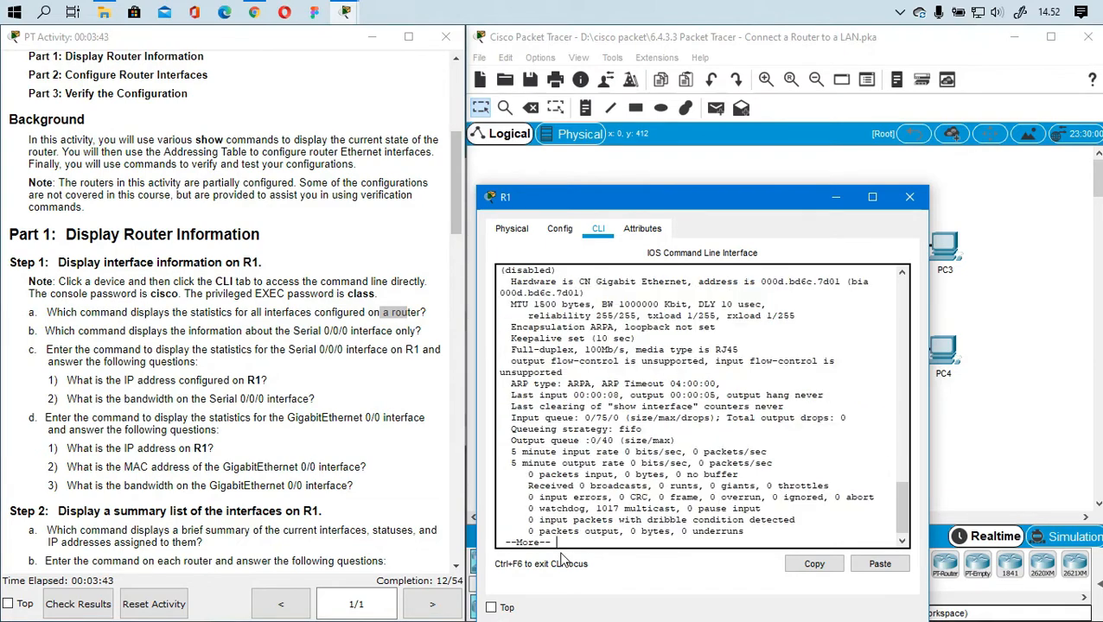
Examine the GigabitEthernet0/0 section at the beginning of the interface statistics output
scroll(639, 519, up, 5)
scroll(623, 492, down, 3)
scroll(605, 466, up, 5)
scroll(595, 453, down, 1)
scroll(595, 450, down, 5)
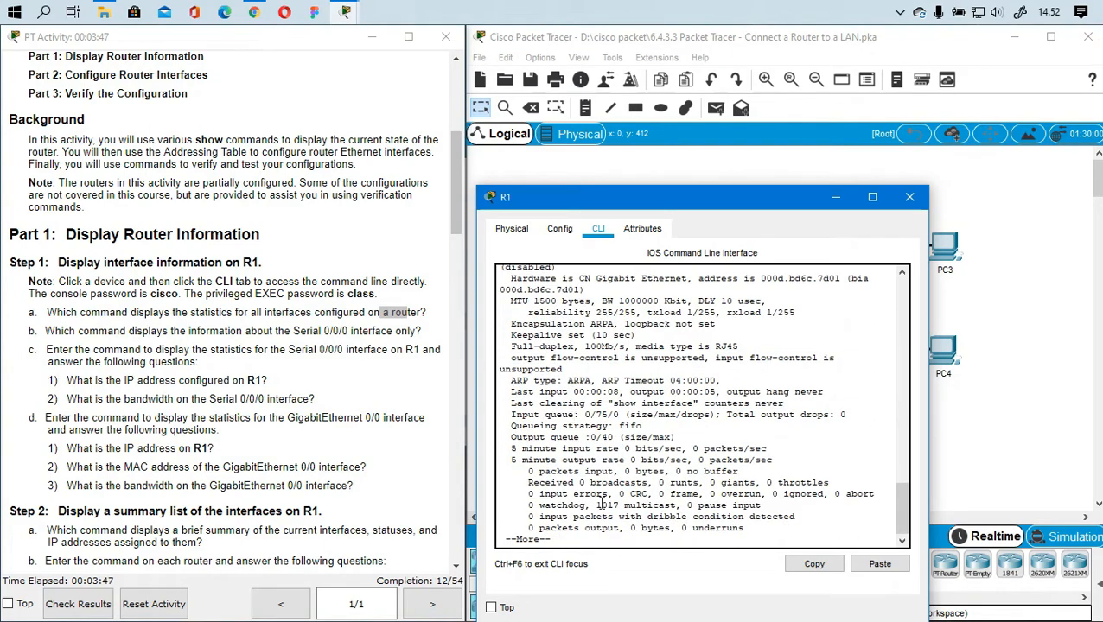
scroll(602, 505, up, 1)
drag(515, 303, 741, 409)
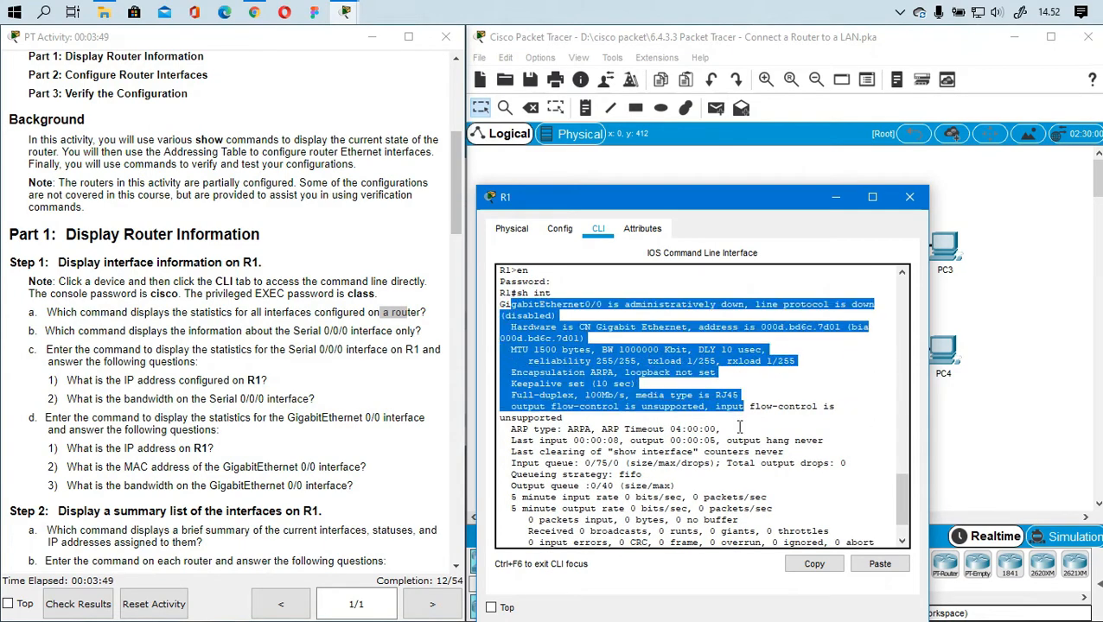
scroll(732, 429, down, 1)
Page through the remaining interface statistics and interrupt the listing to return to the R1 prompt
click(595, 536)
key(space)
key(space)
key(space)
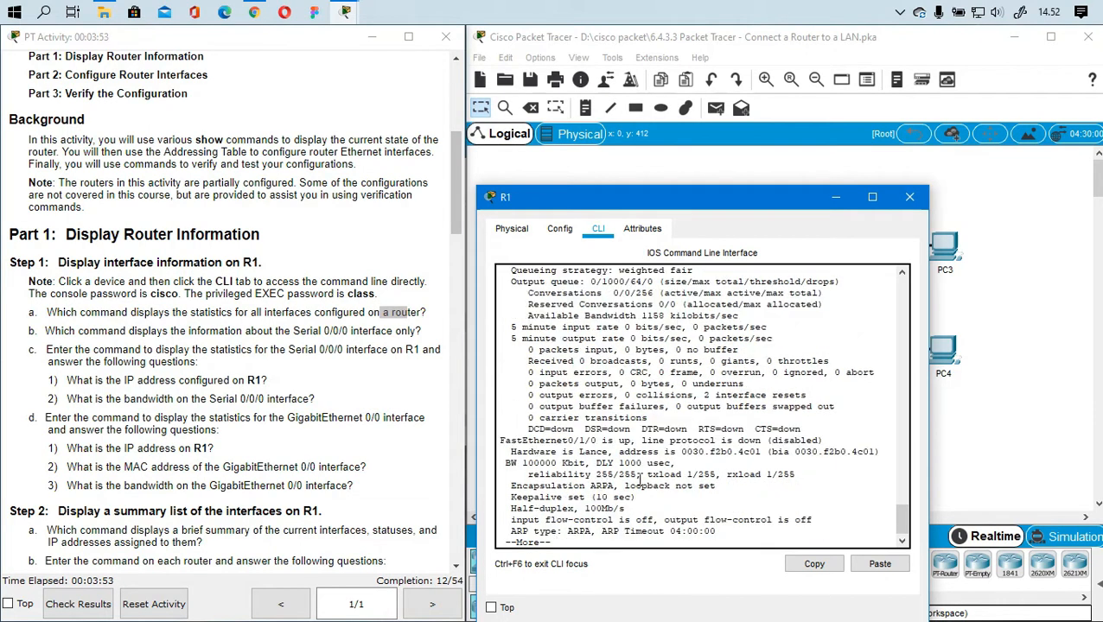
key(ctrl+c)
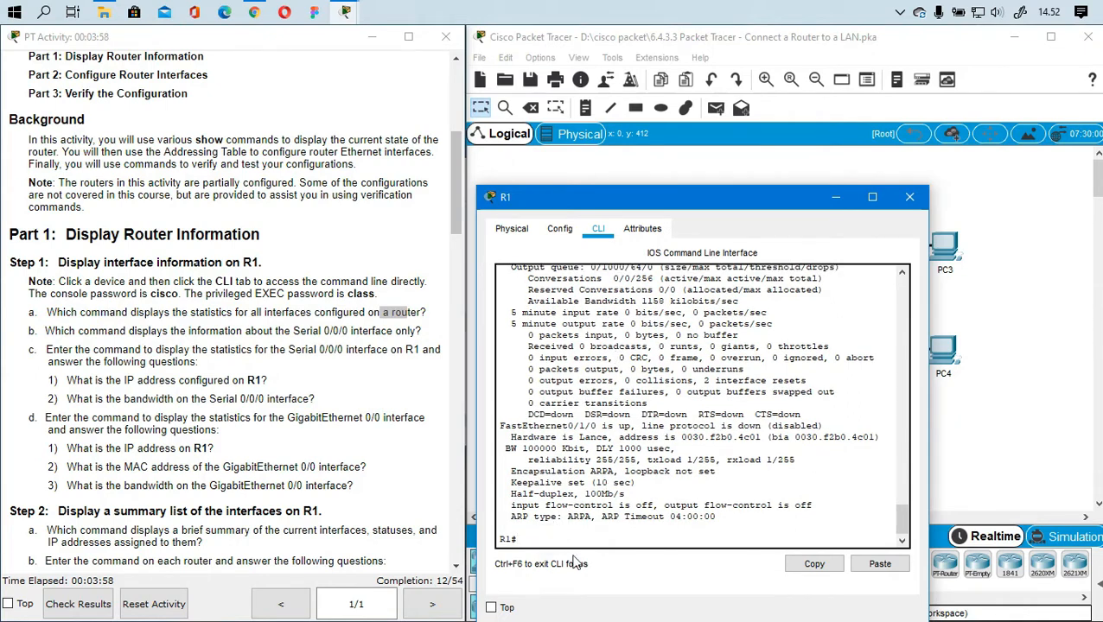
mouse_move(491, 539)
mouse_down()
mouse_move(524, 539)
mouse_move(477, 539)
mouse_up()
click(524, 538)
click(534, 538)
drag(537, 537, 491, 536)
click(533, 538)
Read question b about the Serial 0/0/0 interface, and display only that interface's statistics with sh int s0/0/0
drag(44, 330, 243, 329)
click(270, 329)
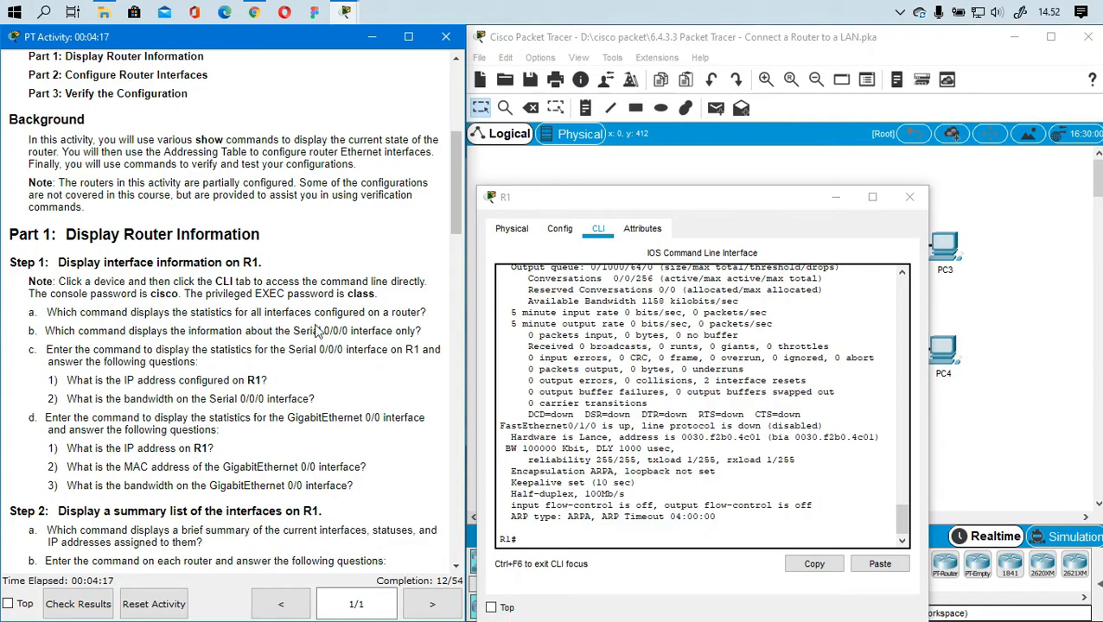
drag(292, 330, 349, 333)
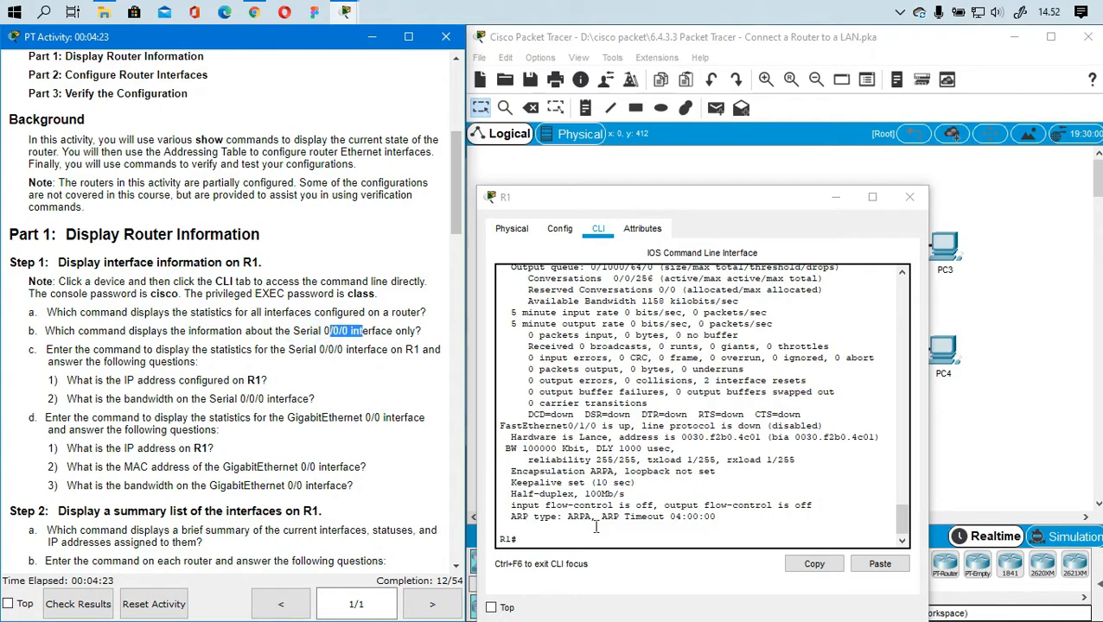
click(579, 540)
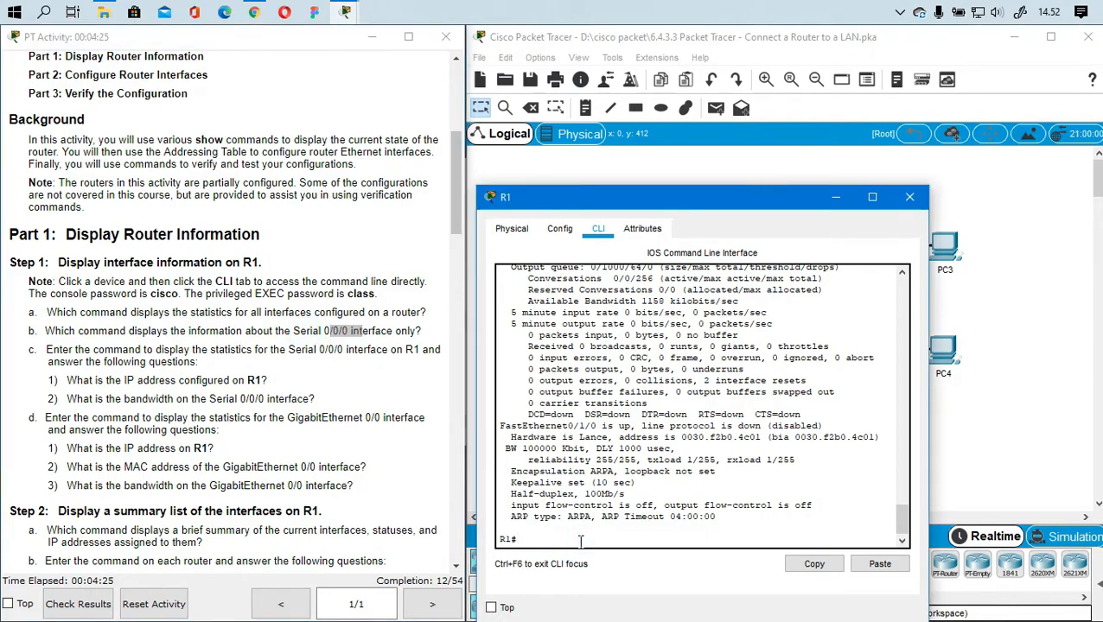
text(sh int s0/0/0)
key(Return)
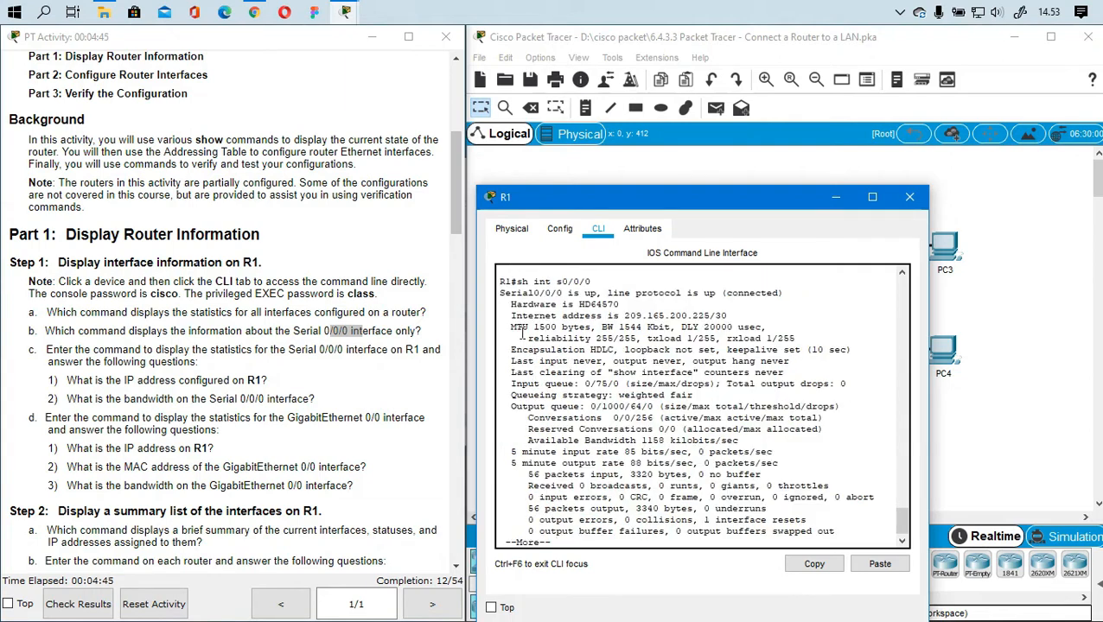
Look up the IP address and prefix length of Serial0/0/0 in the output for question c
drag(500, 293, 569, 294)
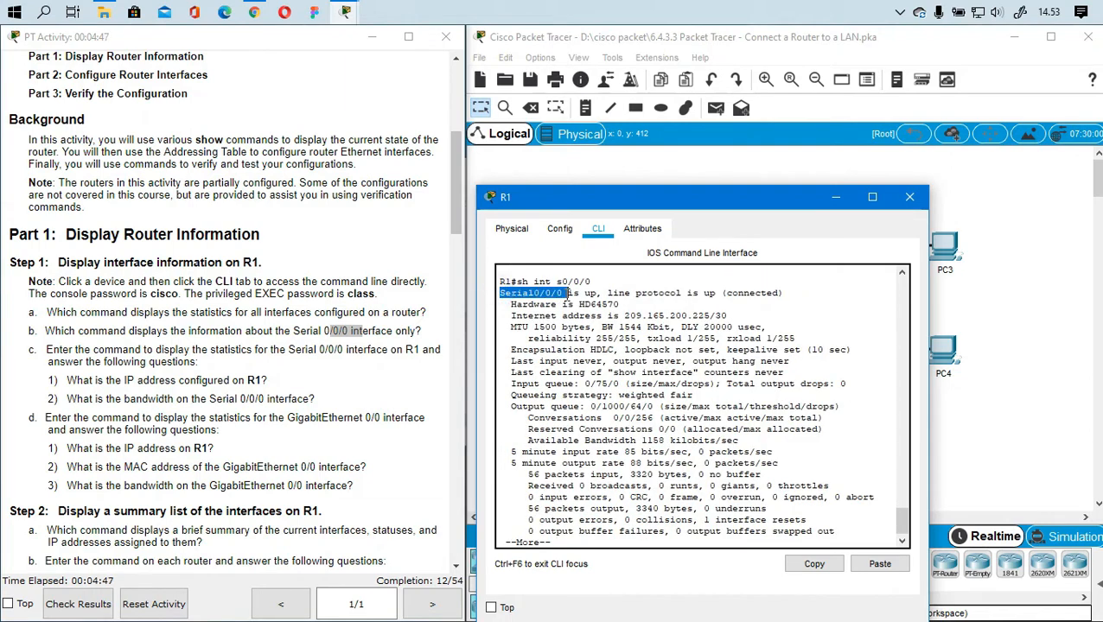
scroll(353, 351, down, 1)
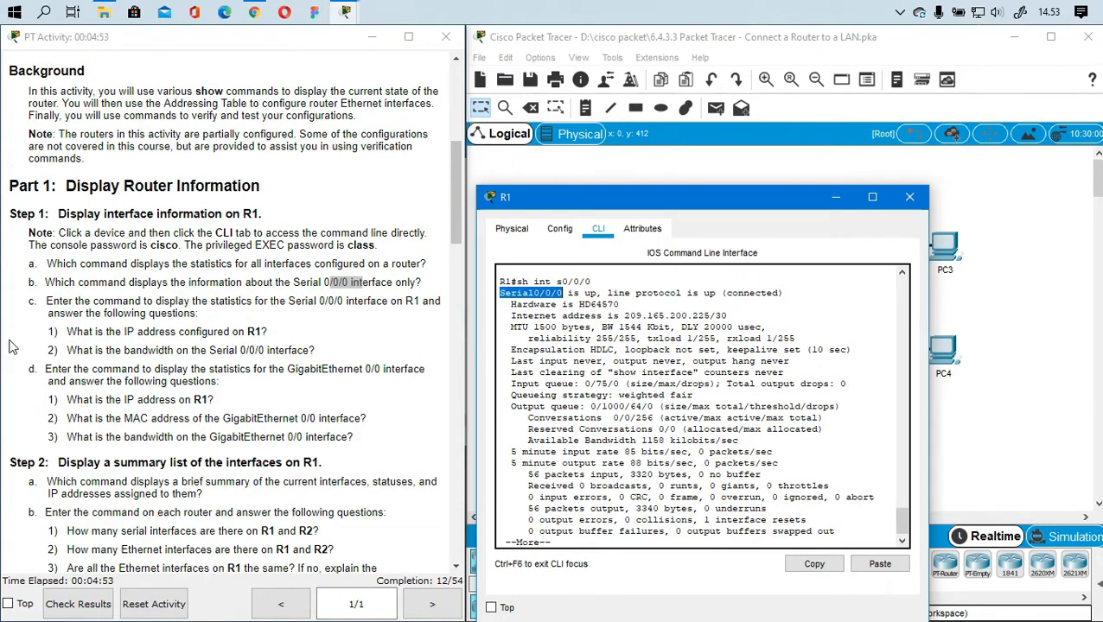
click(69, 330)
drag(69, 331, 273, 335)
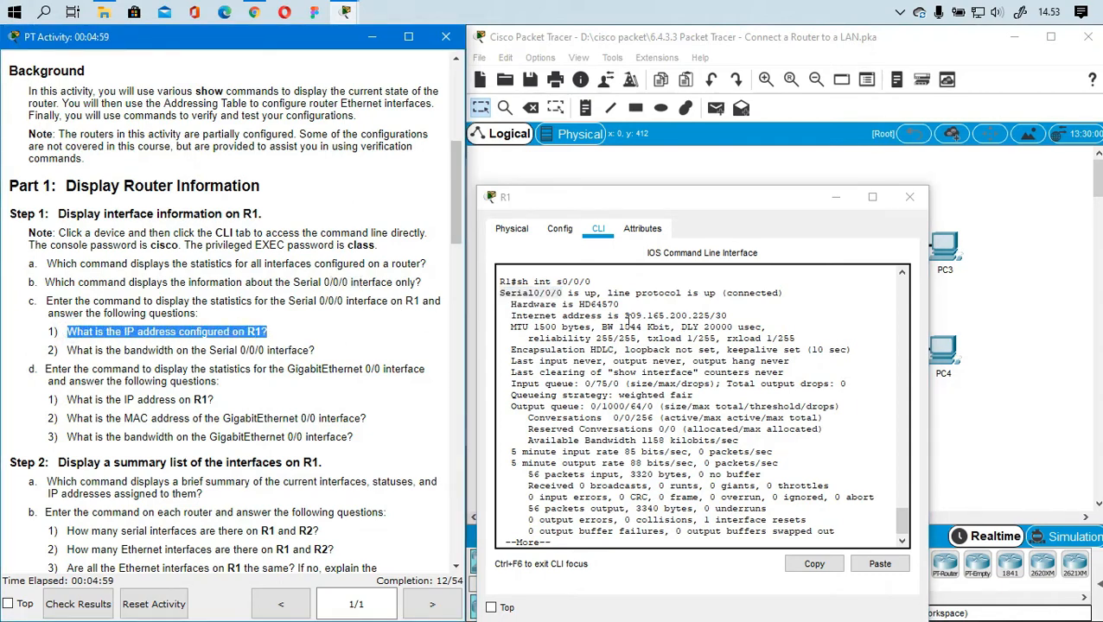
drag(510, 316, 729, 328)
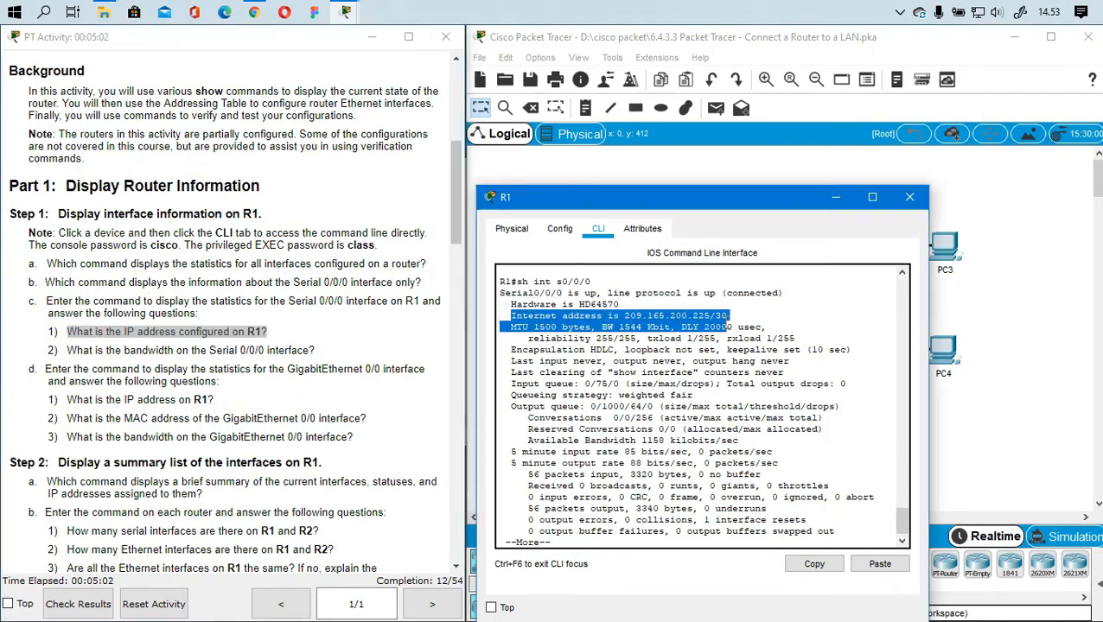
click(648, 318)
drag(670, 317, 717, 317)
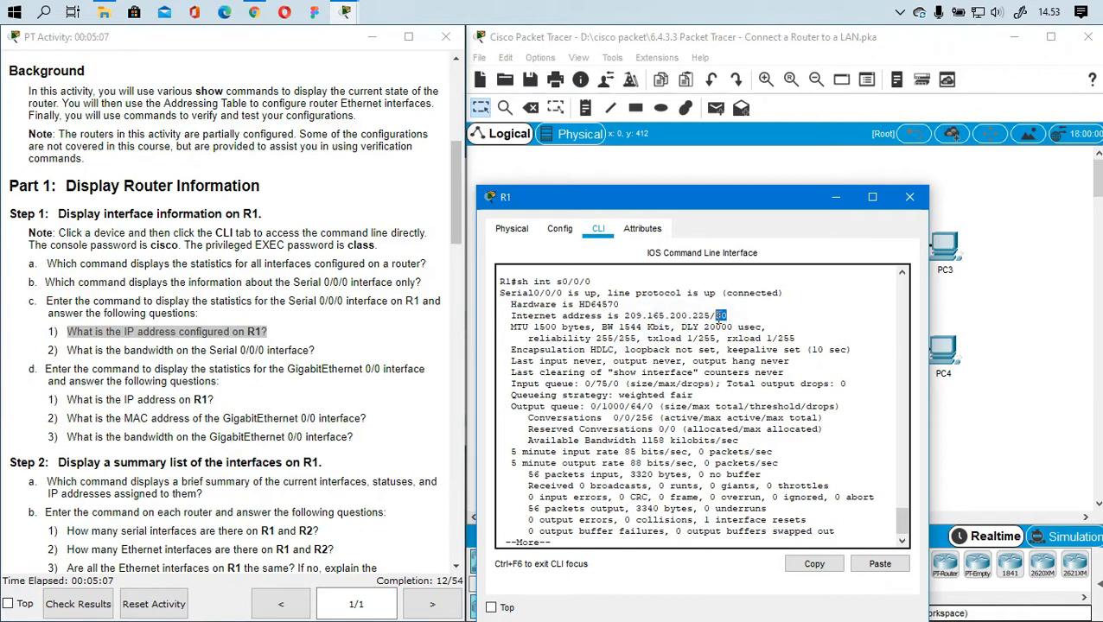
click(748, 315)
Look up the bandwidth of Serial0/0/0 in the output for the second part of question c
click(71, 352)
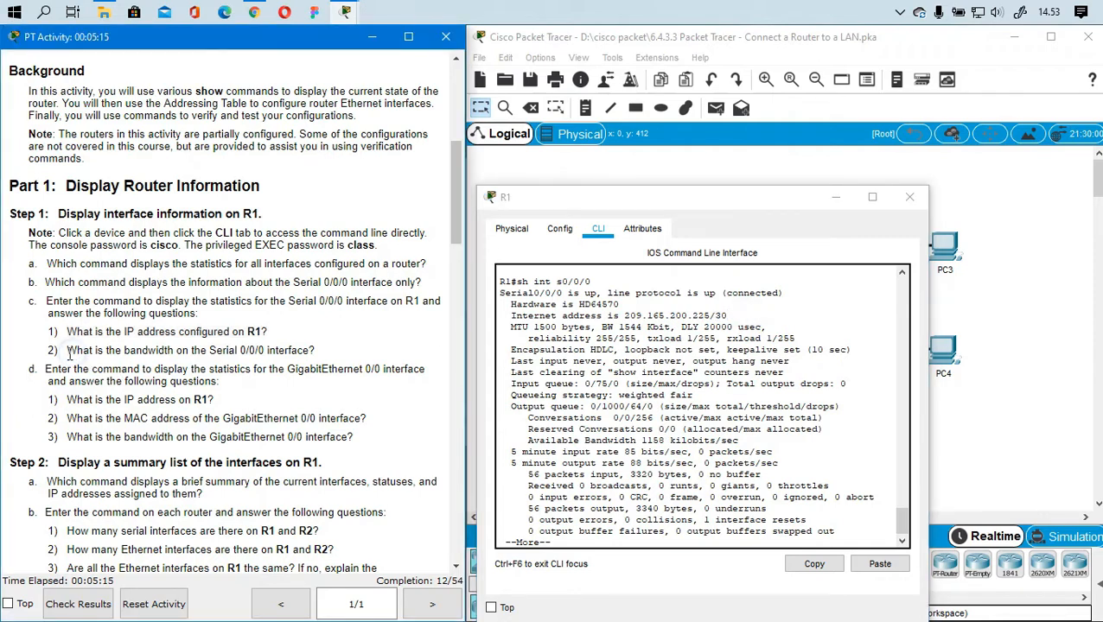
drag(67, 350, 315, 351)
click(616, 348)
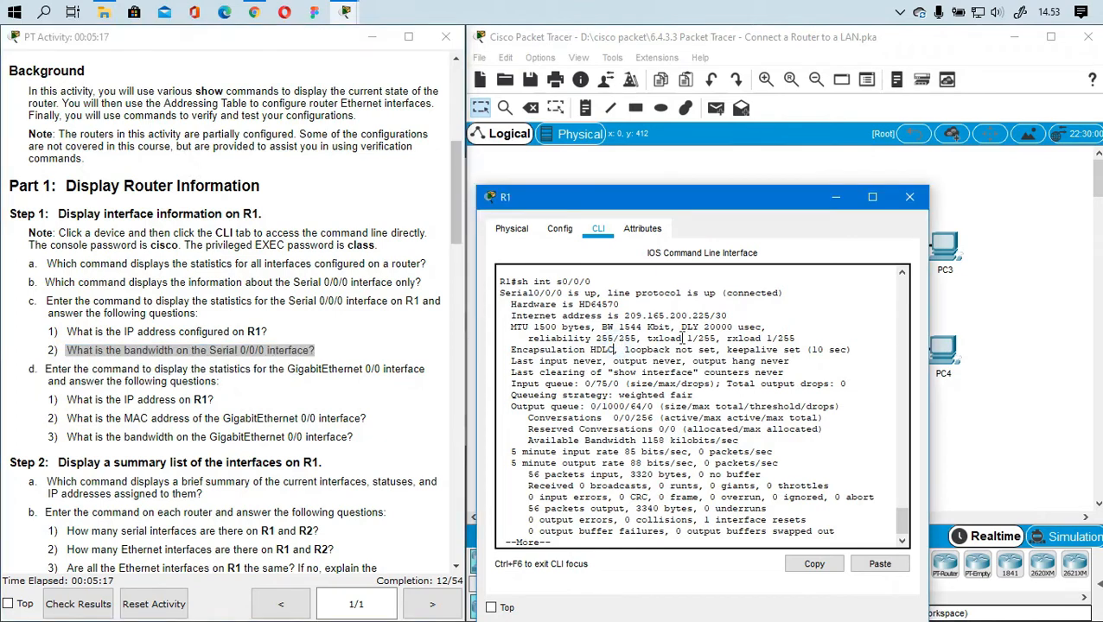
drag(601, 327, 644, 327)
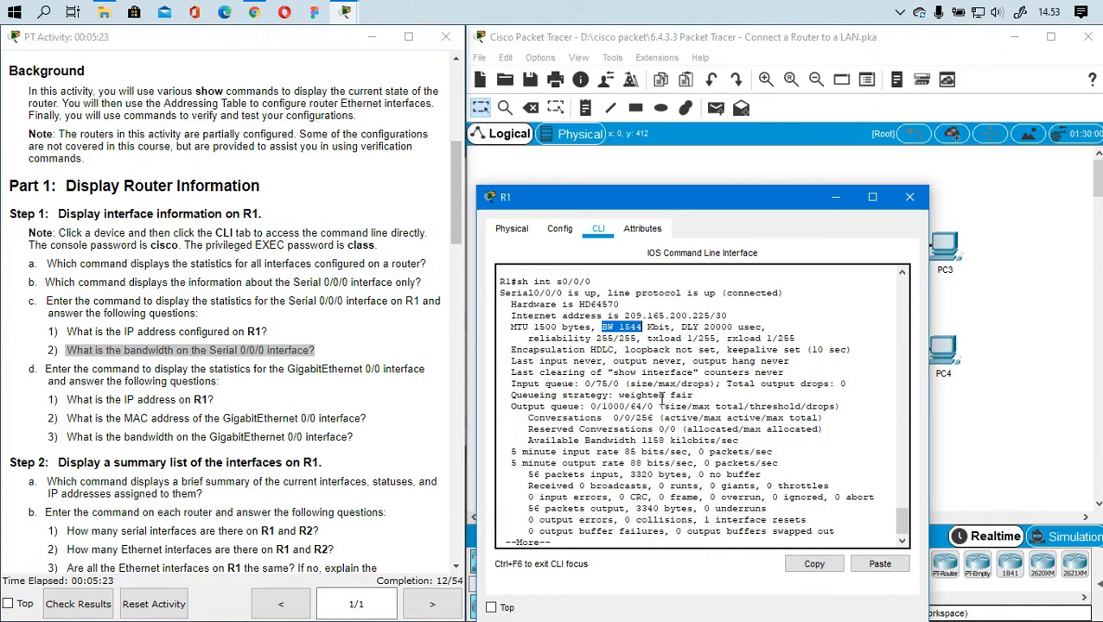
click(641, 331)
Finish the Serial0/0/0 listing, and display the GigabitEthernet 0/0 statistics with sh int g0/0
click(614, 540)
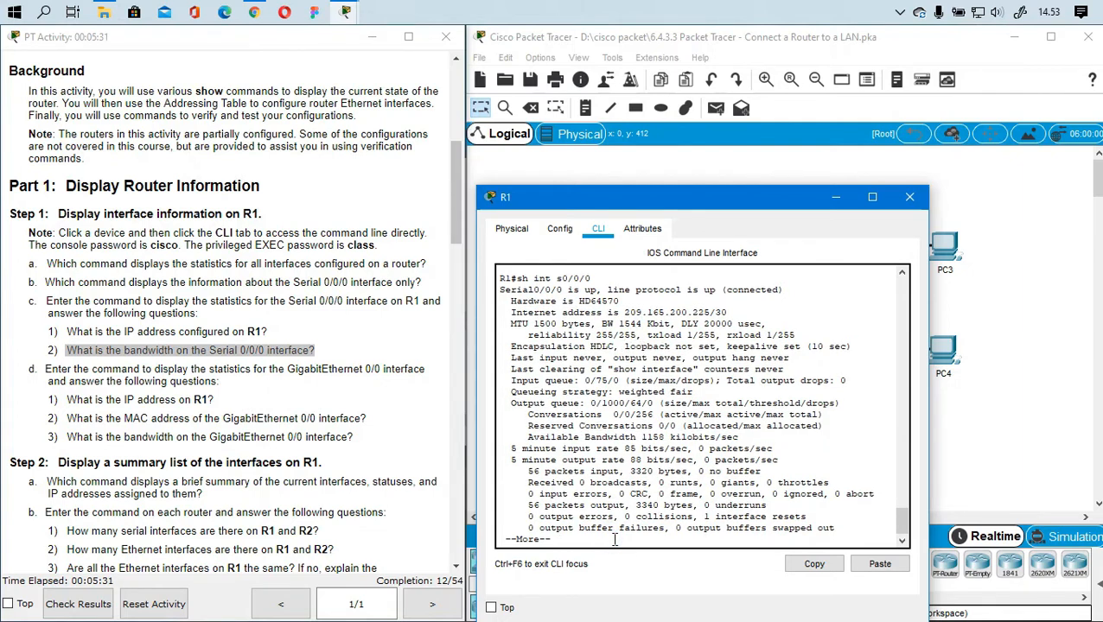
key(Return)
key(Return)
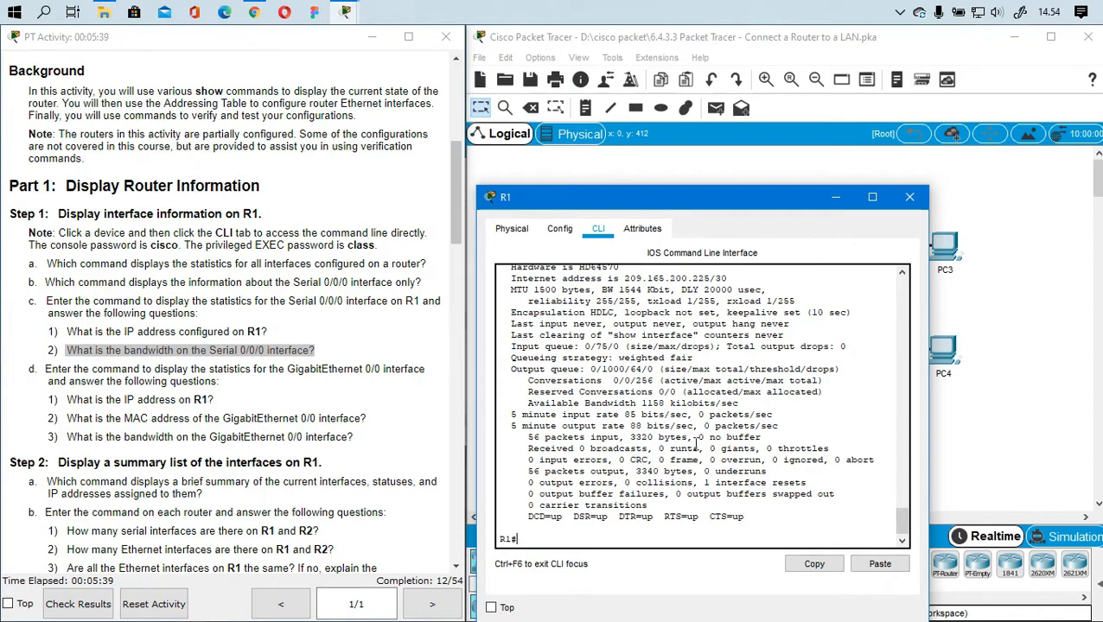
key(Up)
key(BackSpace)
key(BackSpace)
key(BackSpace)
text(g)
key(Return)
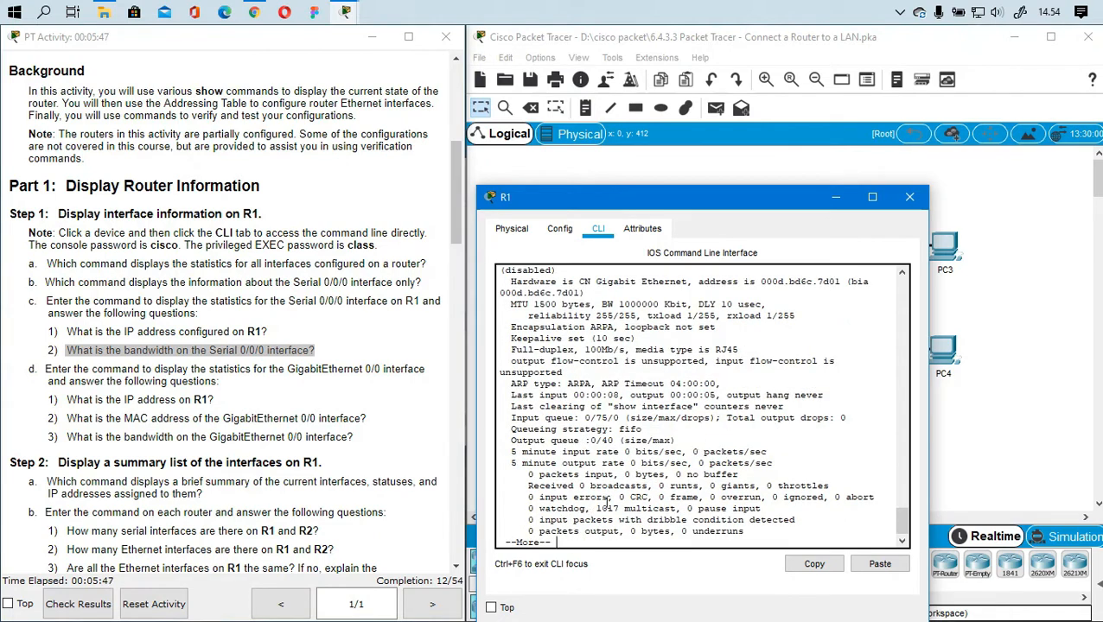
Find the start of the GigabitEthernet0/0 statistics and check the interface's status line
scroll(581, 410, up, 2)
scroll(247, 362, down, 3)
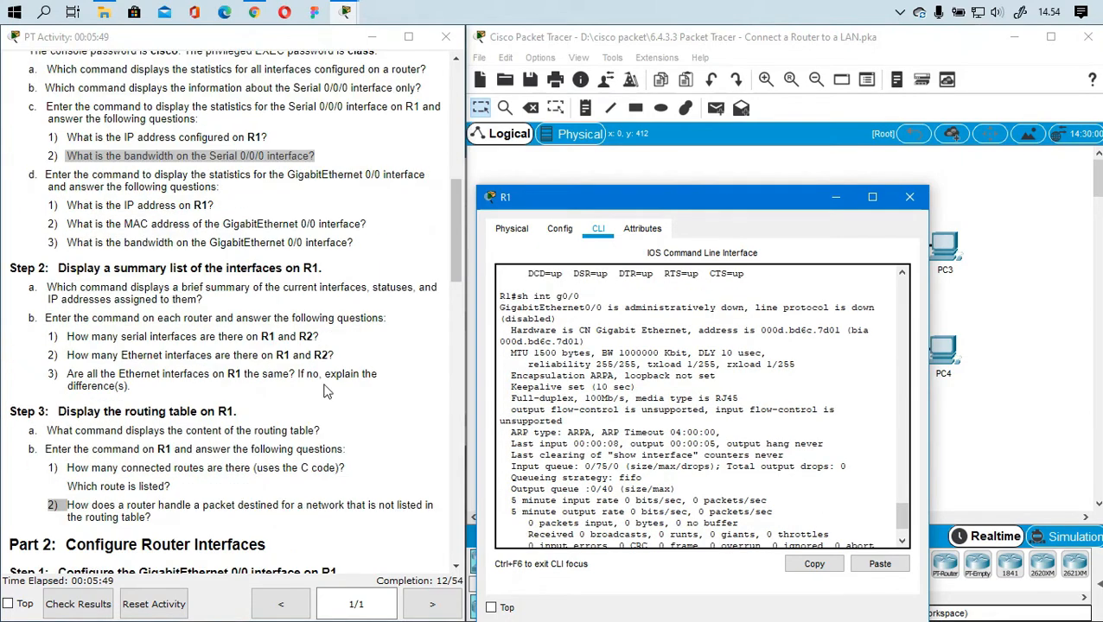
scroll(285, 336, up, 2)
scroll(659, 418, down, 2)
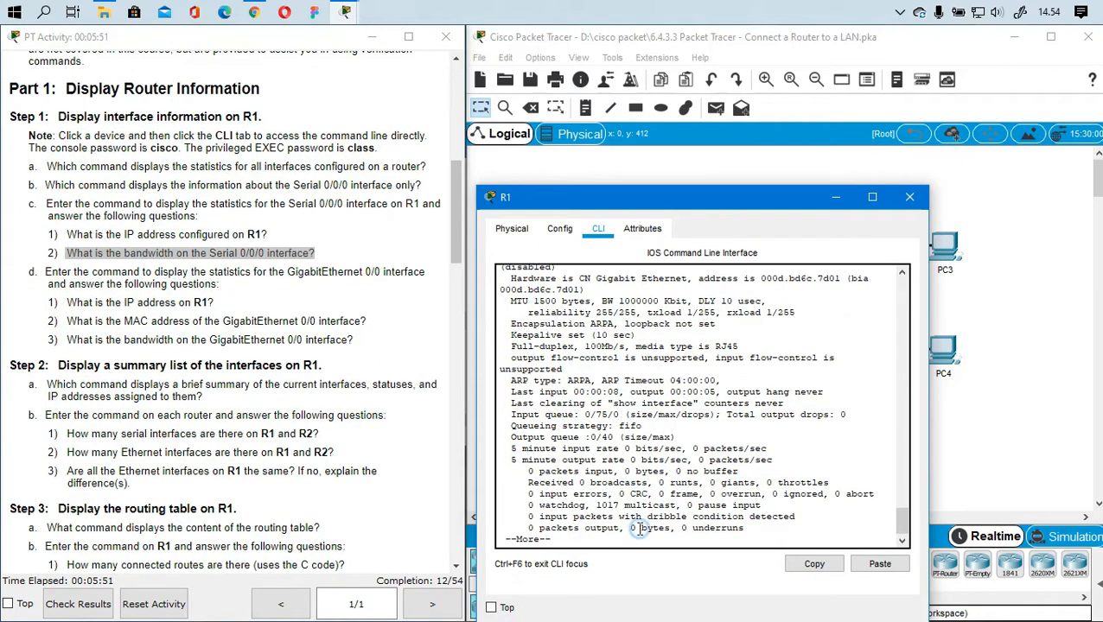
scroll(544, 459, up, 5)
scroll(568, 442, down, 1)
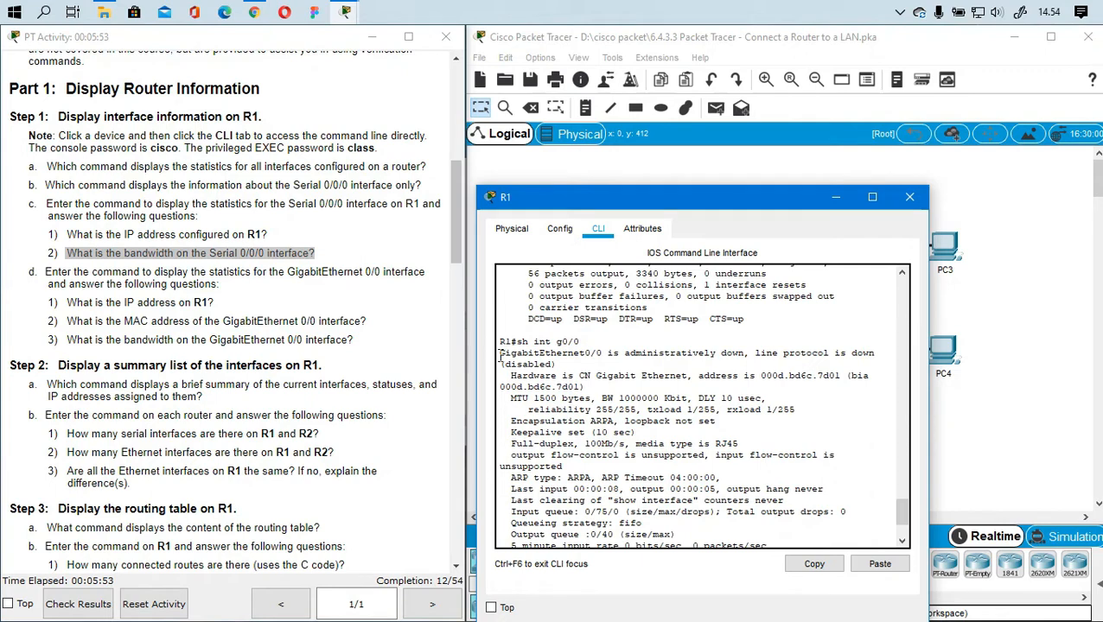
drag(500, 355, 644, 364)
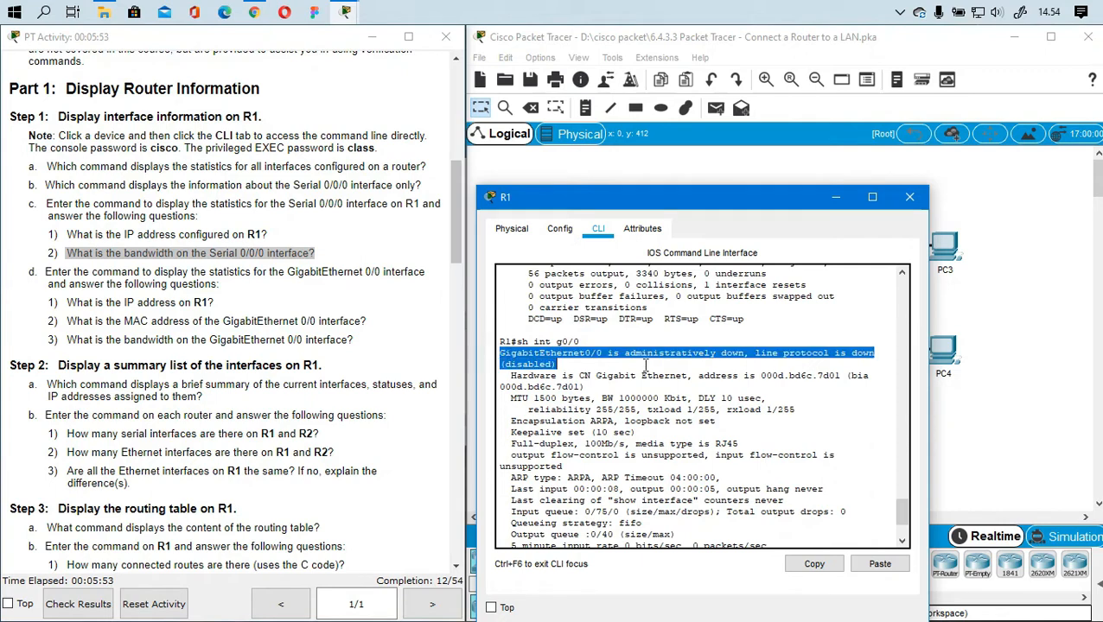
Check the GigabitEthernet0/0 output for an IP address, as asked in the first part of question d
click(80, 302)
drag(176, 303, 223, 307)
click(80, 302)
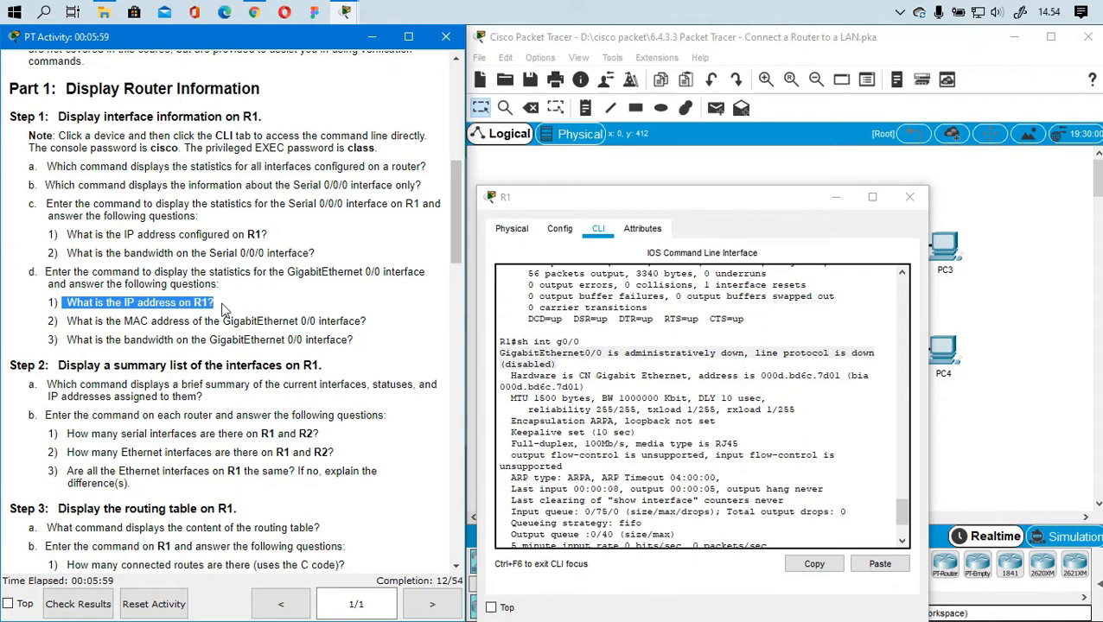
click(582, 375)
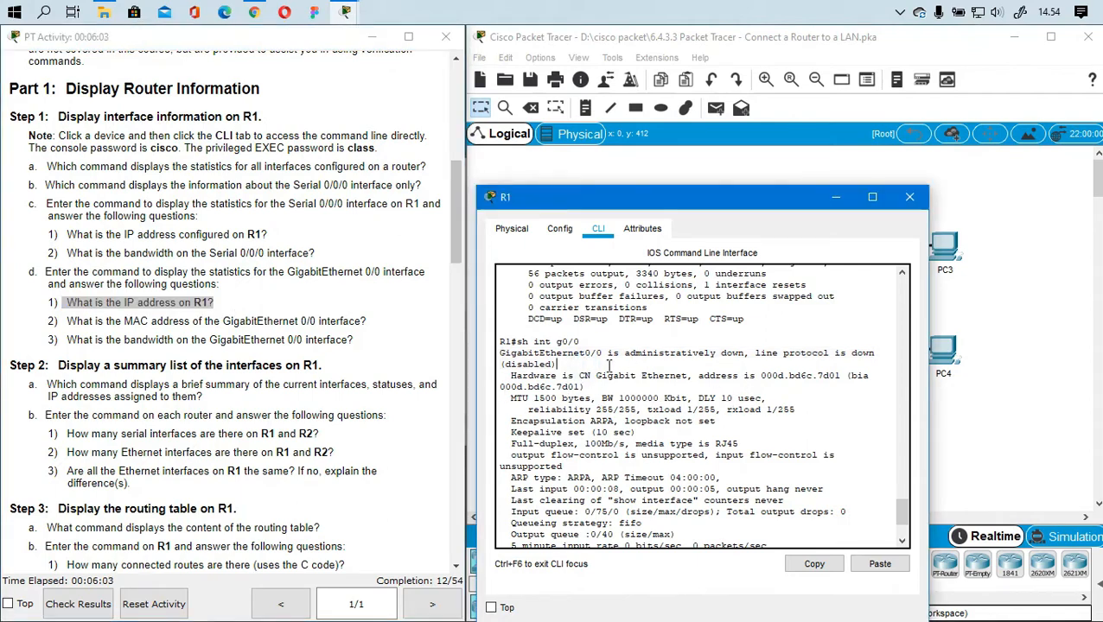
click(224, 303)
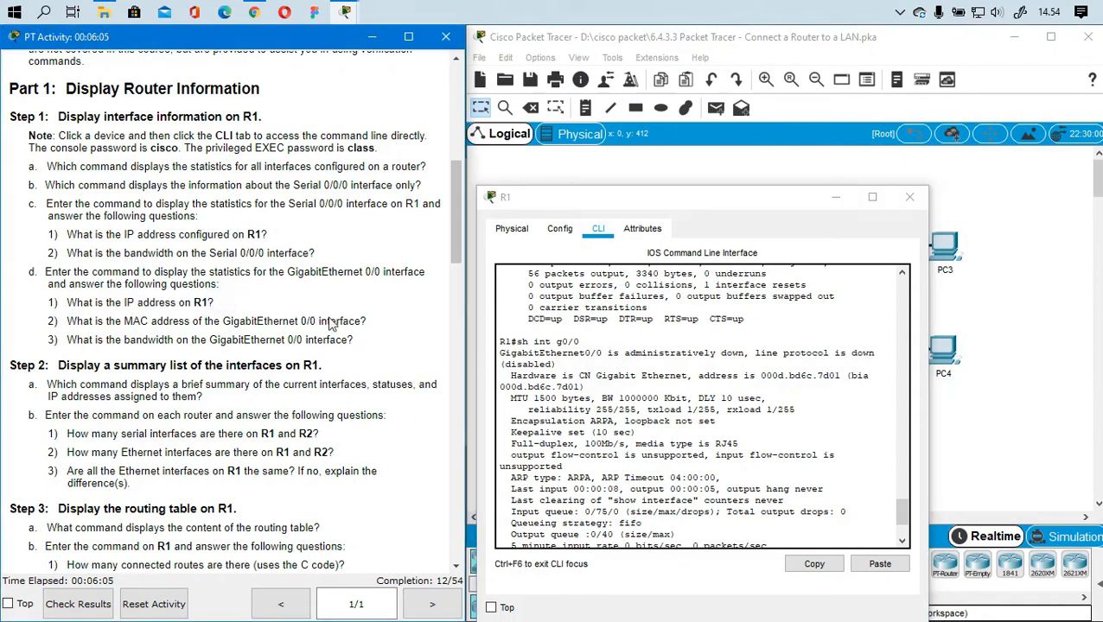
Look up the MAC address of GigabitEthernet0/0 in the output for question d
drag(66, 320, 208, 321)
drag(699, 376, 843, 378)
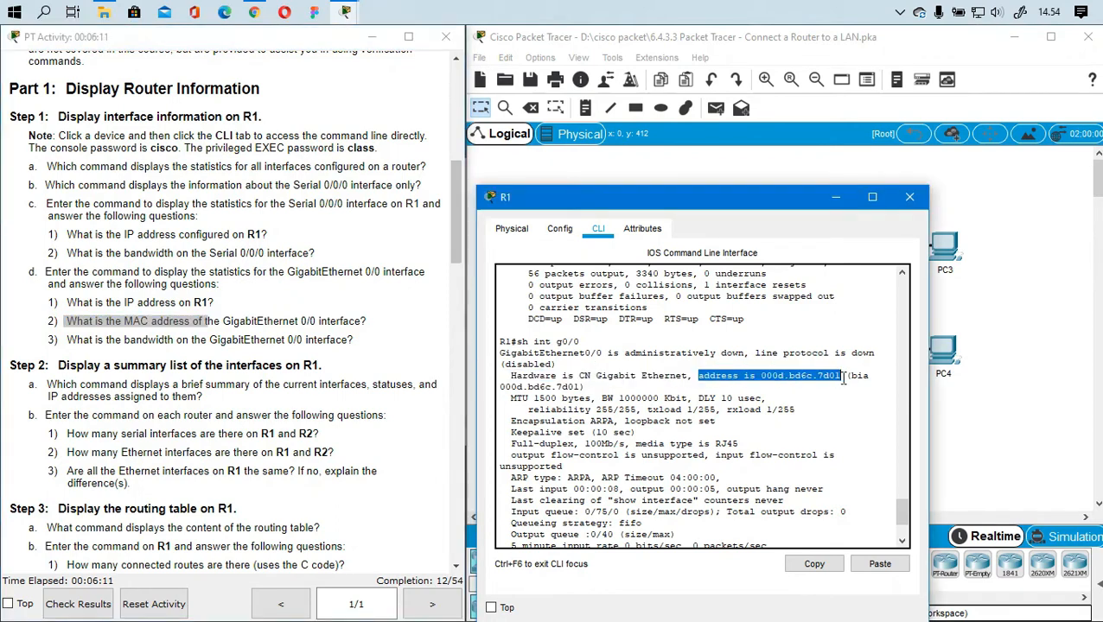
drag(843, 377, 698, 381)
Look up the bandwidth of GigabitEthernet0/0 in the output for the last part of question d
drag(602, 399, 685, 399)
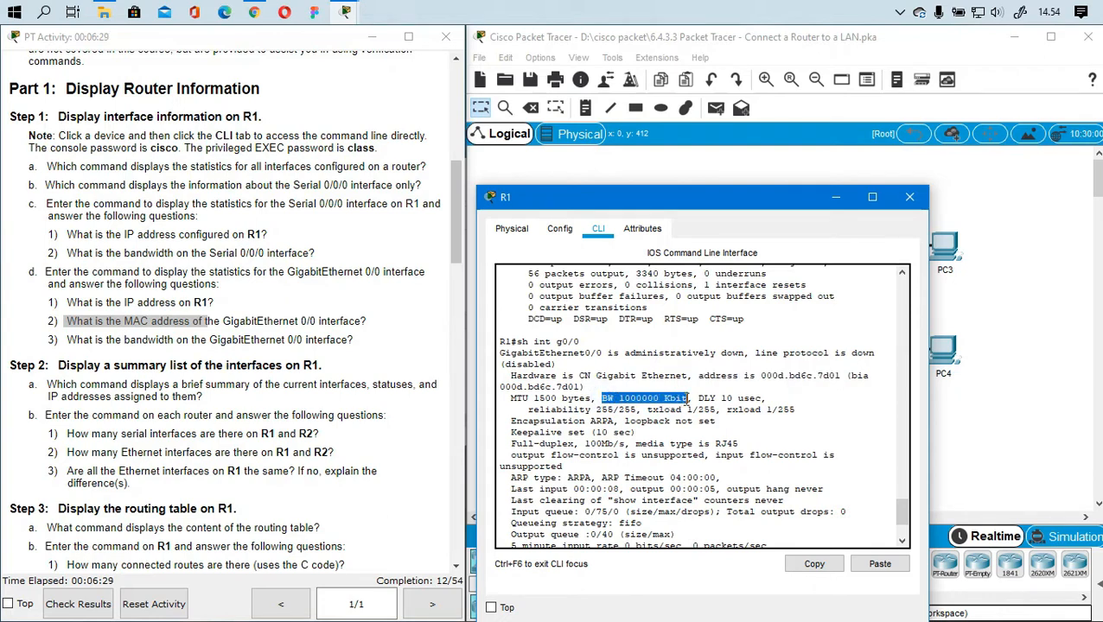
click(662, 401)
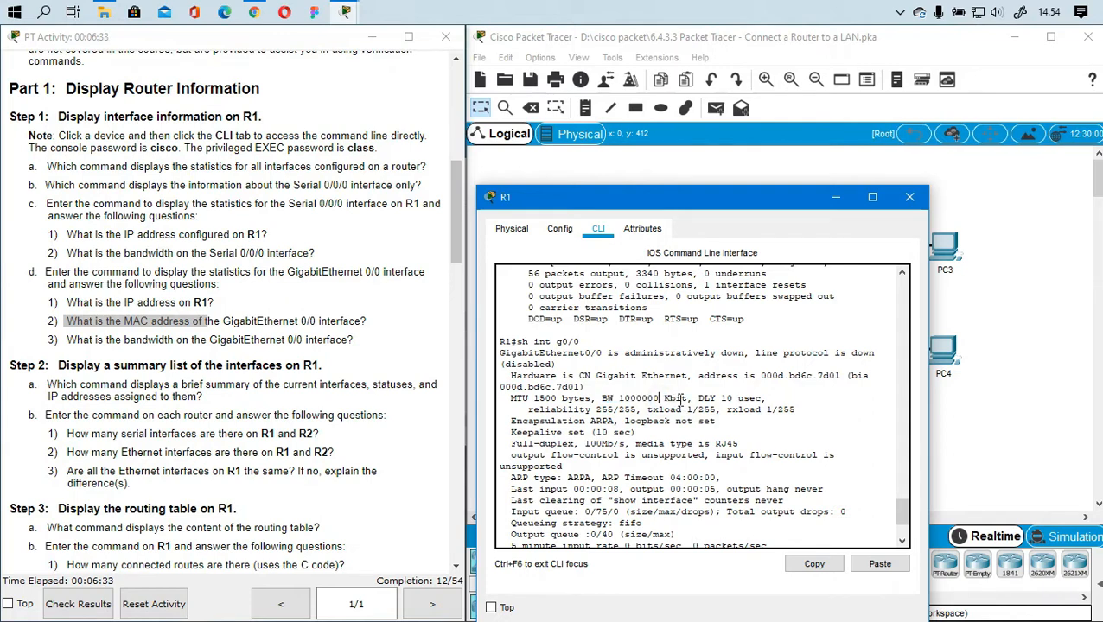
drag(689, 402, 662, 400)
click(689, 404)
click(662, 401)
click(678, 400)
Finish the GigabitEthernet0/0 listing, and display a brief summary of R1's interfaces with sh ip int bri
scroll(600, 401, down, 3)
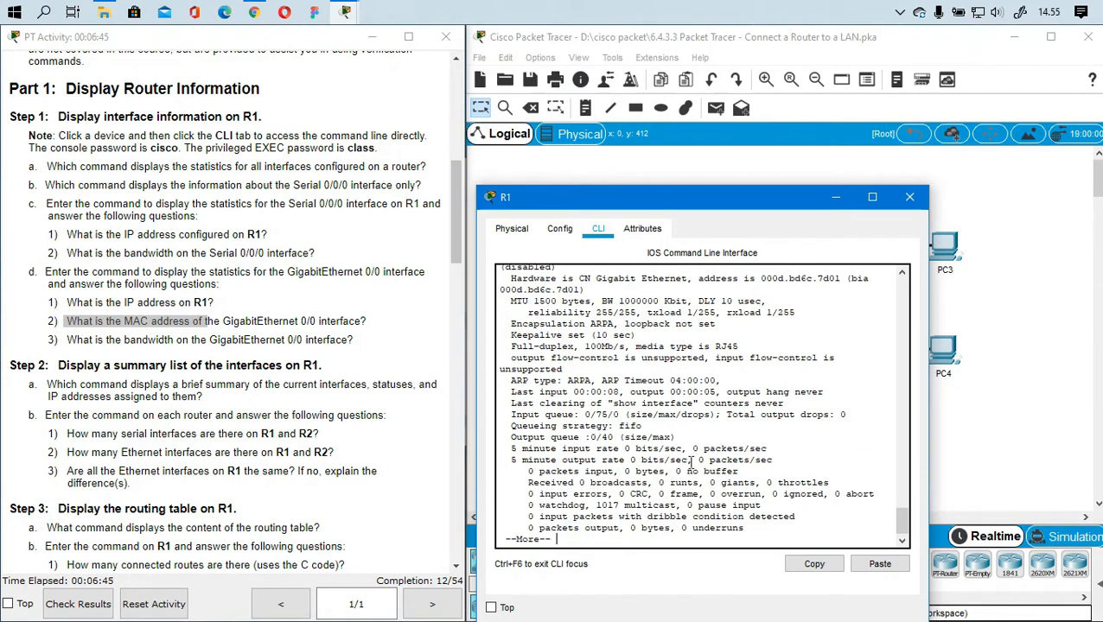
key(space)
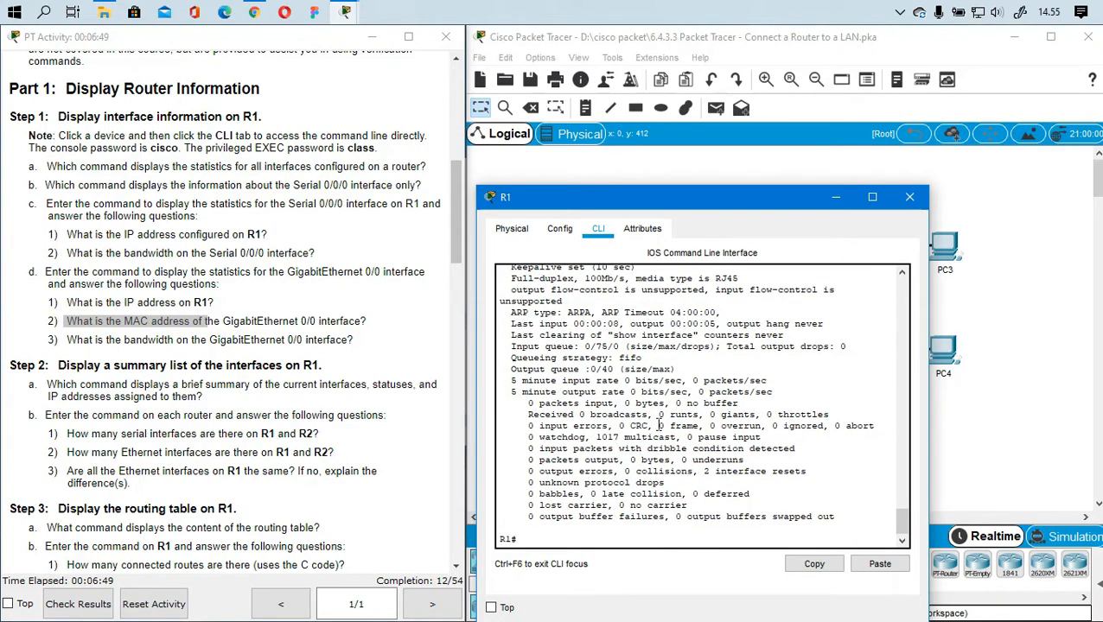
scroll(157, 336, down, 2)
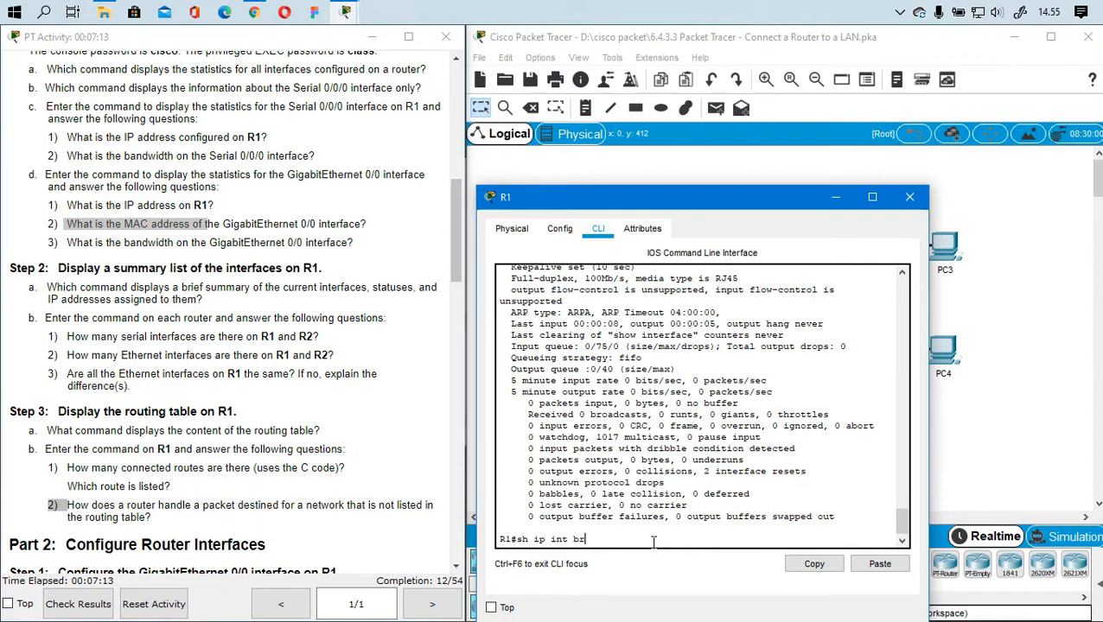
key(Return)
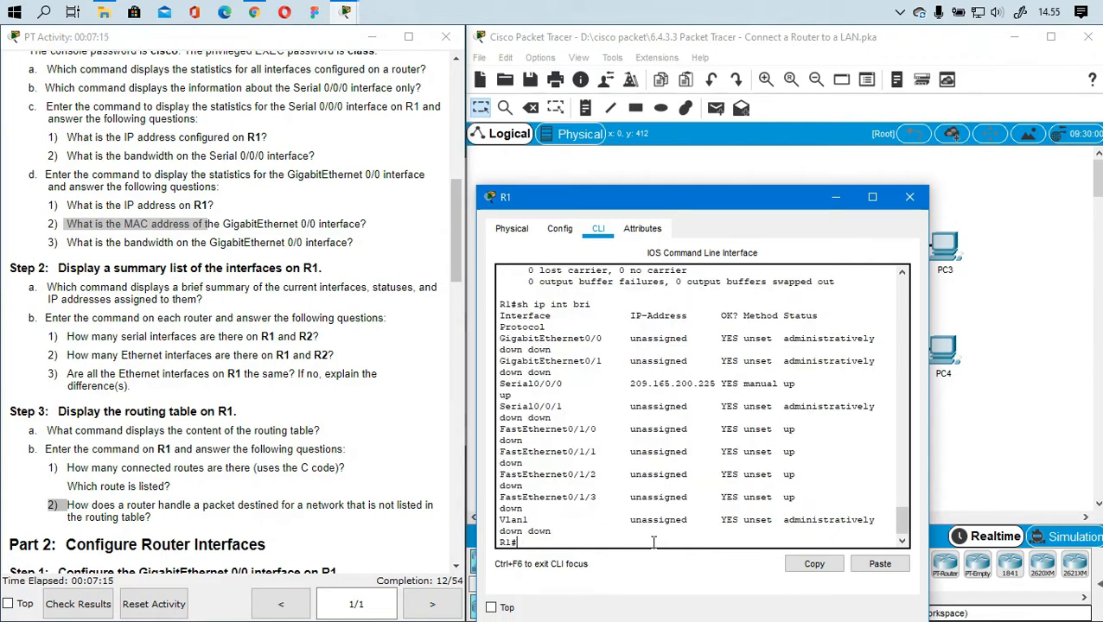
Read question a of Step 2, which asks for the command that briefly summarizes interfaces, statuses and IP addresses
scroll(52, 294, down, 1)
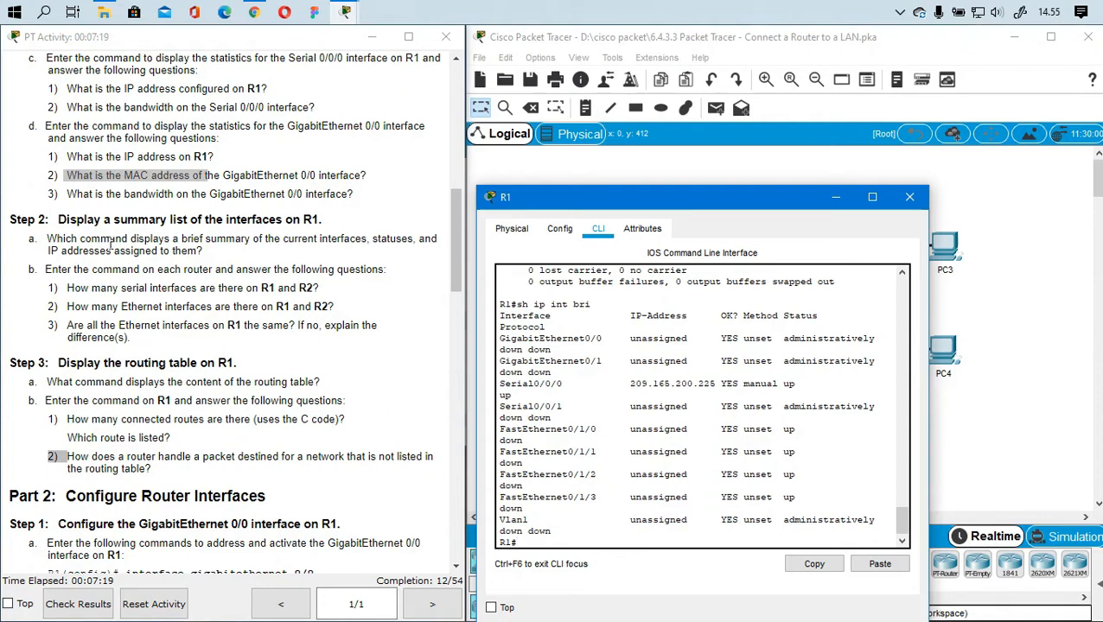
drag(47, 239, 209, 243)
click(258, 238)
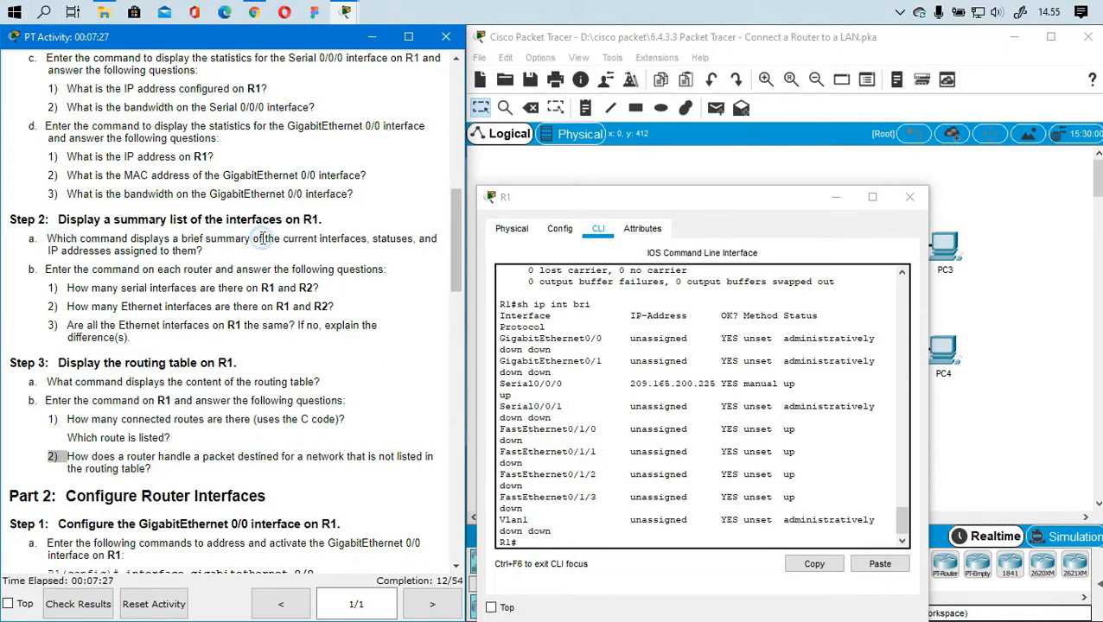
drag(202, 236, 381, 243)
click(332, 237)
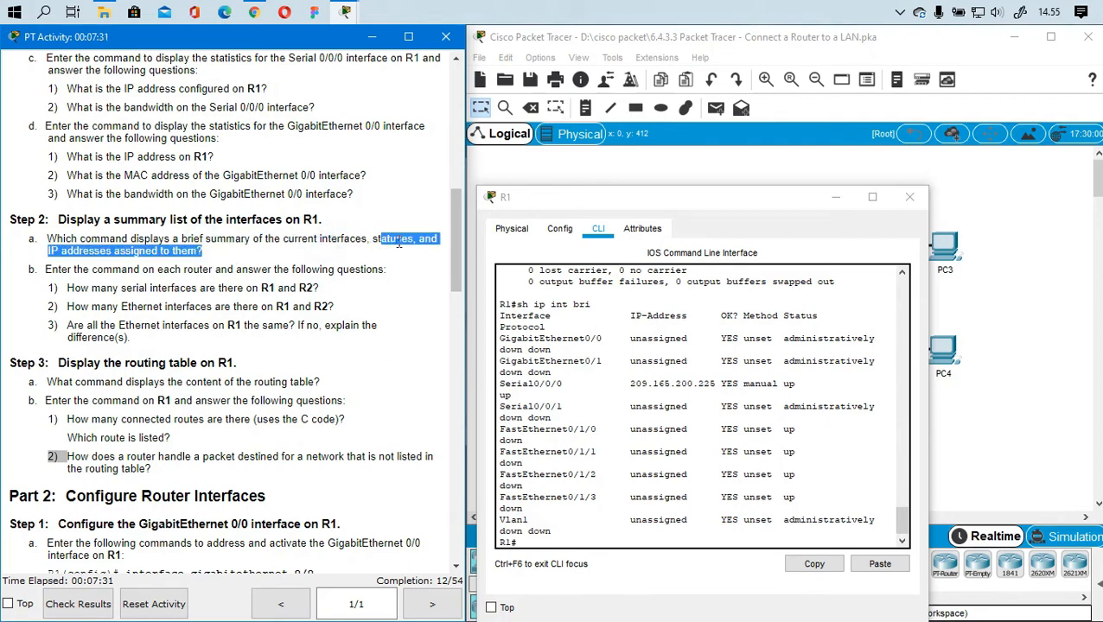
click(398, 240)
triple_click(66, 244)
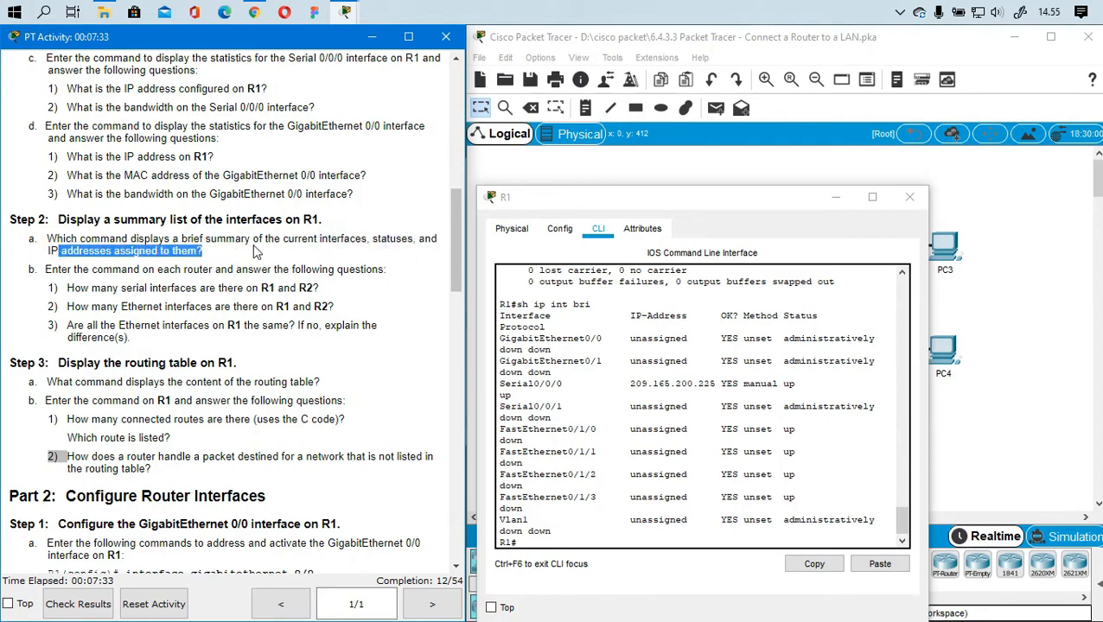
click(233, 284)
drag(197, 250, 151, 251)
click(131, 242)
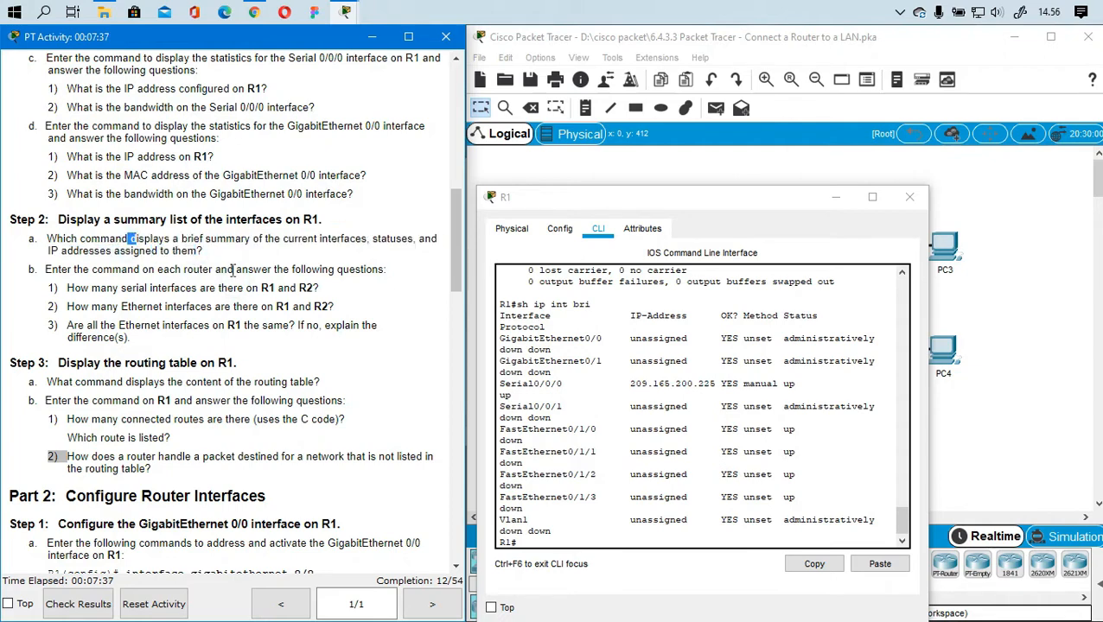
scroll(54, 250, down, 1)
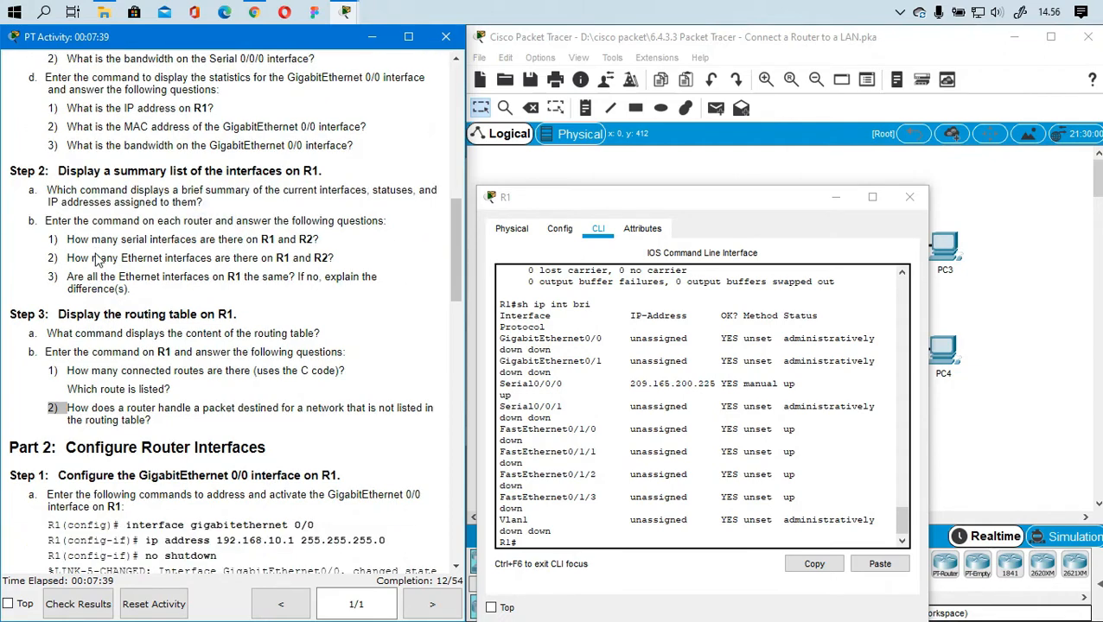
Examine the interface names, IP addresses and statuses in R1's brief interface summary for Step 2 question a
scroll(99, 259, up, 2)
drag(585, 336, 525, 344)
drag(556, 384, 491, 396)
drag(589, 430, 517, 433)
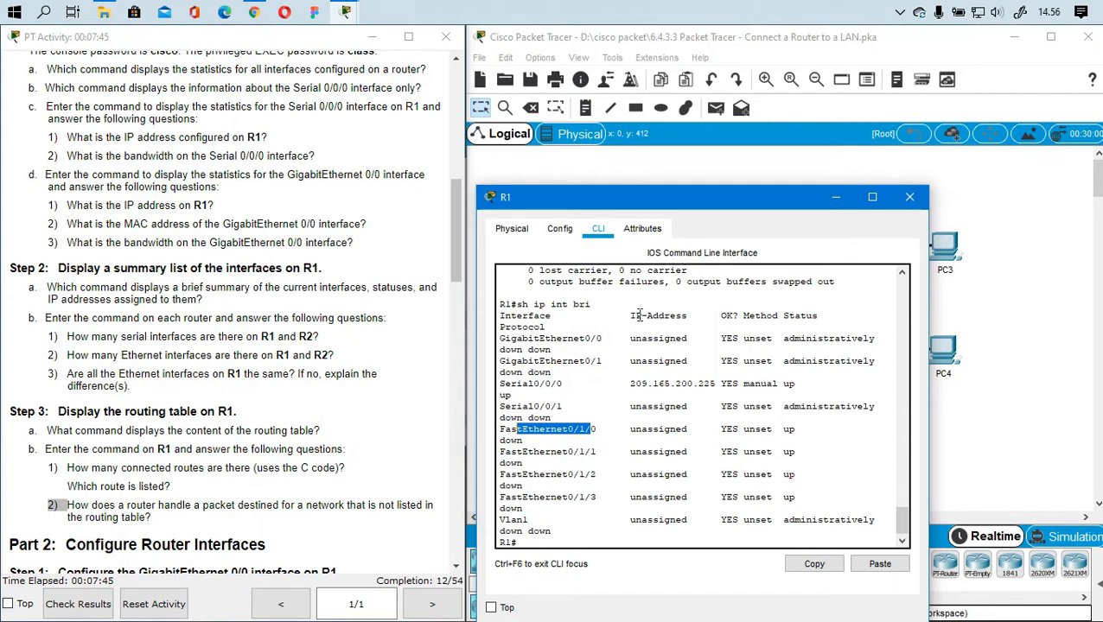
click(517, 383)
drag(636, 384, 715, 387)
drag(783, 315, 813, 499)
click(846, 519)
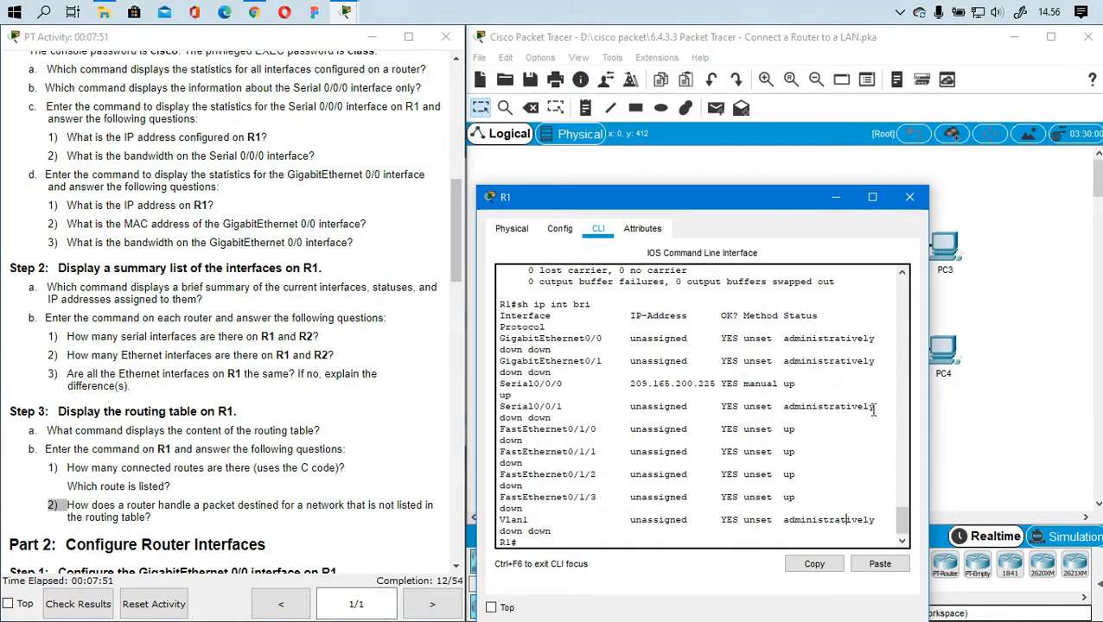
Compare the status and IP address entries of Serial0/0/1 and FastEthernet0/1/0 in R1's interface summary
double_click(789, 431)
drag(783, 407, 847, 407)
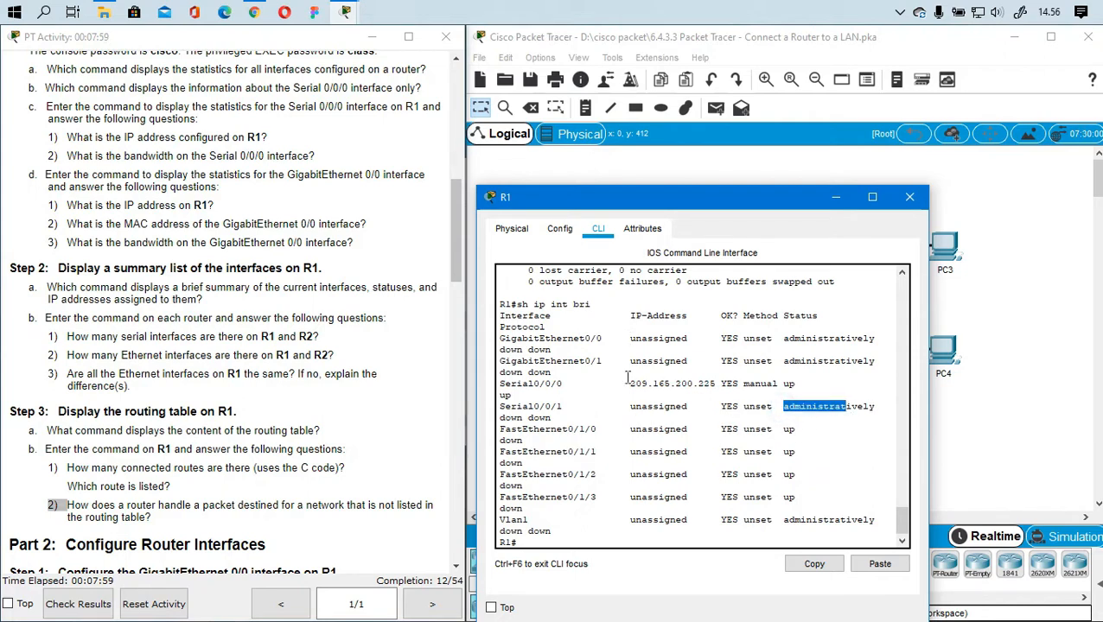
drag(630, 431, 691, 436)
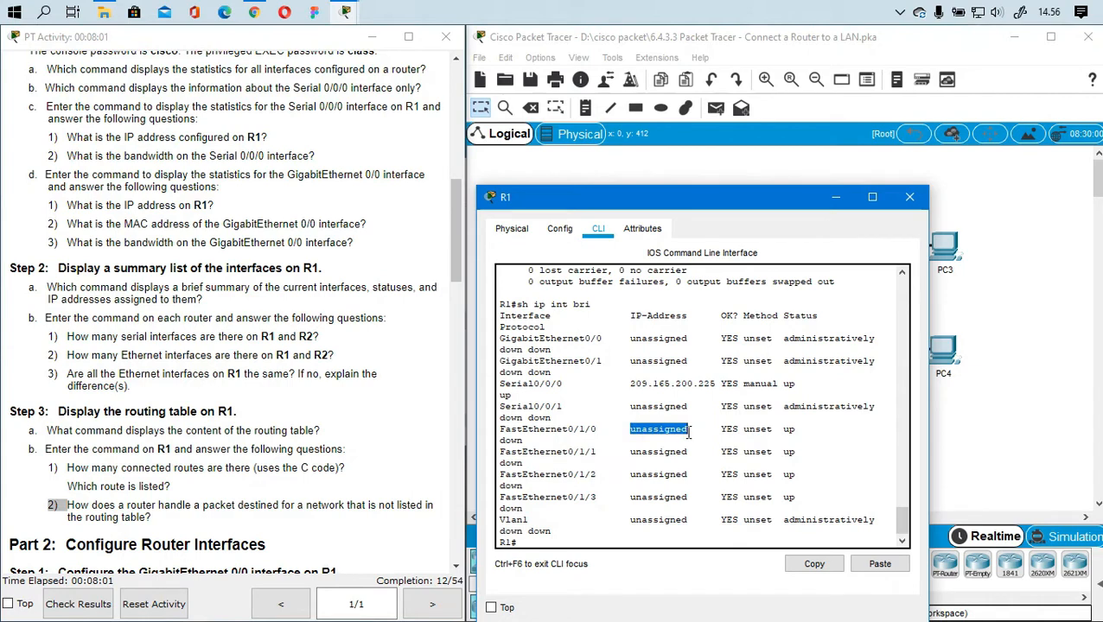
drag(781, 408, 879, 411)
click(798, 431)
drag(798, 431, 788, 432)
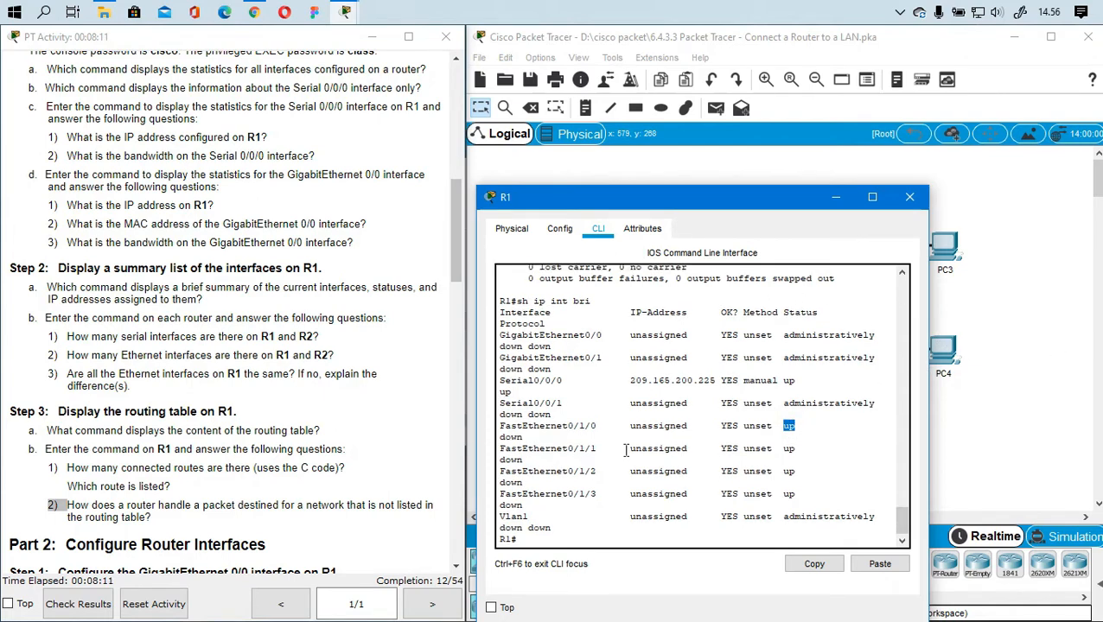
click(560, 536)
Read Step 2 question b and its first part about the number of serial interfaces on R1 and R2
scroll(61, 341, down, 1)
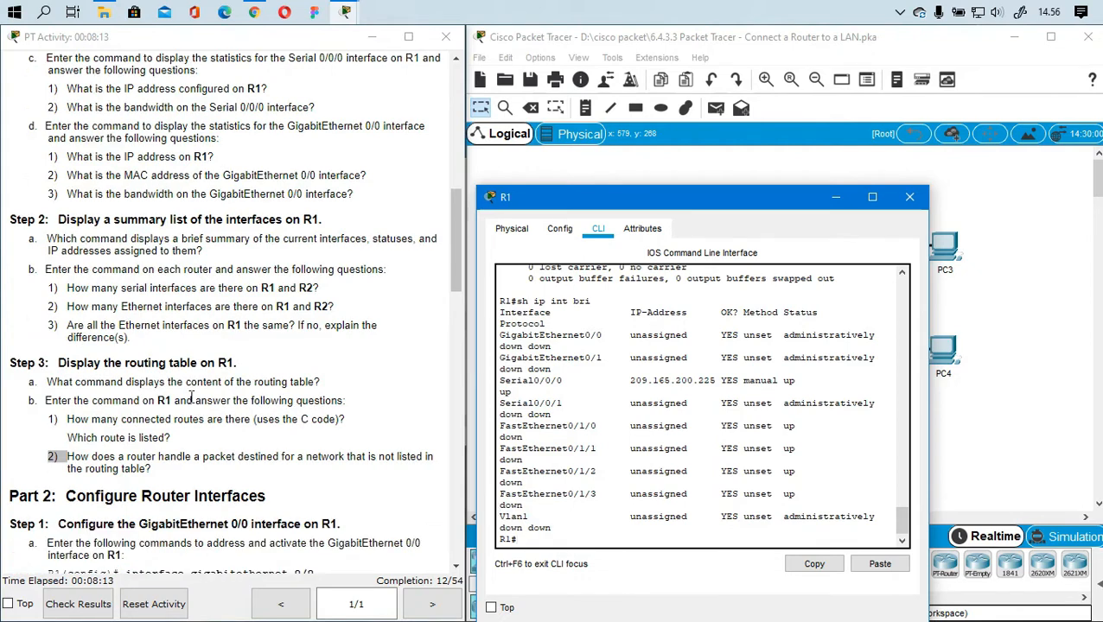
scroll(78, 355, down, 1)
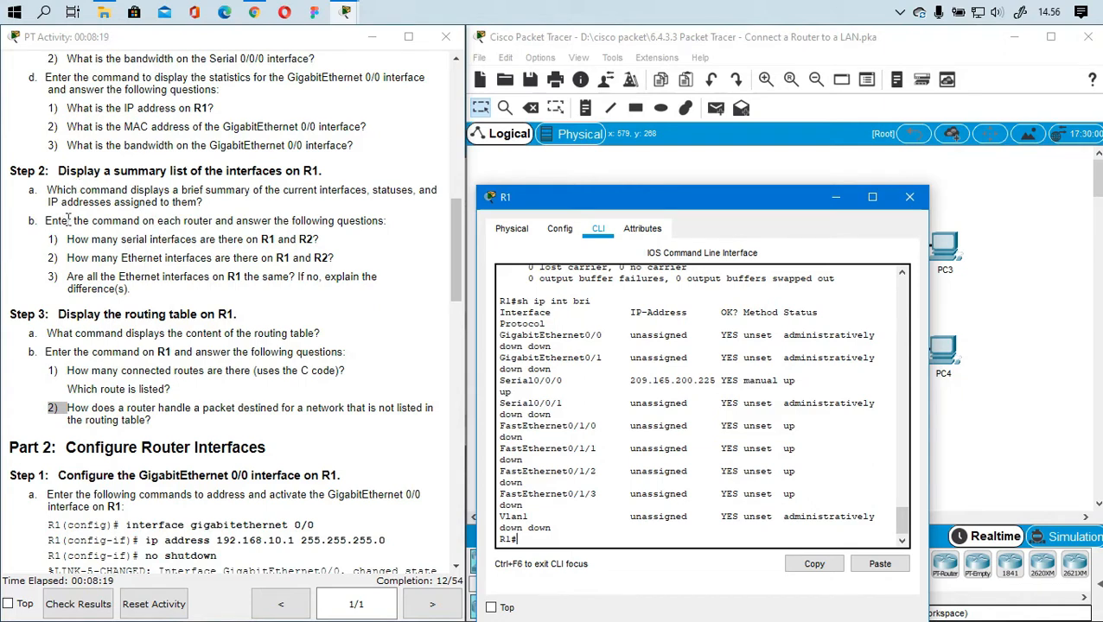
scroll(85, 250, up, 1)
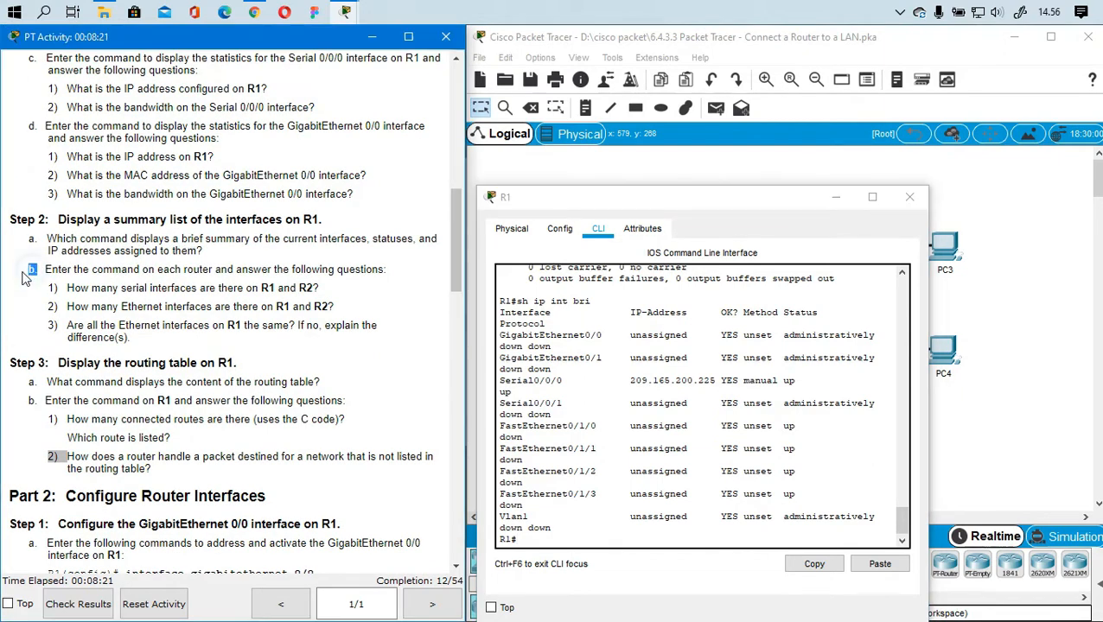
drag(45, 269, 149, 270)
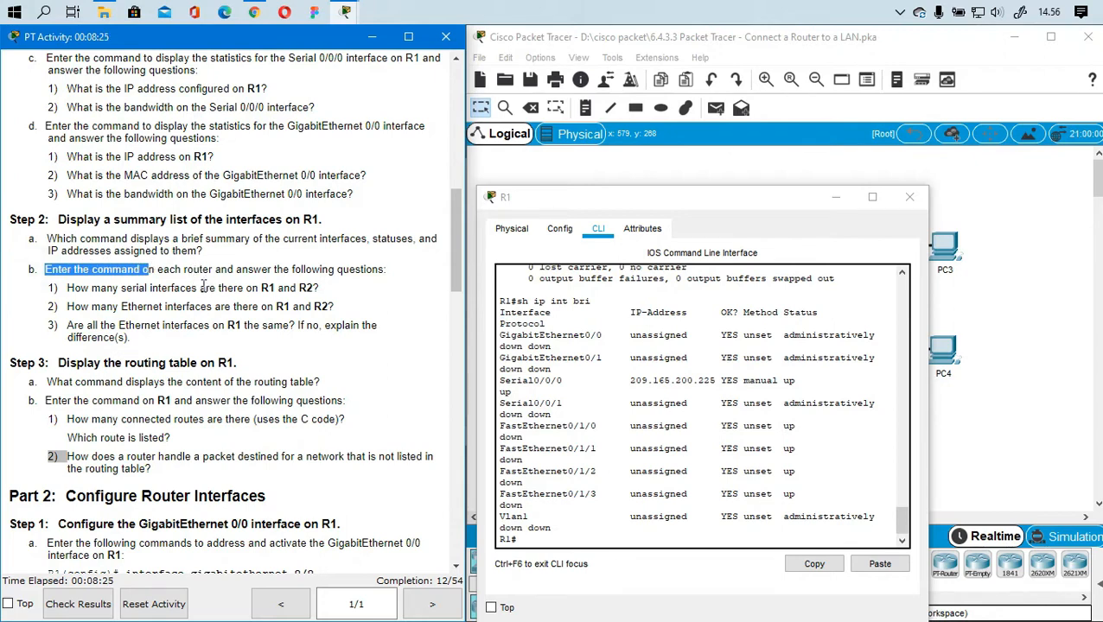
click(268, 278)
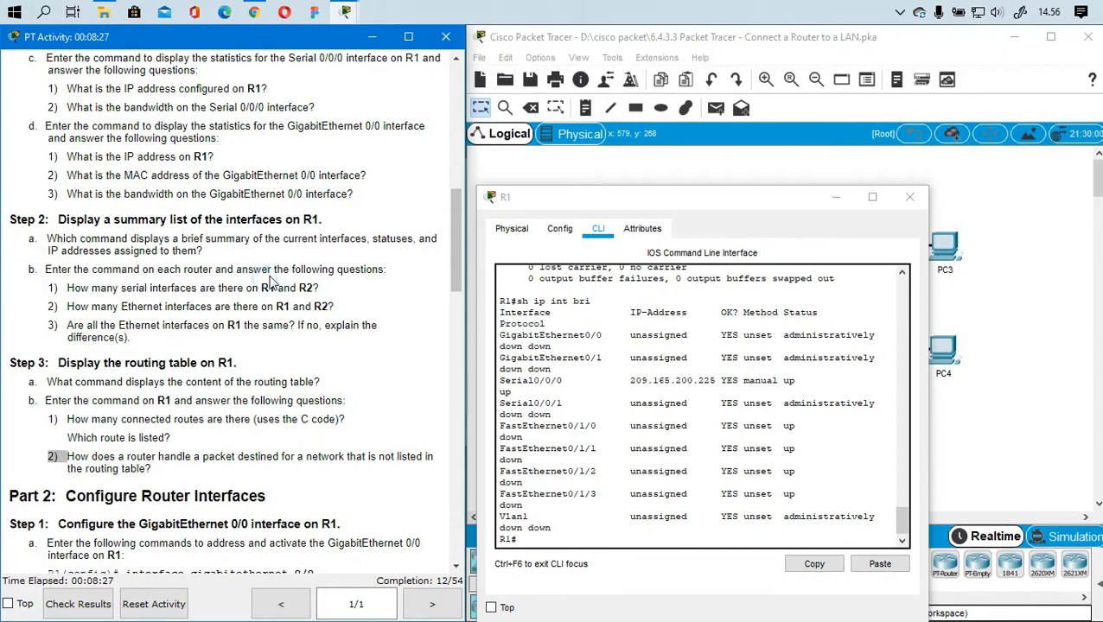
drag(67, 287, 253, 288)
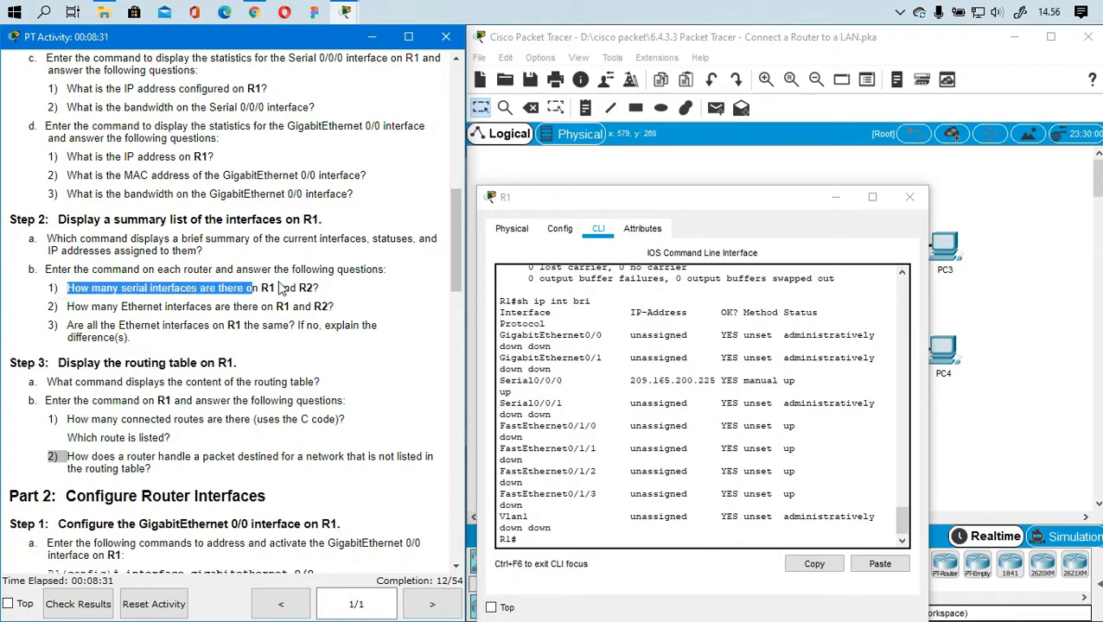
Move R1's window off the topology, view R2's physical device details, and return to R1's interface summary
drag(777, 205, 367, 211)
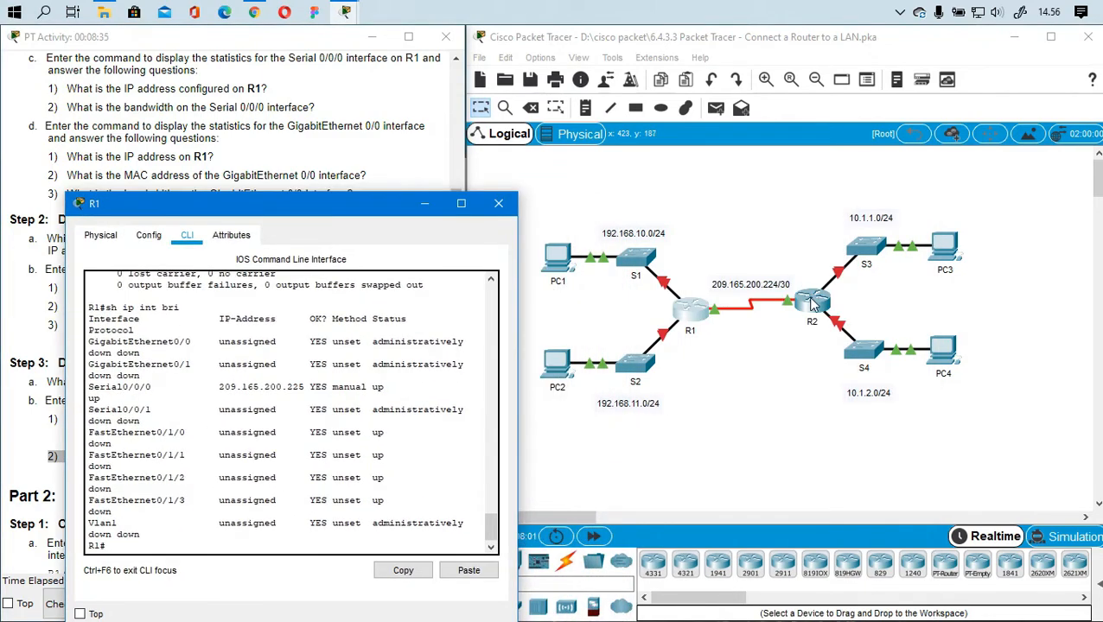
click(813, 303)
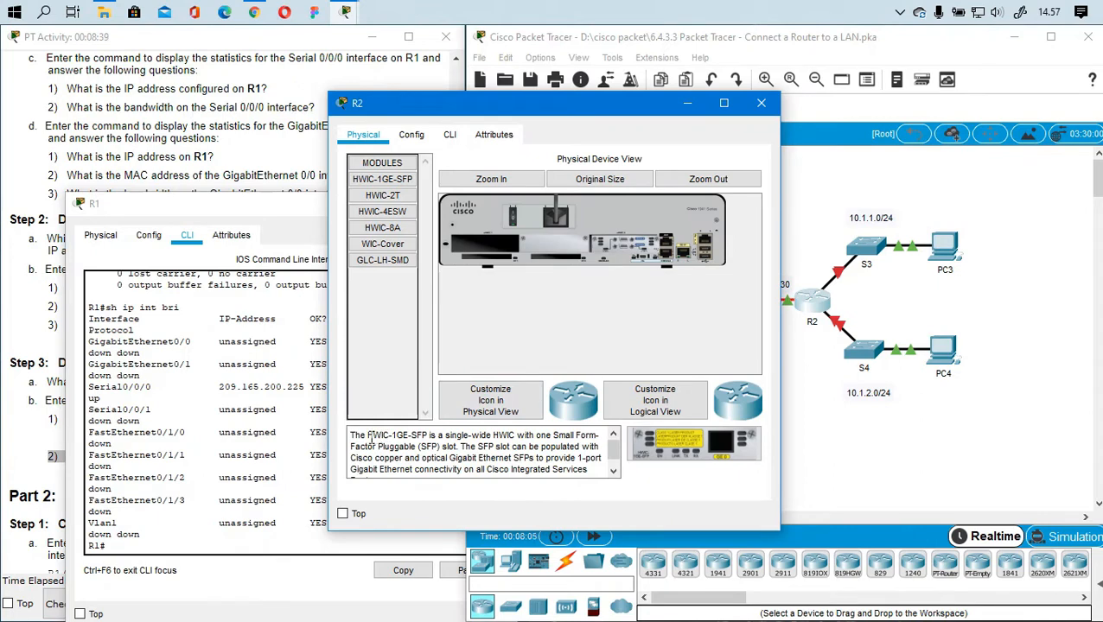
drag(370, 435, 425, 437)
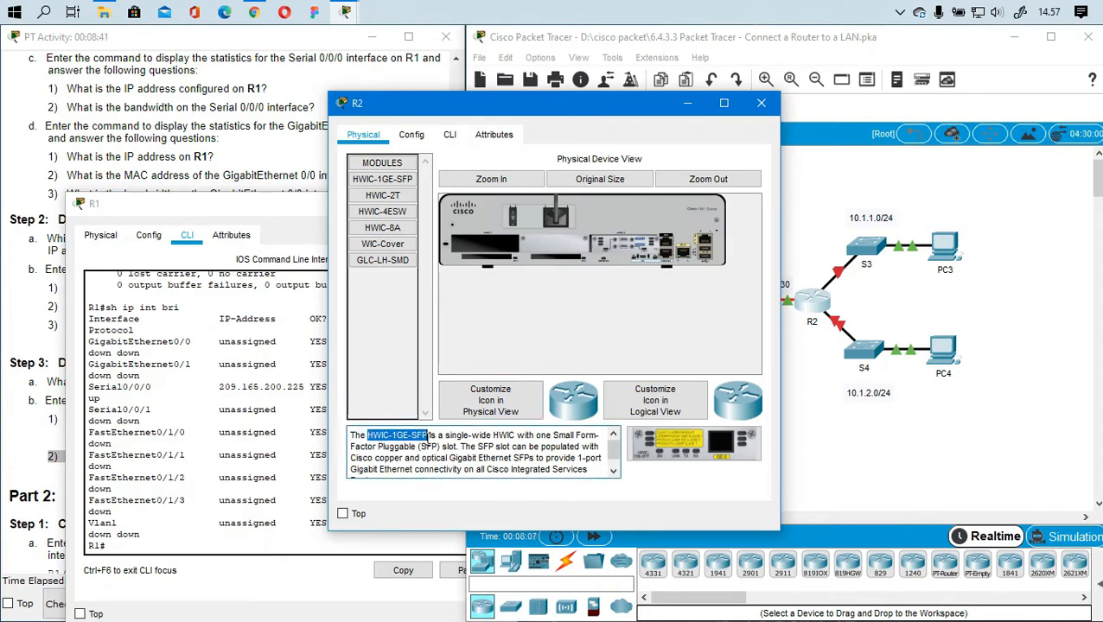
click(761, 103)
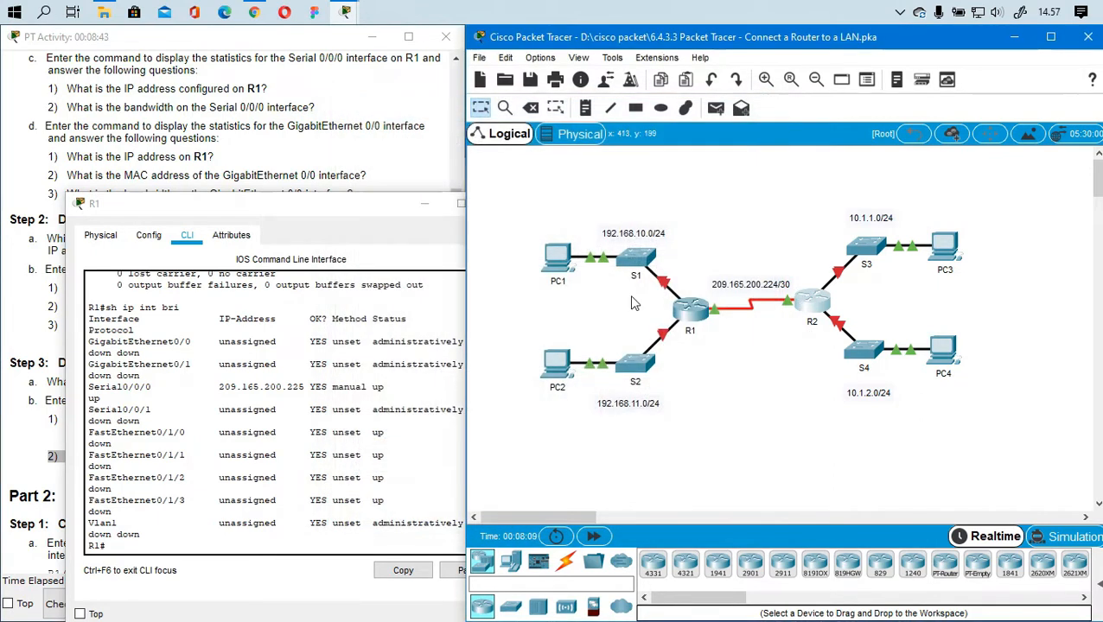
drag(370, 210, 858, 141)
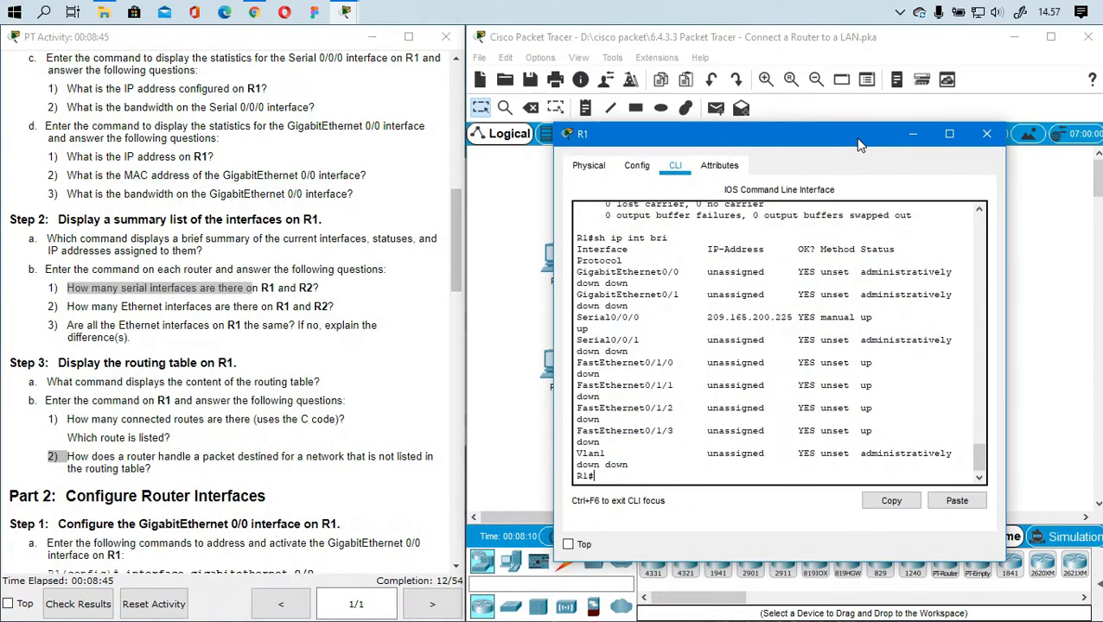
Count the serial interfaces in R1's summary for the first part of Step 2 question b
drag(640, 317, 560, 325)
click(660, 328)
drag(578, 251, 667, 442)
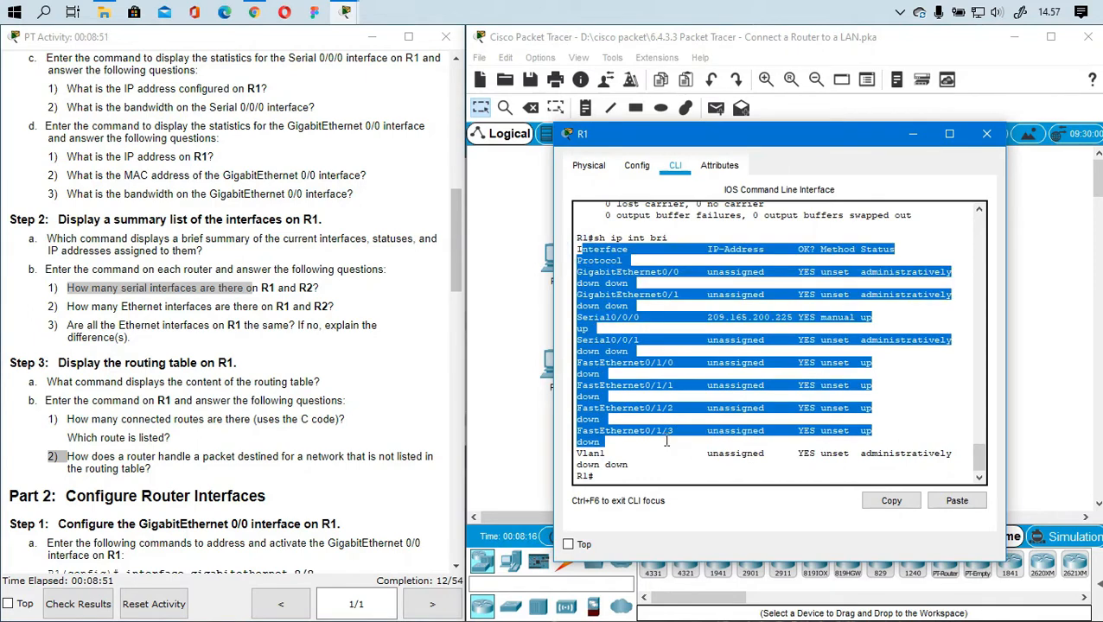
click(685, 357)
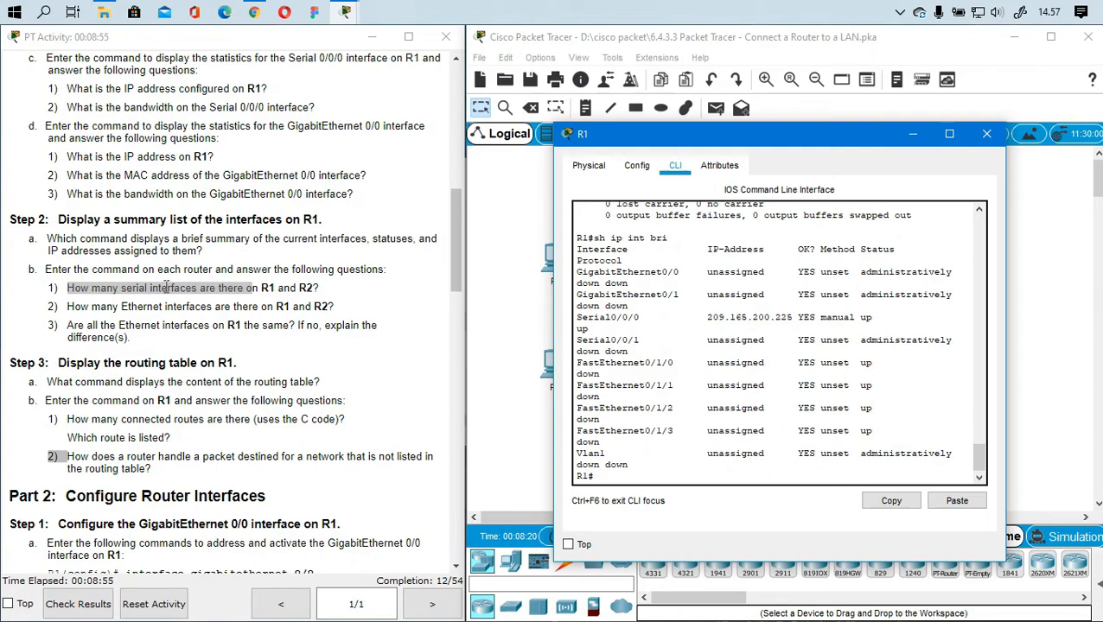
drag(644, 342, 577, 317)
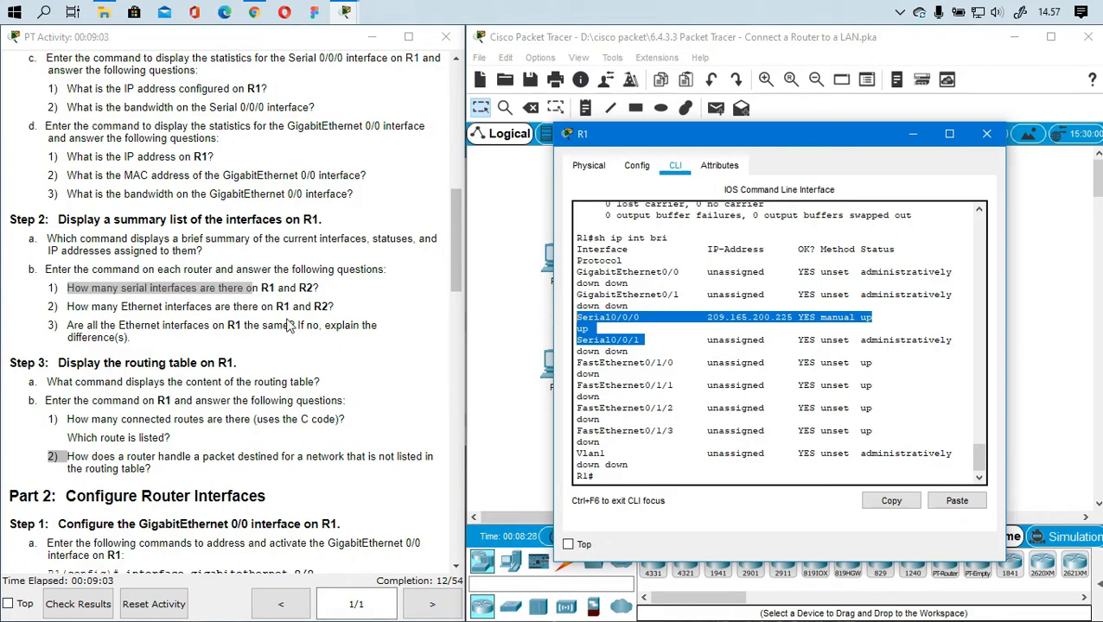
click(670, 342)
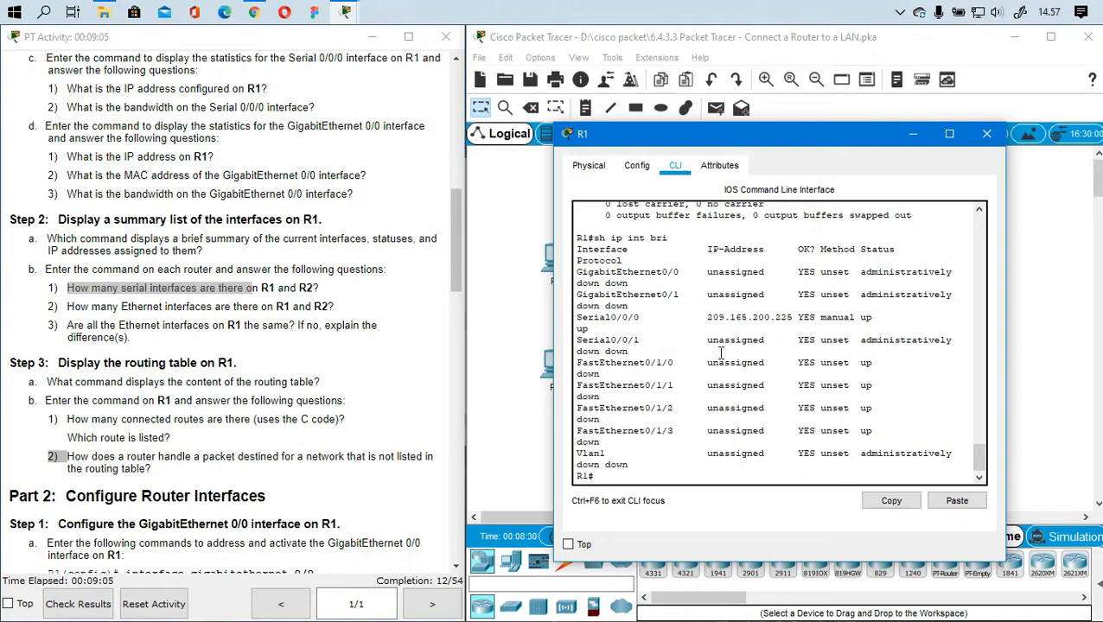
Read the Ethernet interface count question in Step 2, and find the FastEthernet entries in R1's summary
click(69, 307)
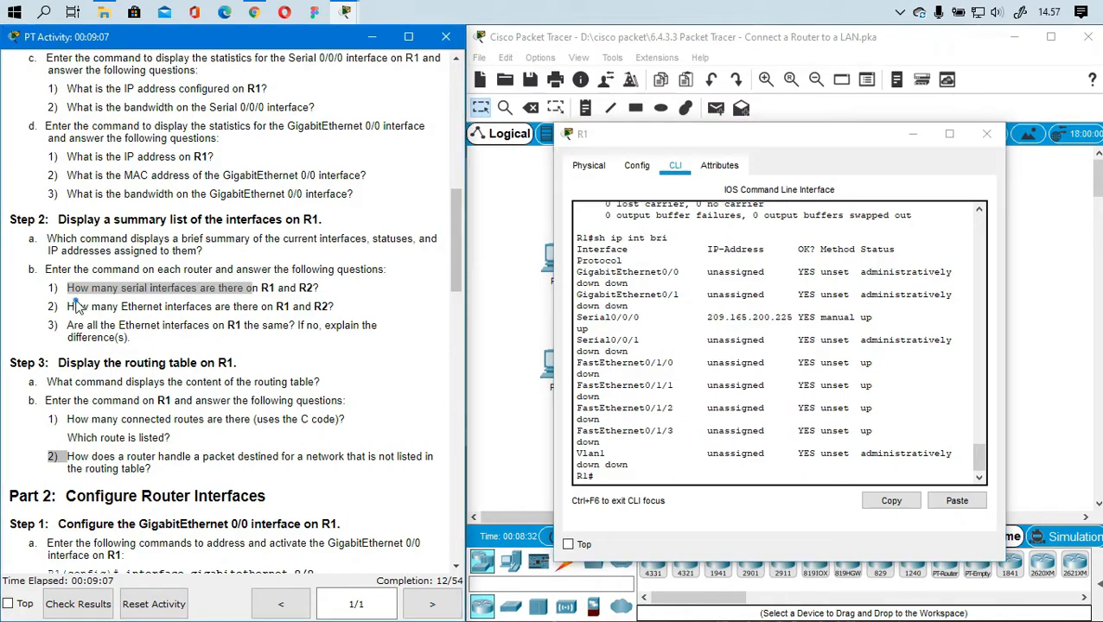
drag(69, 306, 202, 307)
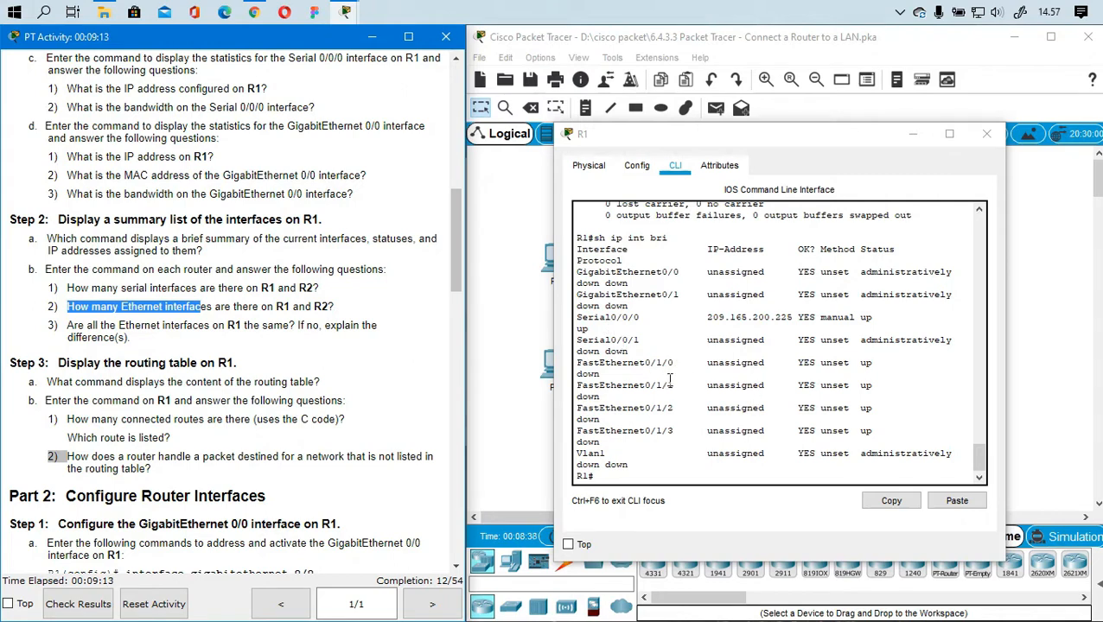
drag(685, 431, 579, 359)
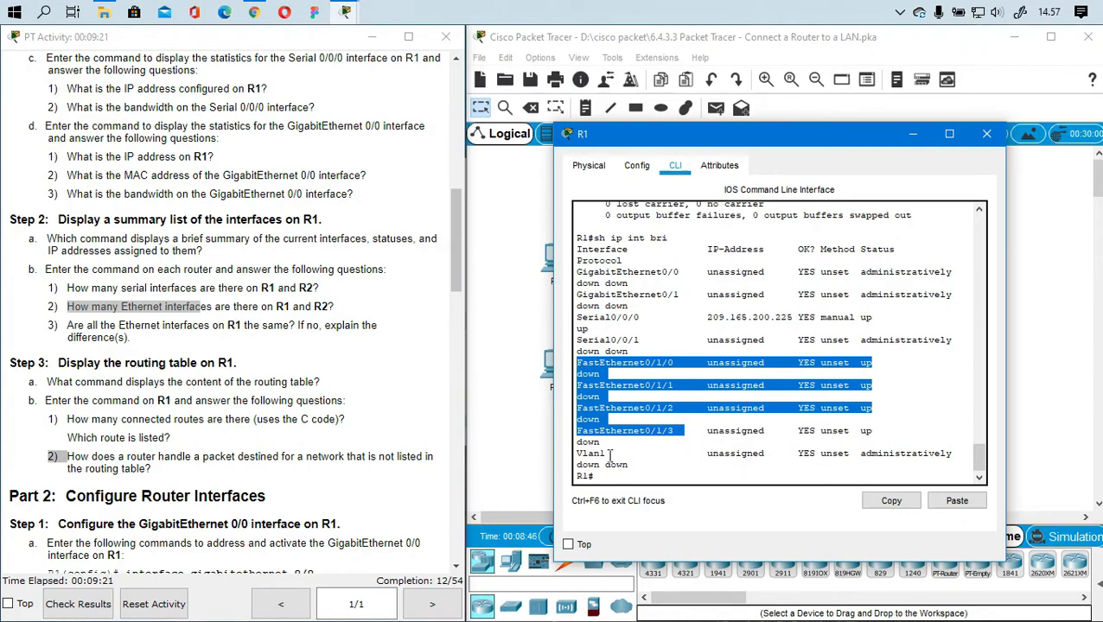
drag(613, 446, 577, 363)
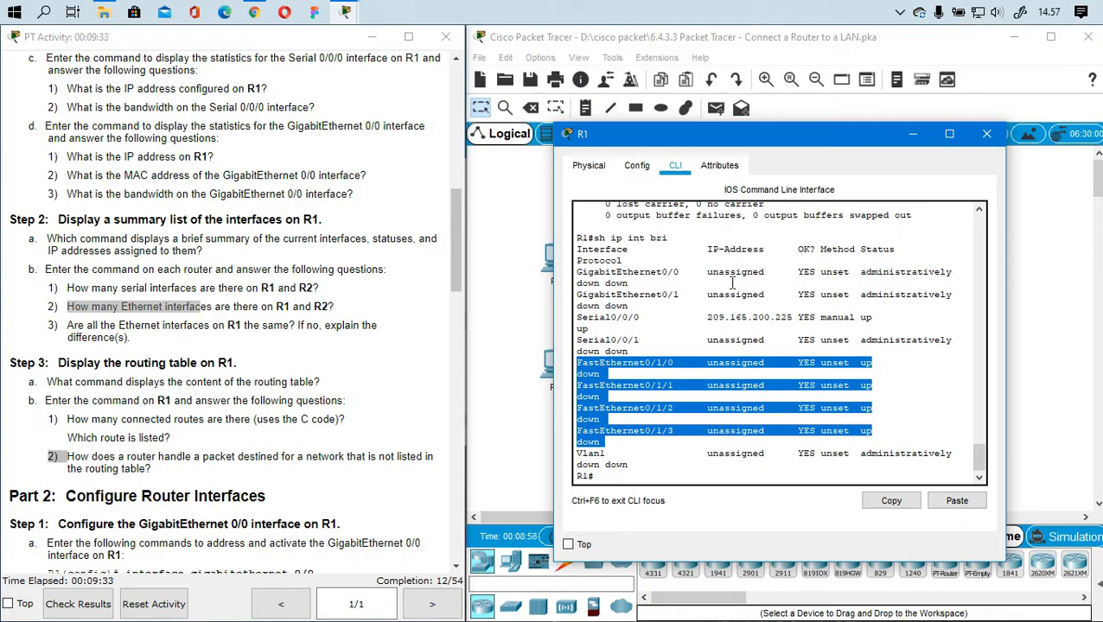
Compare R1's GigabitEthernet and FastEthernet entries, and read the question on how the Ethernet interfaces differ
click(584, 270)
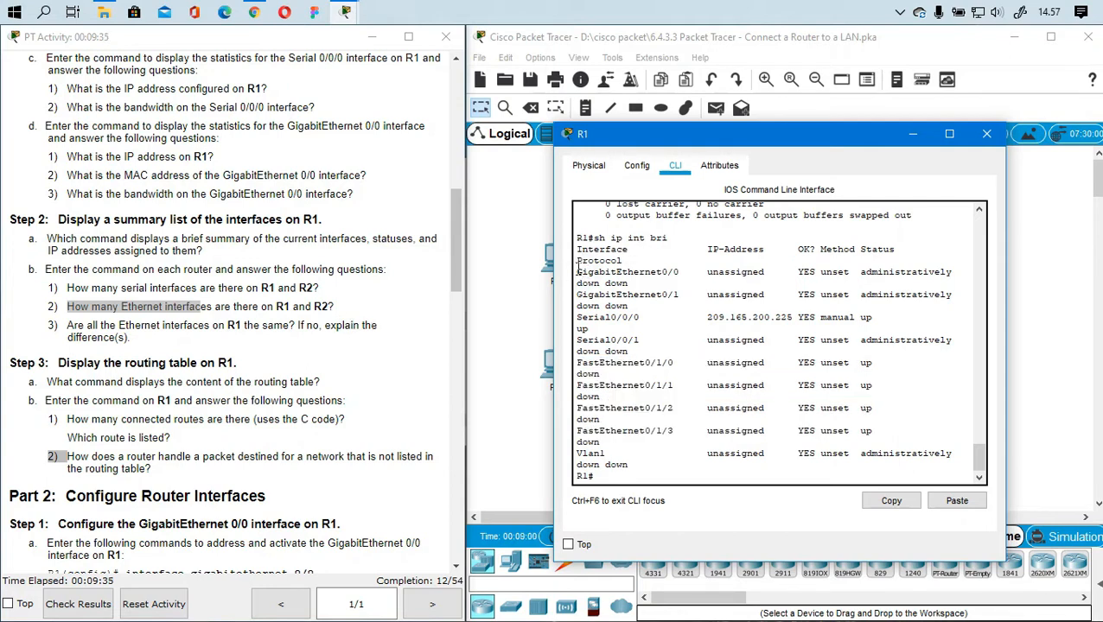
drag(576, 271, 684, 296)
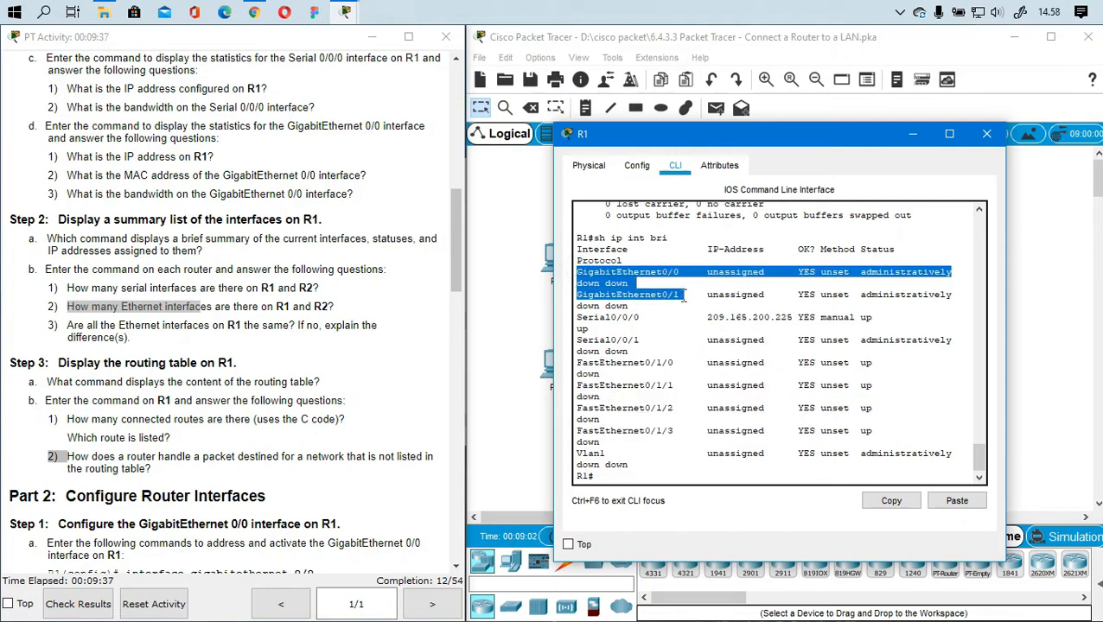
drag(579, 363, 681, 429)
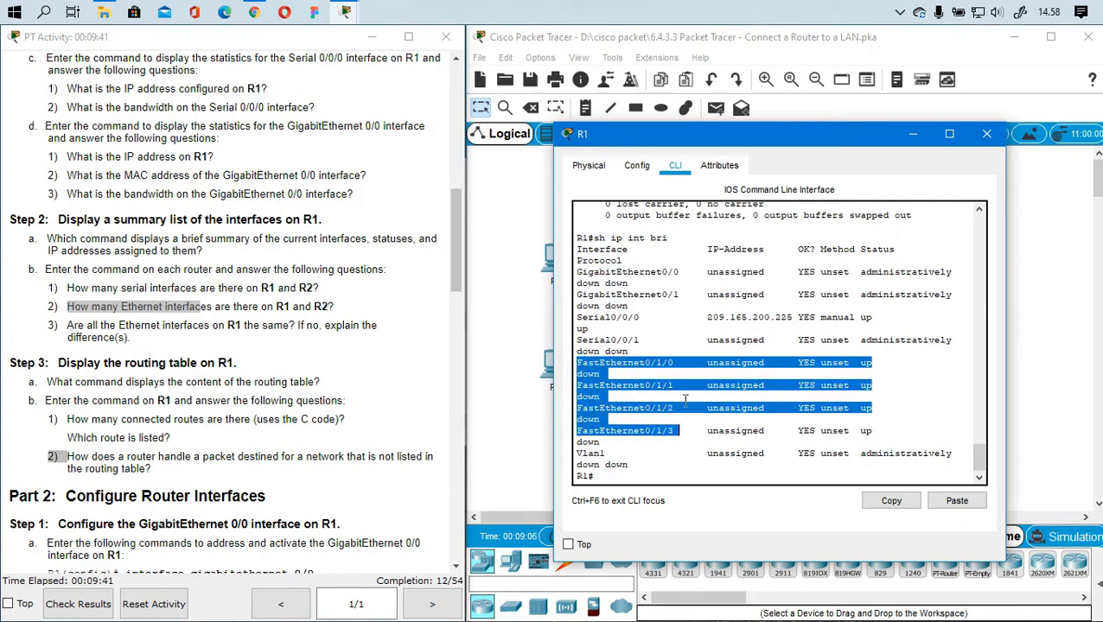
click(642, 270)
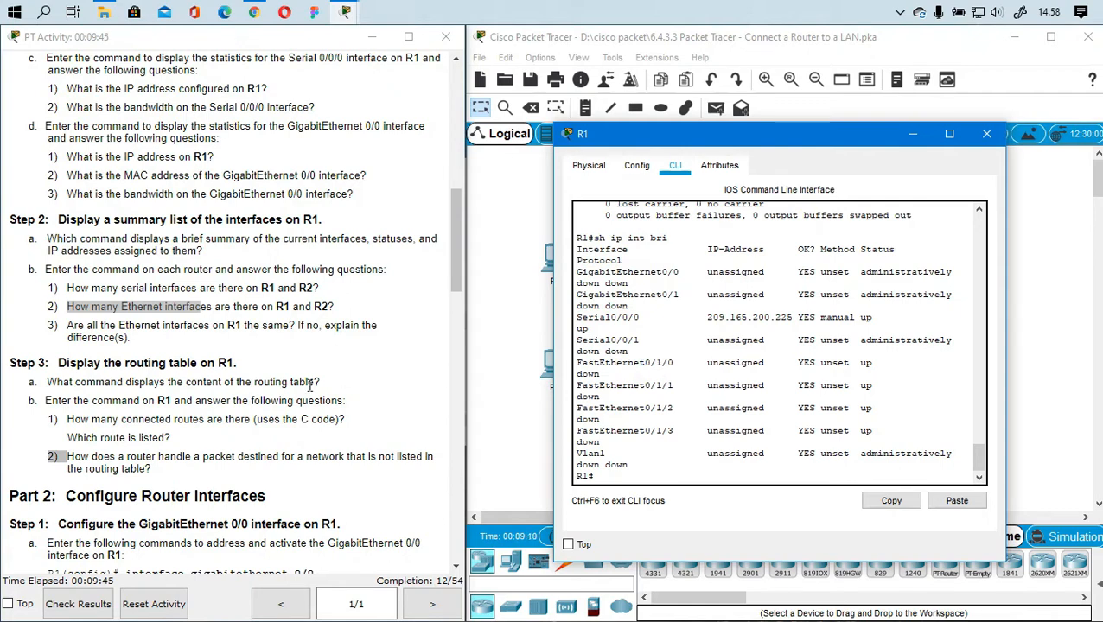
drag(297, 326, 374, 342)
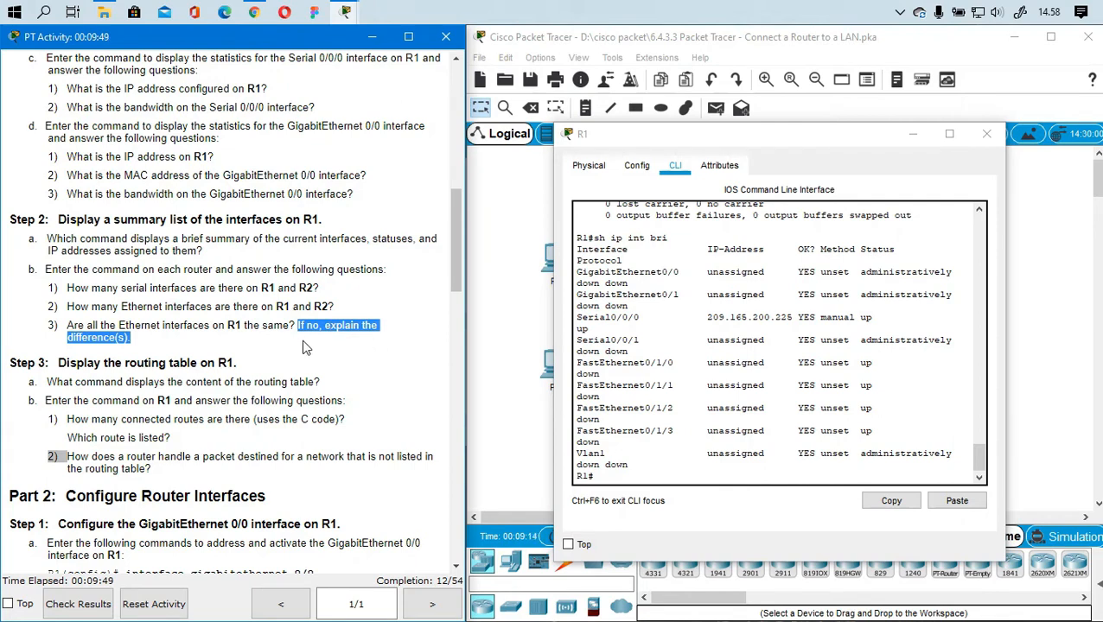
Check how the GigabitEthernet and FastEthernet entries differ in R1's interface summary to answer the last part of Step 2 question b
click(277, 344)
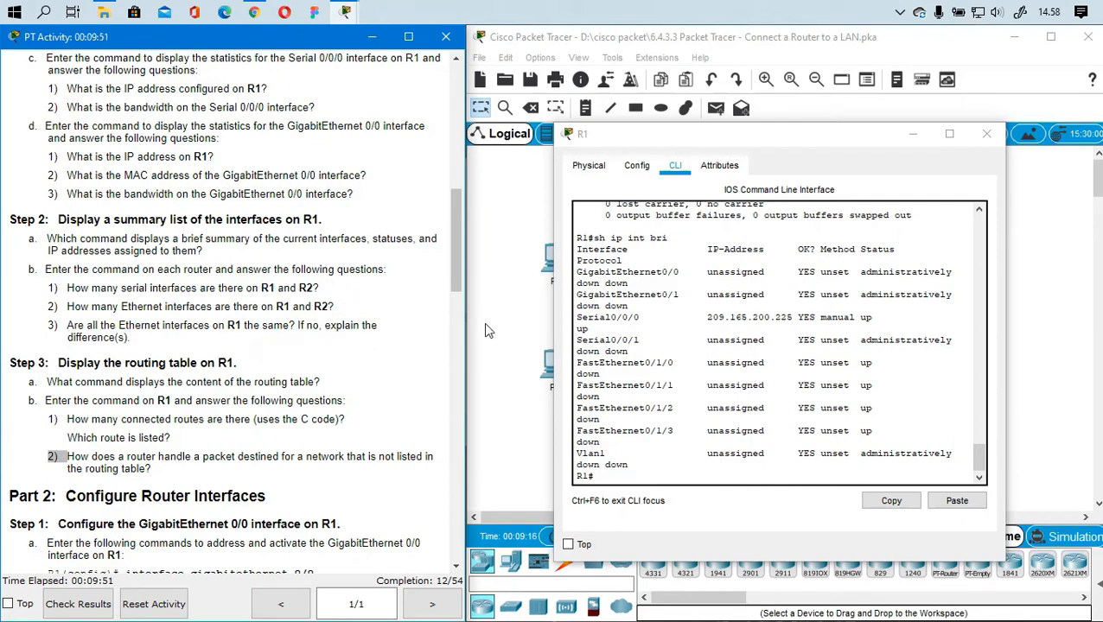
click(603, 283)
drag(599, 363, 681, 363)
click(675, 398)
Read the Step 3 heading in the activity, and display R1's routing table with sh ip route
scroll(160, 323, down, 2)
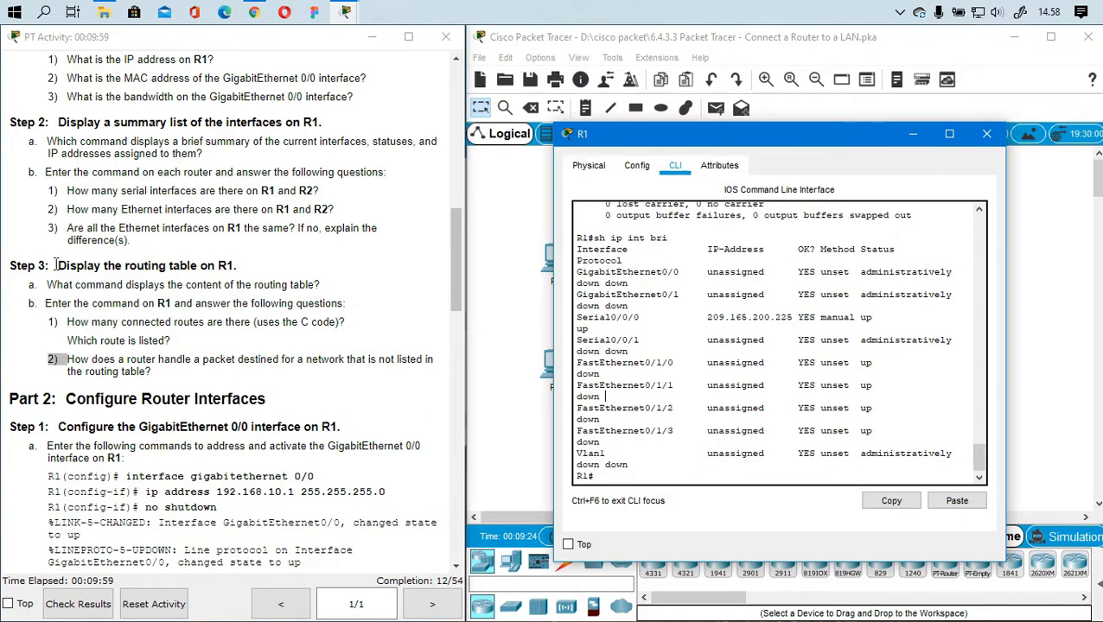
drag(56, 265, 240, 270)
scroll(222, 311, down, 1)
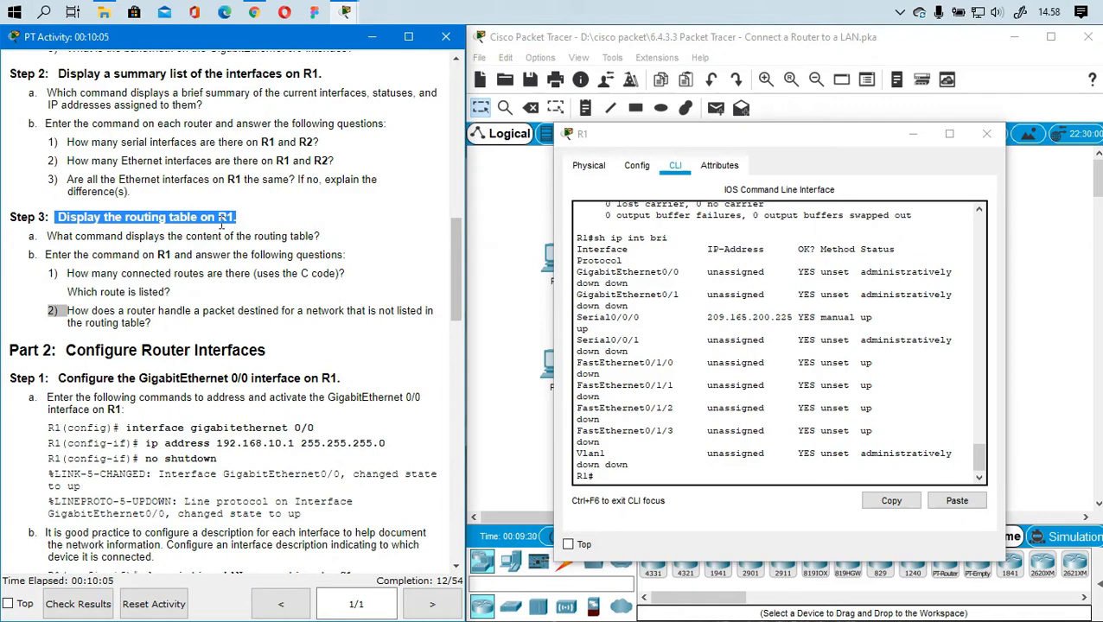
click(632, 470)
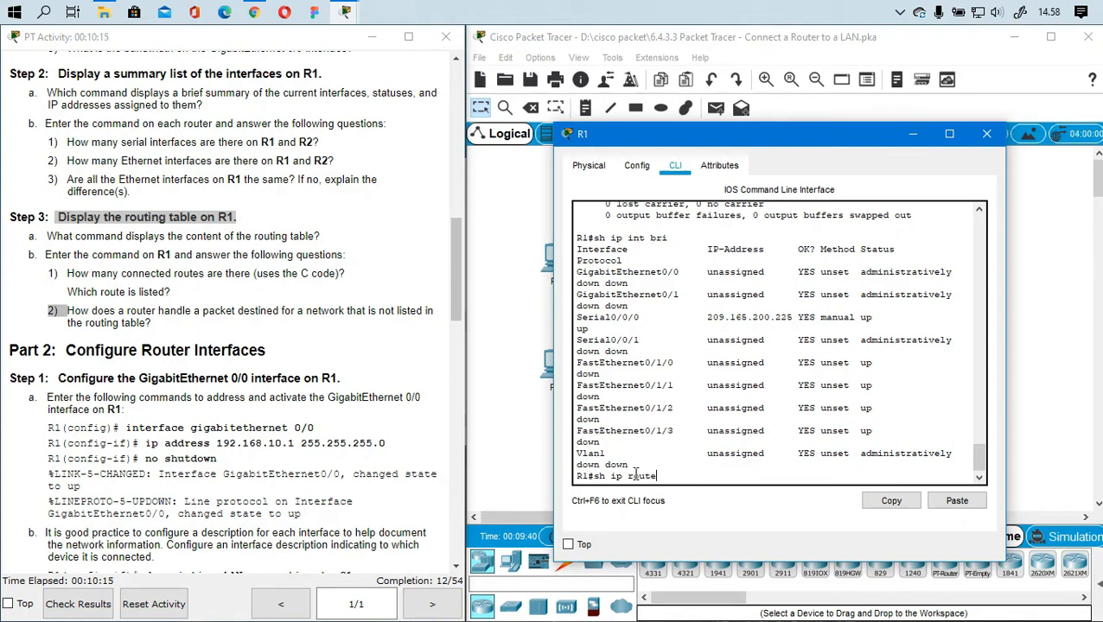
key(Return)
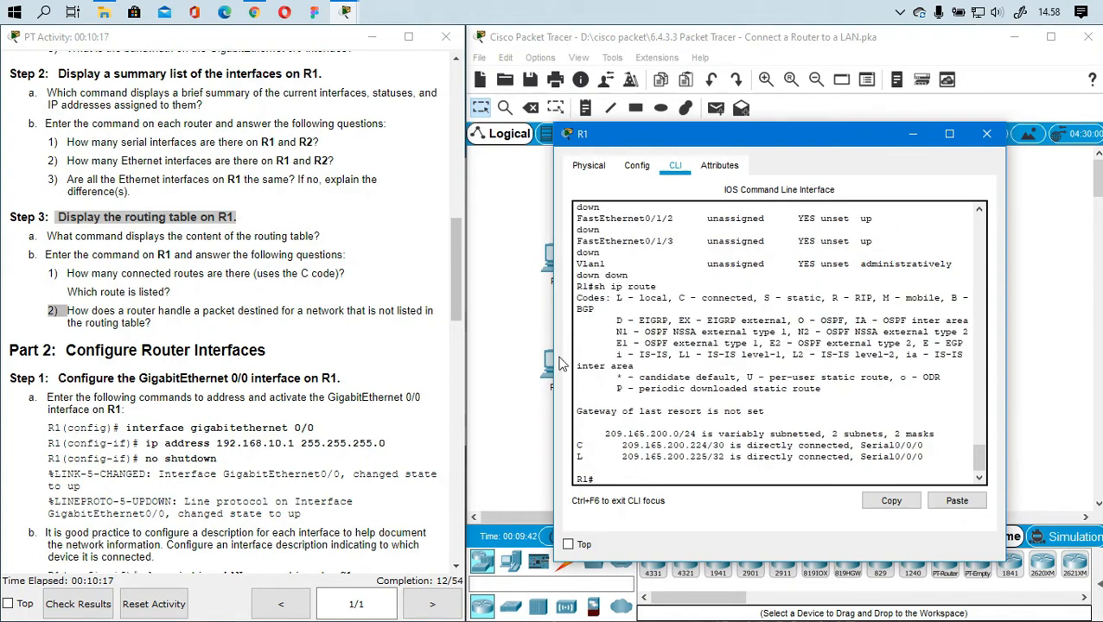
Match Step 3 question a to the sh ip route command on R1, and read the instruction in question b
drag(48, 238, 346, 240)
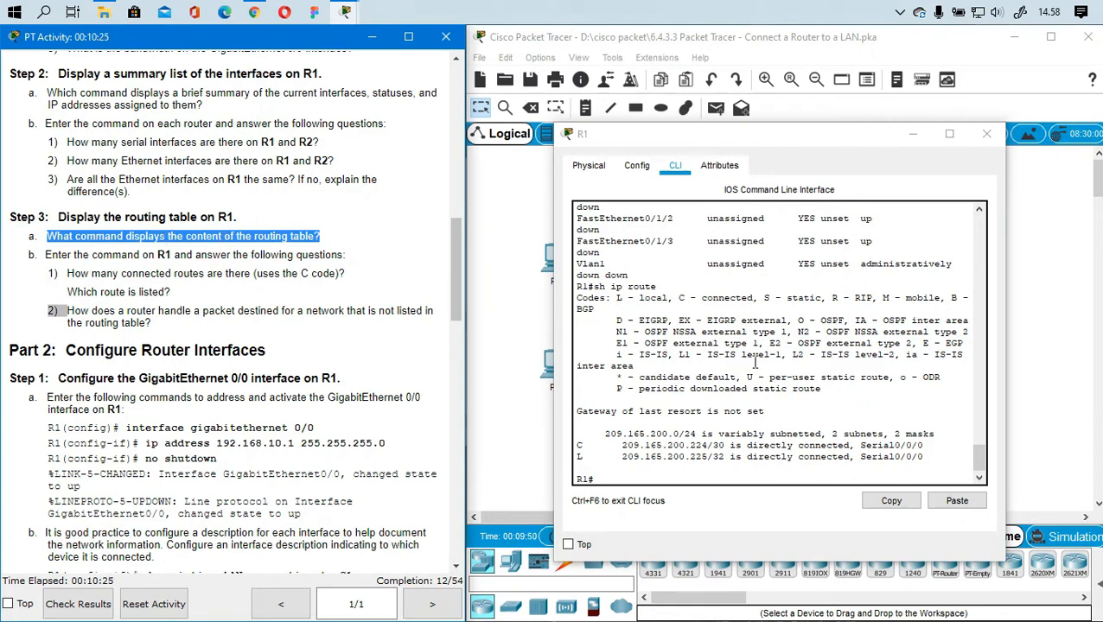
drag(659, 287, 596, 290)
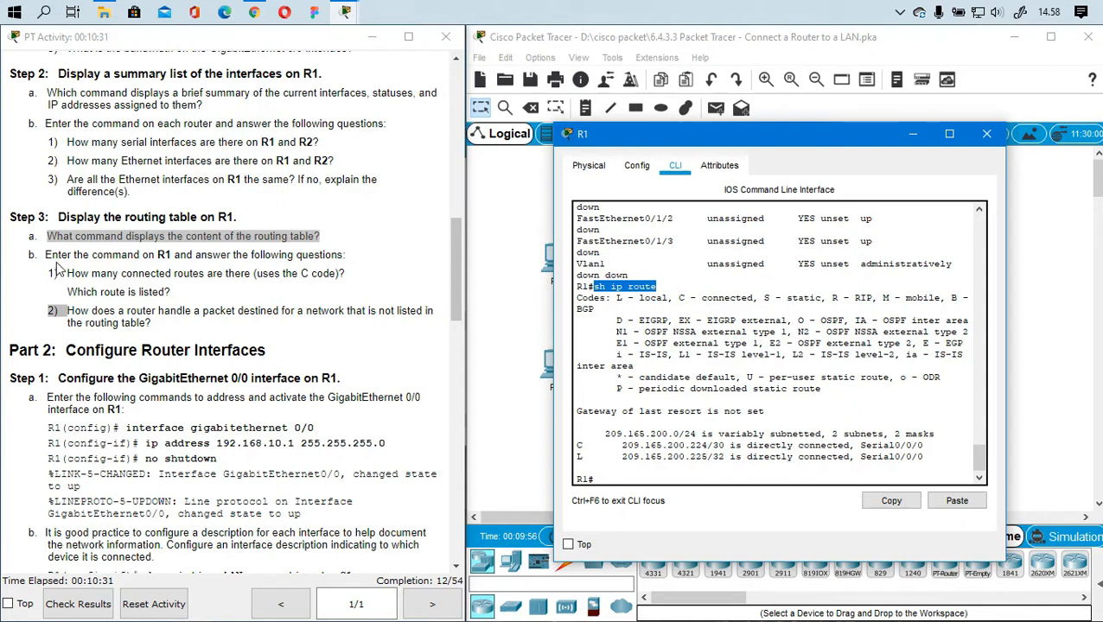
click(126, 250)
drag(165, 256, 208, 256)
click(279, 256)
click(387, 254)
drag(327, 253, 270, 255)
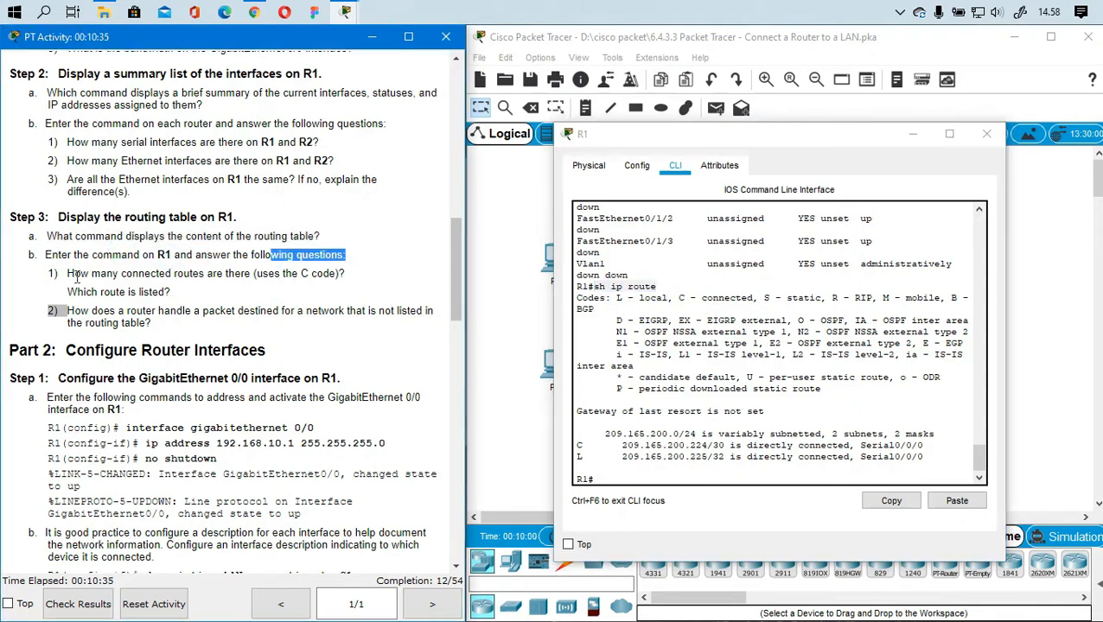
Read the question on connected routes, and find the entries with code C in R1's routing table
drag(66, 271, 207, 276)
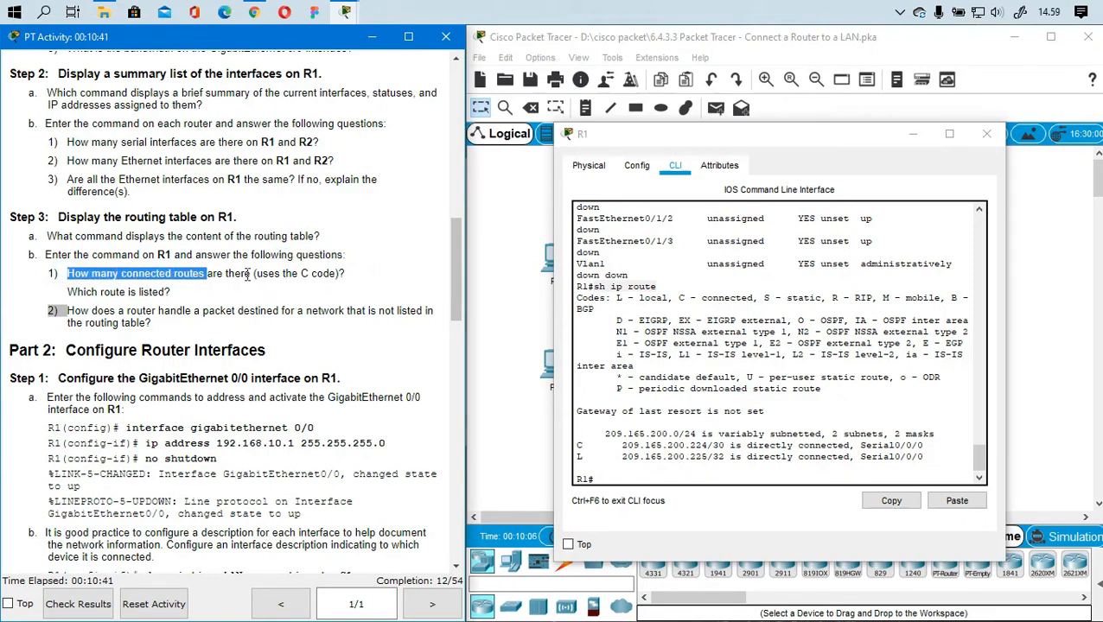
click(247, 274)
drag(333, 274, 301, 274)
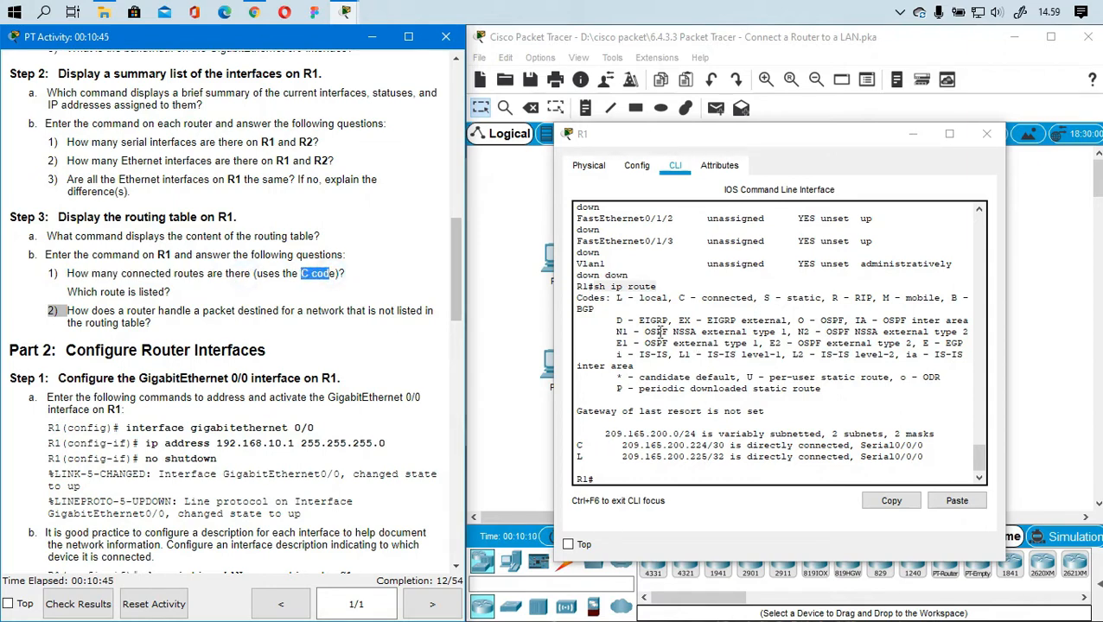
drag(646, 323, 852, 321)
drag(576, 444, 948, 445)
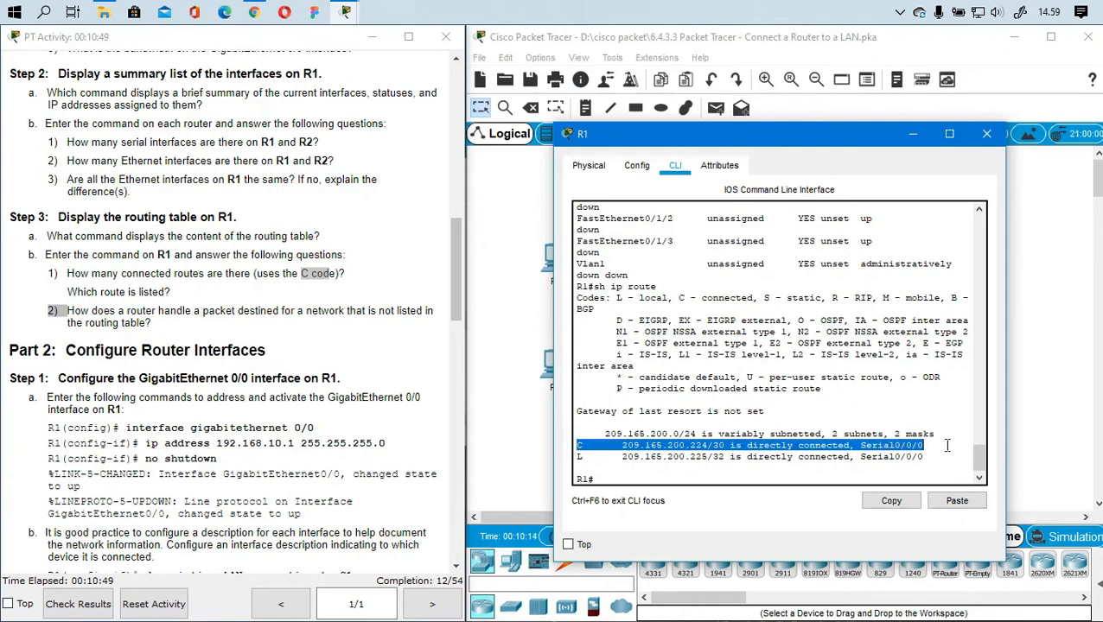
drag(936, 446, 828, 446)
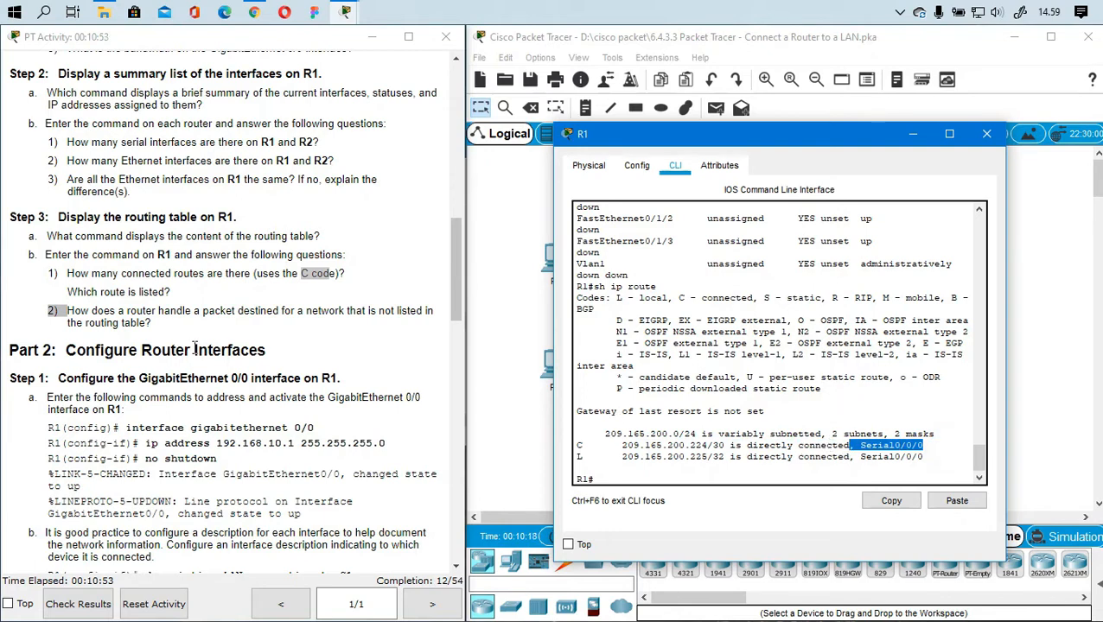
Read the questions on the listed route and on packets for unlisted networks, and check them against R1's routing table
click(78, 306)
drag(101, 292, 87, 296)
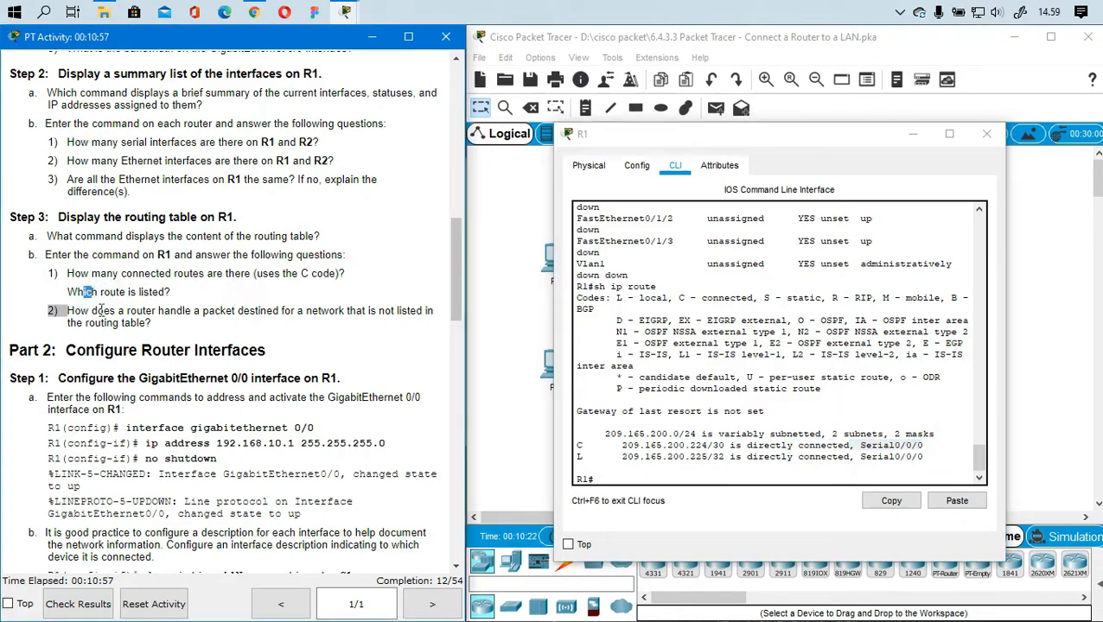
click(65, 324)
drag(65, 311, 178, 327)
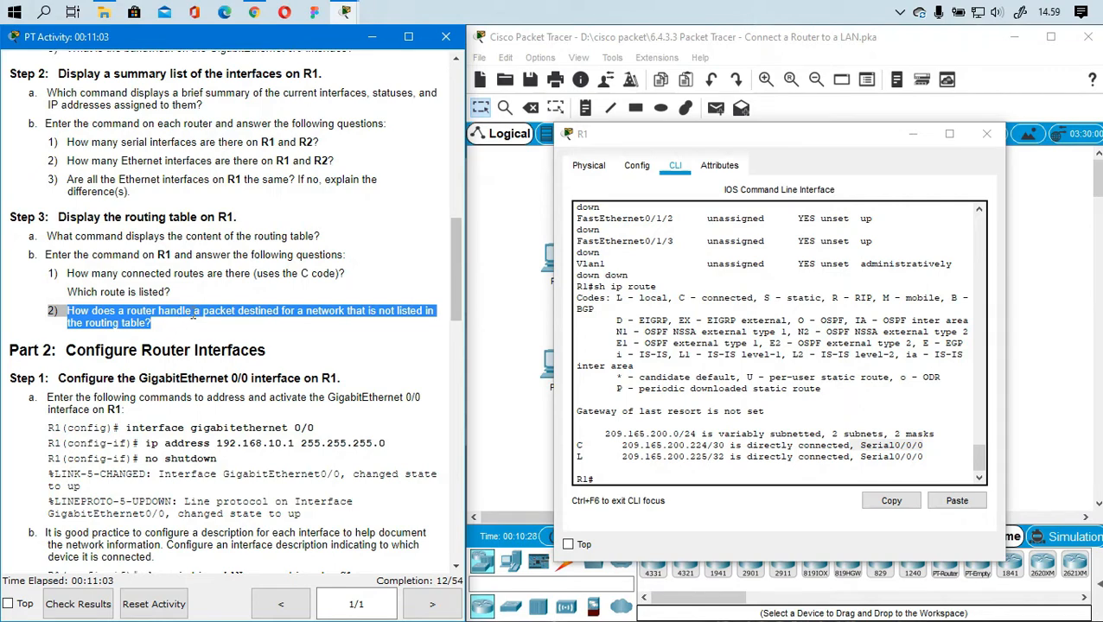
click(166, 331)
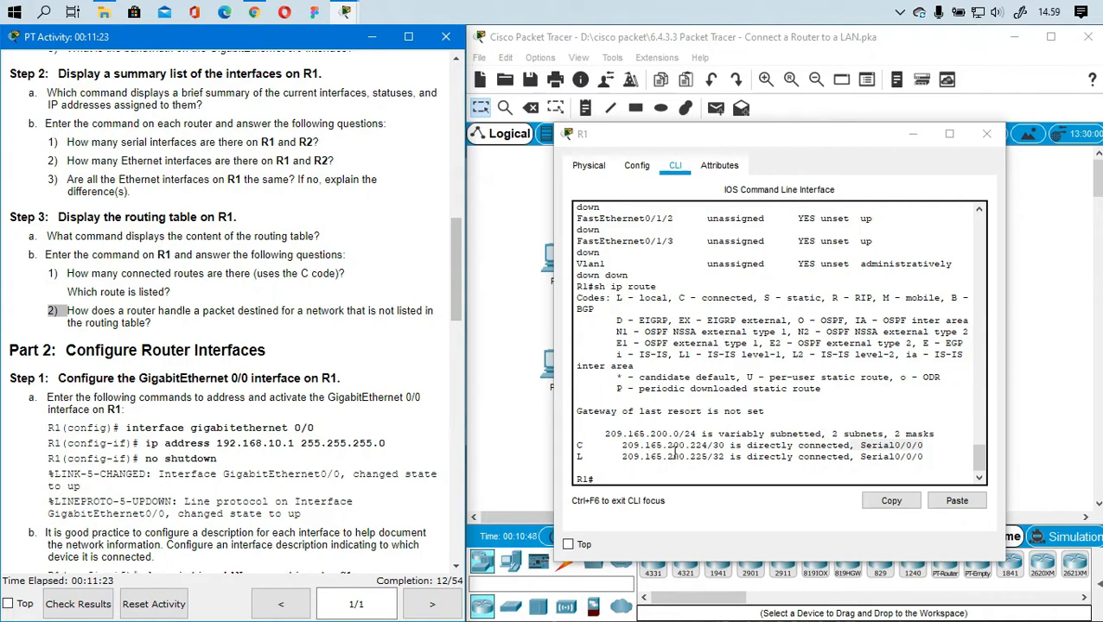
click(748, 471)
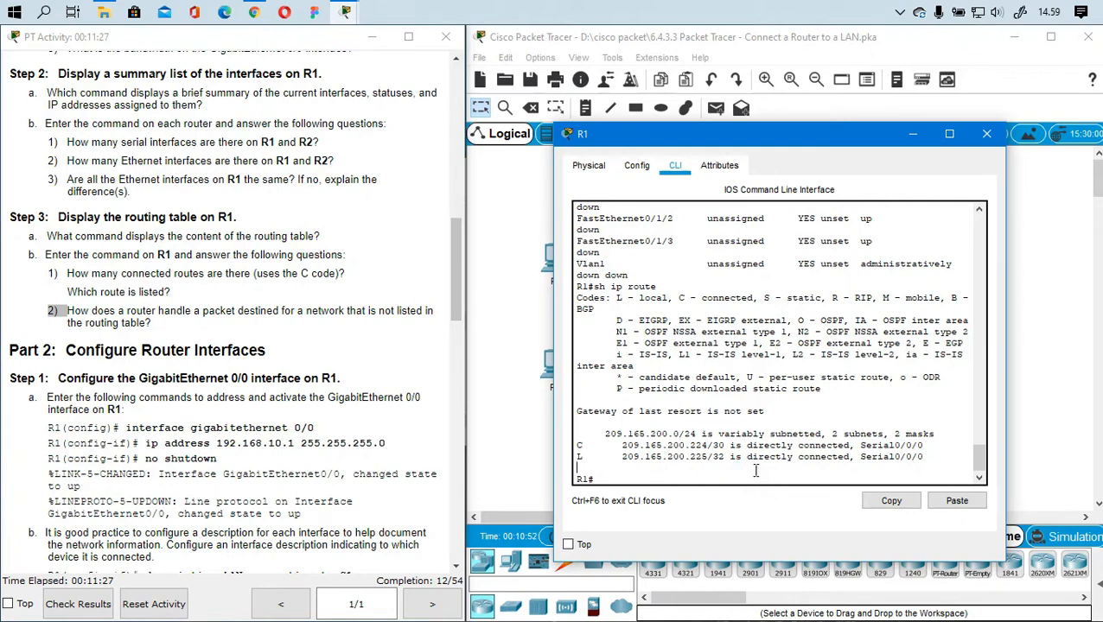
drag(380, 310, 434, 311)
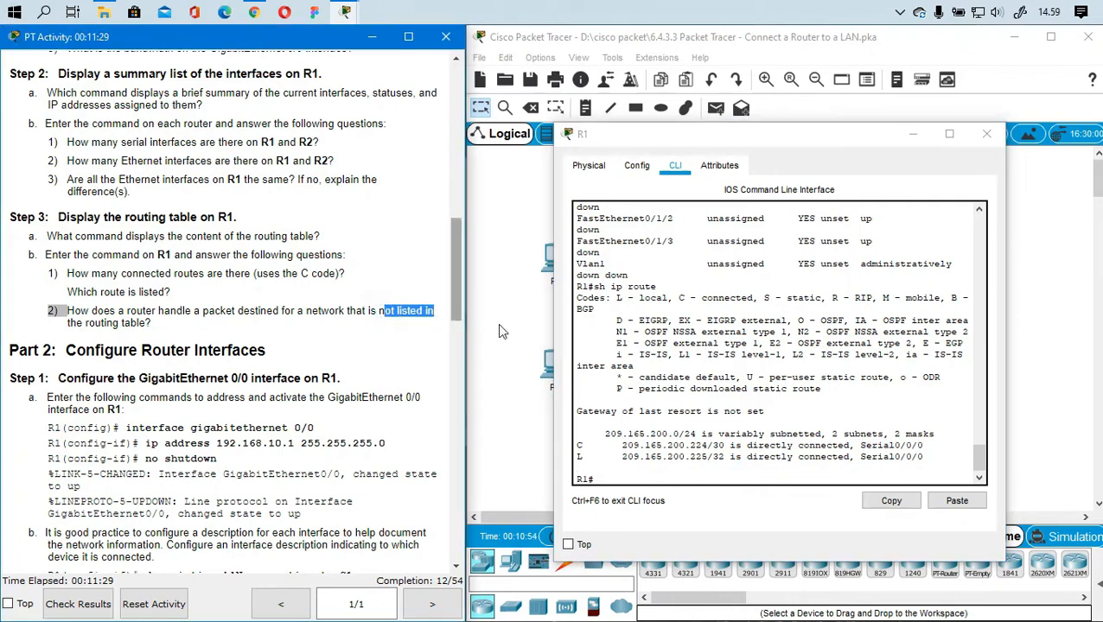
click(657, 477)
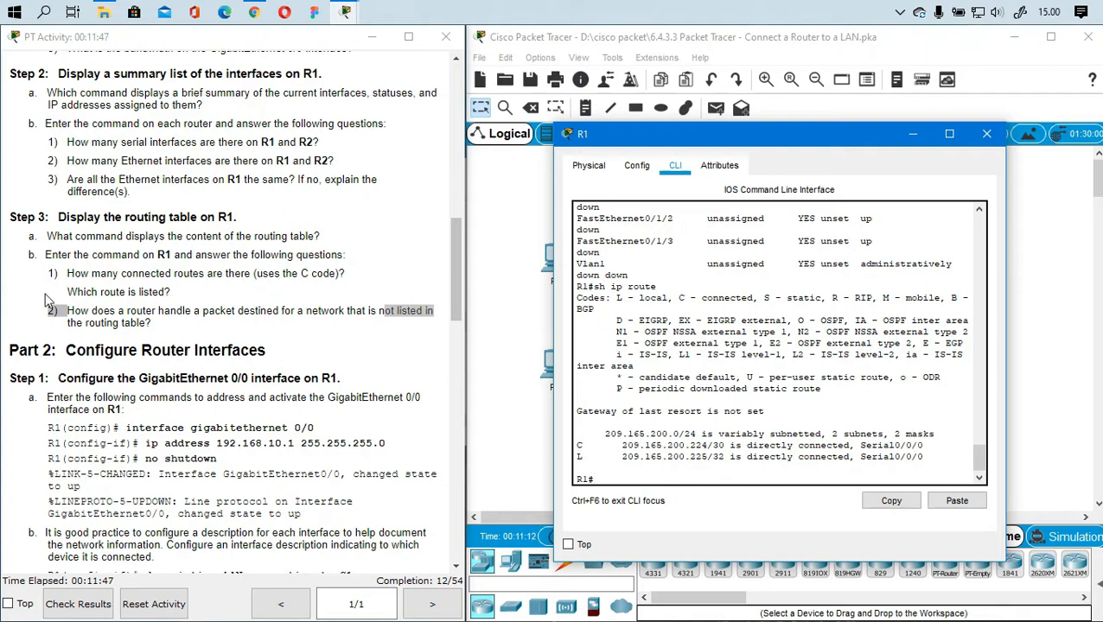
Read the Part 2 Step 1 heading on configuring GigabitEthernet 0/0, and move R1's window clear of the PCs in the topology
scroll(139, 350, down, 3)
mouse_move(10, 253)
mouse_down()
mouse_move(292, 265)
mouse_move(6, 257)
mouse_up()
click(200, 252)
click(137, 282)
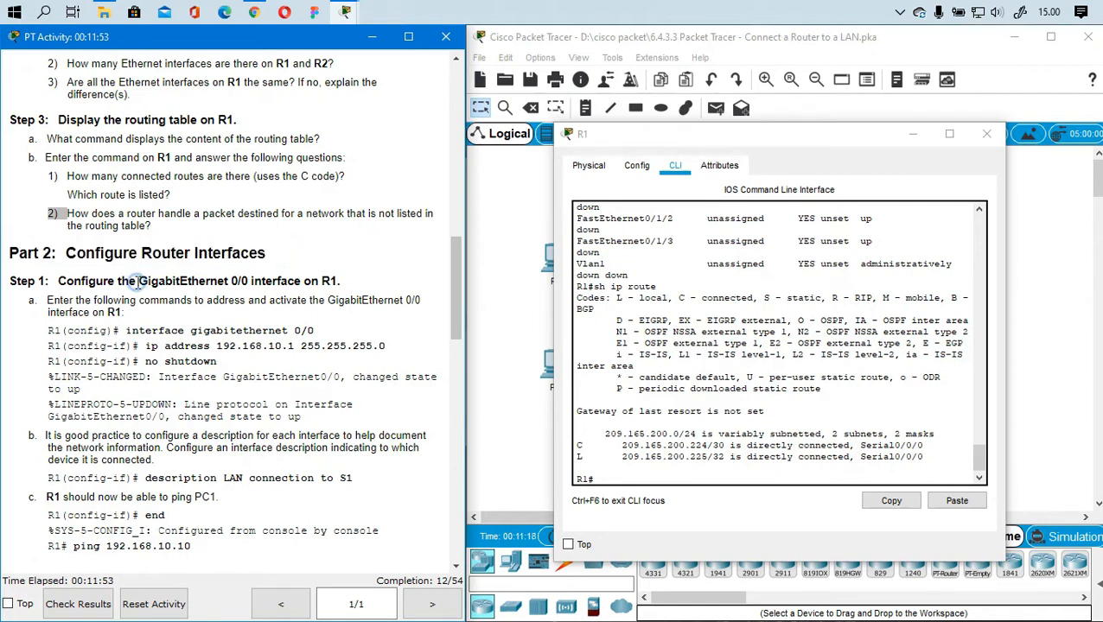
click(725, 452)
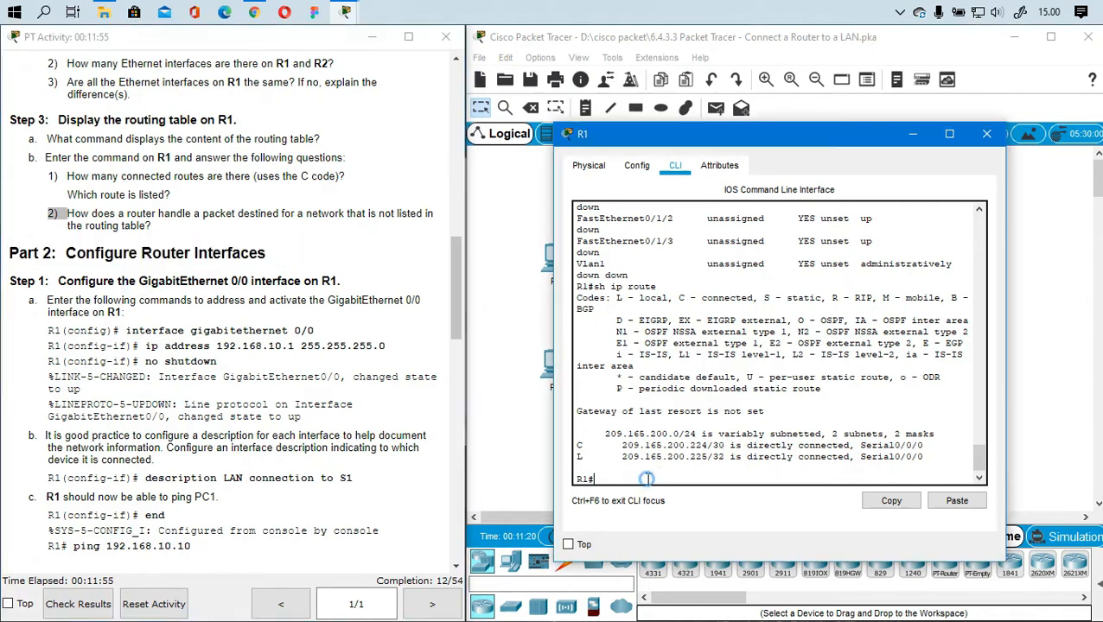
scroll(154, 268, down, 1)
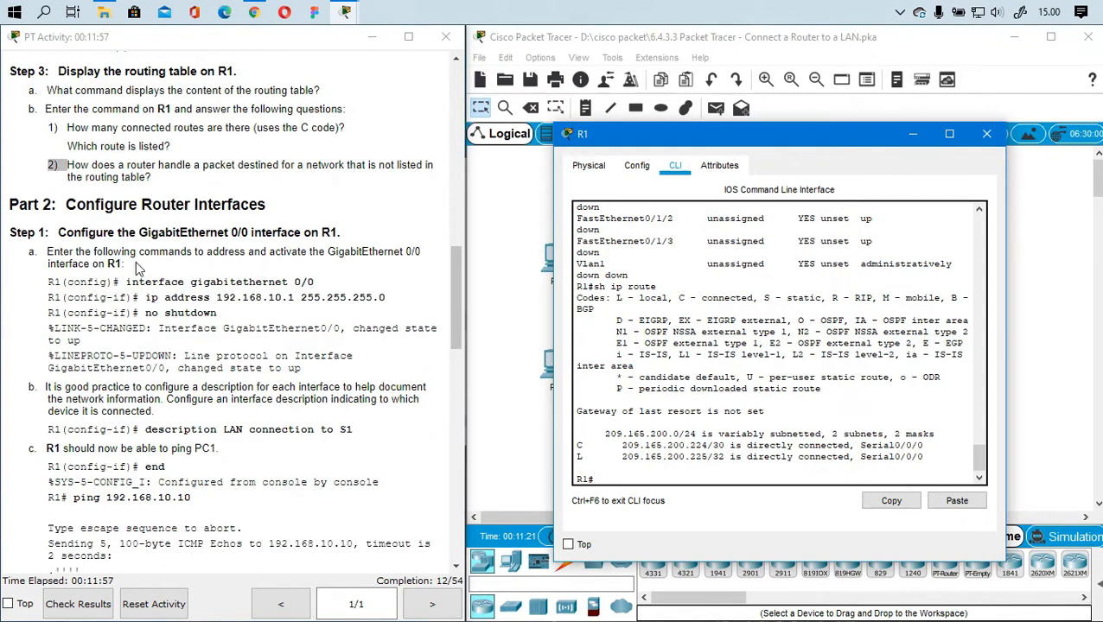
drag(62, 234, 367, 232)
mouse_move(828, 138)
mouse_down()
mouse_move(804, 151)
mouse_move(834, 154)
mouse_move(848, 129)
mouse_up()
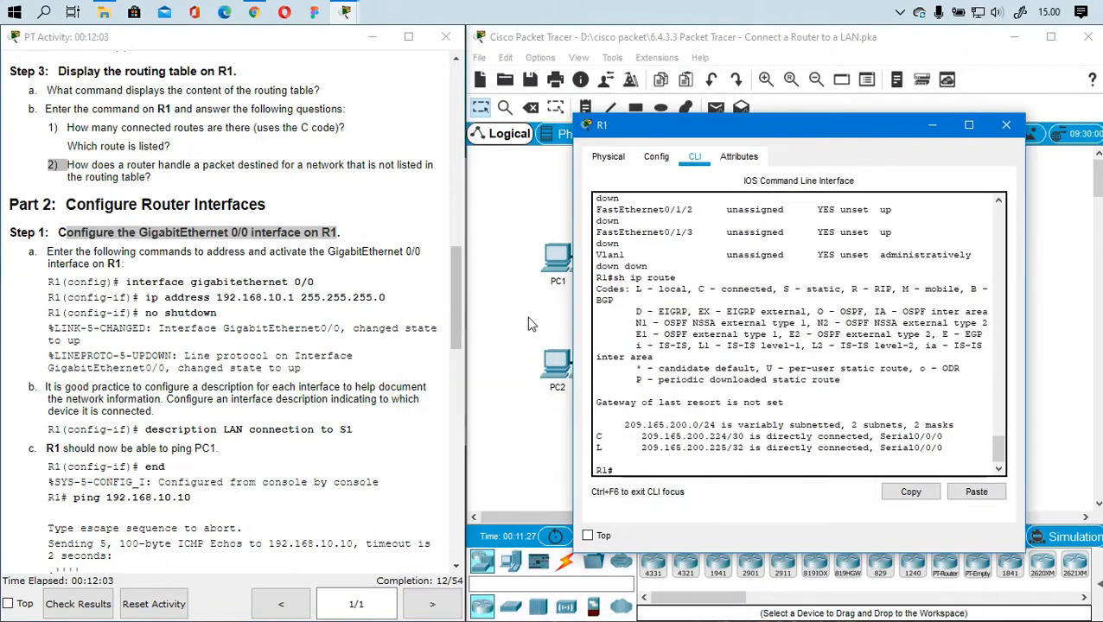
Enter global configuration mode on R1 and open interface g0/0 for configuration
scroll(531, 323, down, 1)
scroll(129, 355, down, 2)
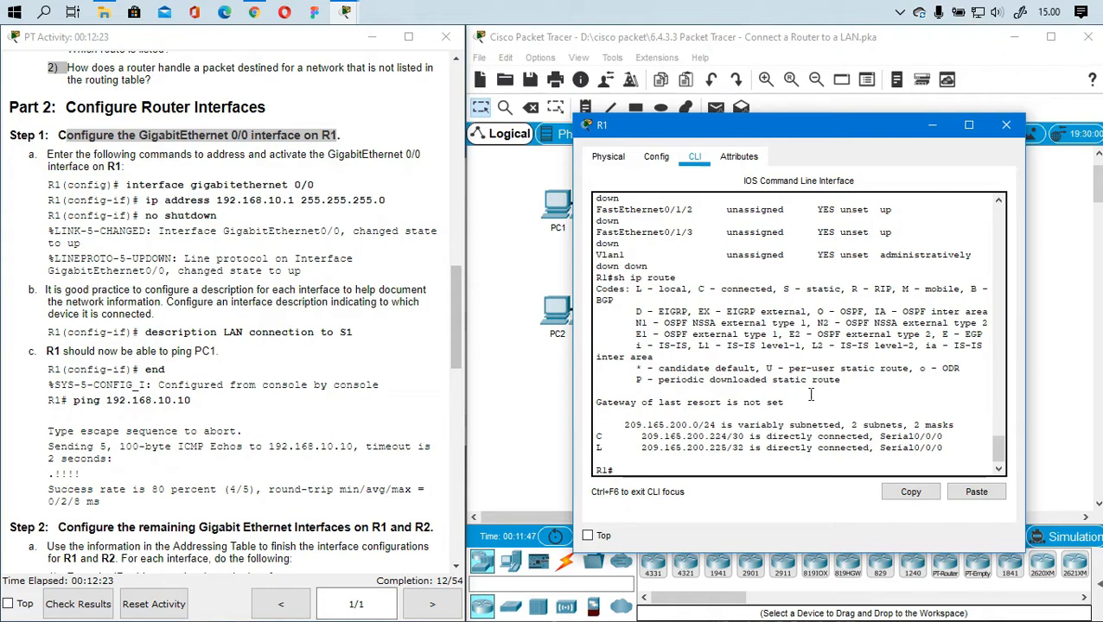
click(127, 184)
drag(127, 184, 354, 182)
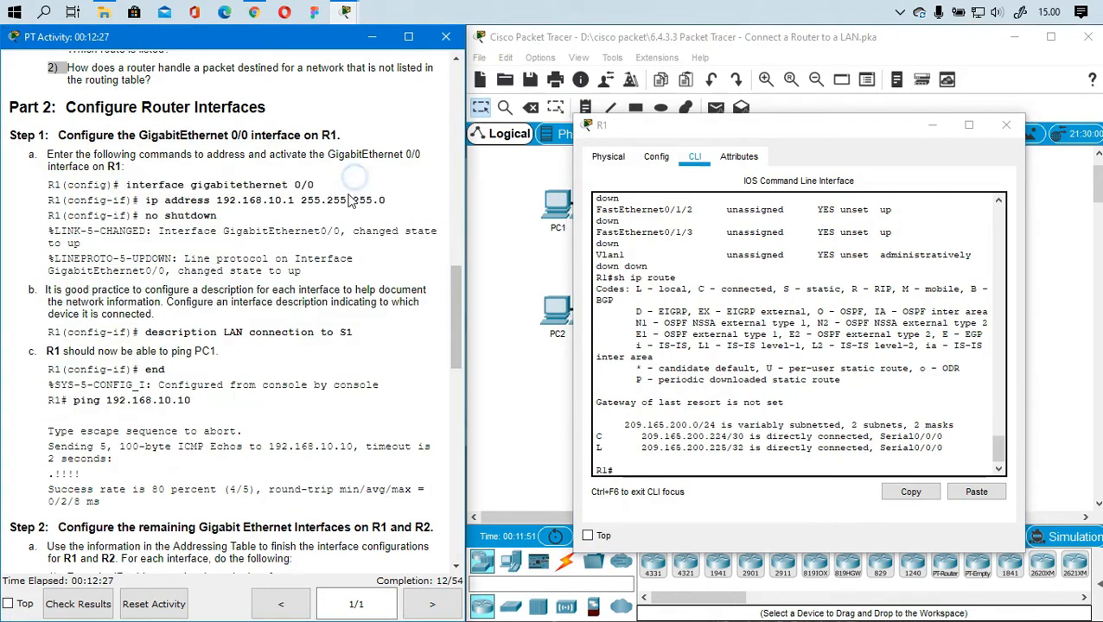
click(681, 471)
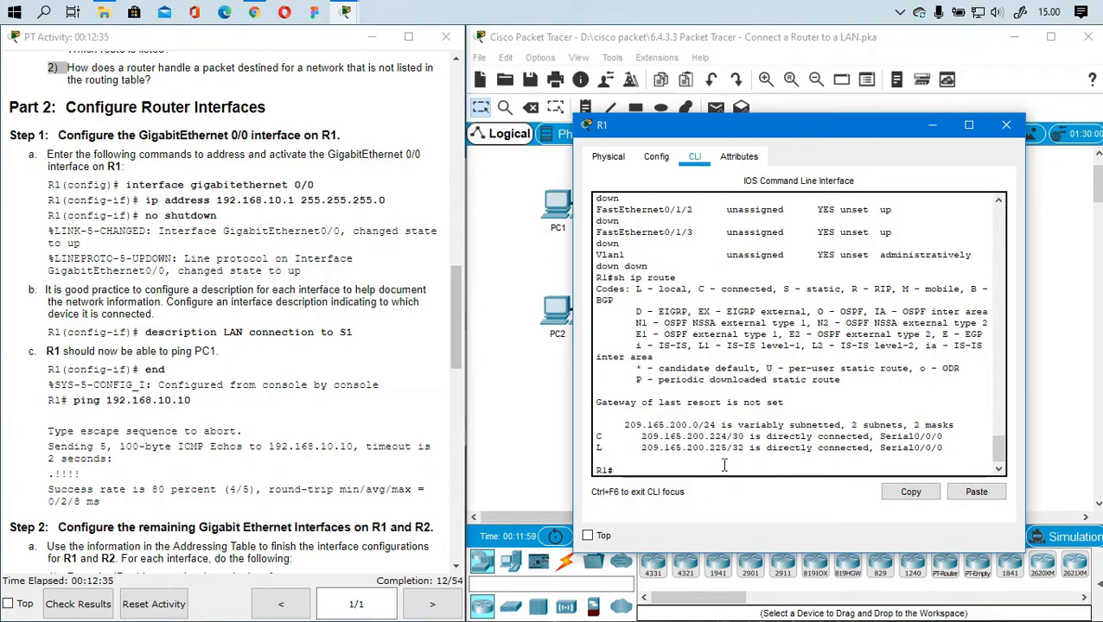
text(nf t)
key(Return)
text(int)
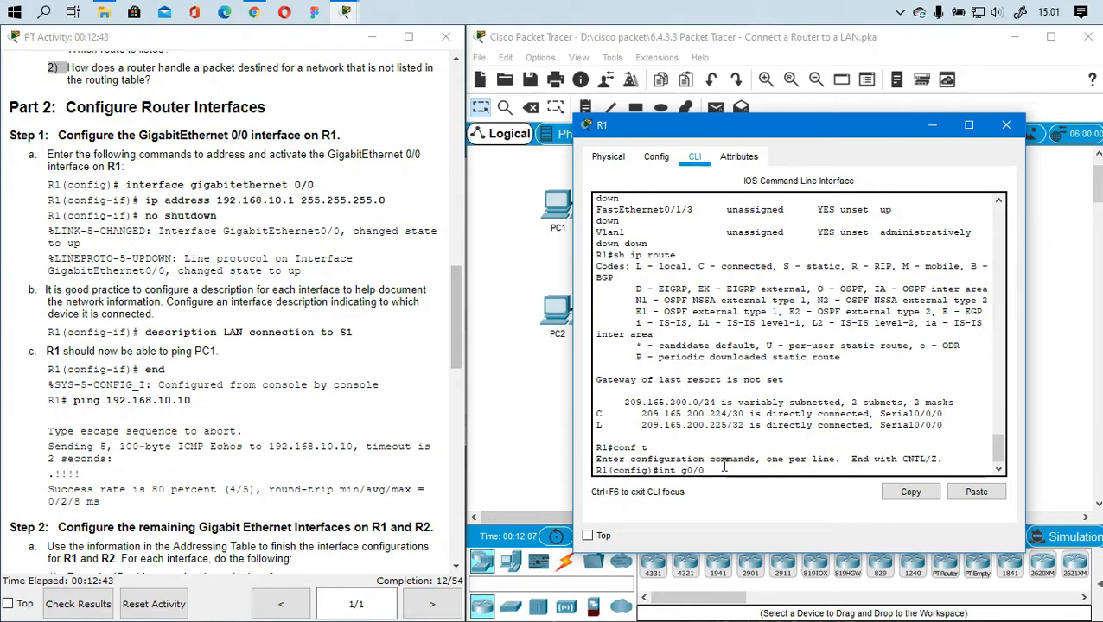
text( g0/0)
key(Return)
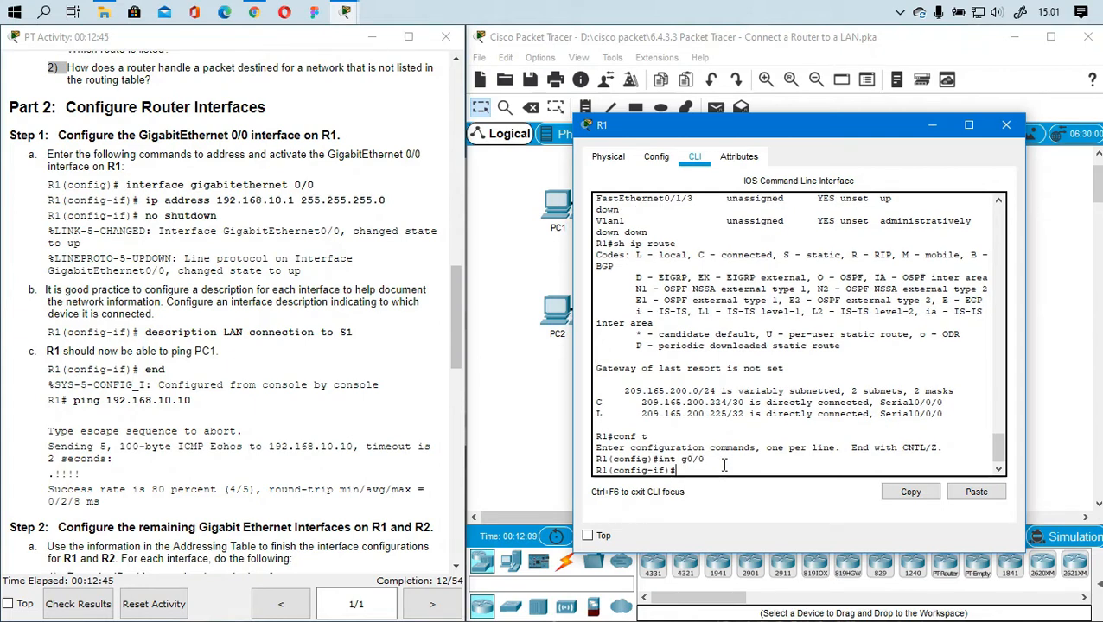
Assign IP address 192.168.10.1 with mask 255.255.255.0 to R1's GigabitEthernet 0/0 interface
mouse_move(657, 461)
mouse_down()
mouse_move(707, 460)
mouse_move(646, 473)
mouse_up()
click(688, 471)
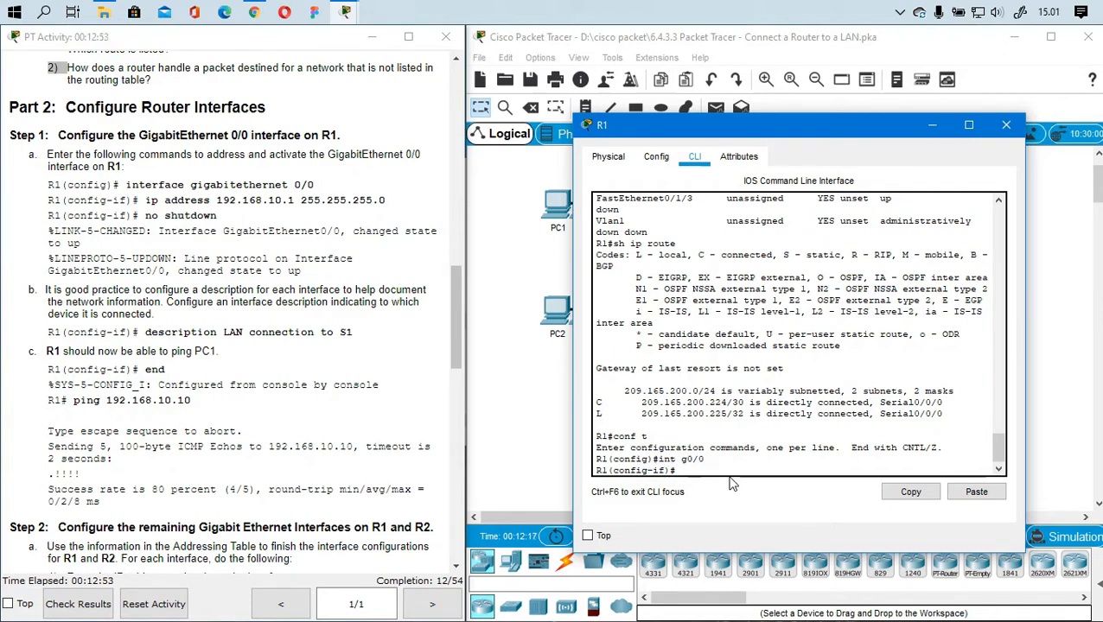
text(ip add)
drag(223, 198, 389, 206)
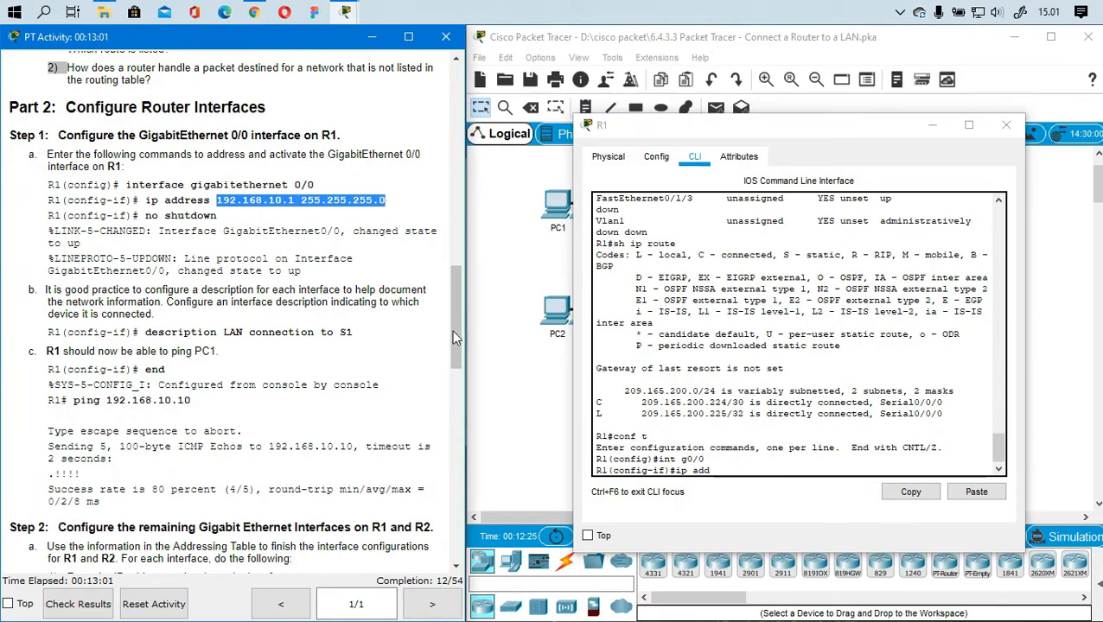
click(722, 474)
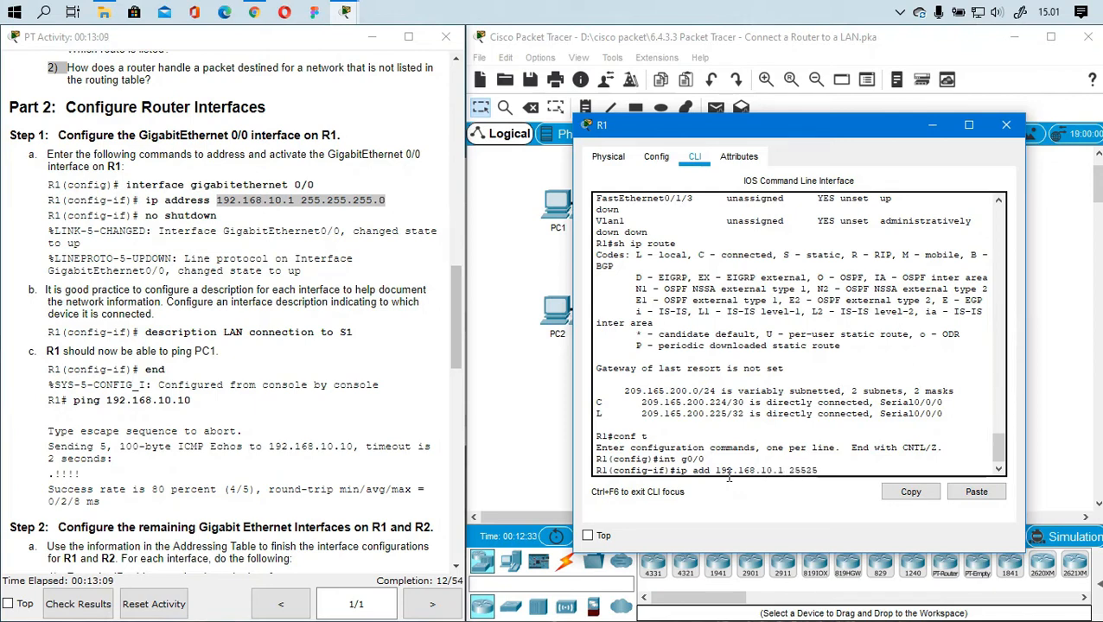
text(255.255.0)
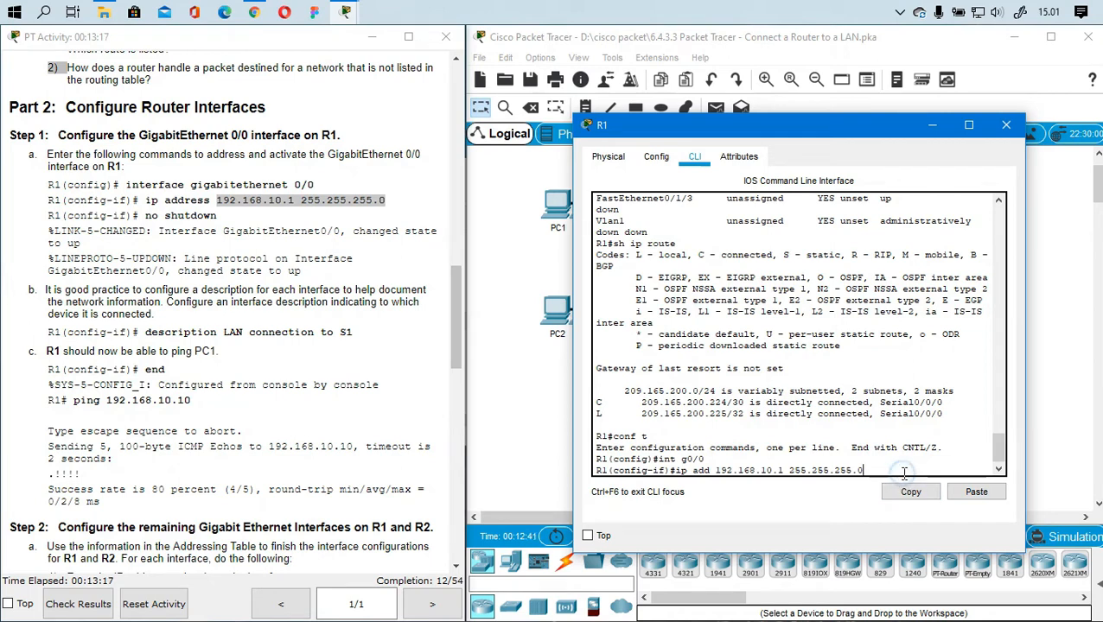
key(Return)
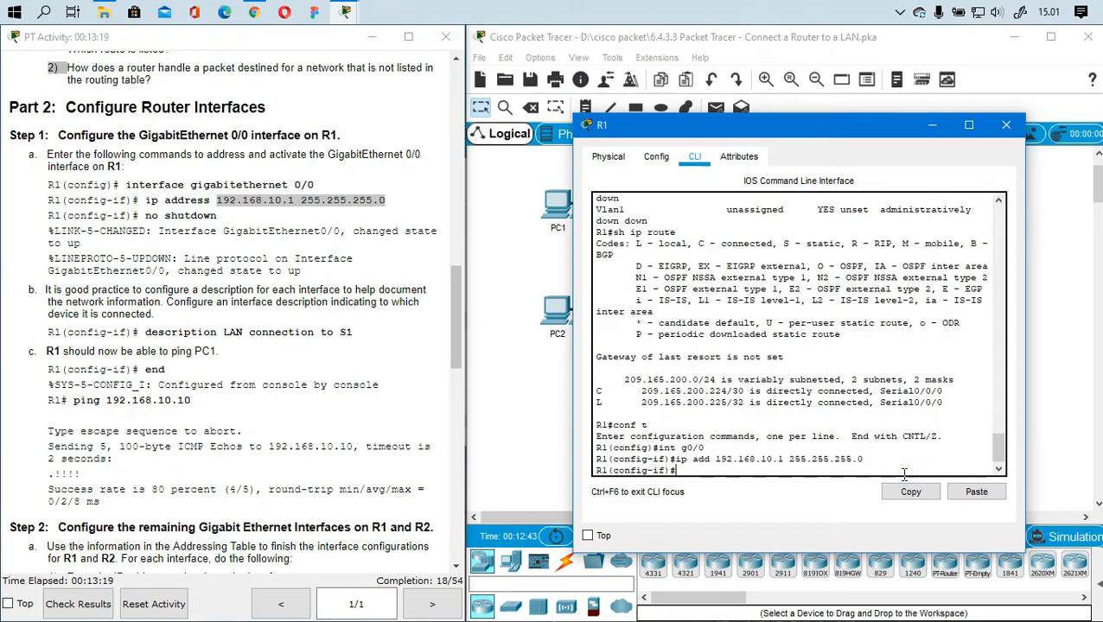
Activate R1's GigabitEthernet 0/0 interface with no sh, and return to the interface configuration prompt
text(no sh)
key(Return)
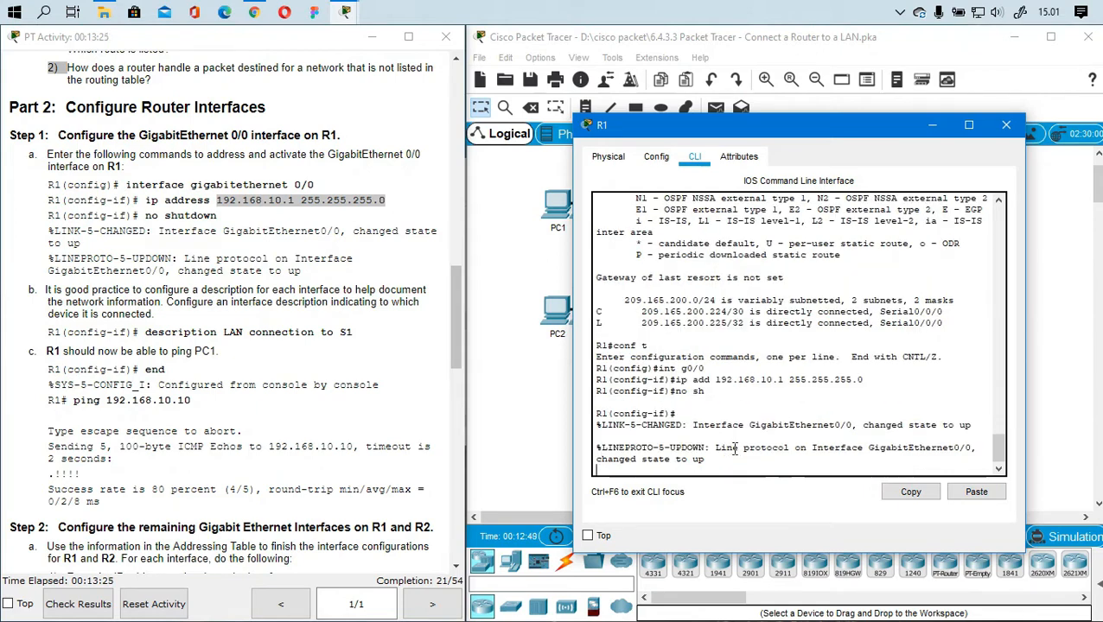
key(Return)
Give R1's GigabitEthernet 0/0 interface the description LAN connection to S1, copied from the instructions
scroll(209, 307, up, 1)
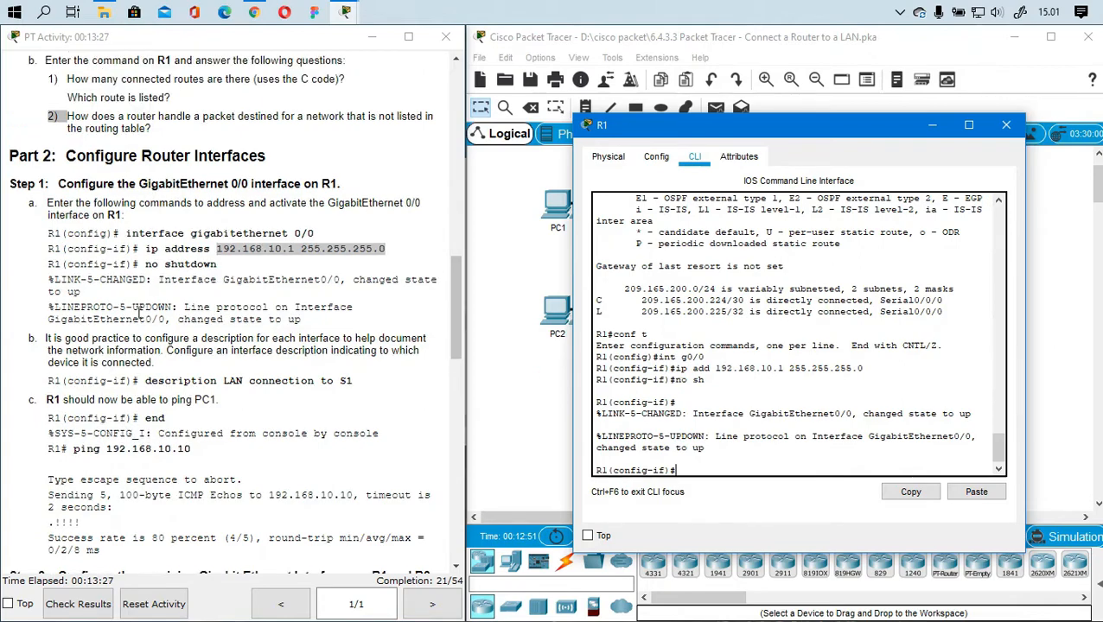
scroll(209, 307, down, 3)
drag(353, 235, 151, 241)
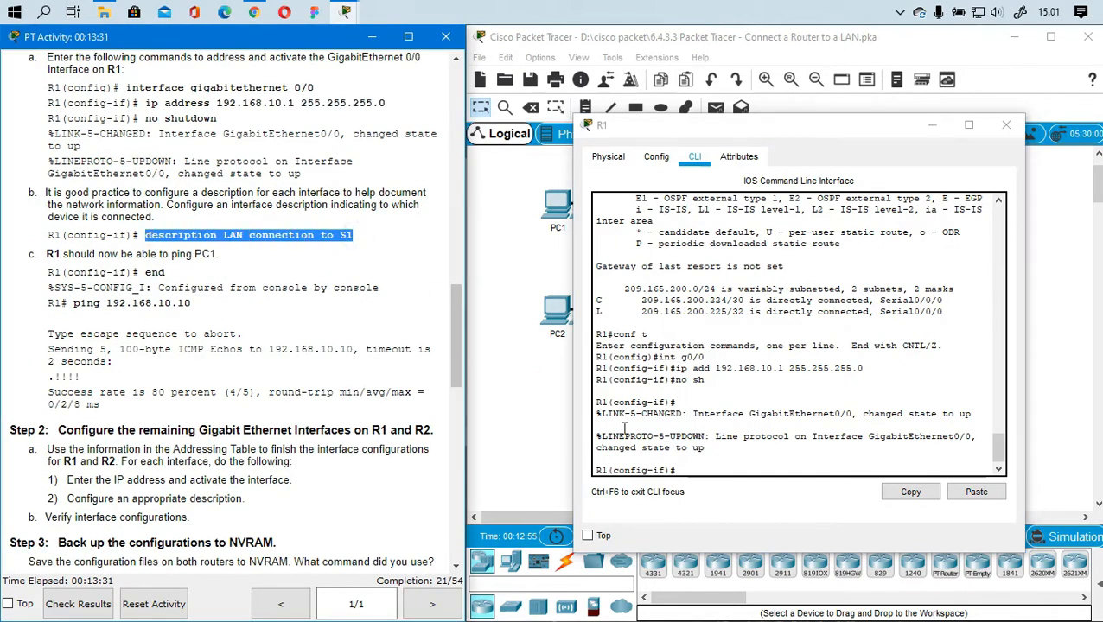
click(734, 469)
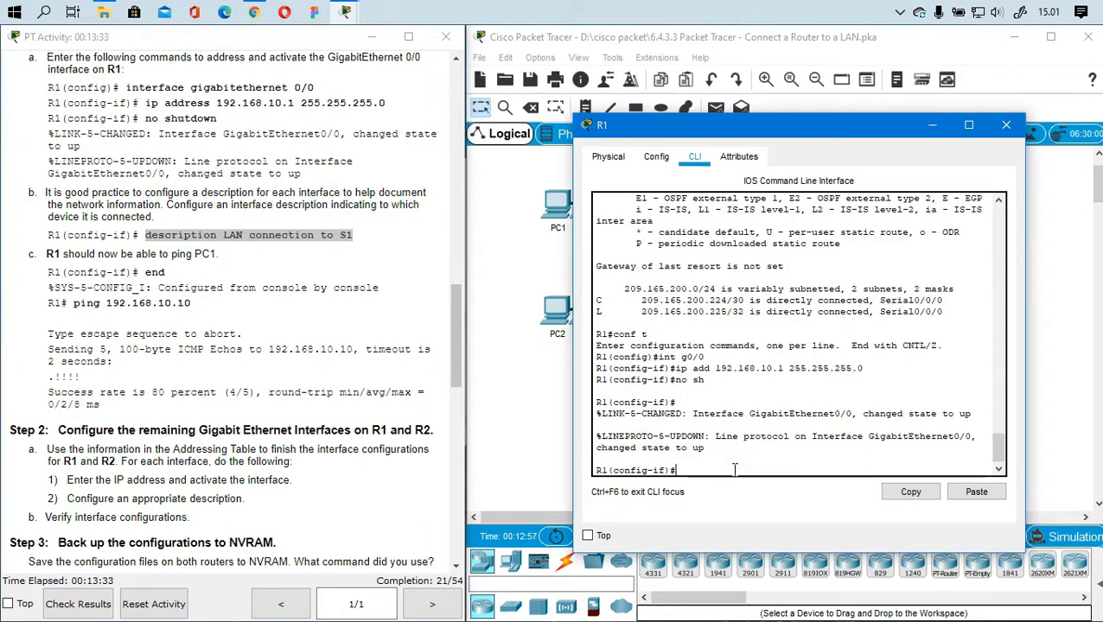
click(976, 492)
drag(876, 465, 674, 465)
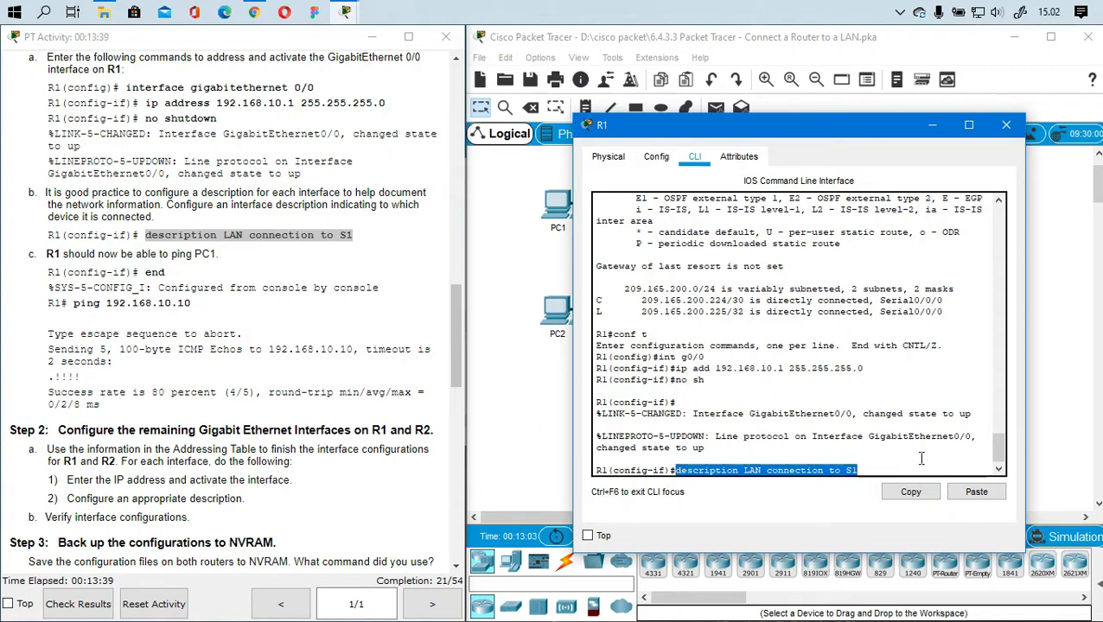
drag(881, 361, 705, 370)
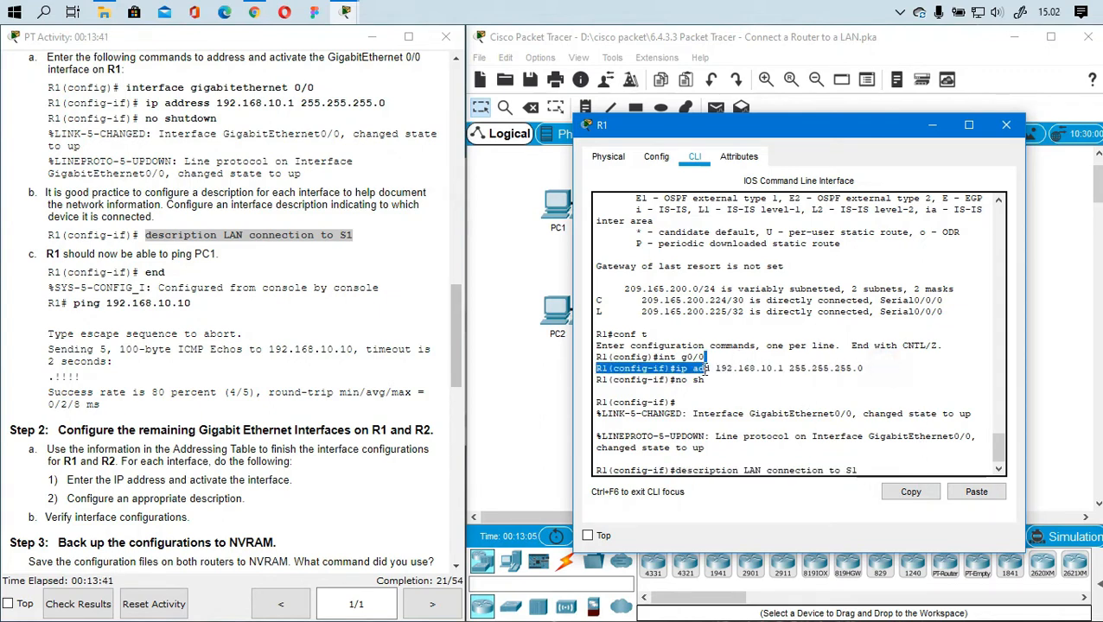
click(874, 468)
mouse_move(743, 467)
mouse_down()
mouse_move(802, 468)
mouse_move(763, 468)
mouse_up()
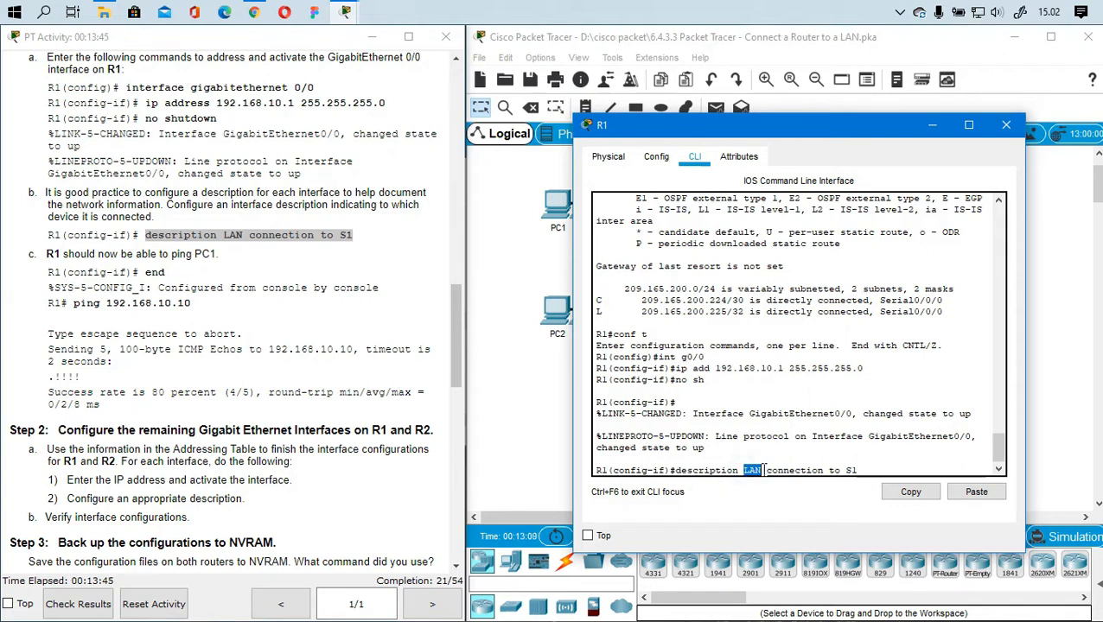
click(859, 469)
key(Return)
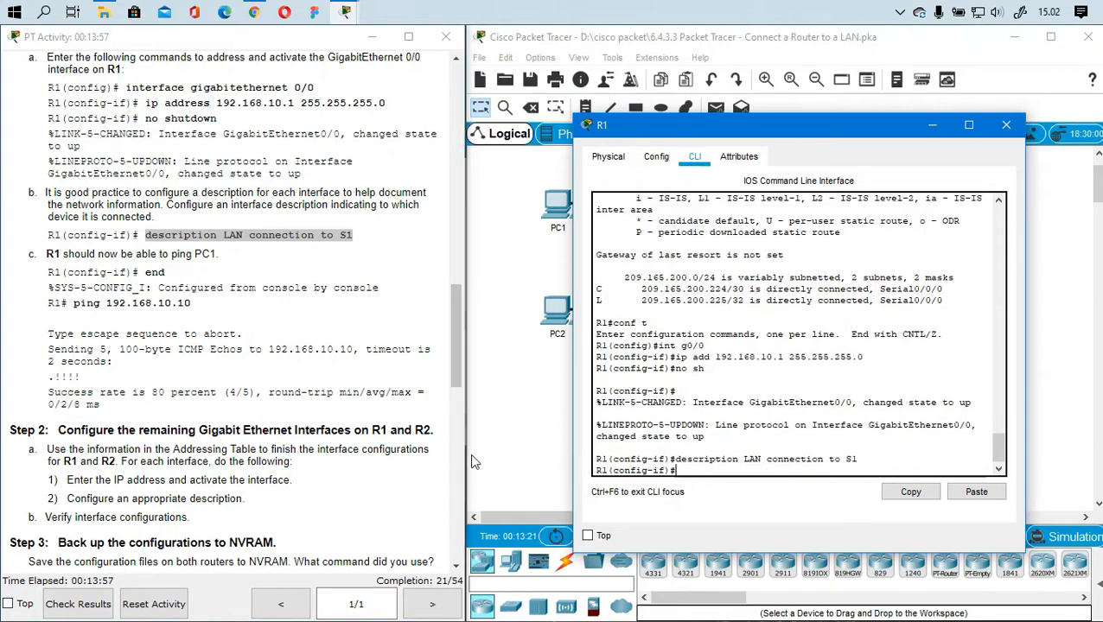
Leave configuration mode on R1 with end and ping PC1 at 192.168.10.10
scroll(170, 283, down, 1)
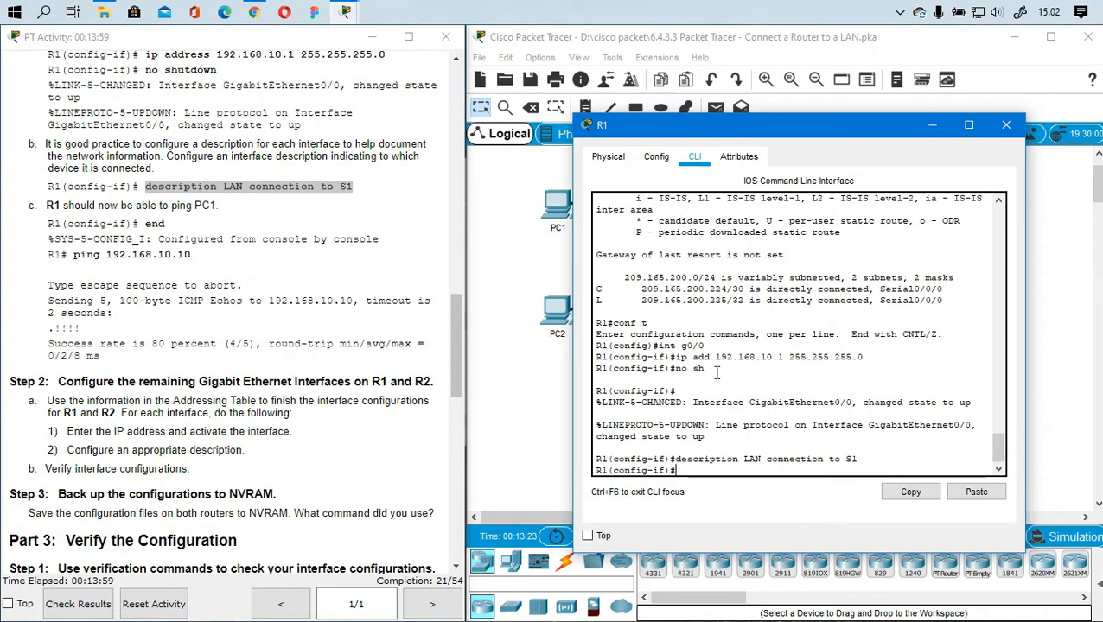
text(end)
key(Return)
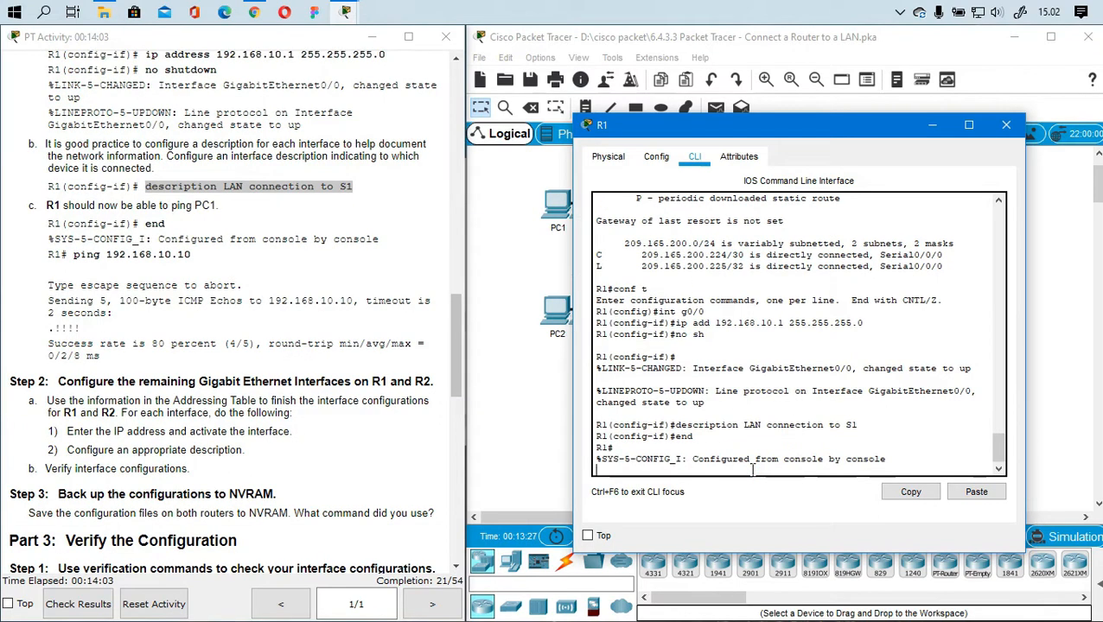
key(Return)
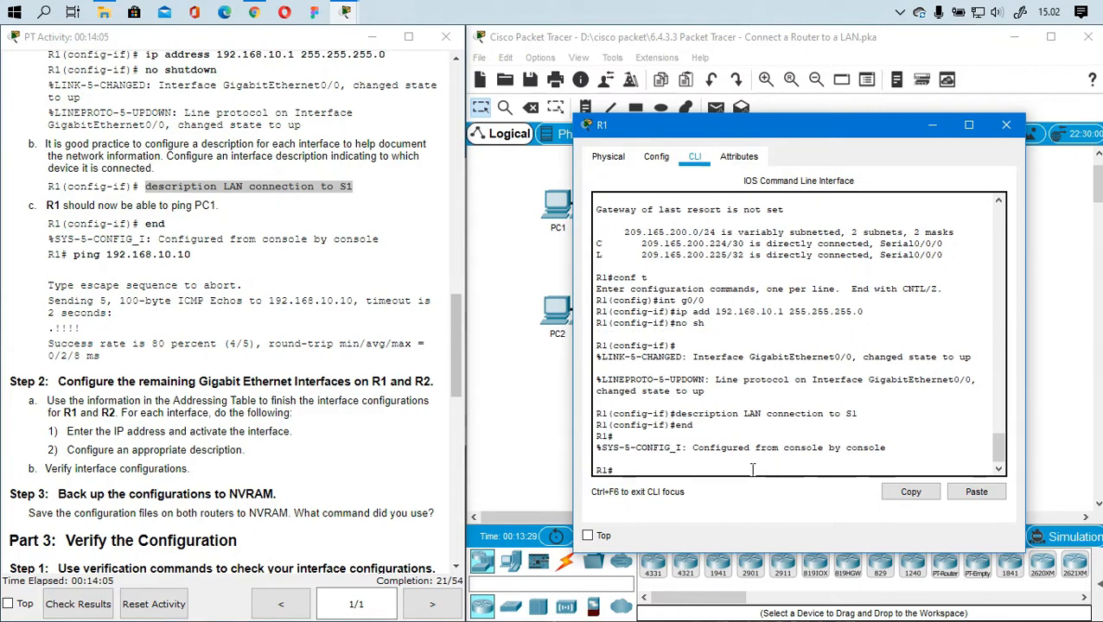
text(ping)
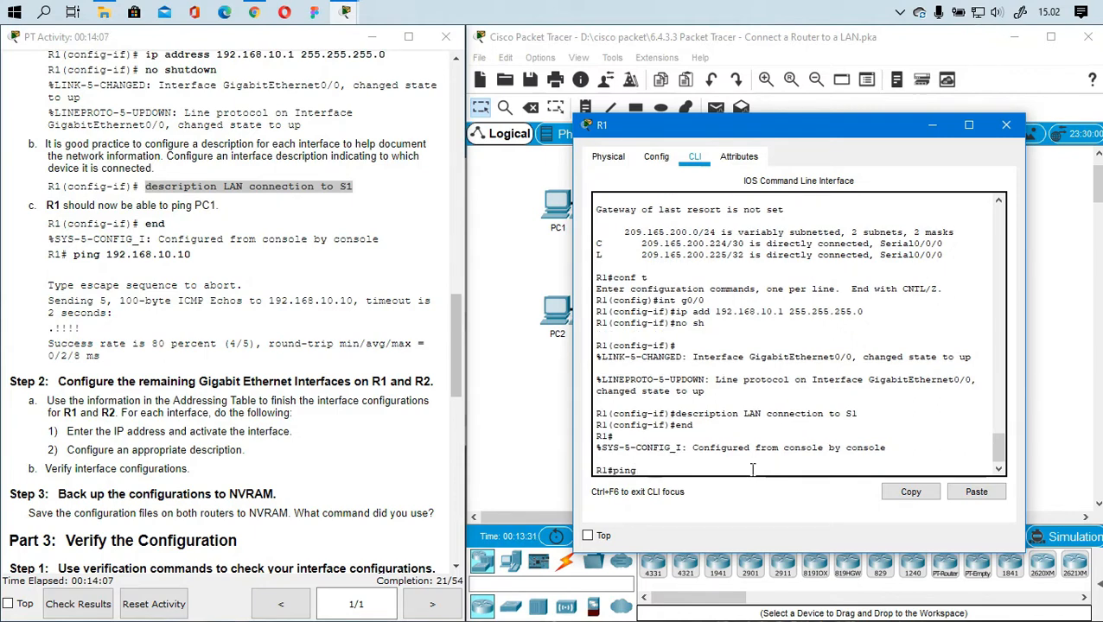
text( 192.168.10.10)
key(Return)
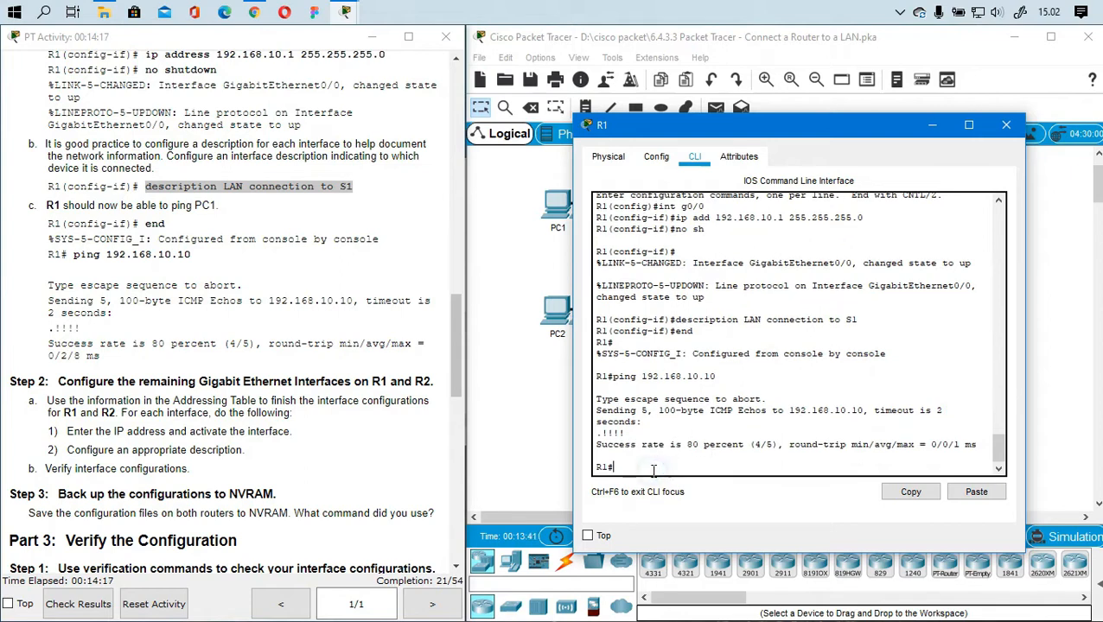
Examine the ping's success rate and check R1's link to S1 in the topology behind R1's window
drag(686, 444, 776, 448)
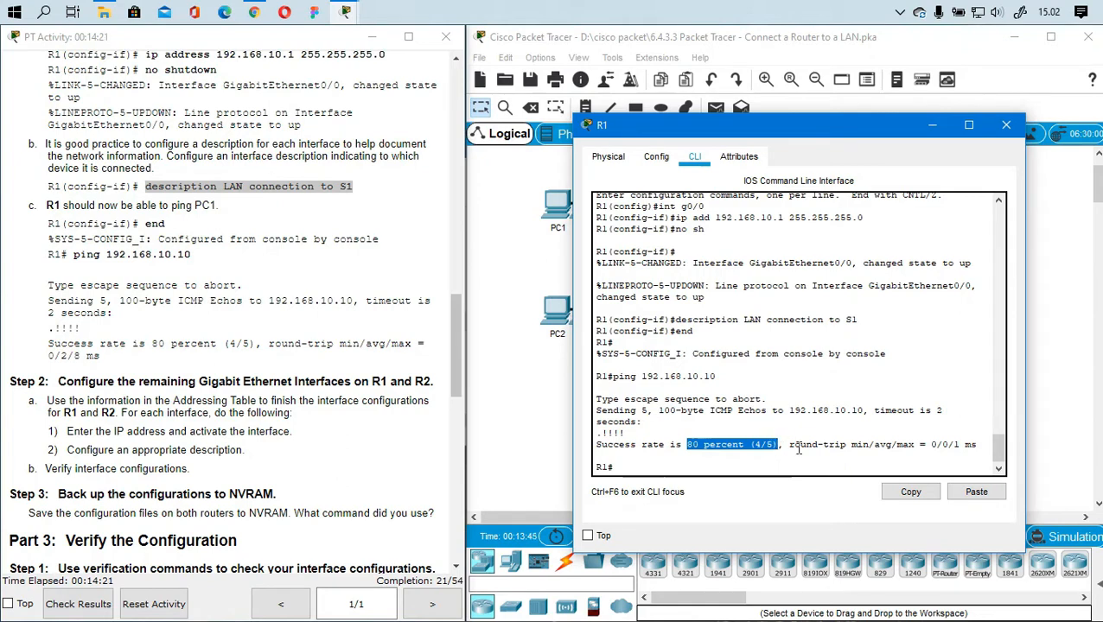
click(865, 441)
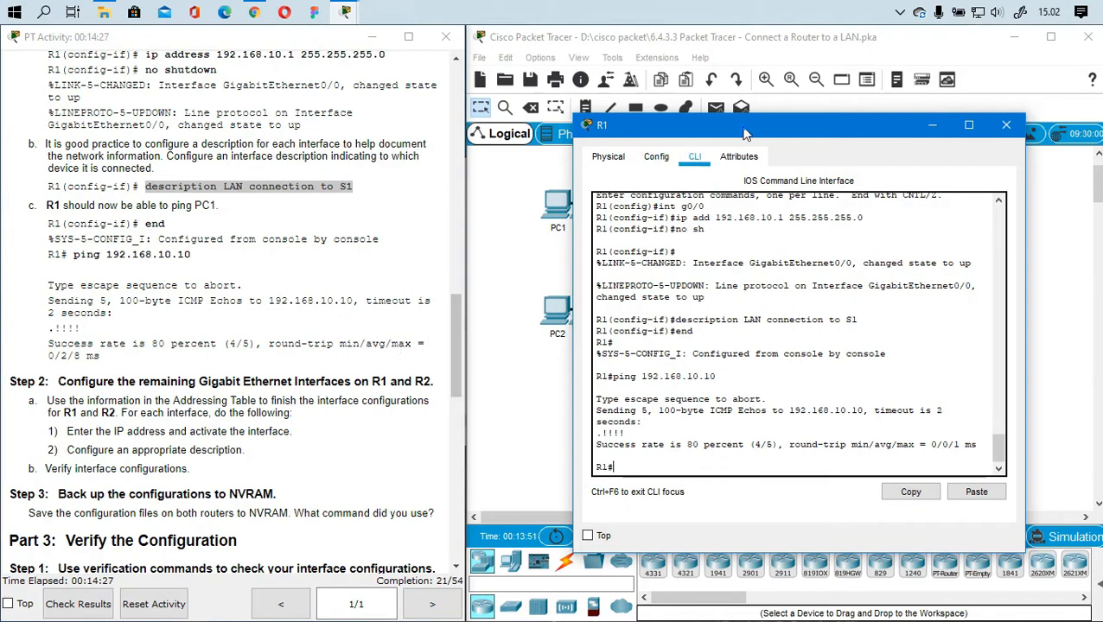
drag(691, 125, 432, 415)
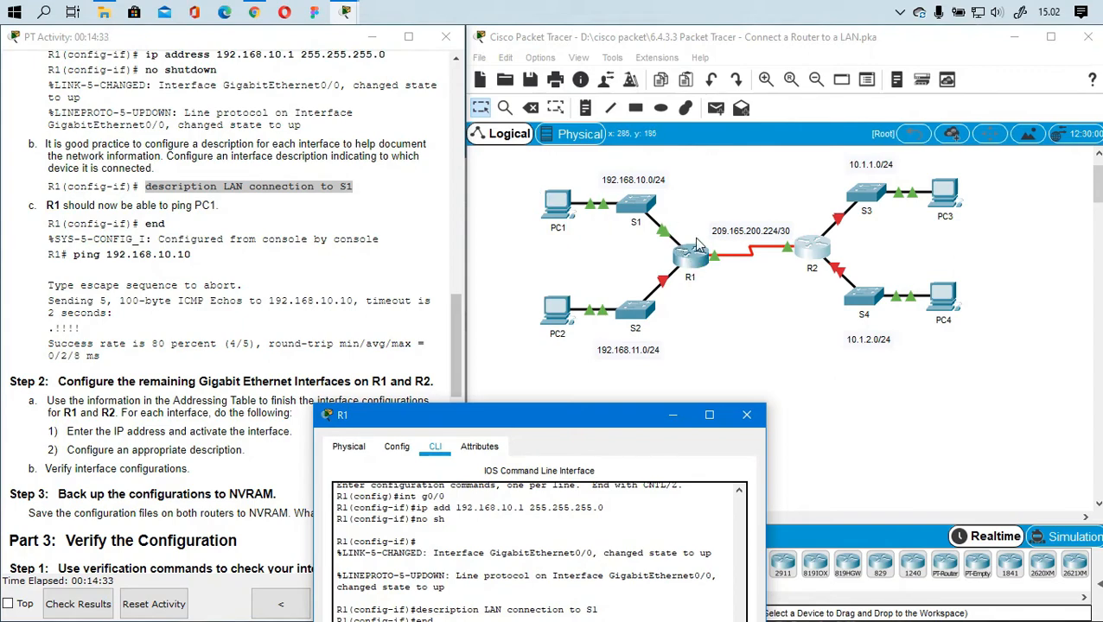
drag(559, 424, 717, 128)
drag(583, 442, 672, 442)
click(626, 463)
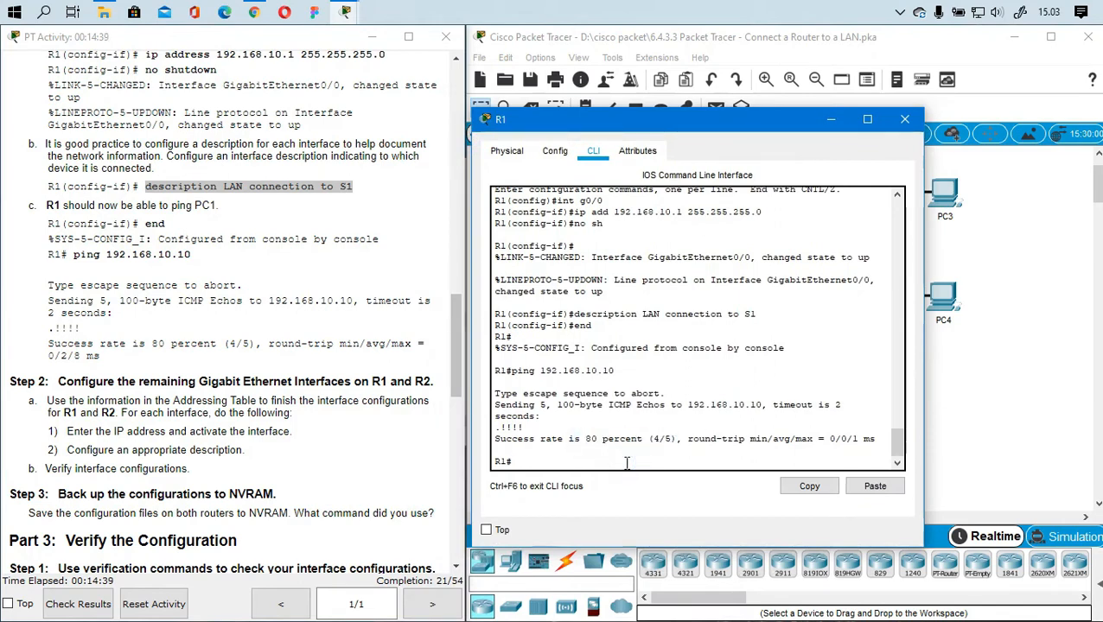
Repeat the ping from R1 to 192.168.10.10 and check its success rate
key(Up)
key(Return)
drag(585, 443, 681, 443)
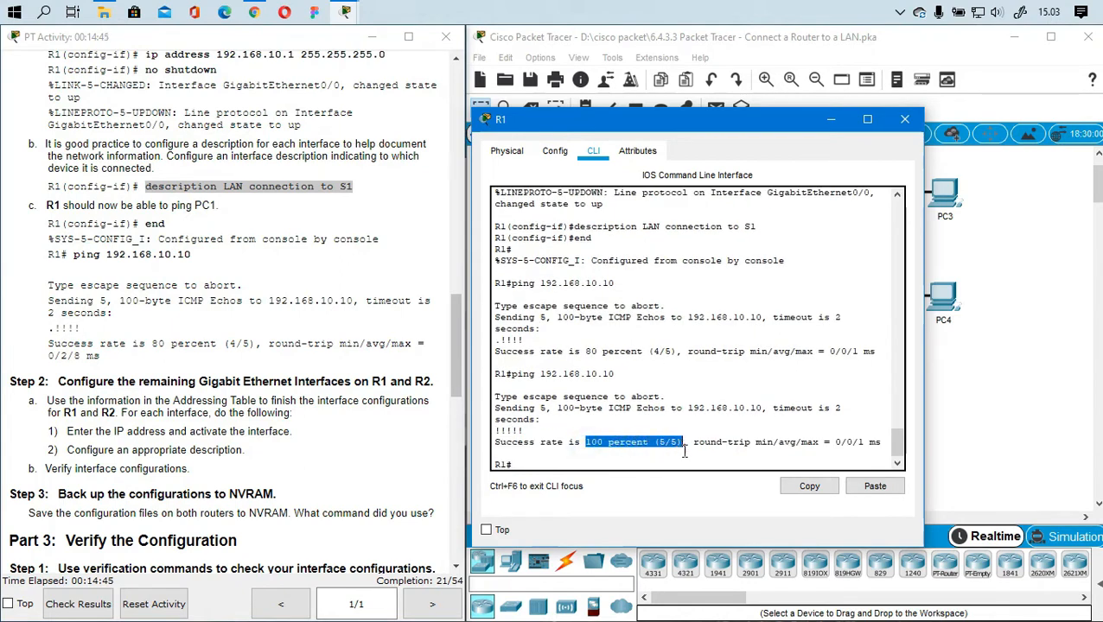
click(633, 445)
Read the Part 2 Step 2 instructions on configuring the remaining Gigabit Ethernet interfaces on R1 and R2
drag(755, 125, 825, 96)
scroll(158, 291, down, 1)
scroll(298, 376, up, 1)
scroll(95, 373, down, 1)
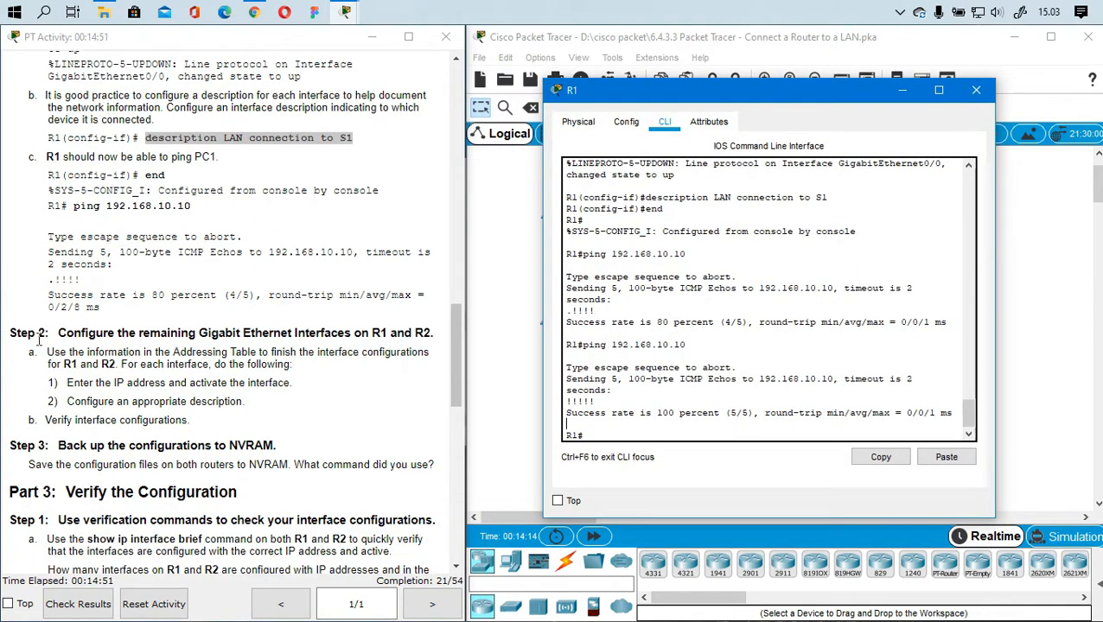
drag(64, 333, 311, 401)
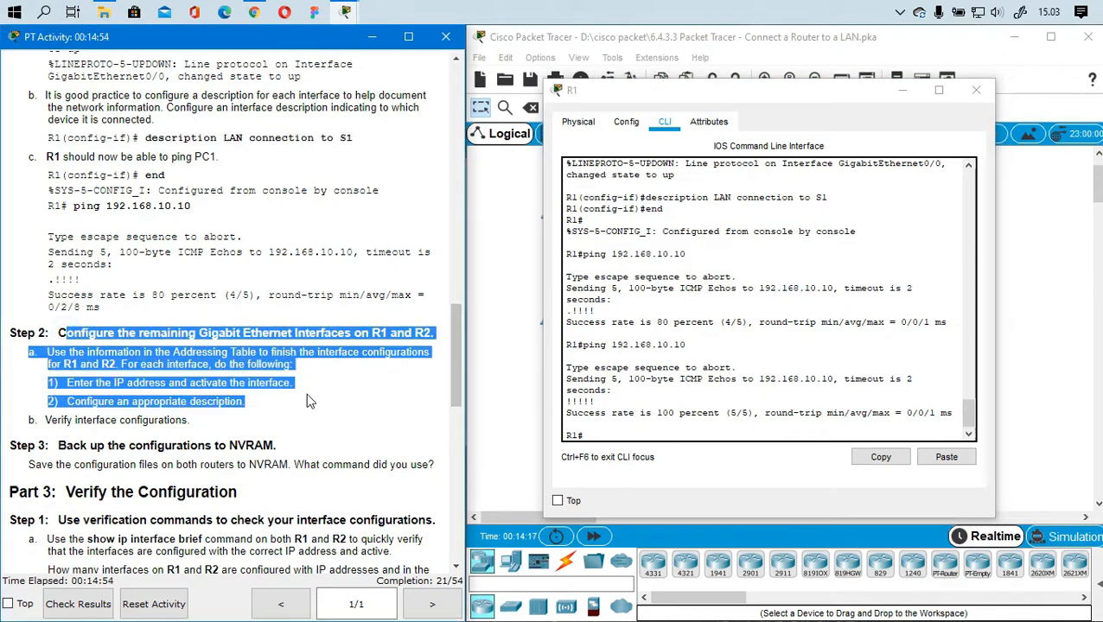
Enter global configuration mode on R1 and open interface g0/1, checking it against the Addressing Table
click(645, 437)
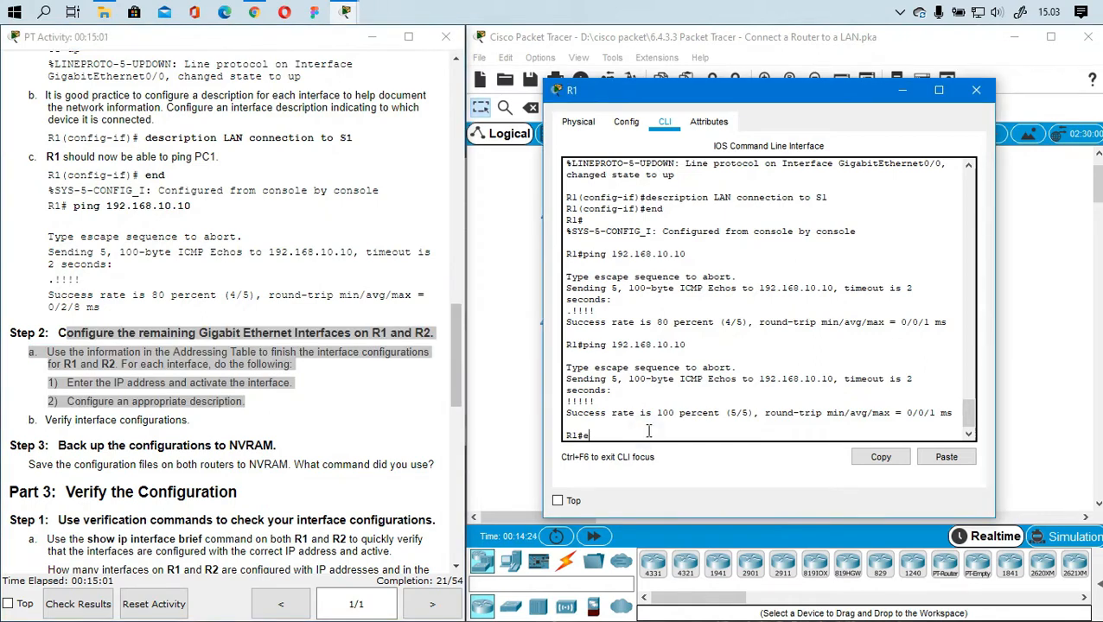
scroll(666, 406, up, 3)
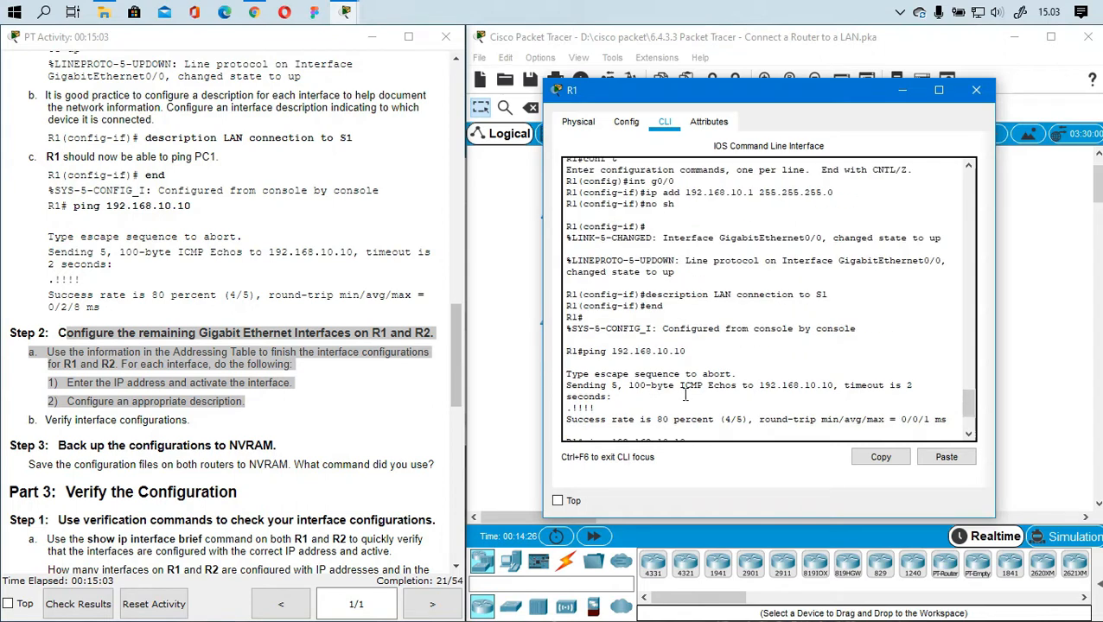
scroll(706, 361, up, 2)
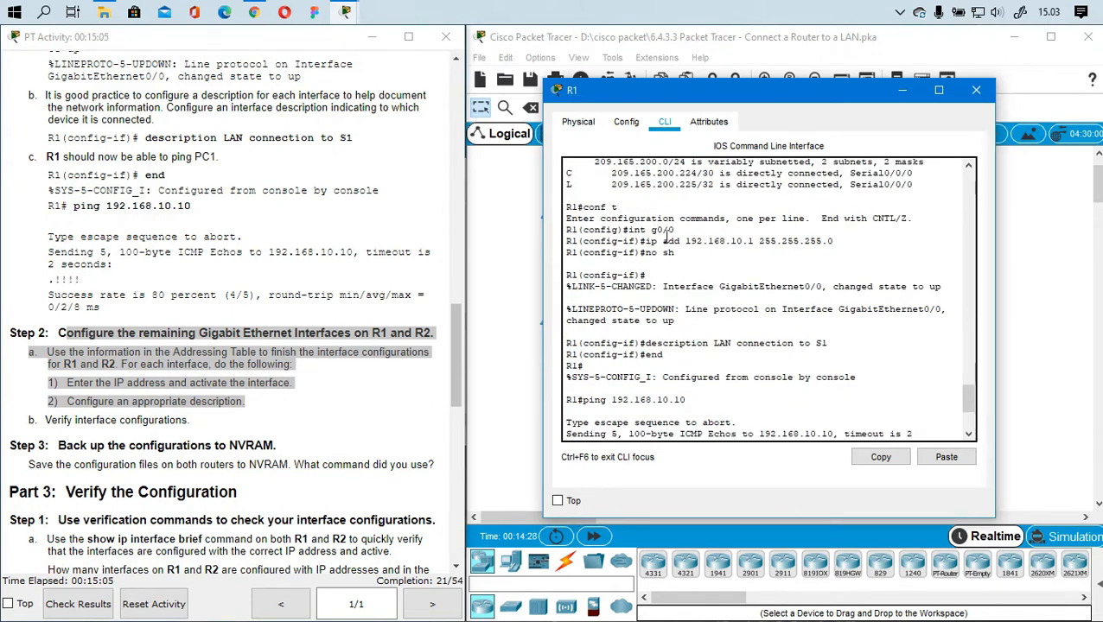
scroll(666, 346, down, 5)
text(onf t)
key(Return)
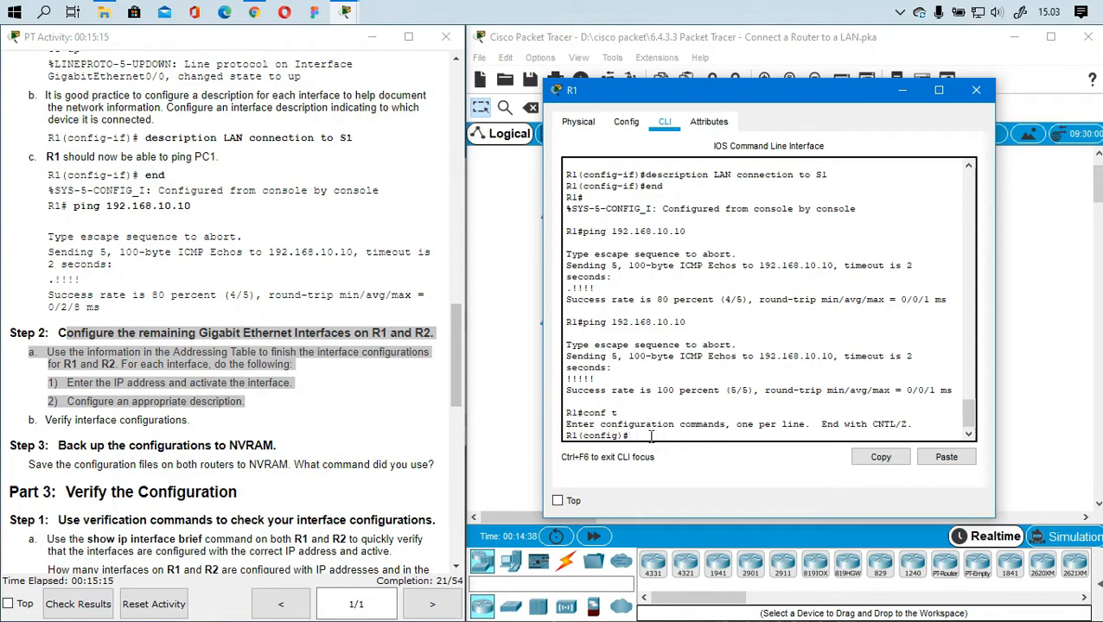
text(int g0/1)
scroll(353, 377, up, 15)
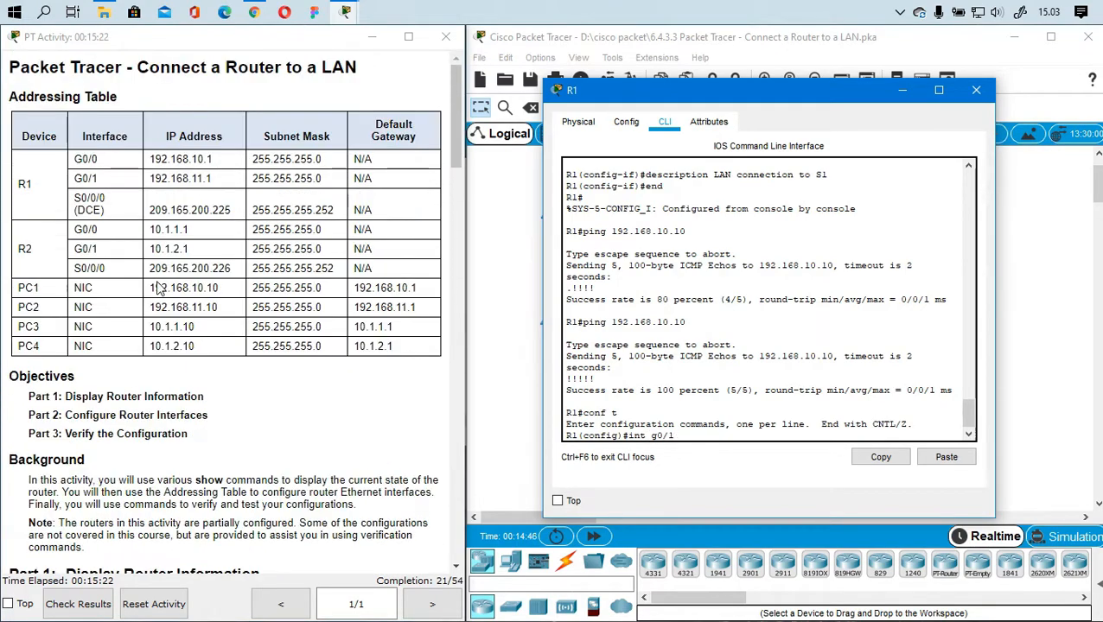
click(94, 178)
click(705, 437)
key(Return)
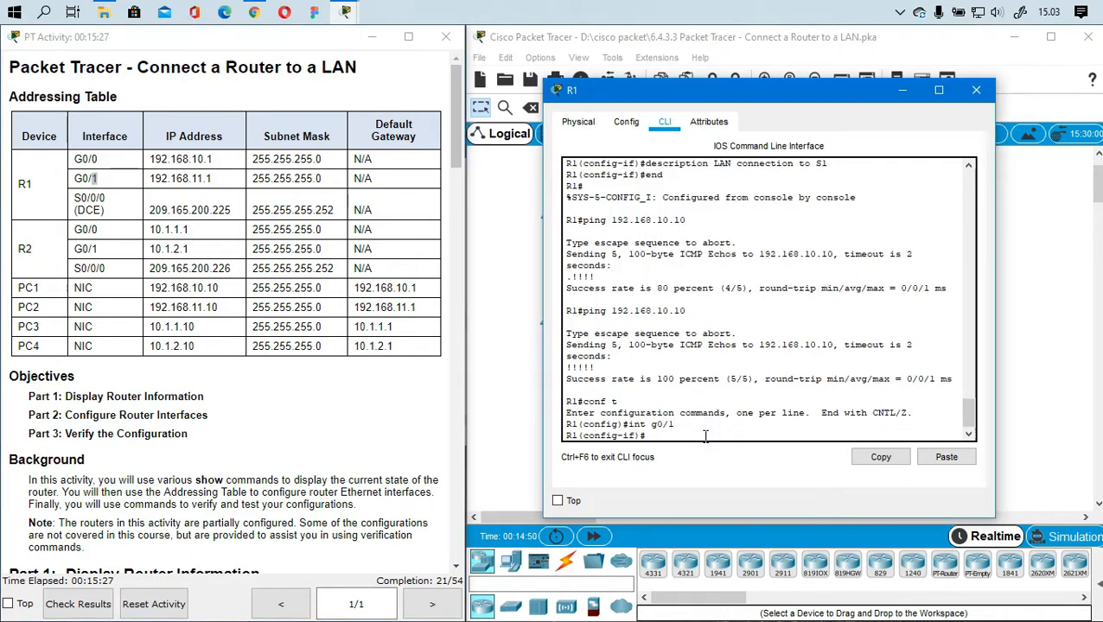
Assign IP address 192.168.11.1 with mask 255.255.255.0 to R1's g0/1 interface and activate it with no sh
text(ip add 192.168.11.1 255.2)
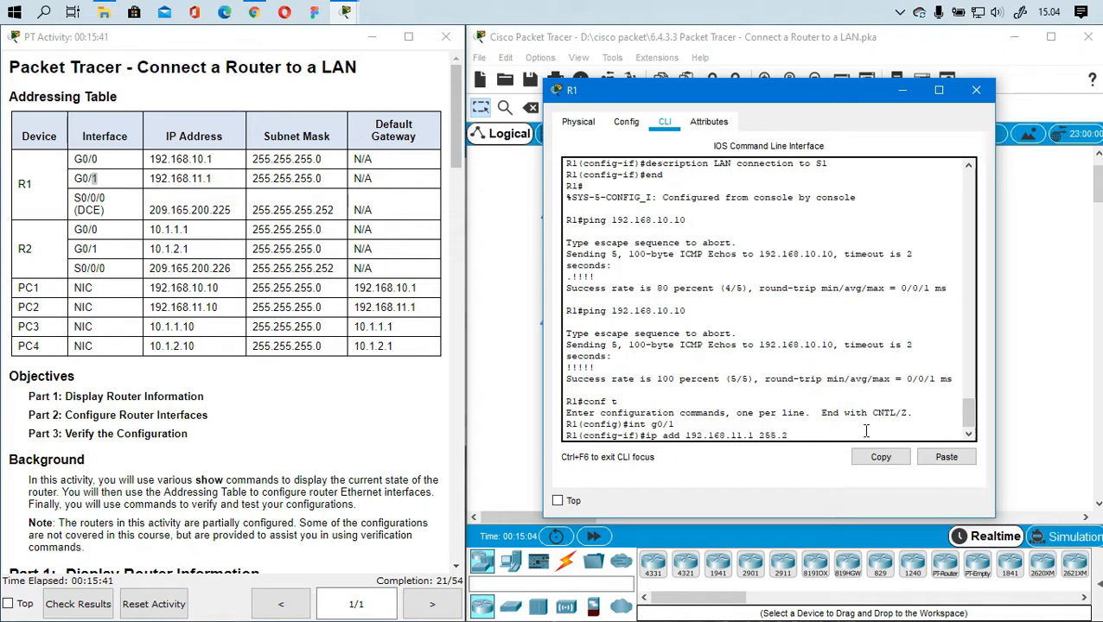
text(55.255.0)
key(Return)
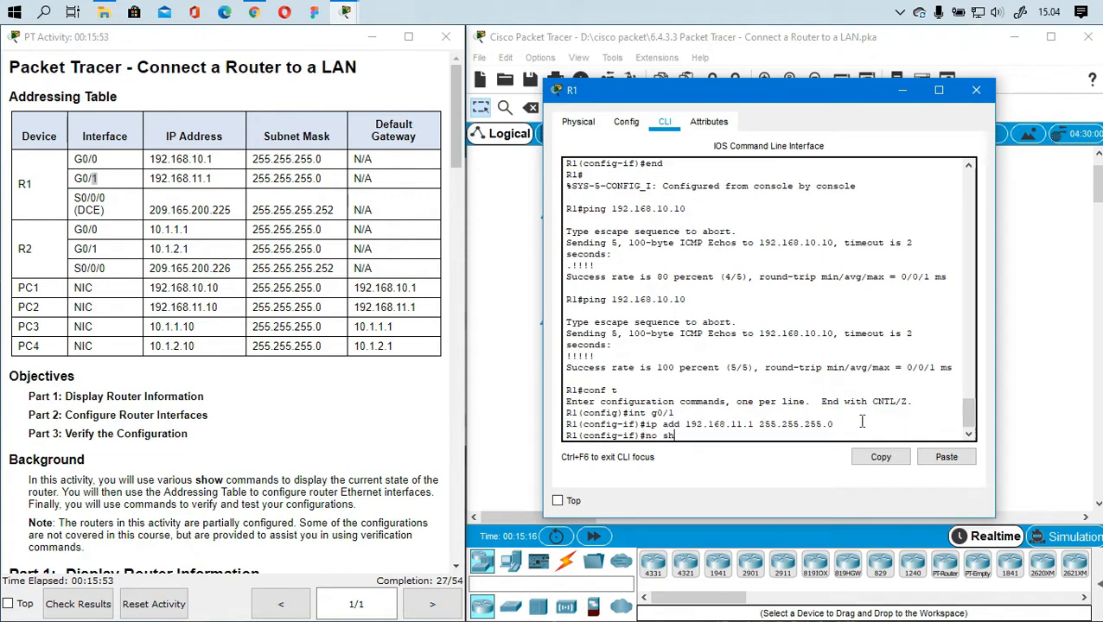
text(no sh)
key(Return)
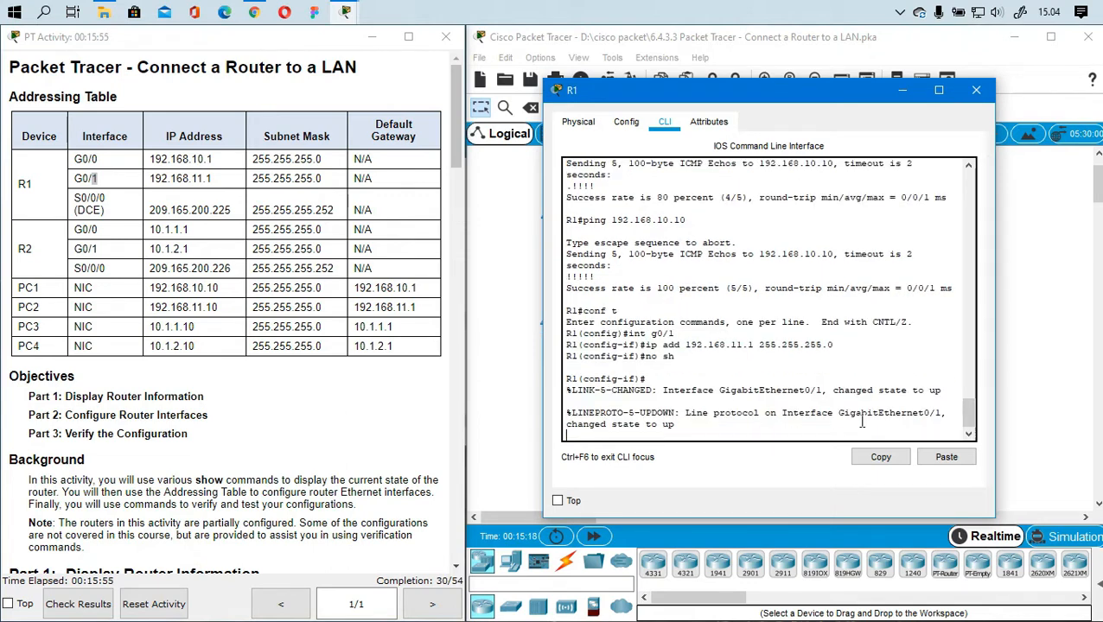
Give R1's g0/1 interface the description LAN connection to S2, reusing the earlier description command
key(Up)
key(Up)
key(Up)
key(Up)
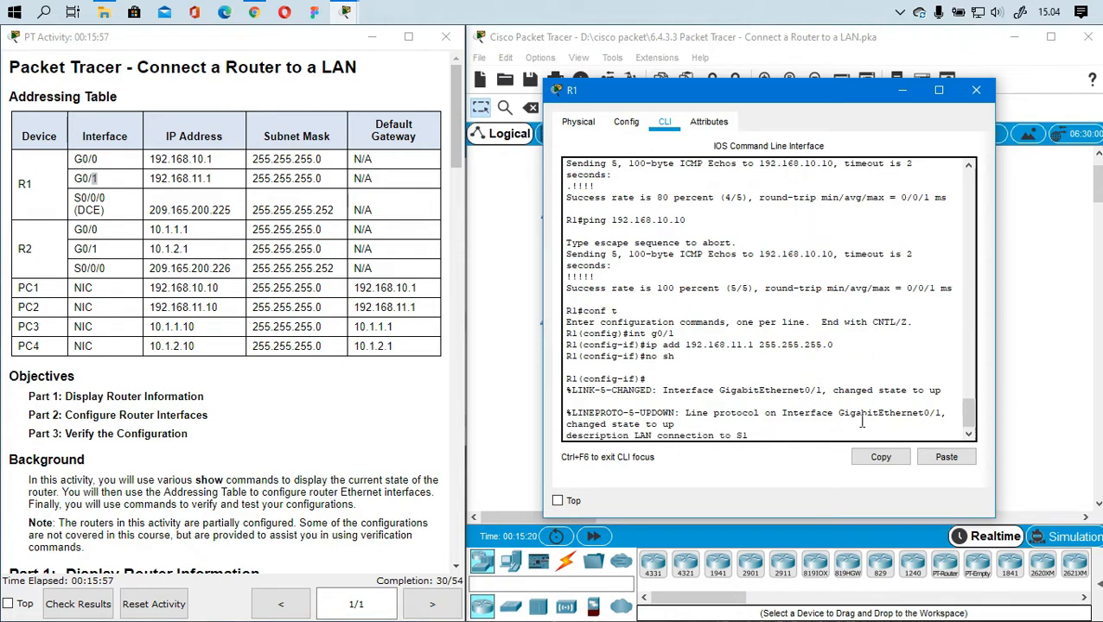
key(BackSpace)
key(Return)
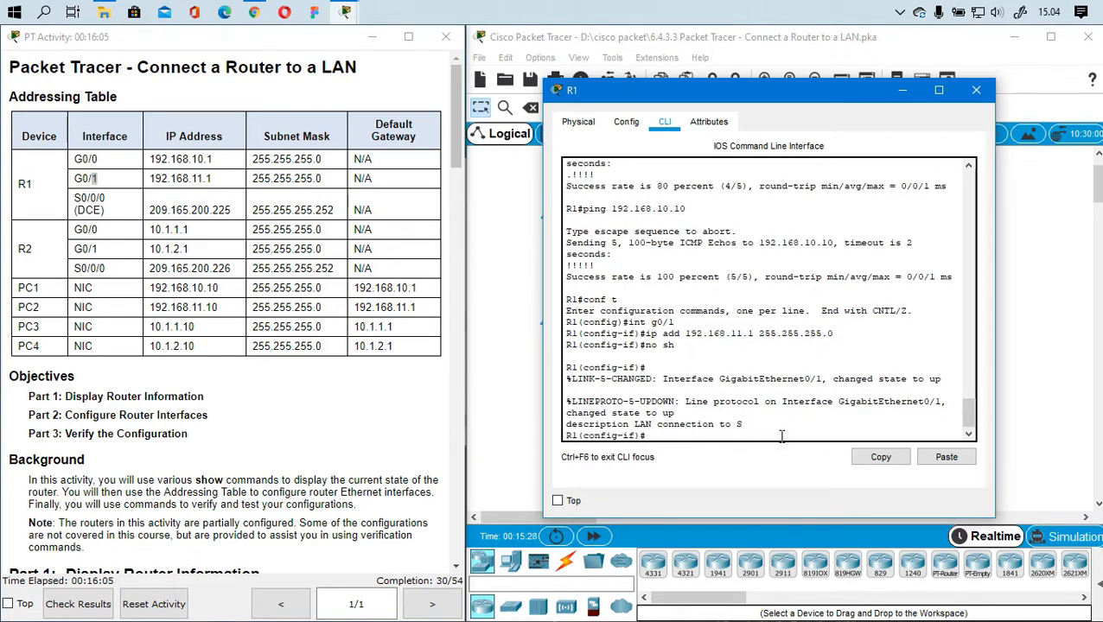
key(Up)
key(Up)
key(Down)
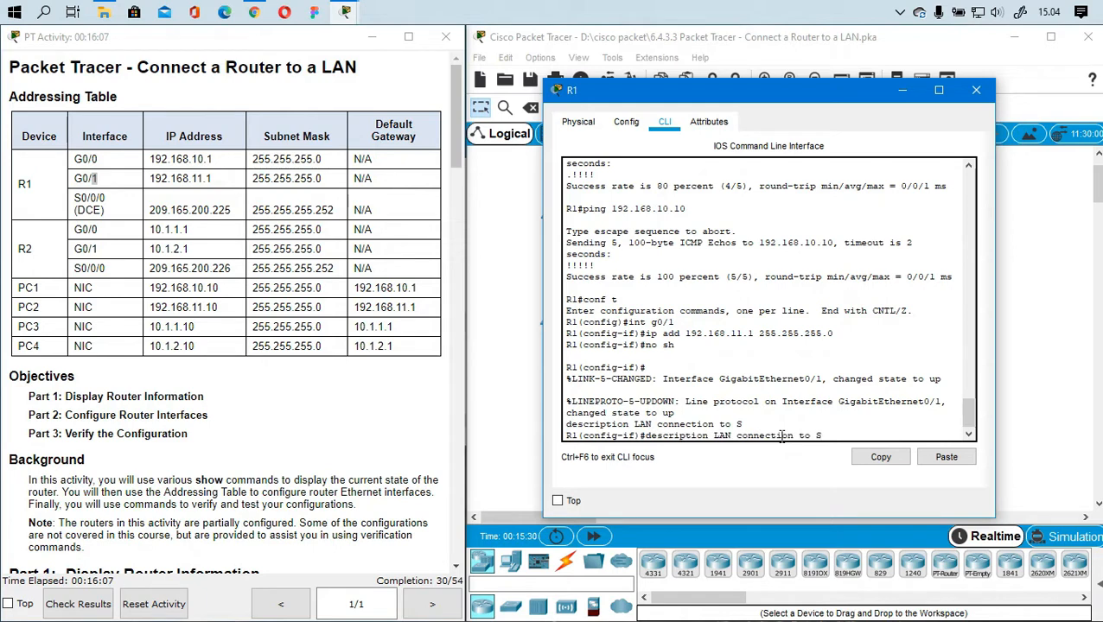
text(2)
key(Return)
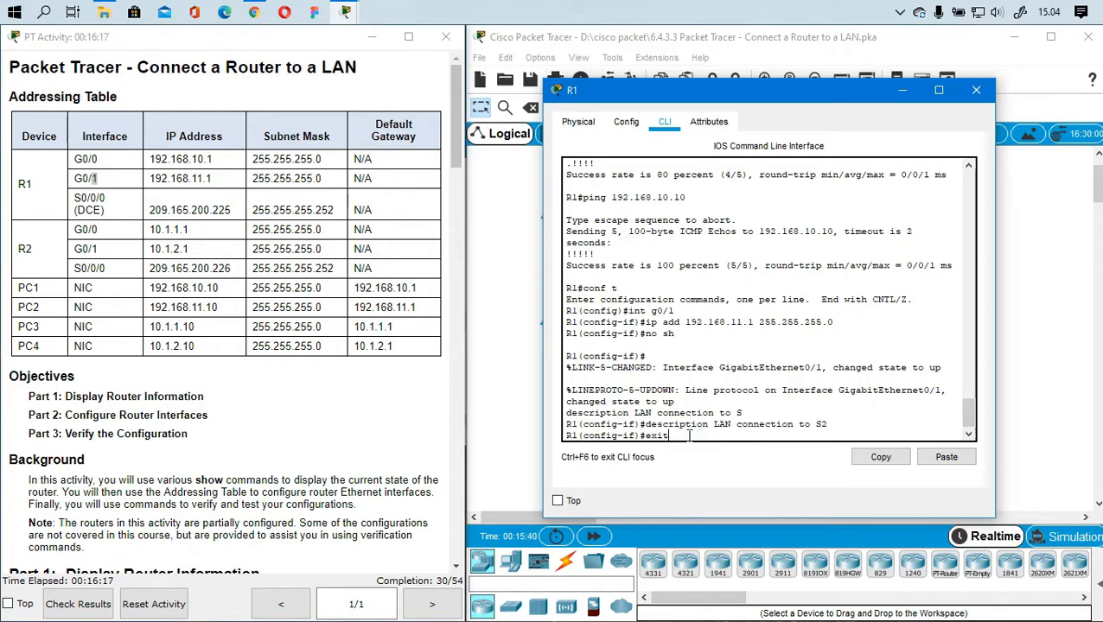
Exit interface configuration on R1 and move its window clear of the topology to review the links and earlier commands
text(exit)
key(Return)
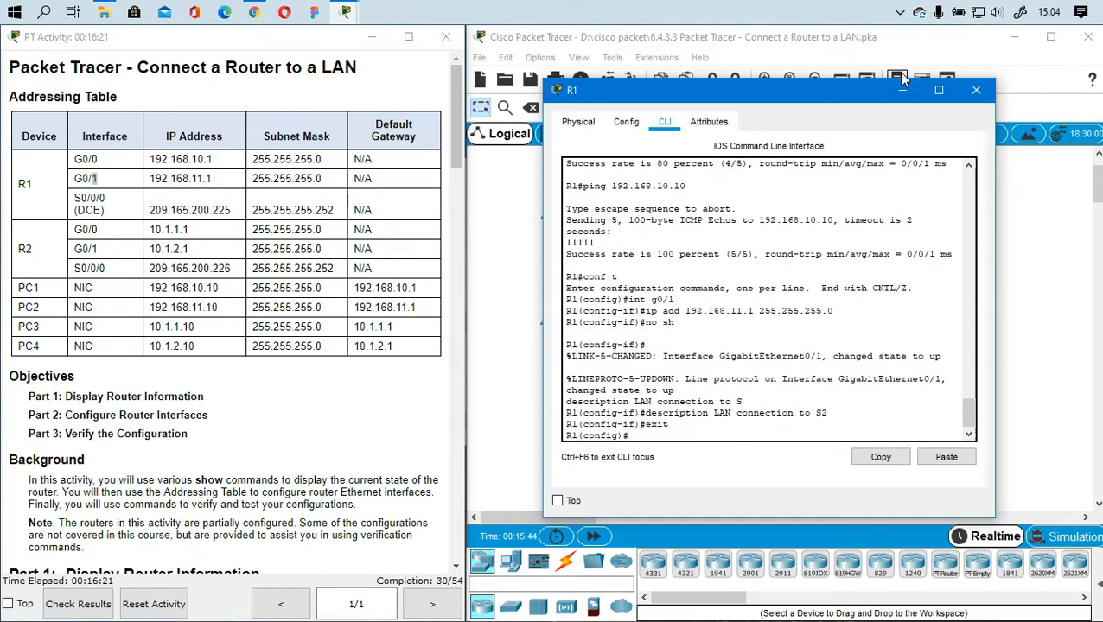
drag(863, 97, 379, 189)
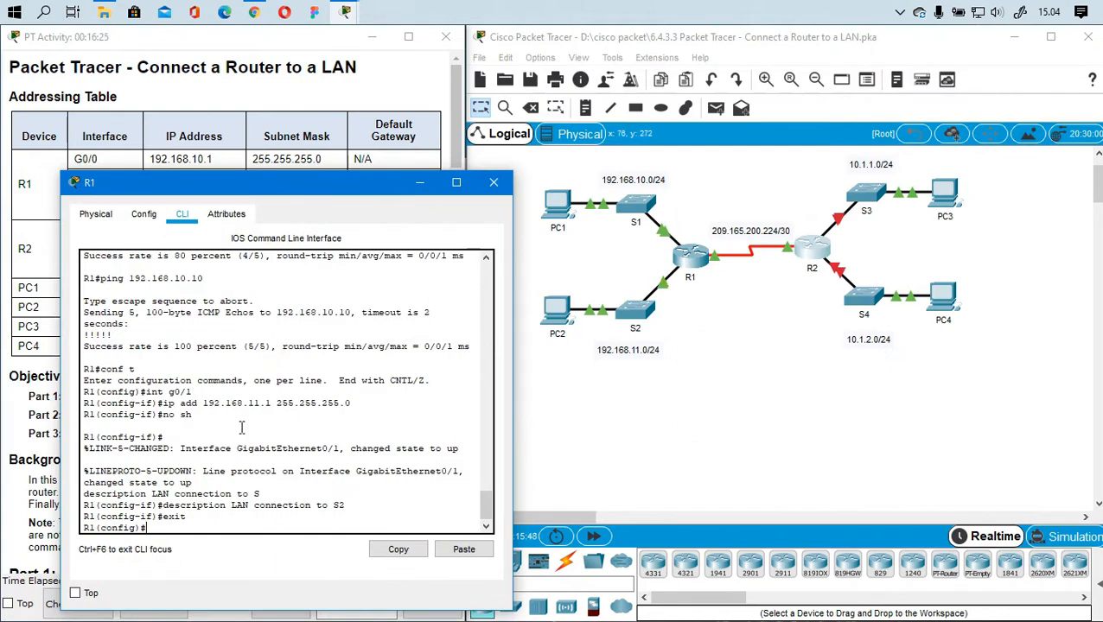
scroll(241, 354, up, 3)
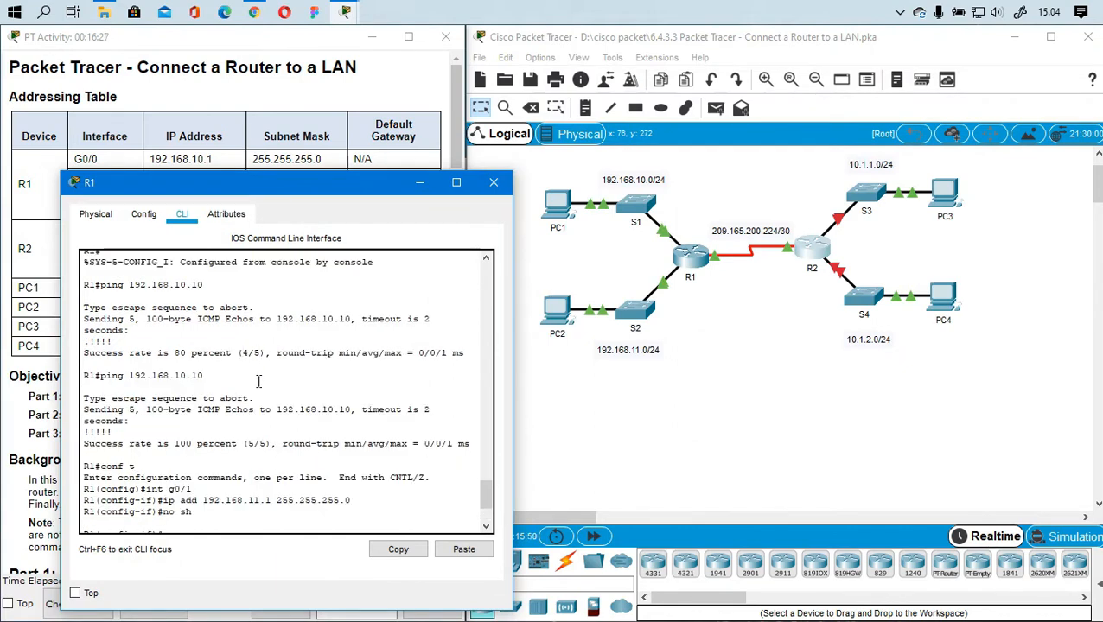
Open interface ser0/0/0 in R1's configuration mode, checking the interface name against the Addressing Table
scroll(255, 437, down, 3)
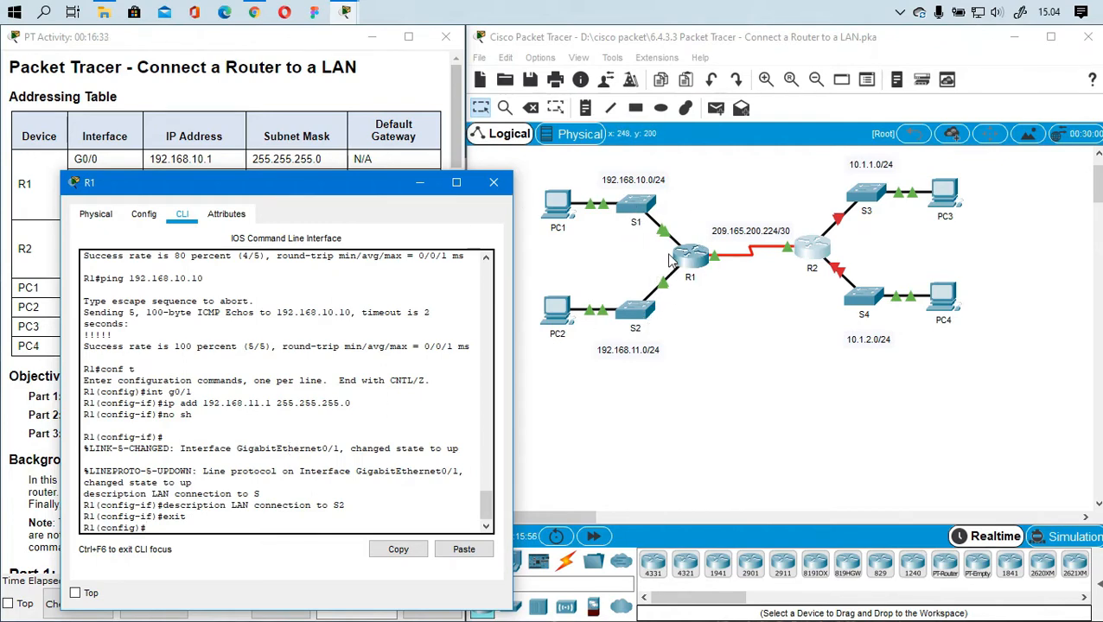
drag(311, 194, 670, 119)
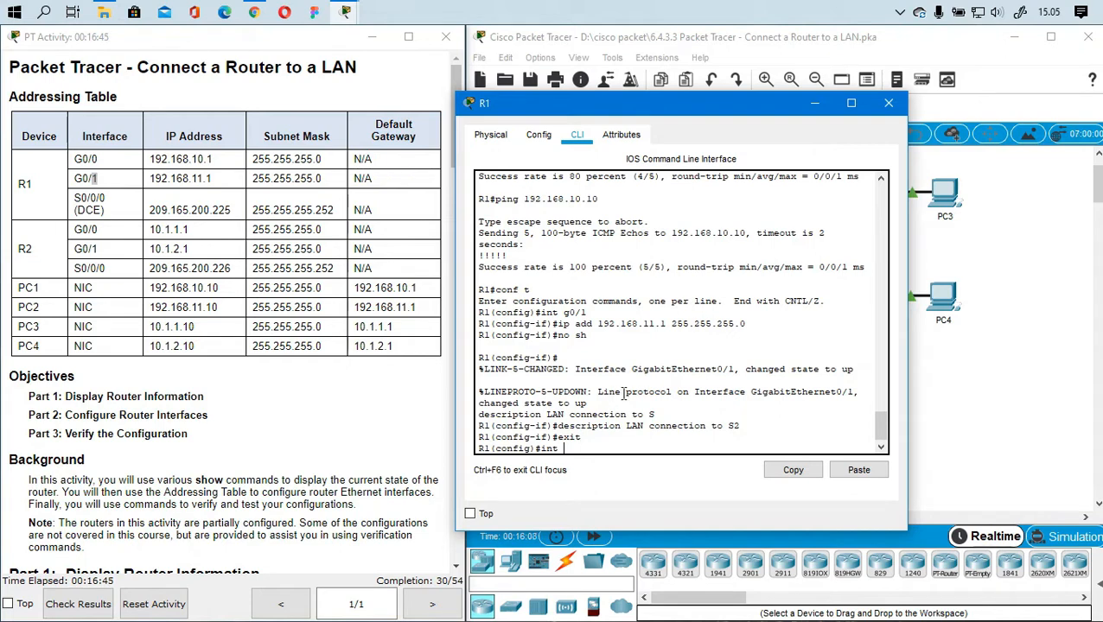
text(se)
key(BackSpace)
key(BackSpace)
text(er0/0/)
drag(105, 198, 76, 204)
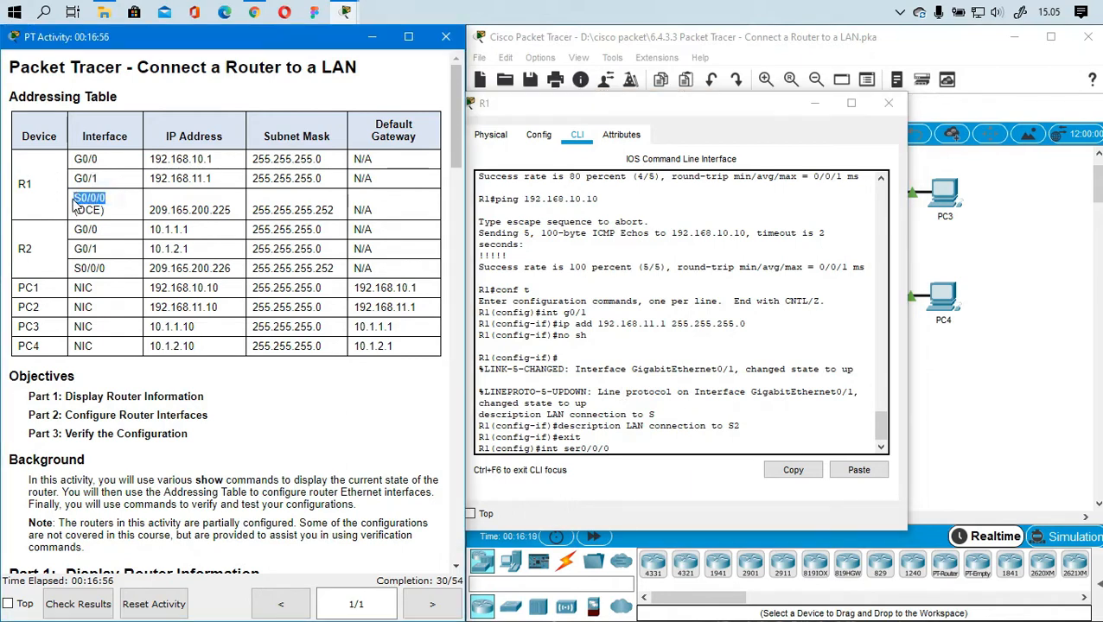
click(632, 446)
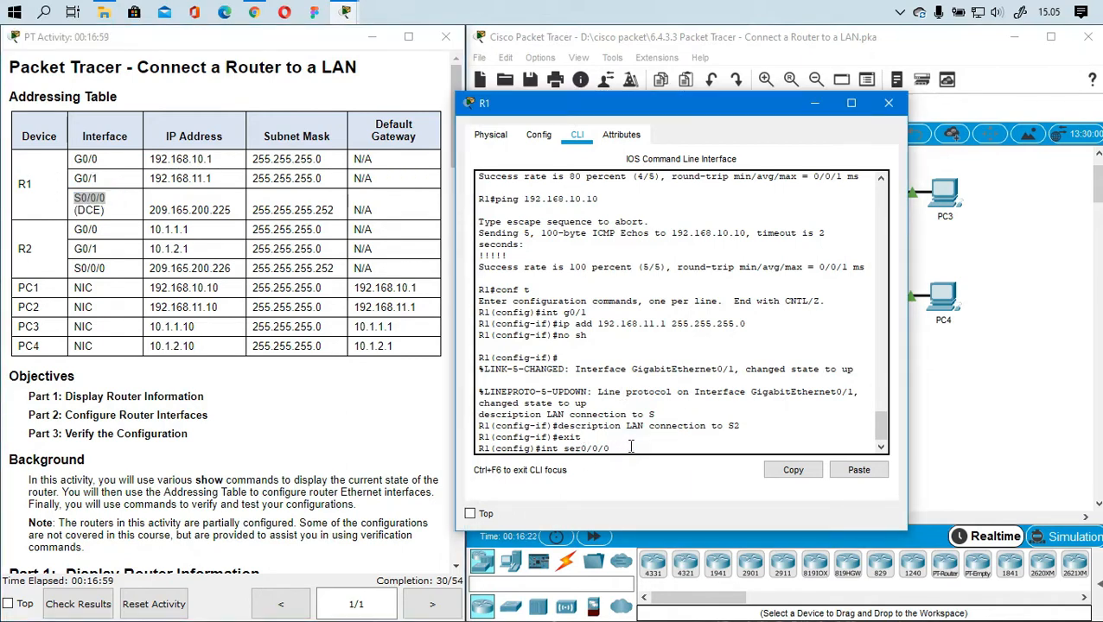
key(Return)
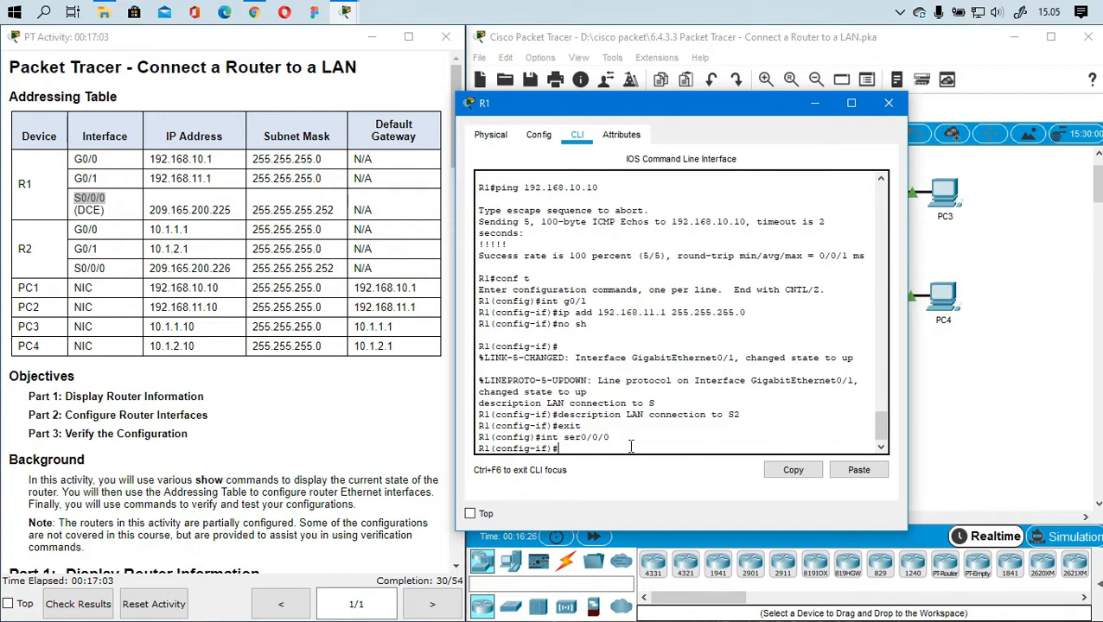
Assign IP address 209.165.200.225 with mask 255.255.255.252 from the Addressing Table to R1's ser0/0/0 interface and activate it with no sh
text(ip add 209)
drag(149, 210, 234, 214)
key(ctrl+c)
click(649, 467)
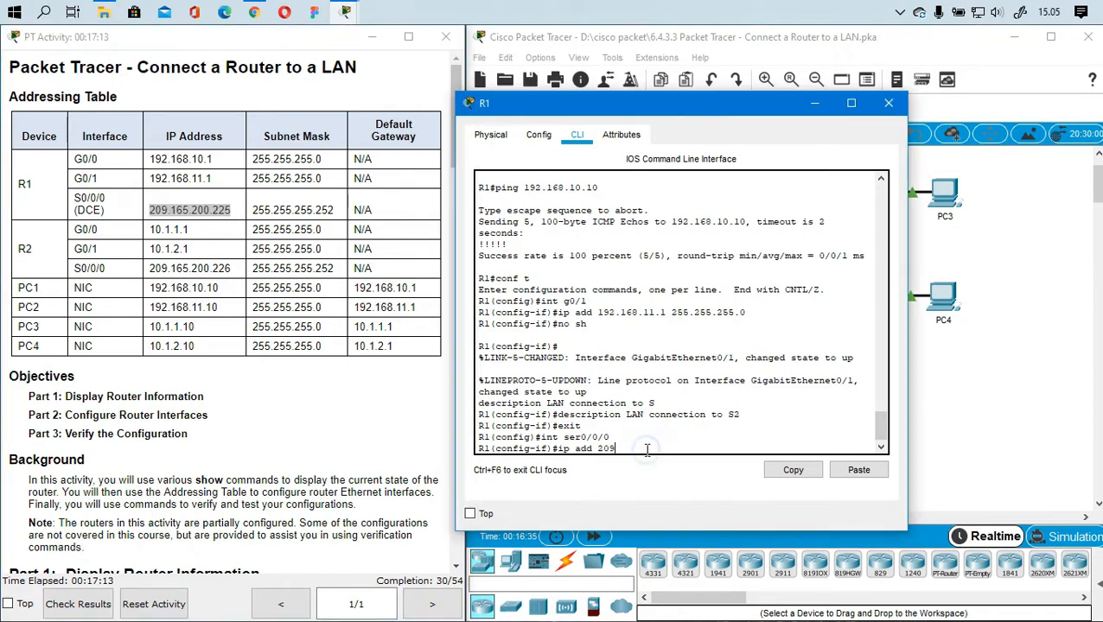
key(BackSpace)
key(BackSpace)
key(BackSpace)
click(859, 471)
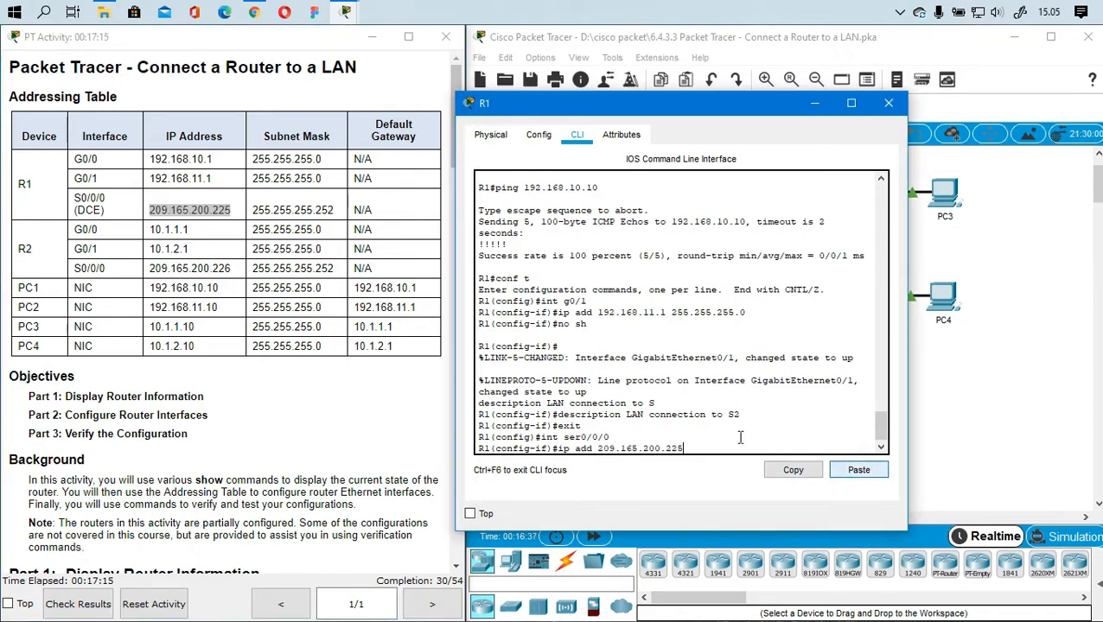
drag(252, 210, 333, 212)
key(ctrl+c)
click(674, 451)
click(860, 472)
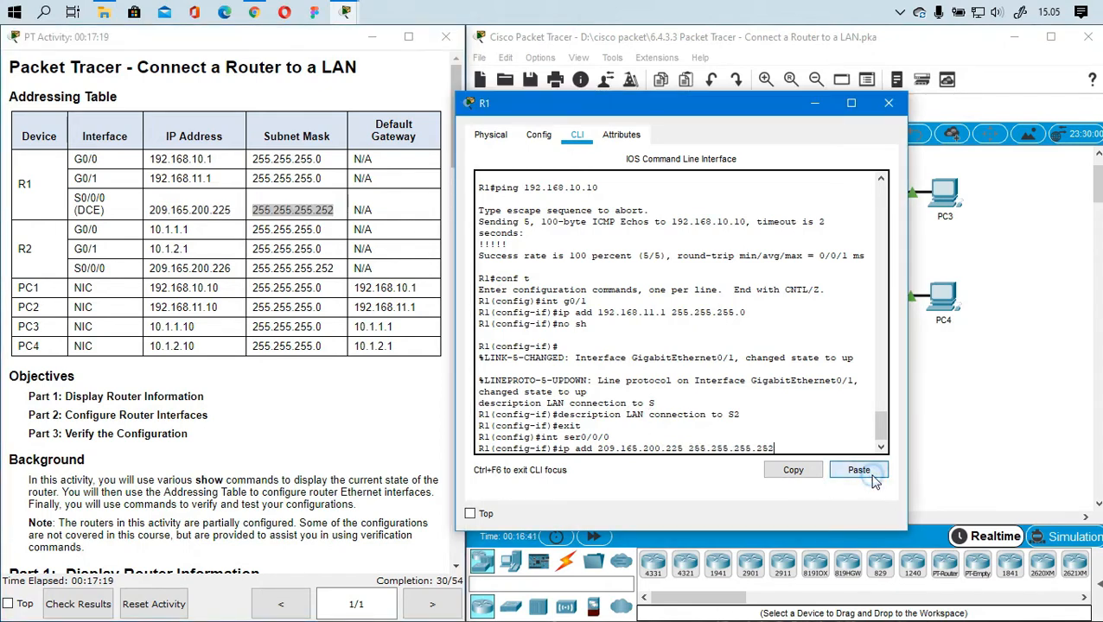
key(Return)
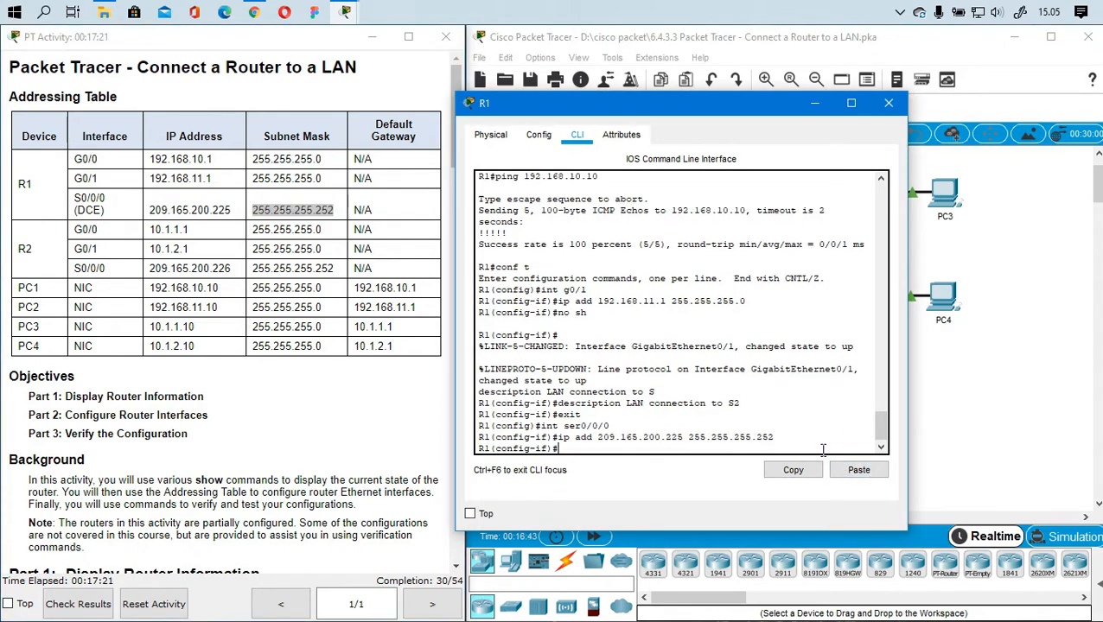
text(no sh)
key(Return)
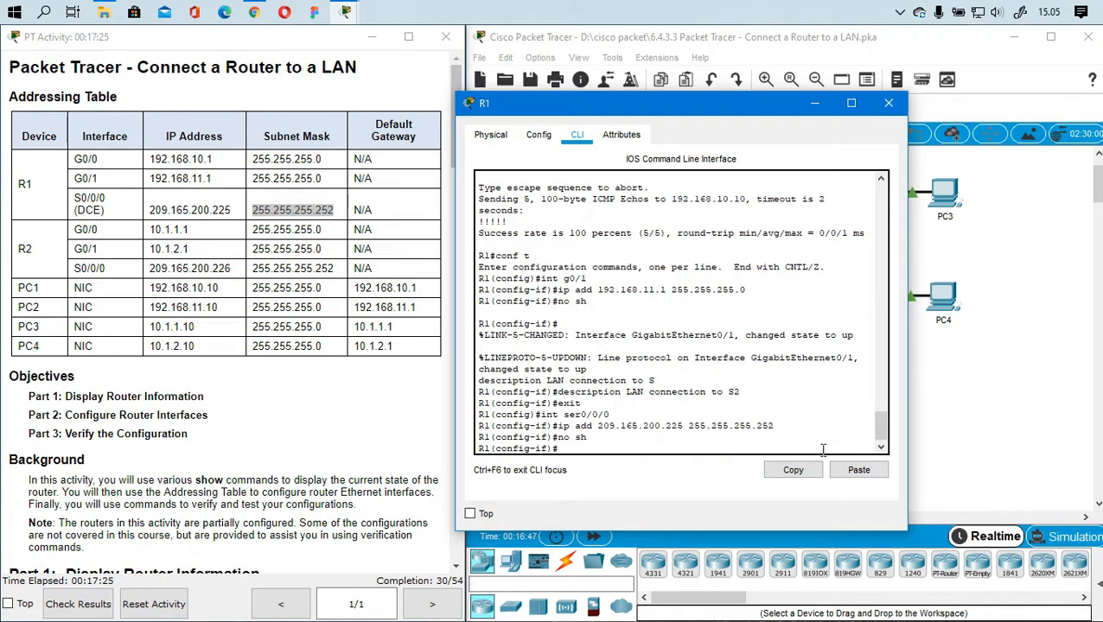
Give R1's ser0/0/0 interface the description LAN Serial with the des command, after reviewing the earlier description commands
text(de)
key(BackSpace)
scroll(685, 412, up, 4)
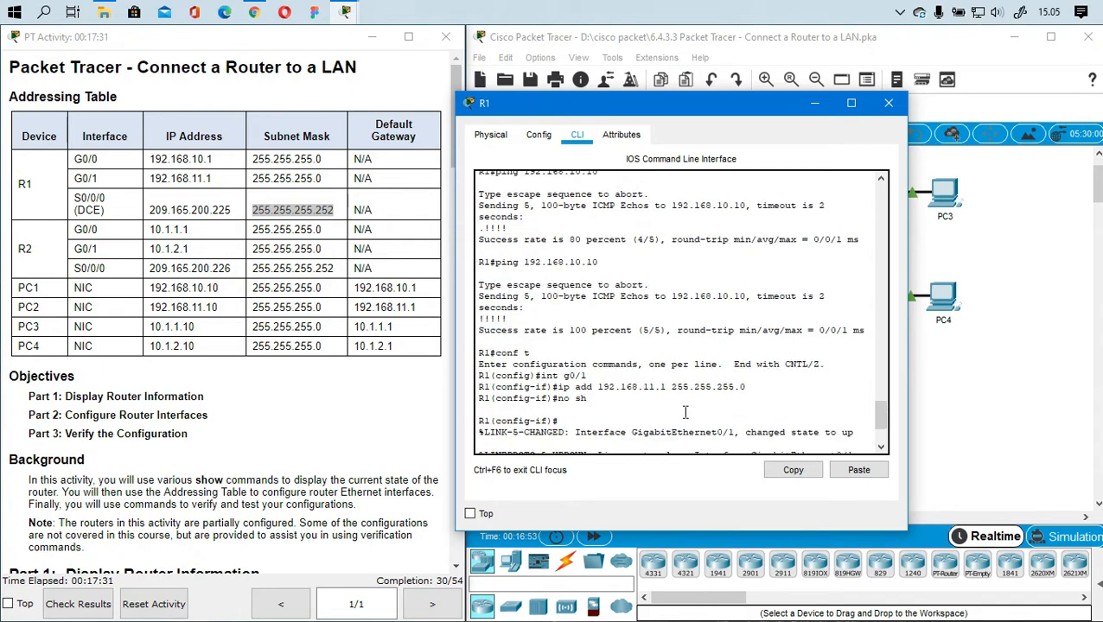
scroll(681, 421, up, 1)
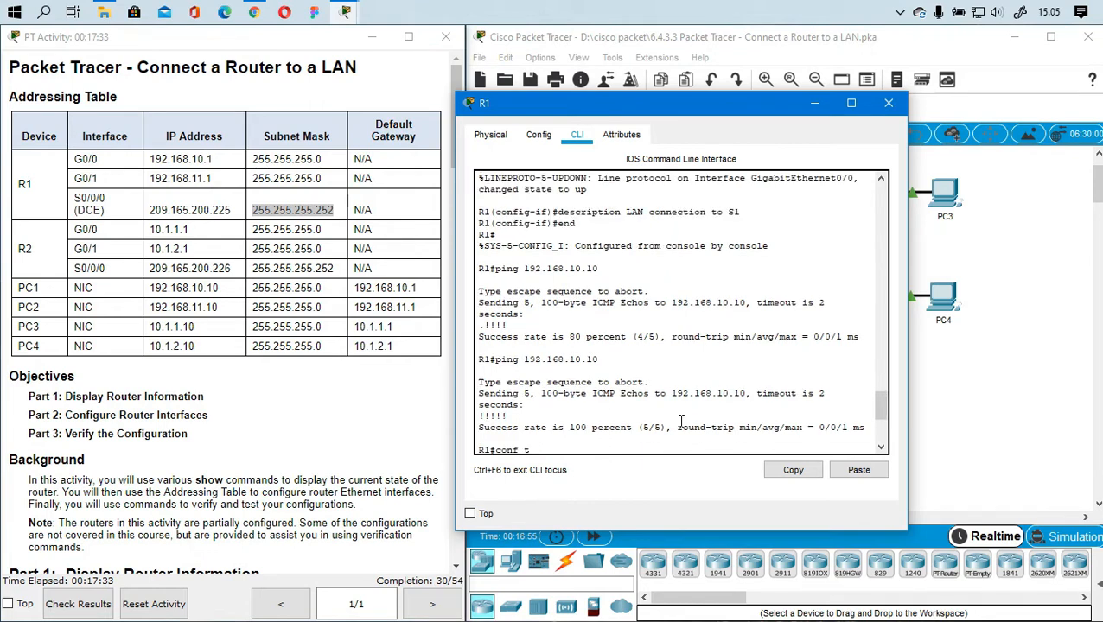
scroll(681, 421, down, 5)
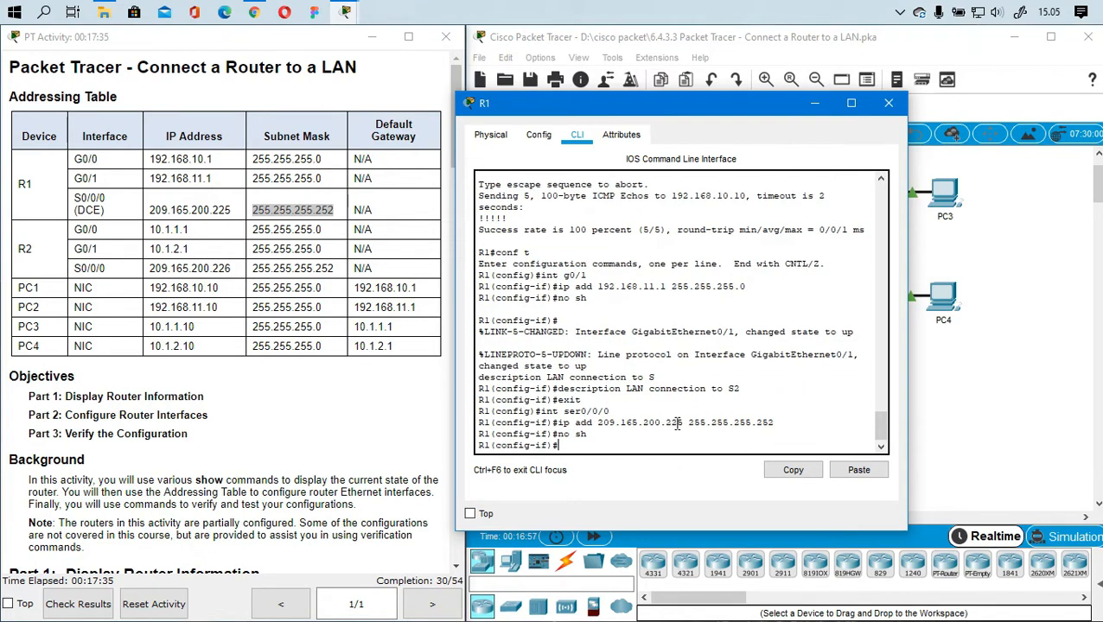
text(des)
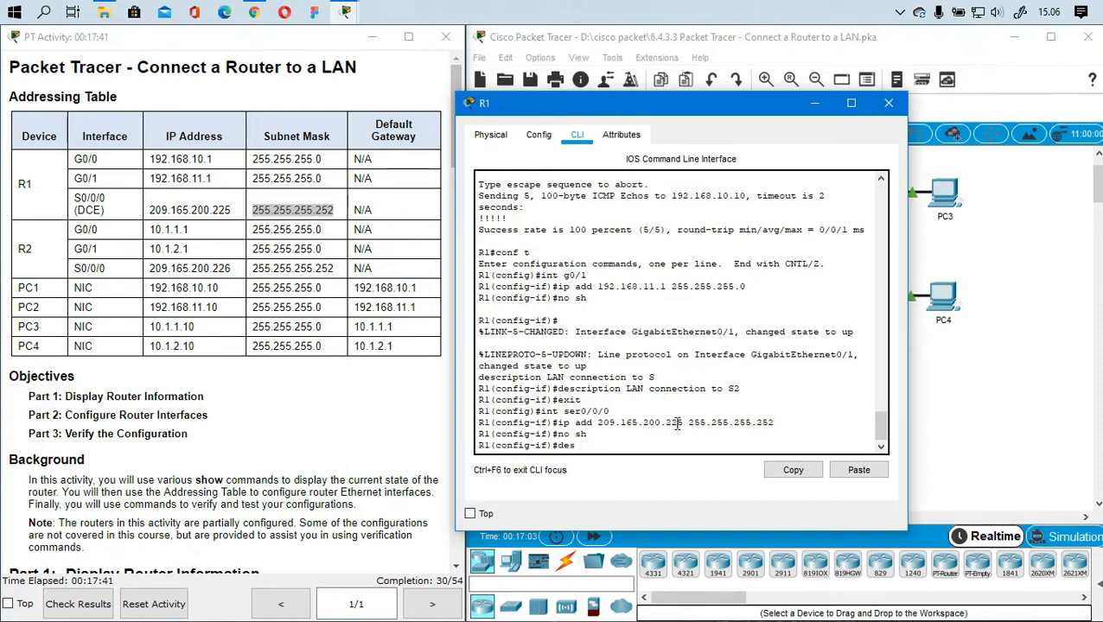
text( LAN Serial)
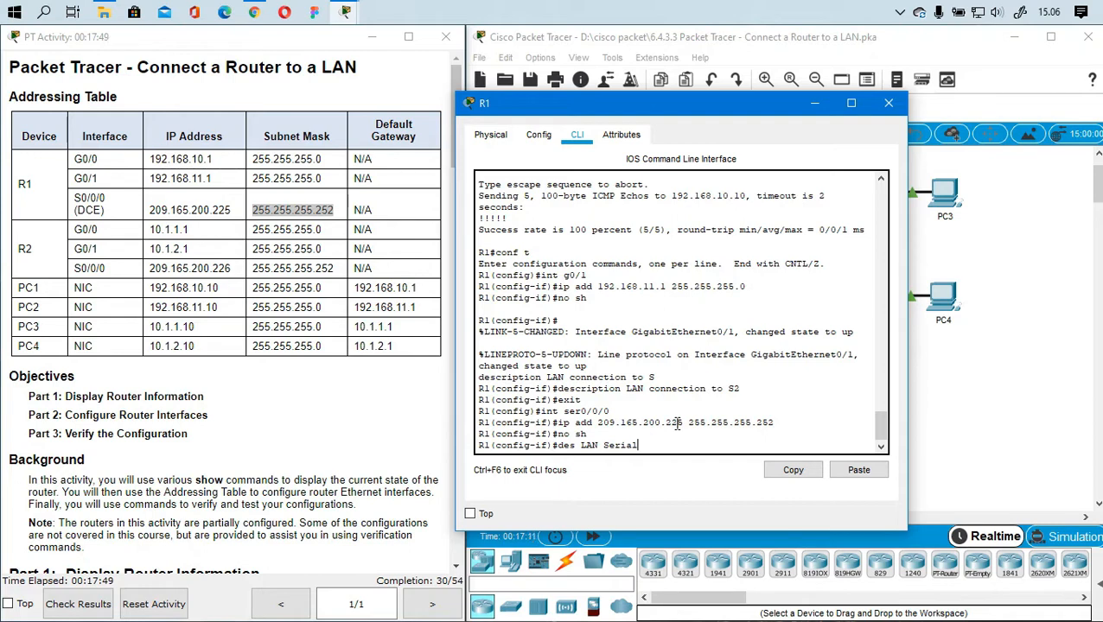
key(Return)
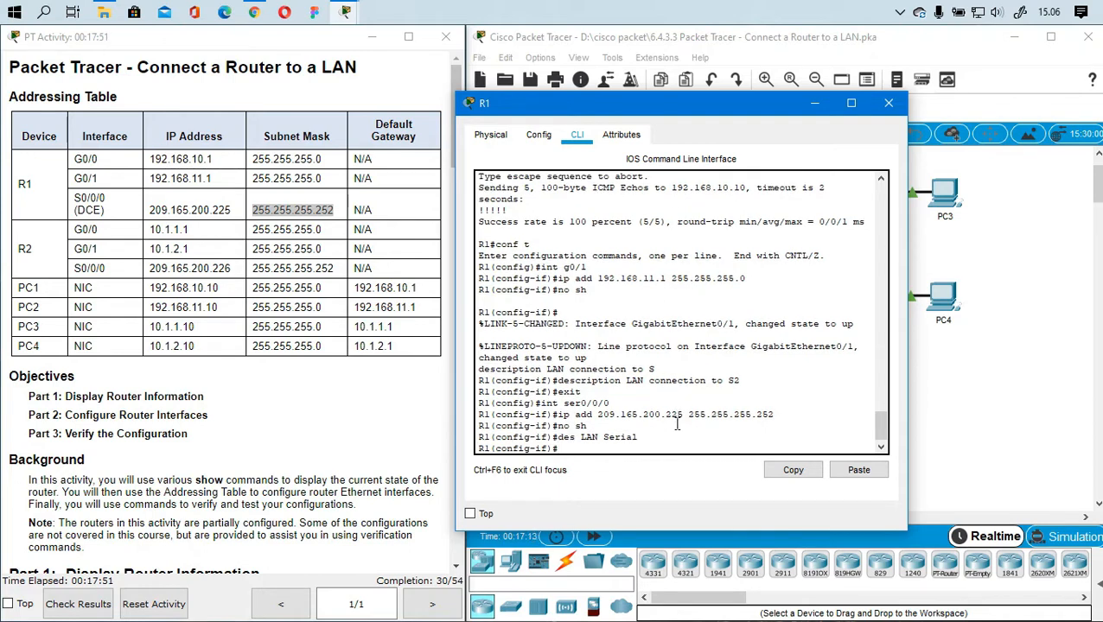
Exit interface and global configuration on R1 to return to the privileged EXEC prompt
text(exit)
key(Return)
text(exit)
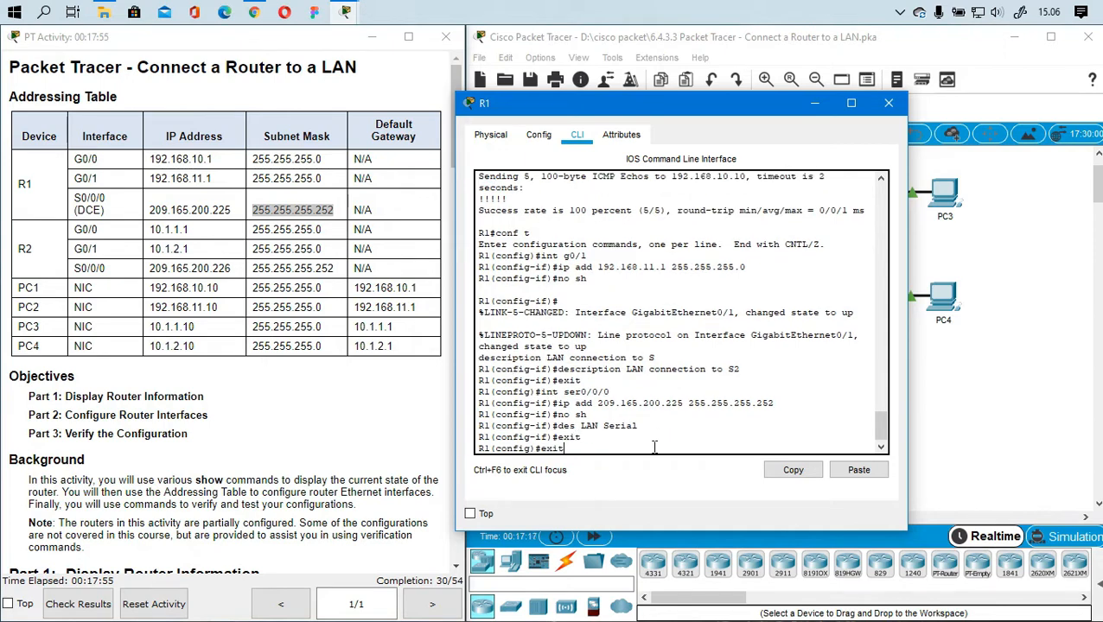
key(Return)
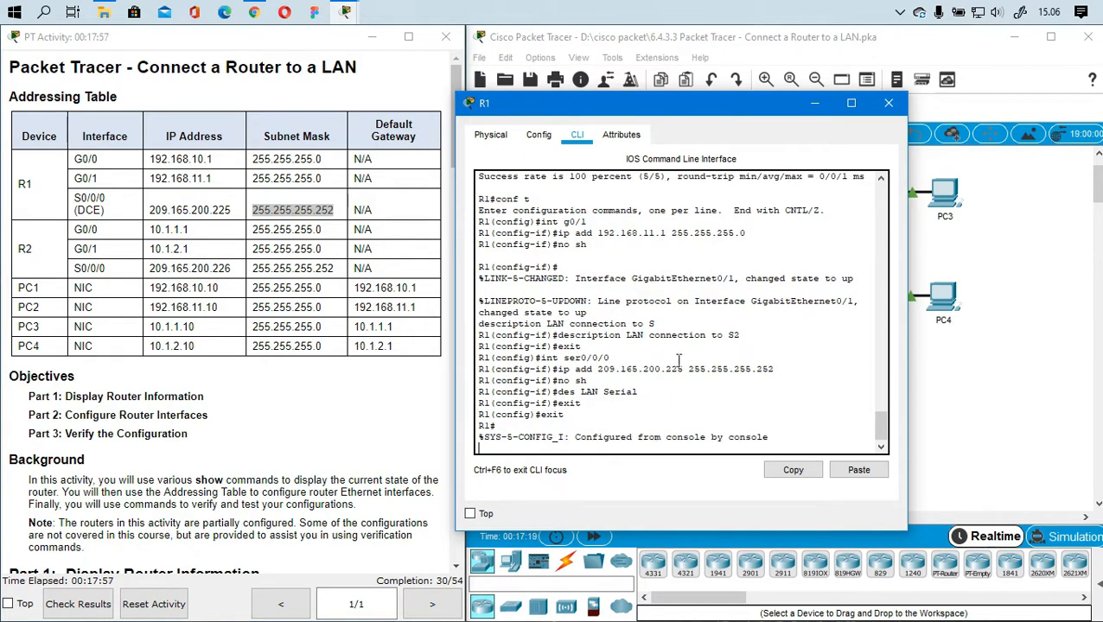
key(Return)
key(Return)
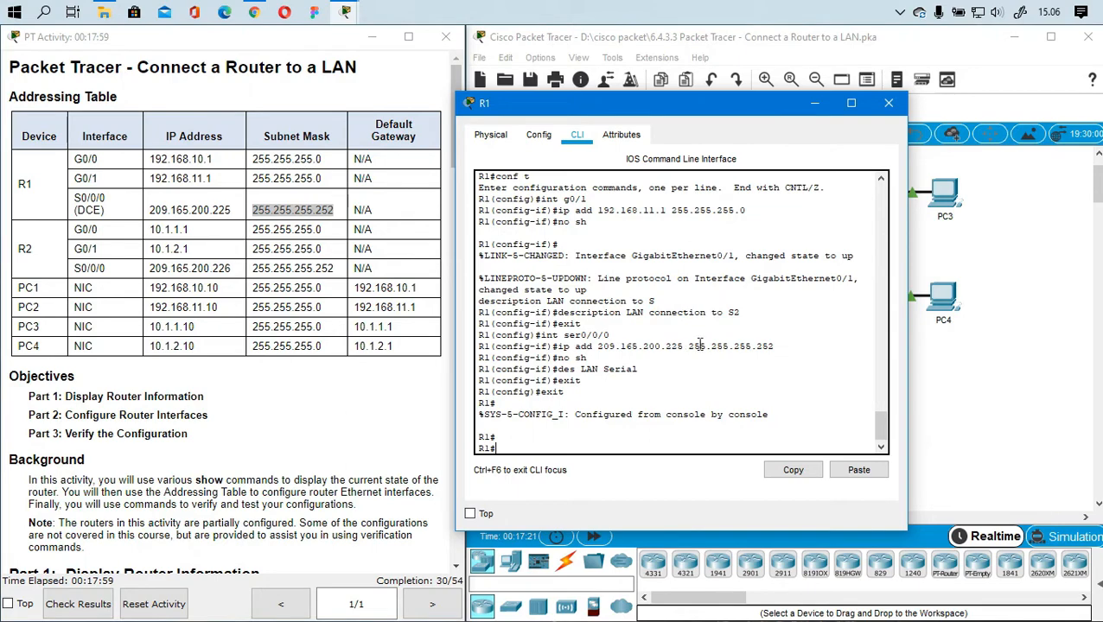
Minimize R1's window and open the command line of router R2, placed clear of the Addressing Table
drag(776, 104, 333, 248)
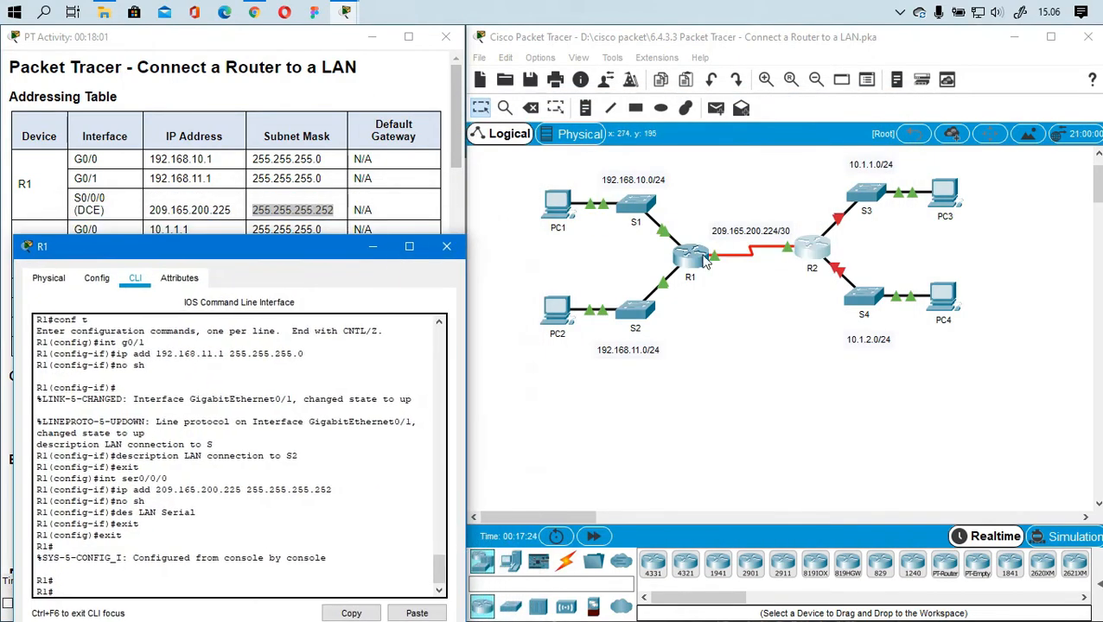
click(820, 252)
click(378, 249)
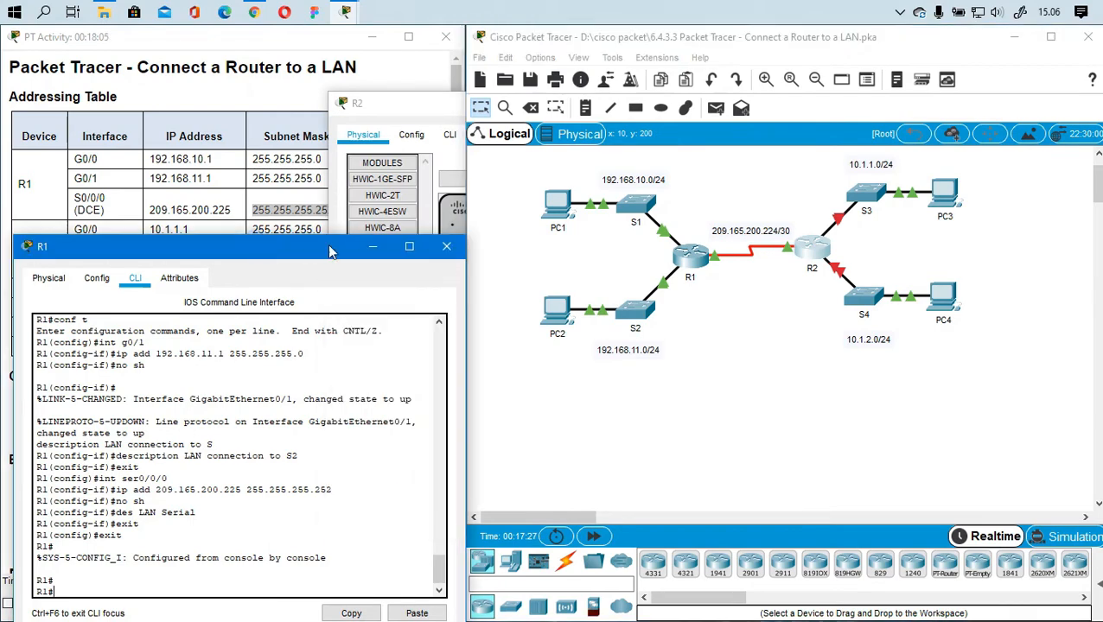
click(377, 249)
drag(441, 103, 605, 190)
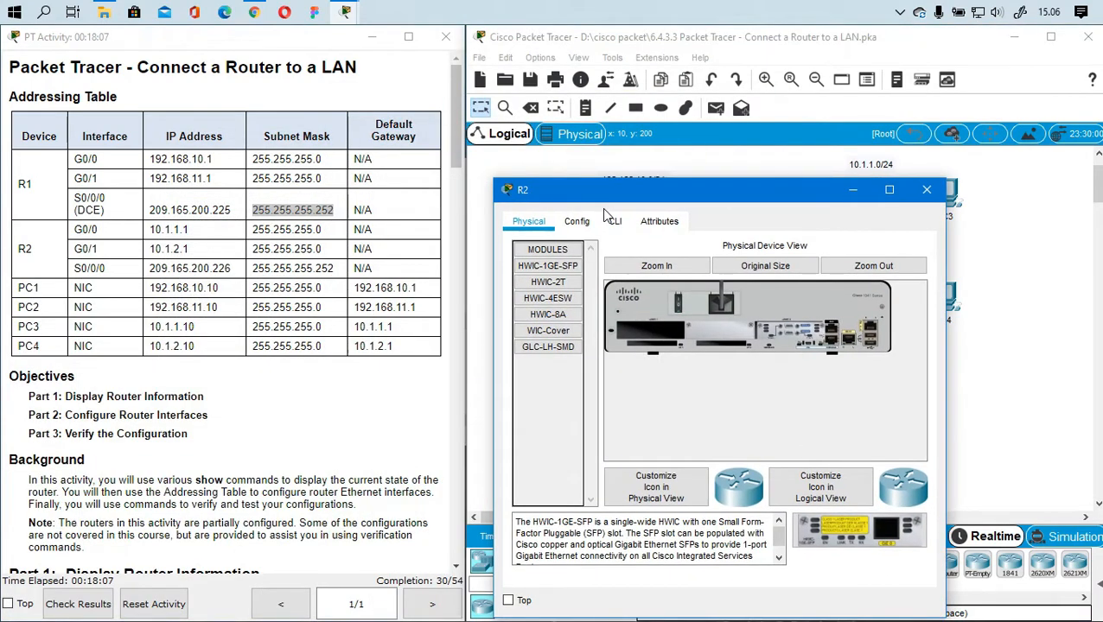
click(614, 221)
click(662, 531)
Log in to R2's console with the user access password and enter privileged EXEC mode with the enable password
key(Return)
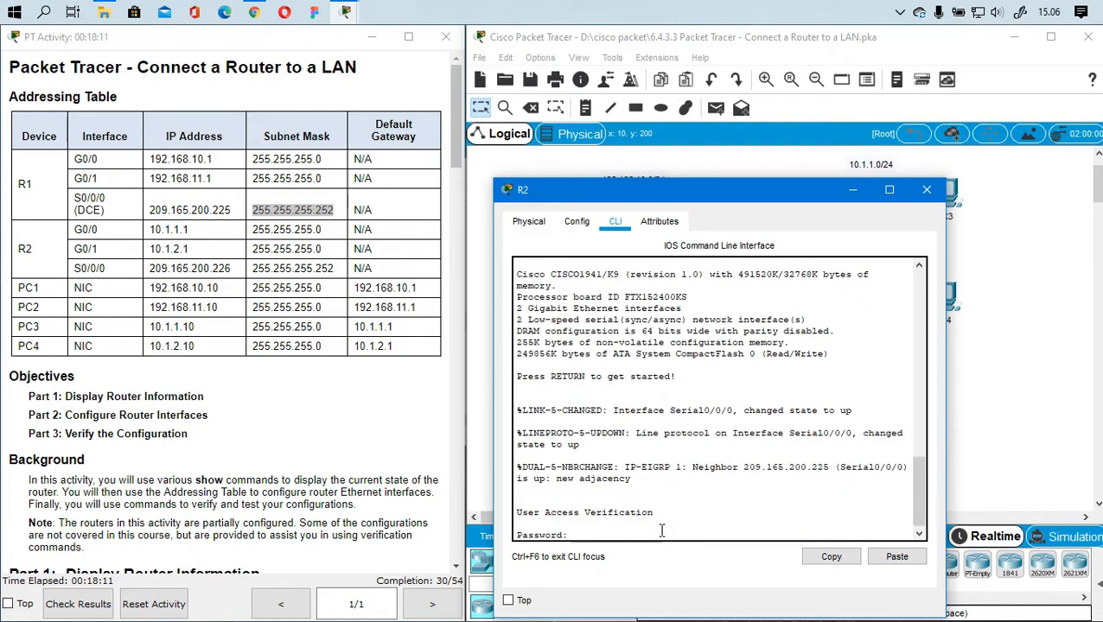
key(Return)
text(clas)
key(BackSpace)
key(BackSpace)
key(BackSpace)
text(en)
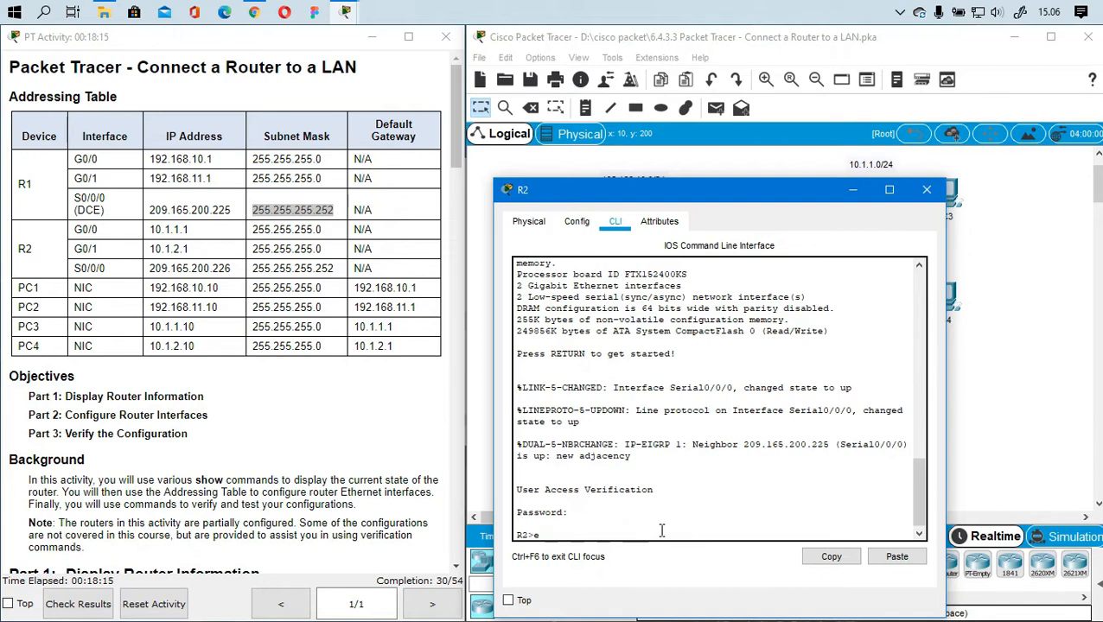
key(Return)
key(Return)
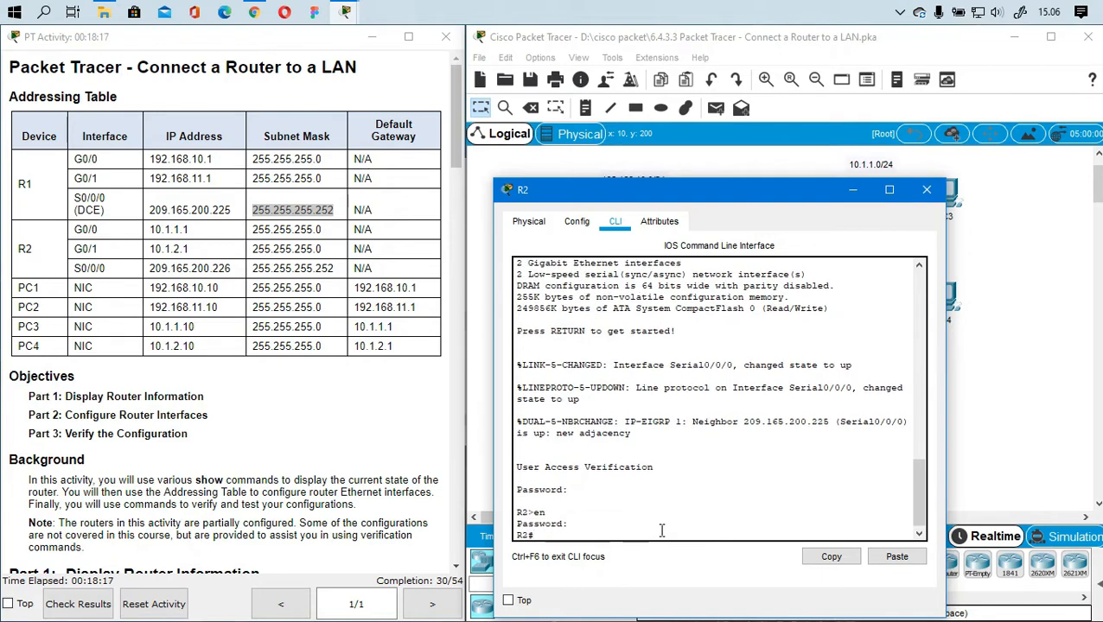
Enter global configuration mode on R2 with conf t and open interface g0/0
text(conf t)
key(Return)
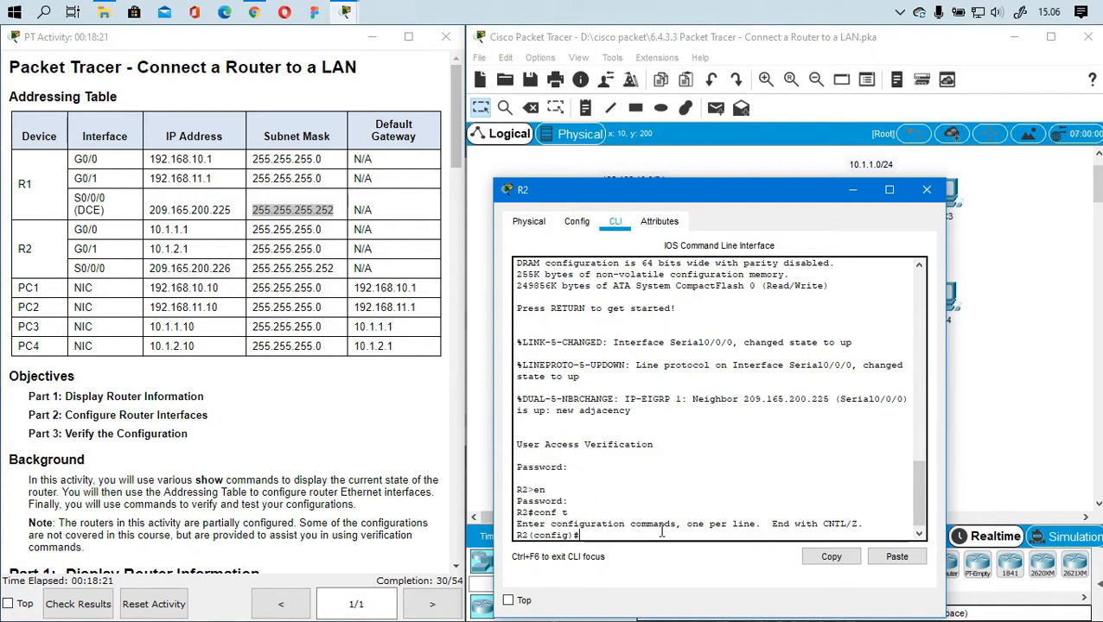
text(int g0/0)
key(Return)
Assign IP address 10.1.1.1 with mask 255.255.255.0 to R2's g0/0 interface and activate it with no sh
text(ip)
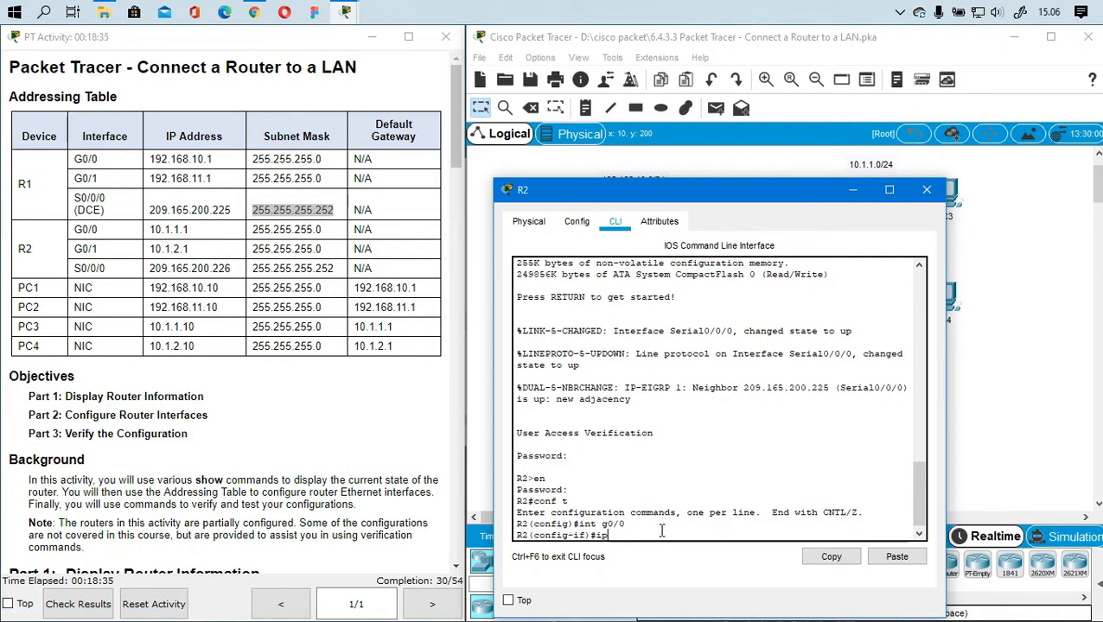
text( add 10.1.1.1 255.255.255.0)
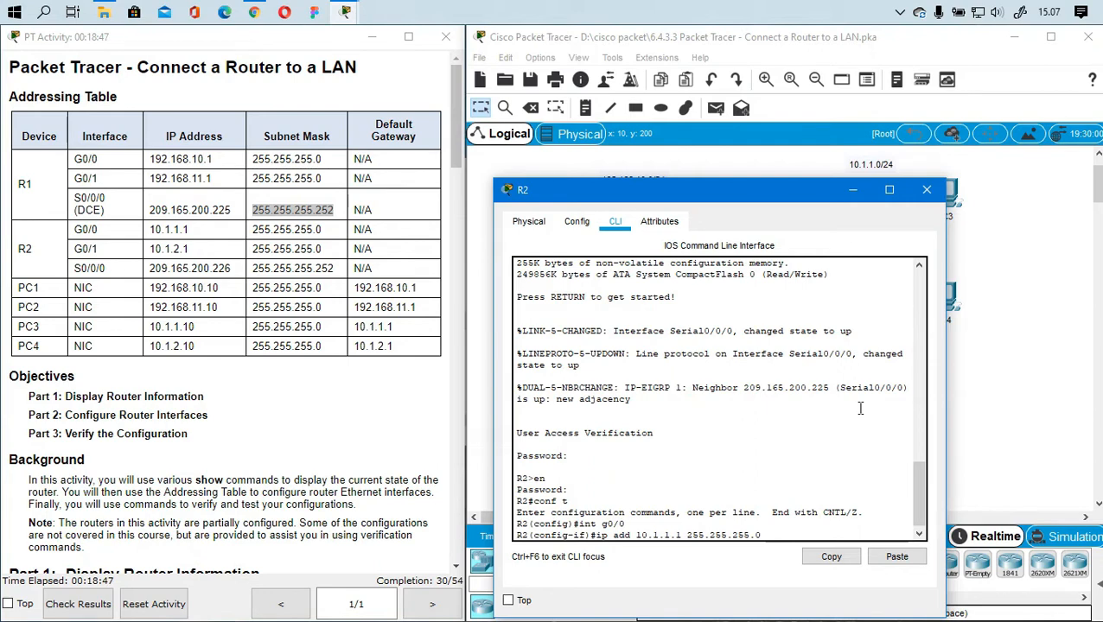
key(Return)
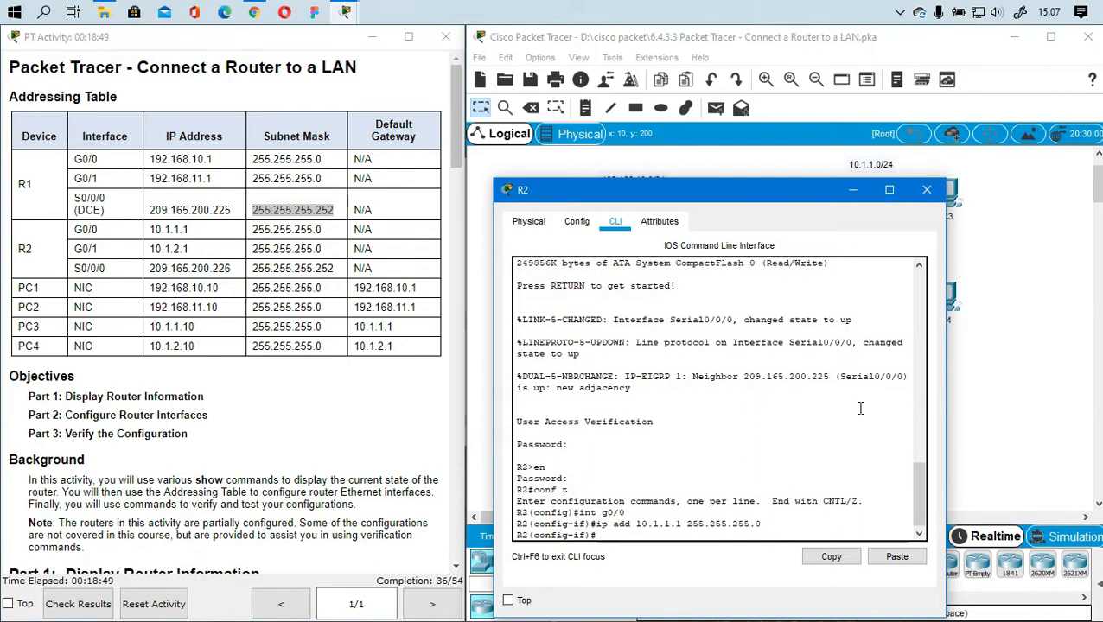
text(no sh)
key(Return)
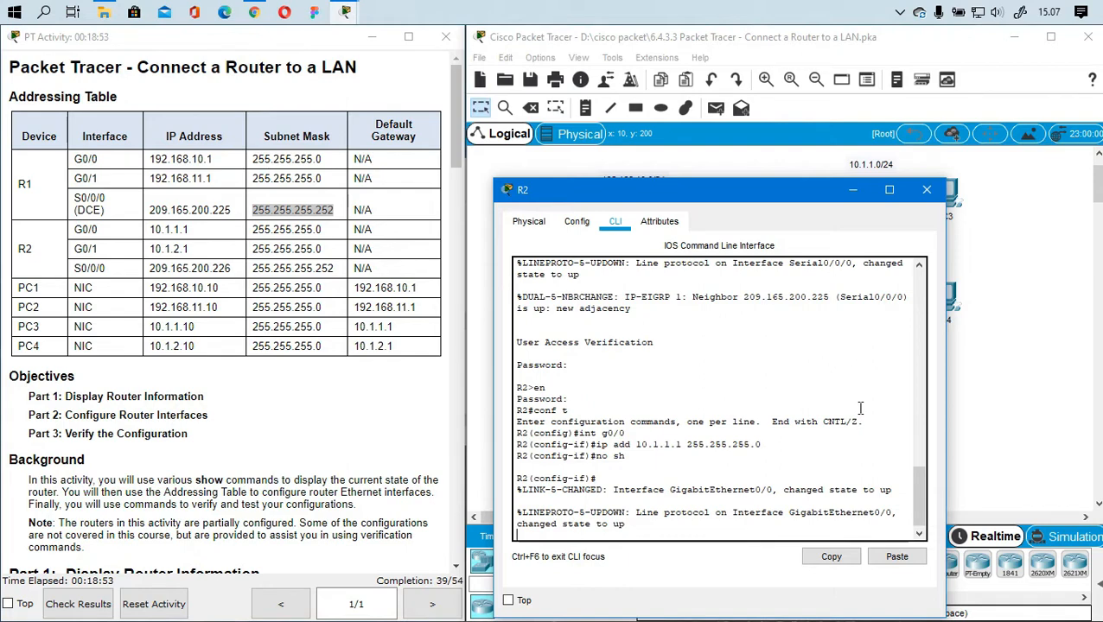
key(Return)
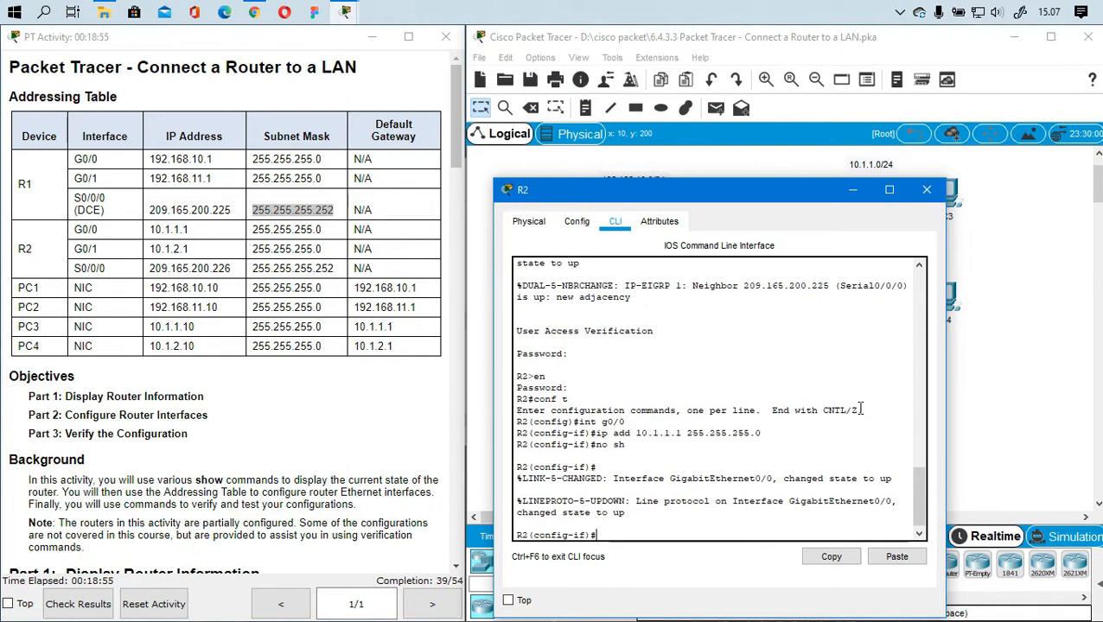
Set the description of R2's g0/0 interface to LAN connection to S1, reusing the wording from Part 2, Step 1 of the instructions
text(des LAN)
scroll(214, 412, down, 10)
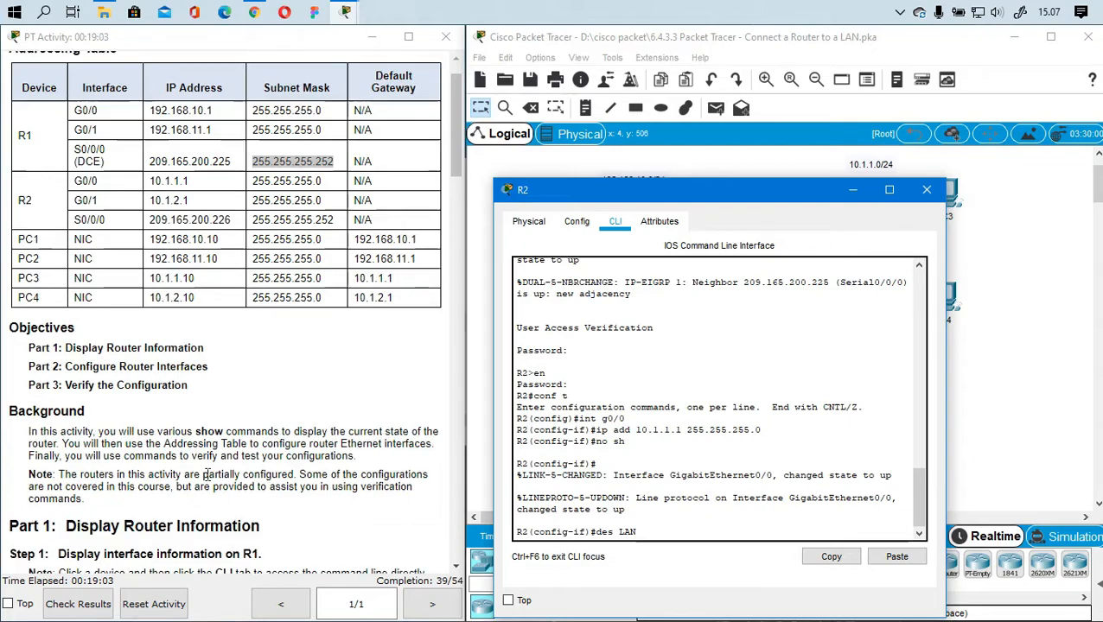
scroll(214, 411, down, 3)
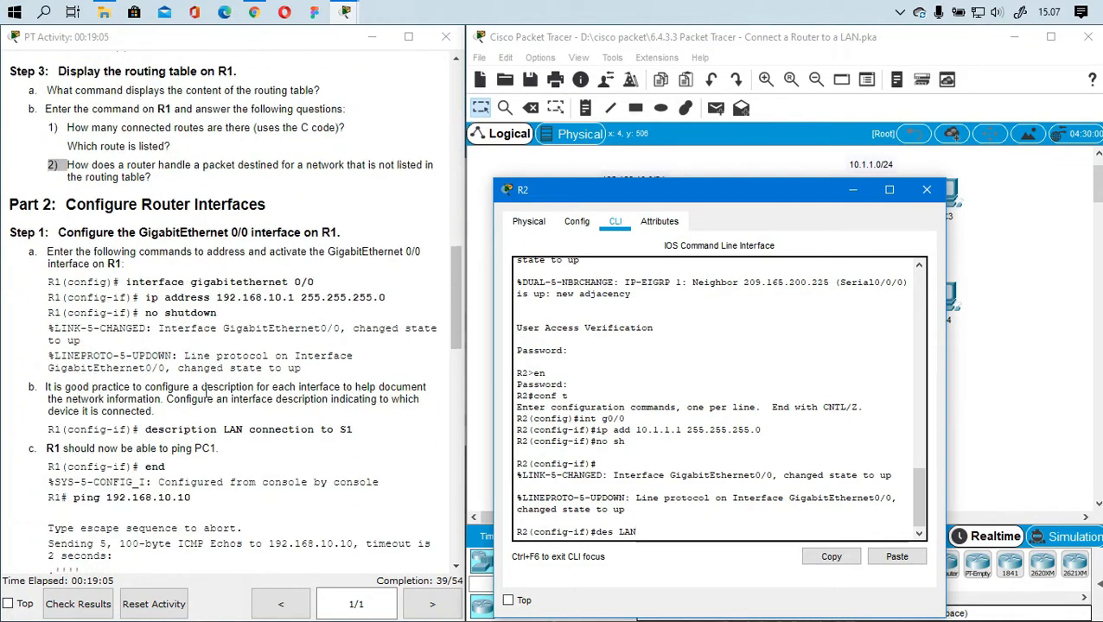
scroll(281, 303, down, 3)
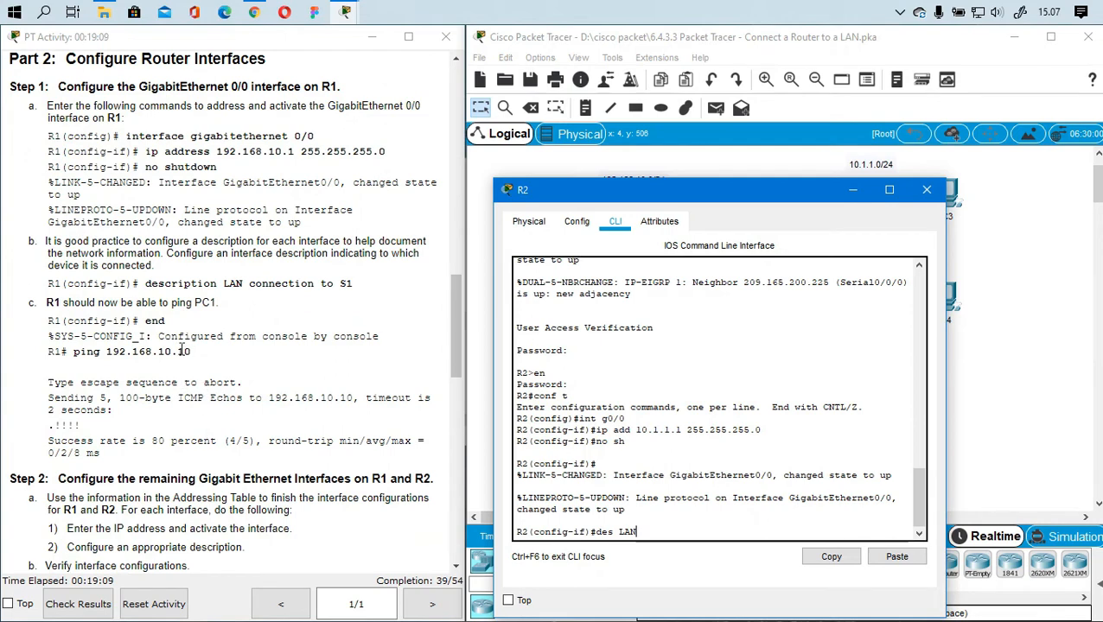
click(361, 288)
drag(361, 288, 229, 292)
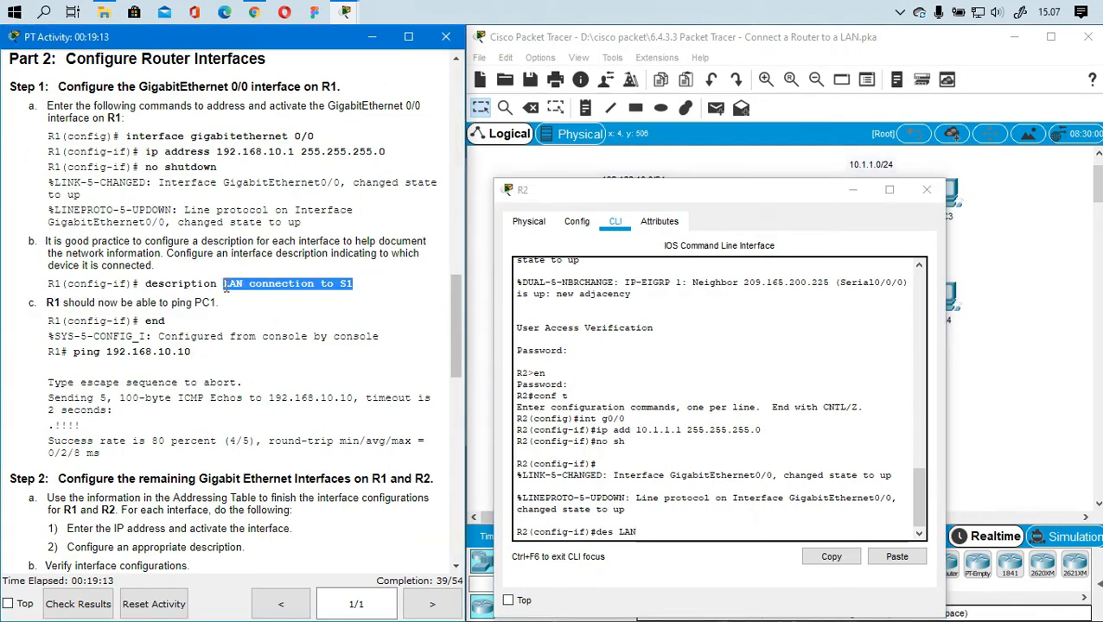
click(667, 530)
key(BackSpace)
key(BackSpace)
key(BackSpace)
key(BackSpace)
click(892, 559)
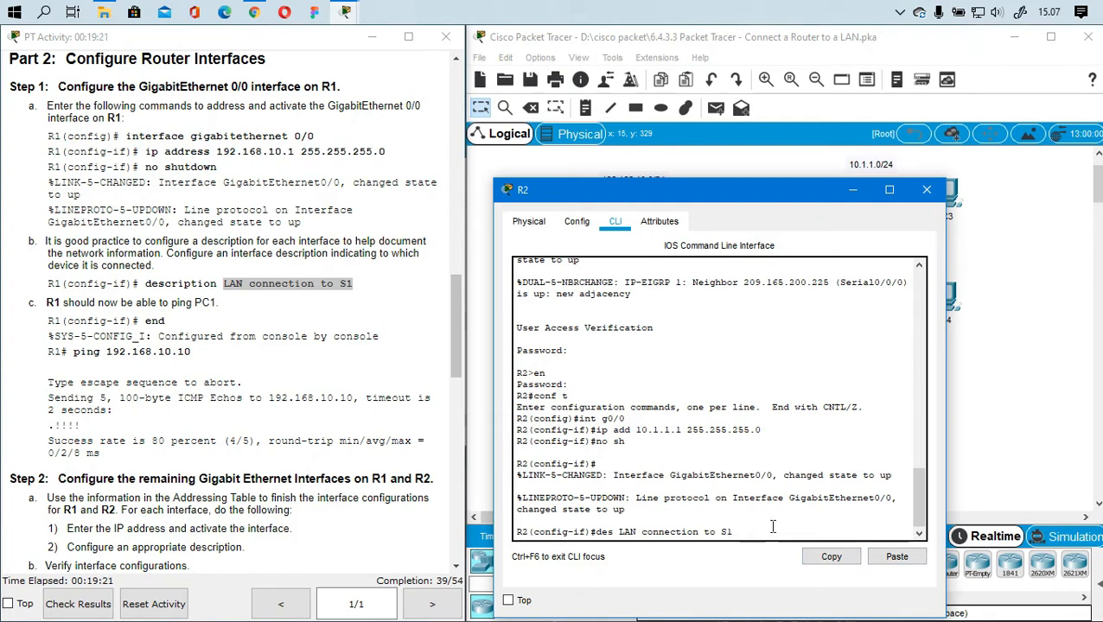
key(Return)
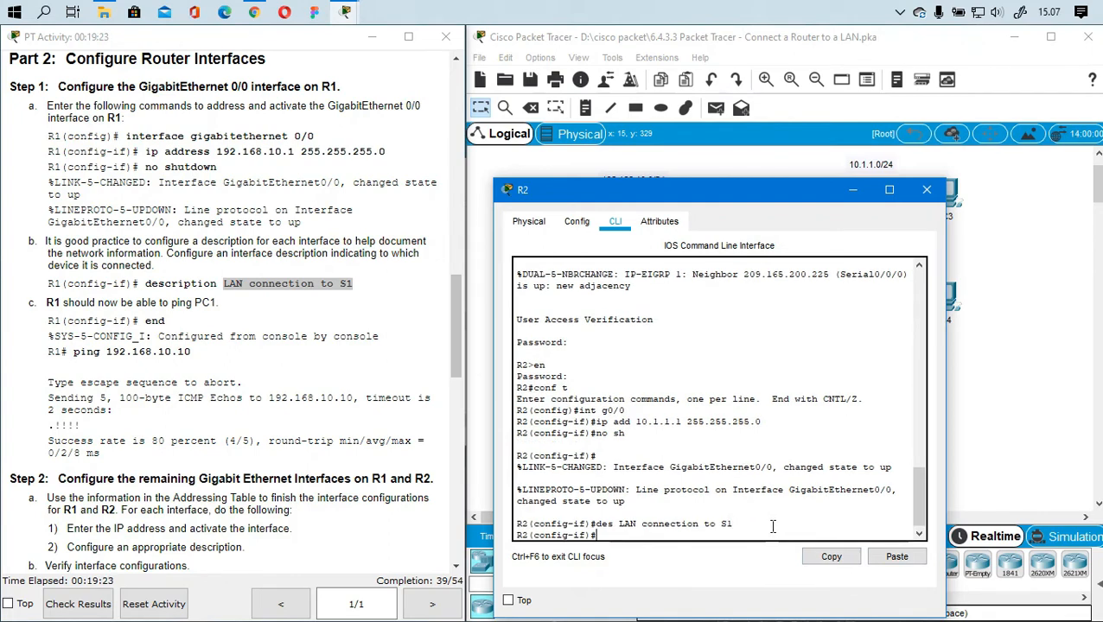
Exit R2's g0/0 interface configuration and open interface g0/1, as listed in the Addressing Table
text(EXIT)
key(BackSpace)
key(BackSpace)
key(BackSpace)
key(BackSpace)
text(exit)
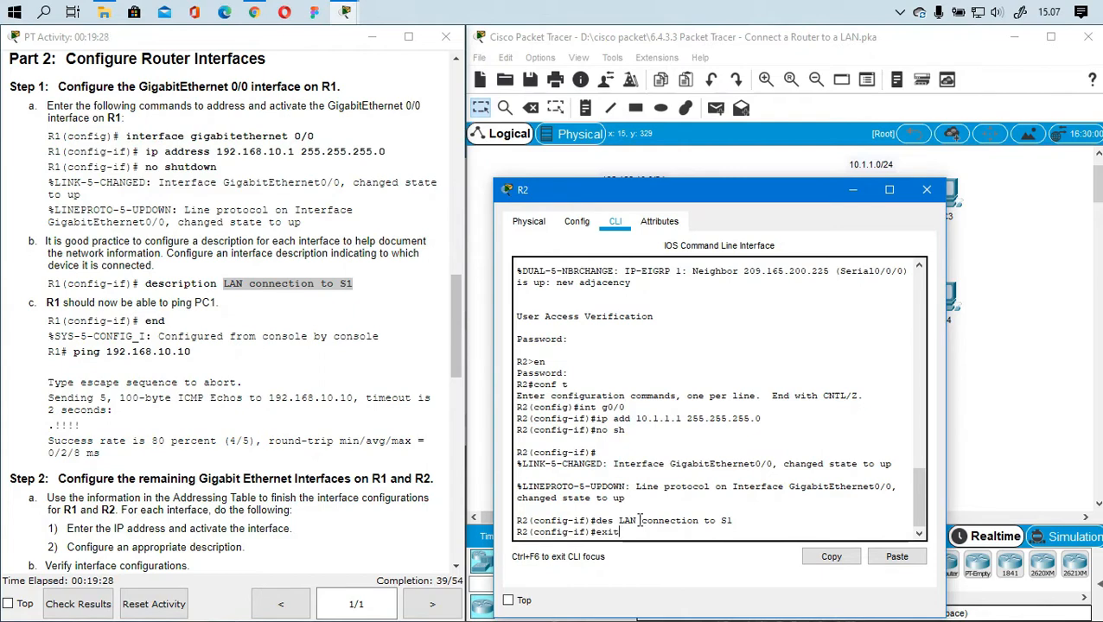
key(Return)
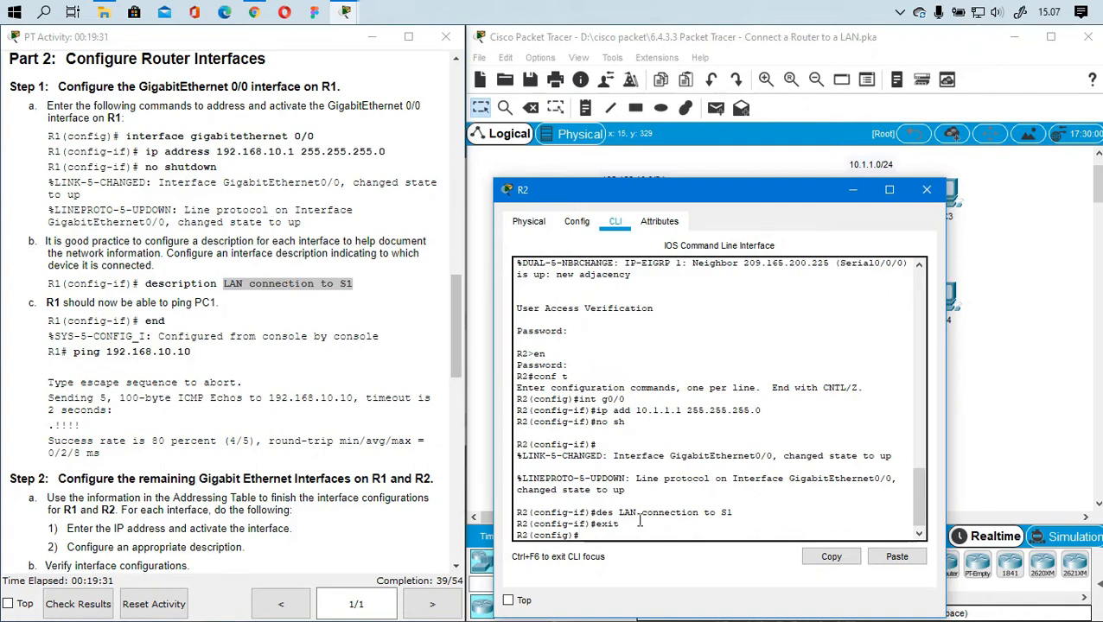
text(int g0)
scroll(134, 389, up, 10)
scroll(134, 388, up, 5)
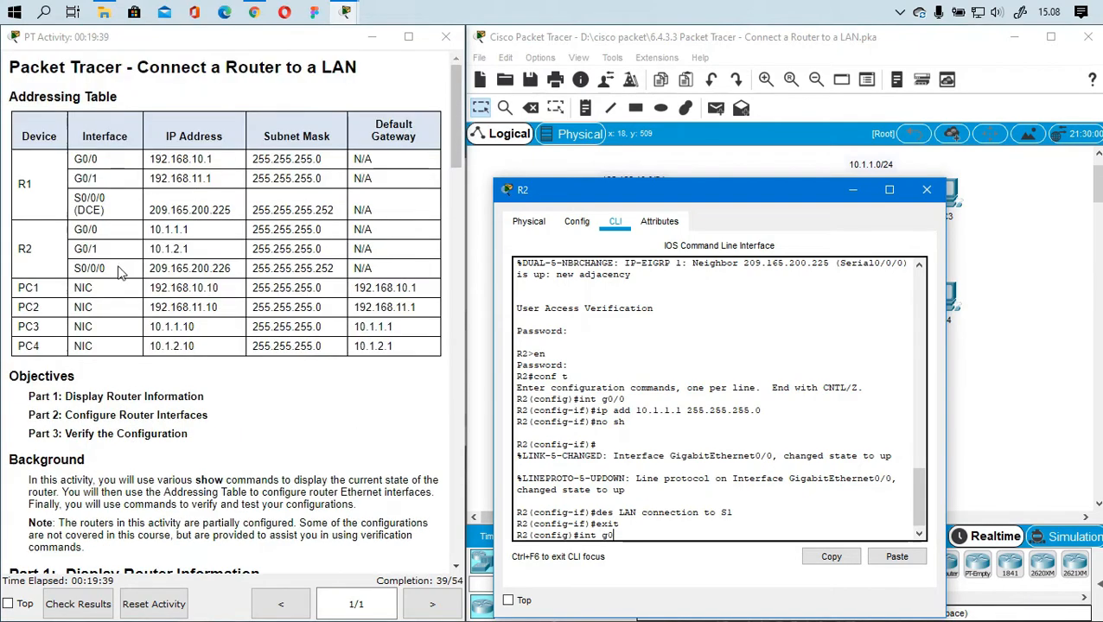
text(/1)
key(Return)
Assign IP address 10.1.2.1 with mask 255.255.255.0 to R2's g0/1 interface and activate it with no sh
text(ip add)
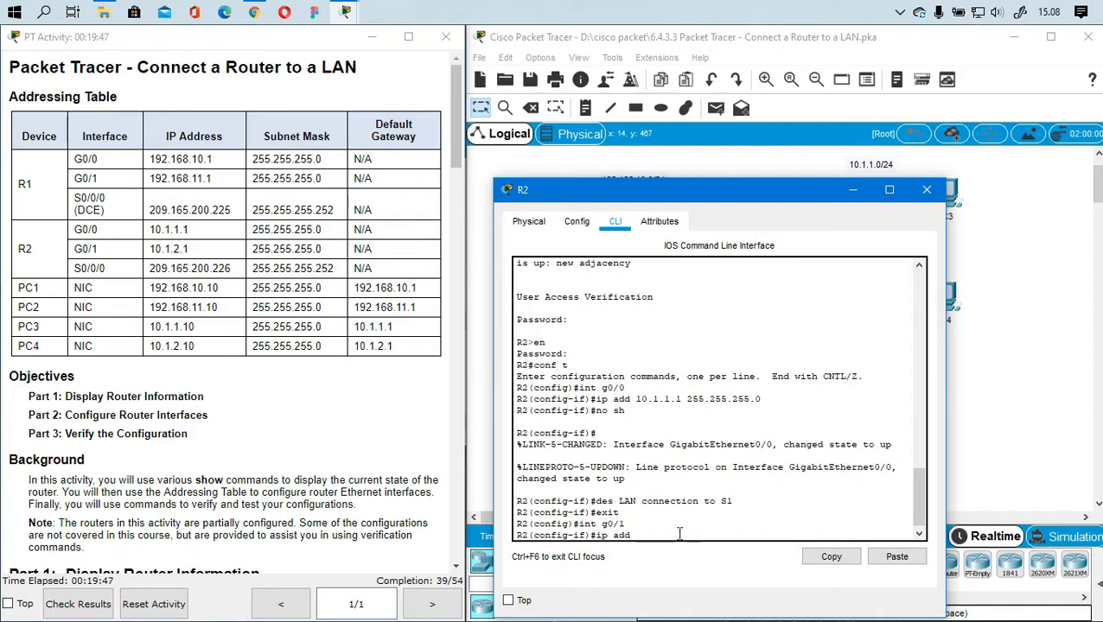
text( 10.1.2.1)
drag(252, 249, 323, 250)
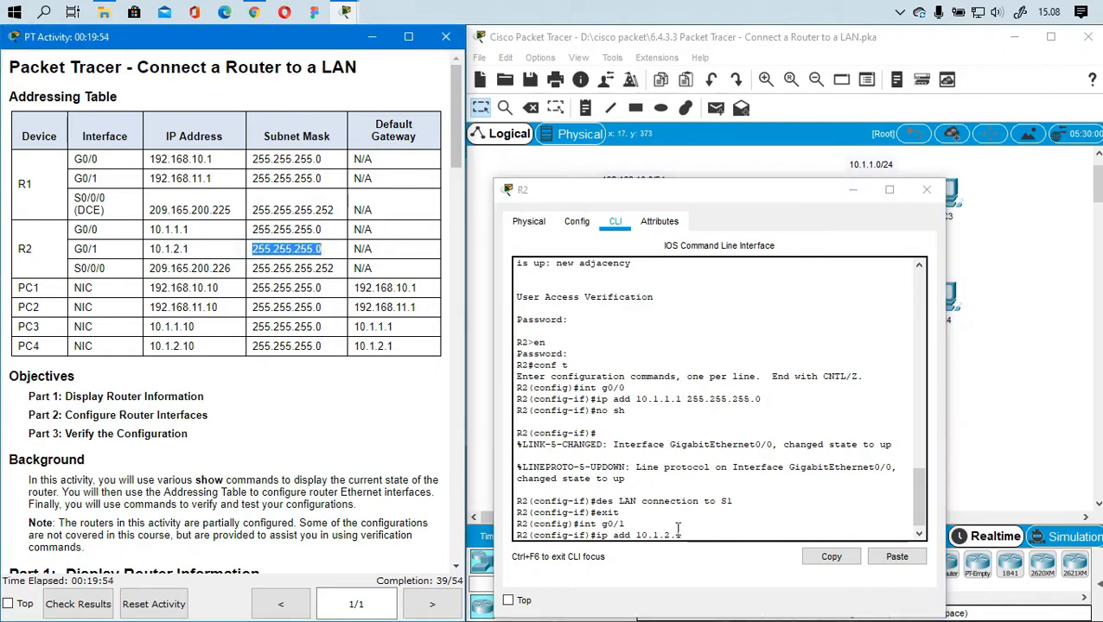
click(773, 553)
click(907, 558)
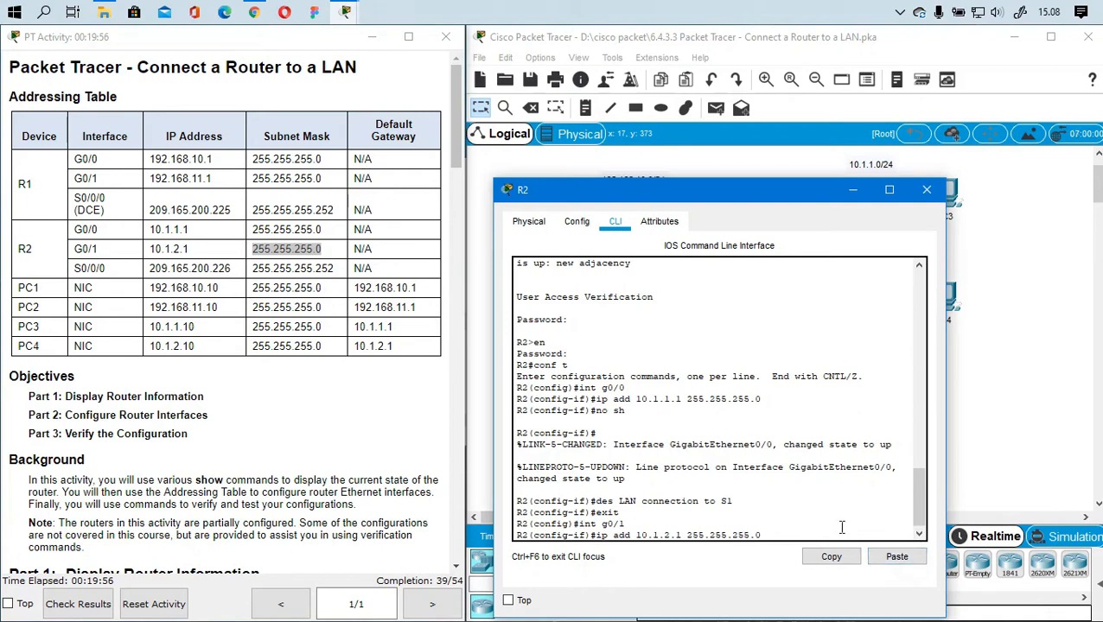
key(Return)
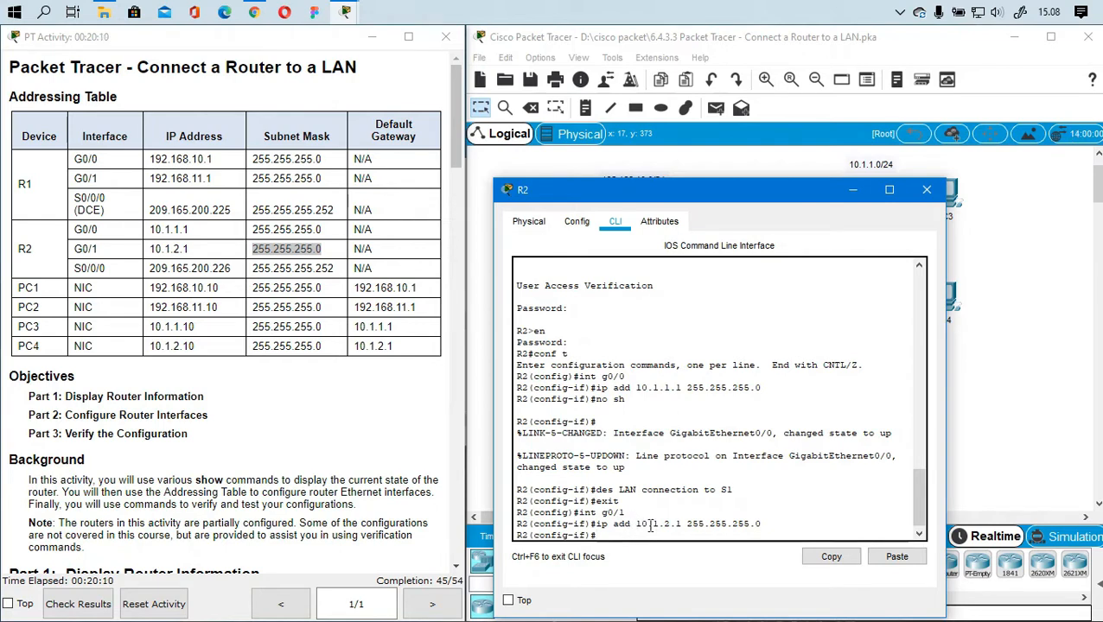
text(no sh)
key(Return)
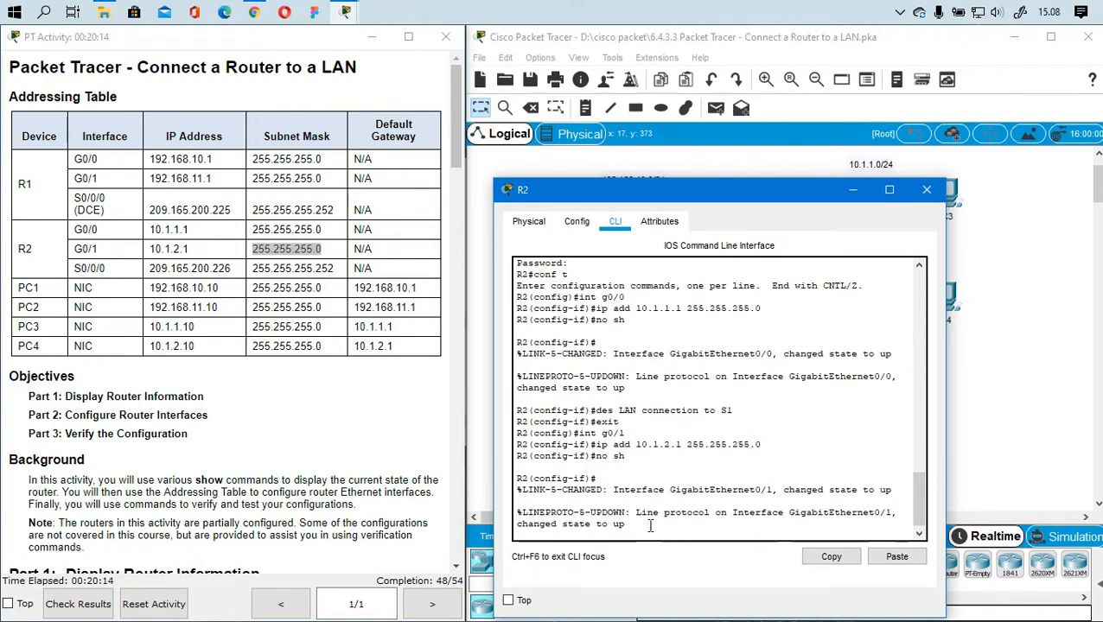
key(Return)
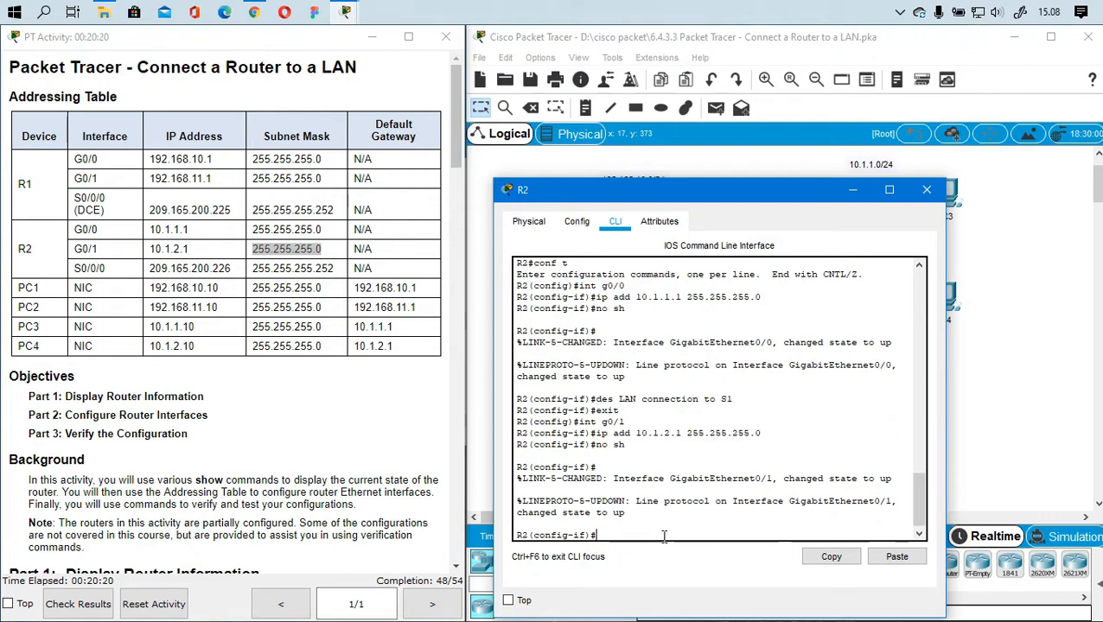
Set the description of R2's g0/1 interface to LAN connection to S2 and exit to global configuration mode
text(int g0/1)
key(Up)
key(Up)
key(Up)
key(Up)
key(Up)
key(BackSpace)
text(2)
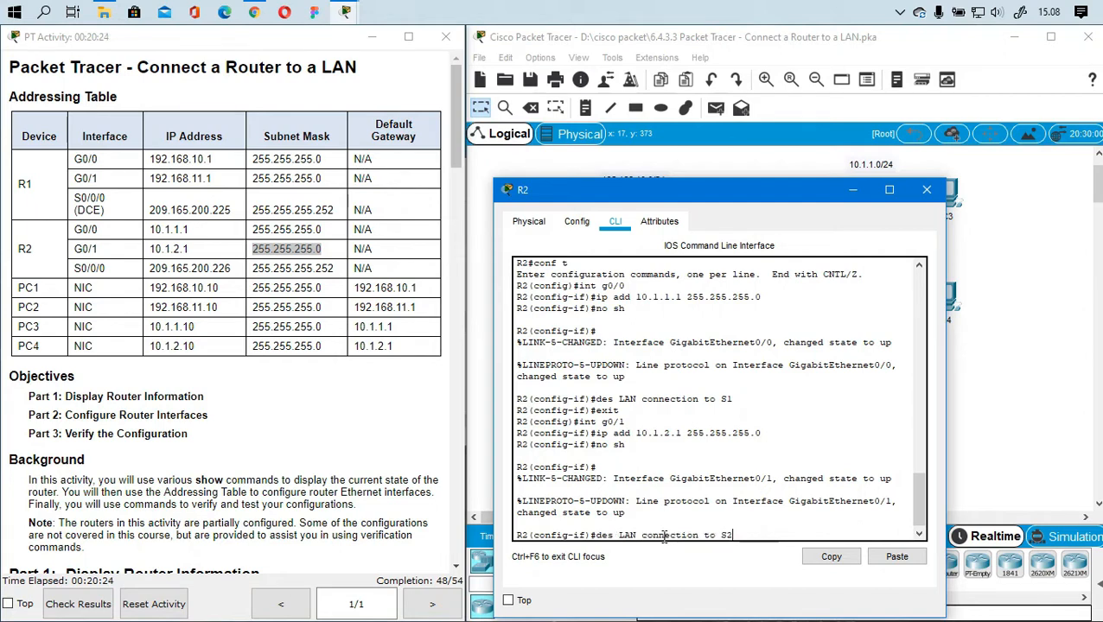
key(Return)
text(exit)
key(Return)
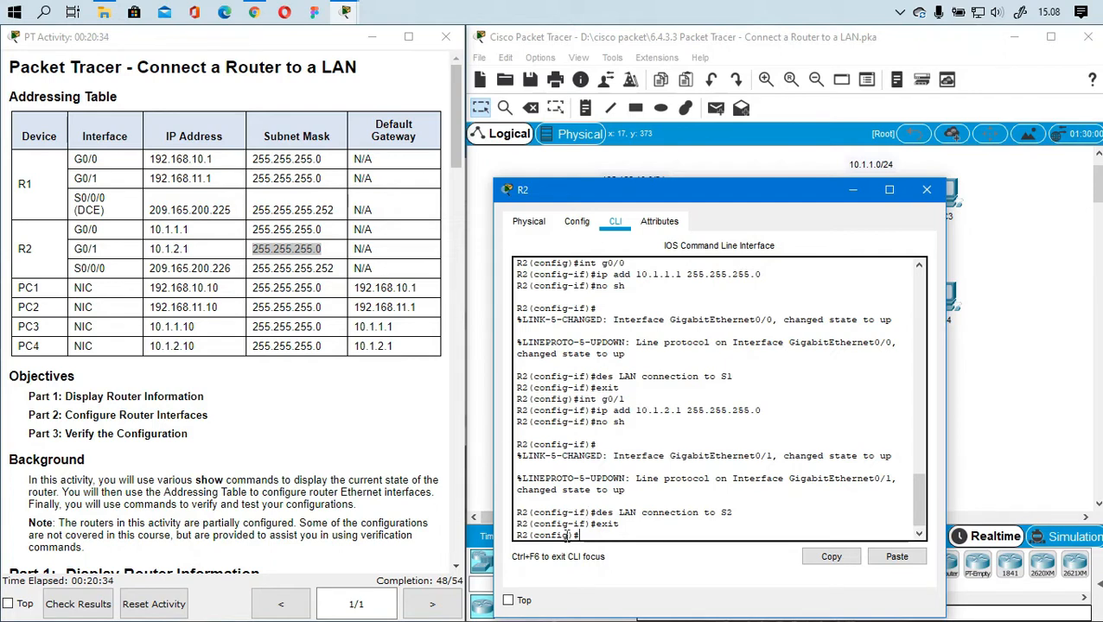
Open serial interface s0/0/0 from R2's global configuration mode
drag(569, 536, 532, 536)
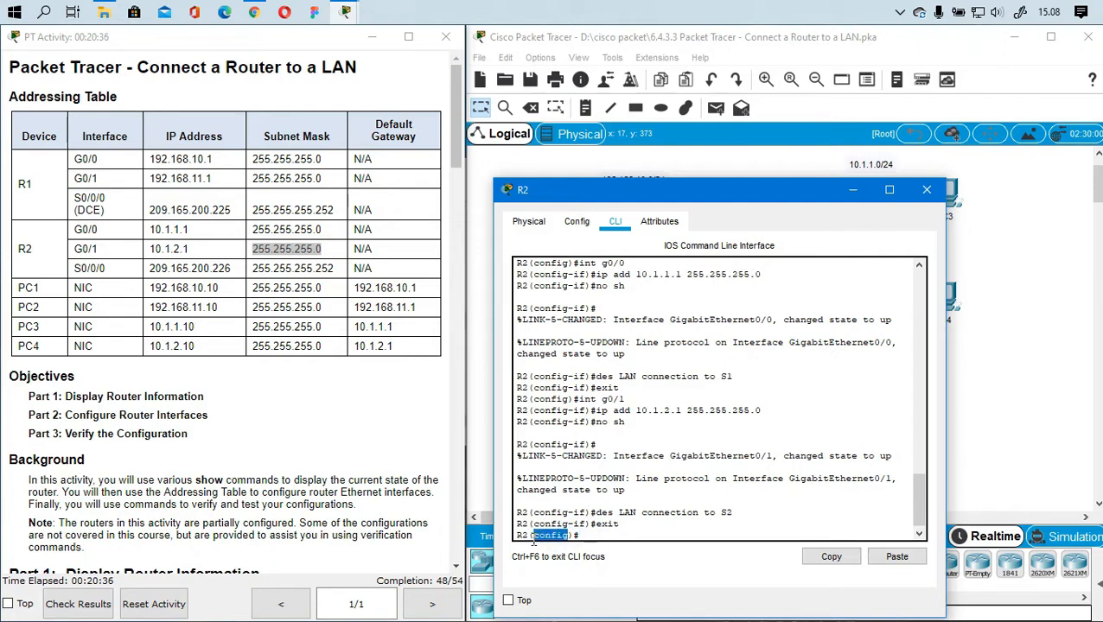
click(597, 536)
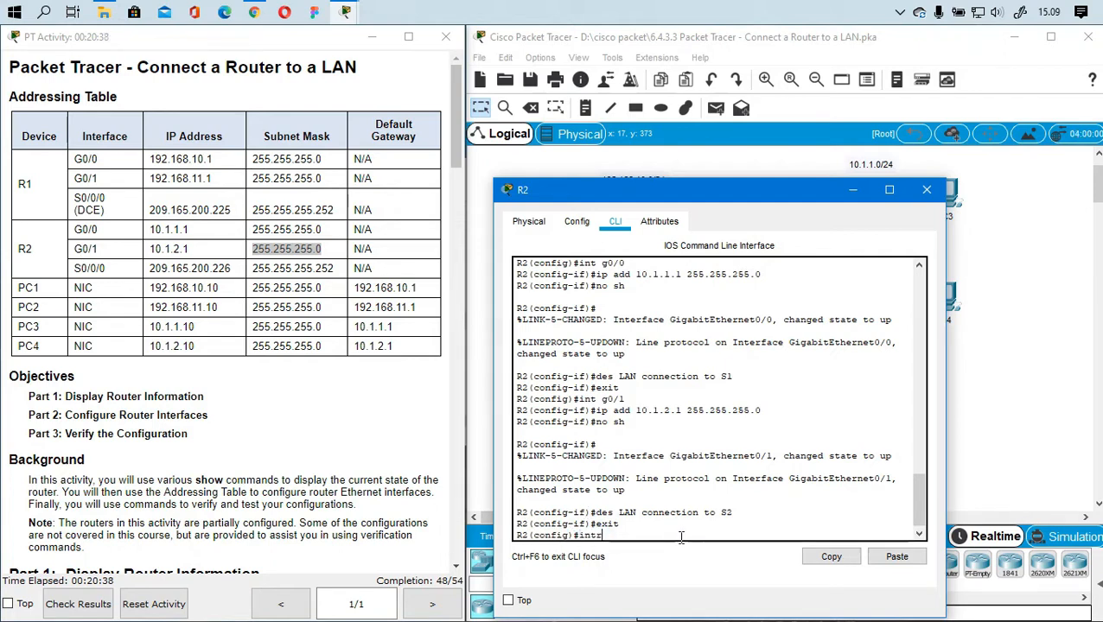
text(int s0/0/0)
key(Return)
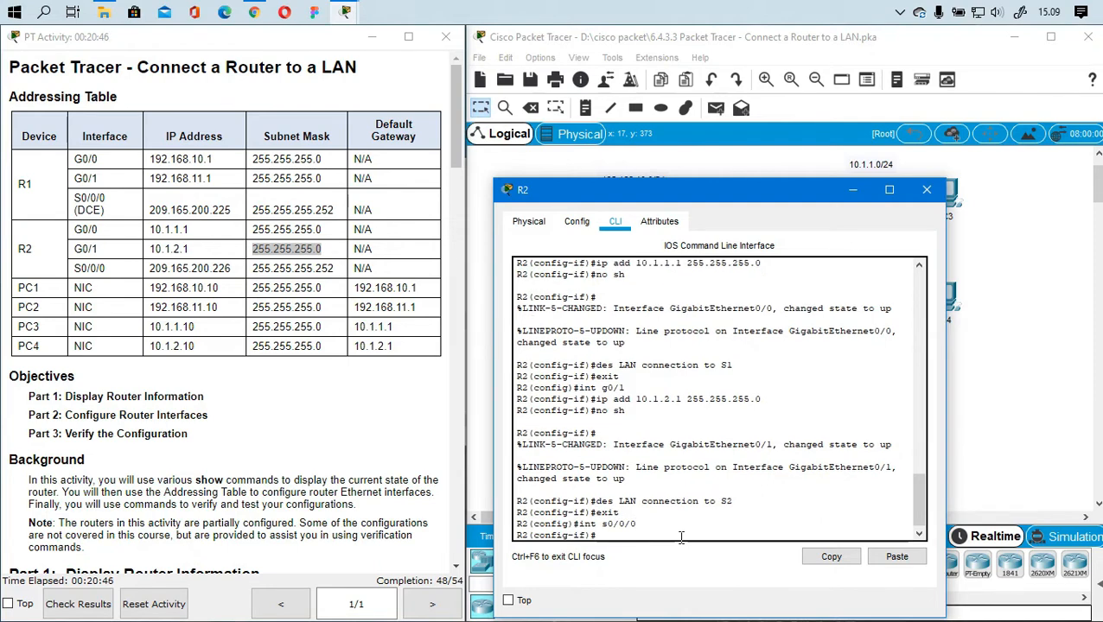
Assign IP address 209.165.200.226 with mask 255.255.255.252 to R2's s0/0/0 interface and activate it with no sh
text(ip add)
drag(149, 269, 235, 275)
click(647, 531)
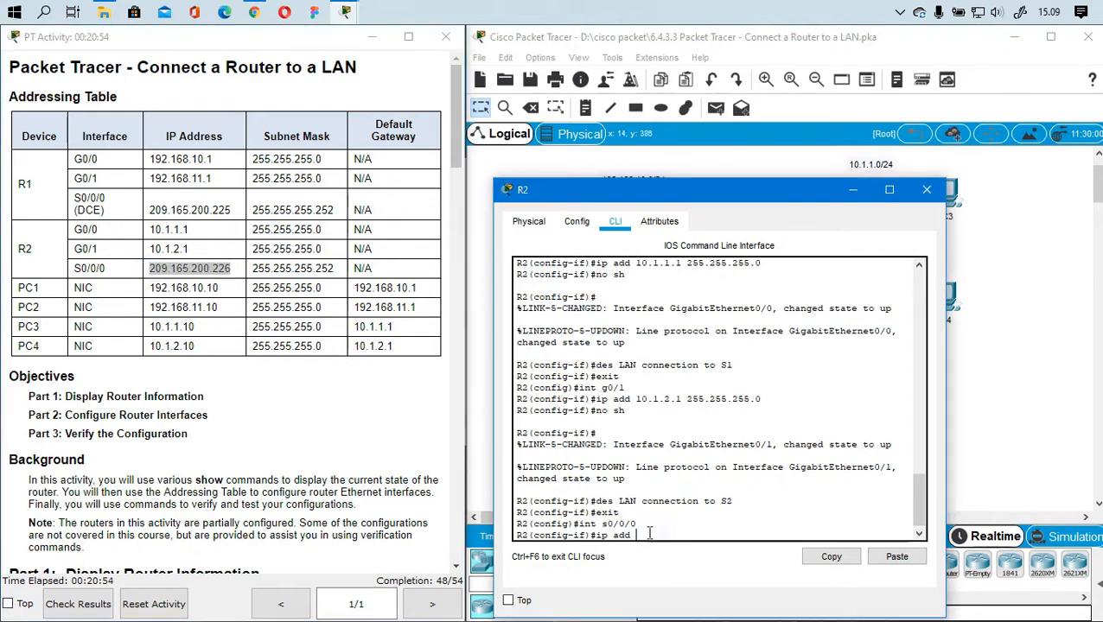
click(897, 556)
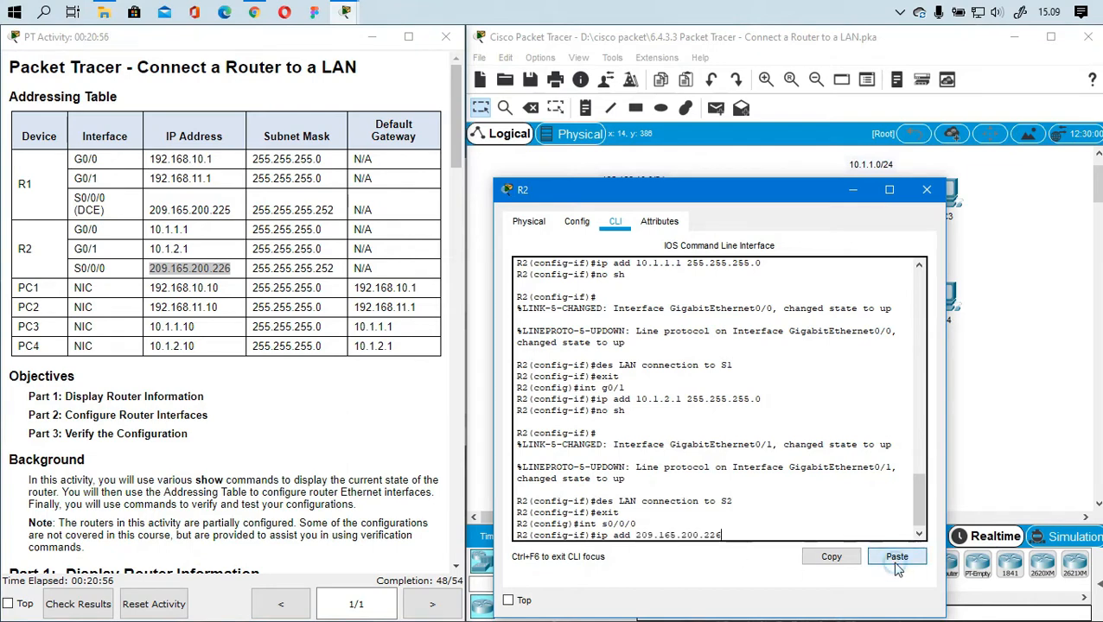
drag(253, 270, 342, 279)
key(ctrl+c)
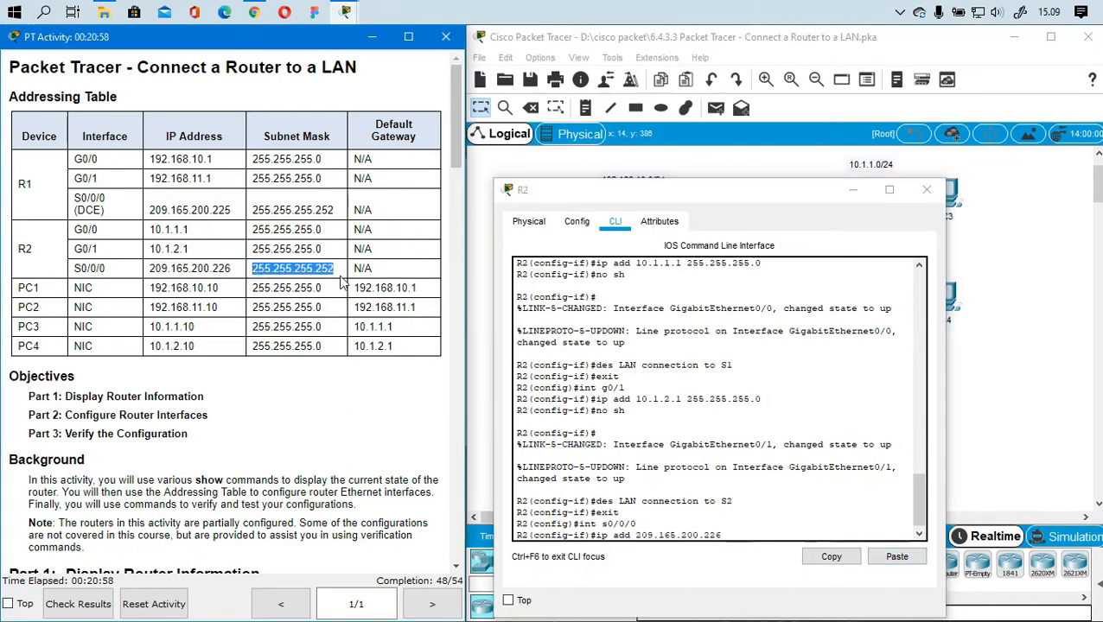
click(753, 527)
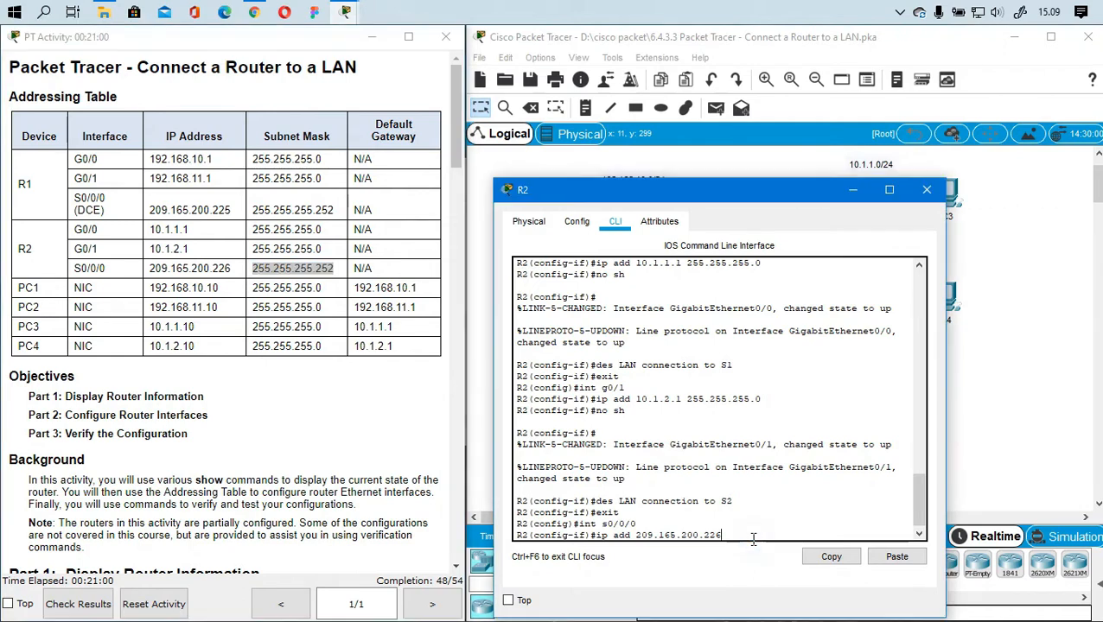
click(896, 559)
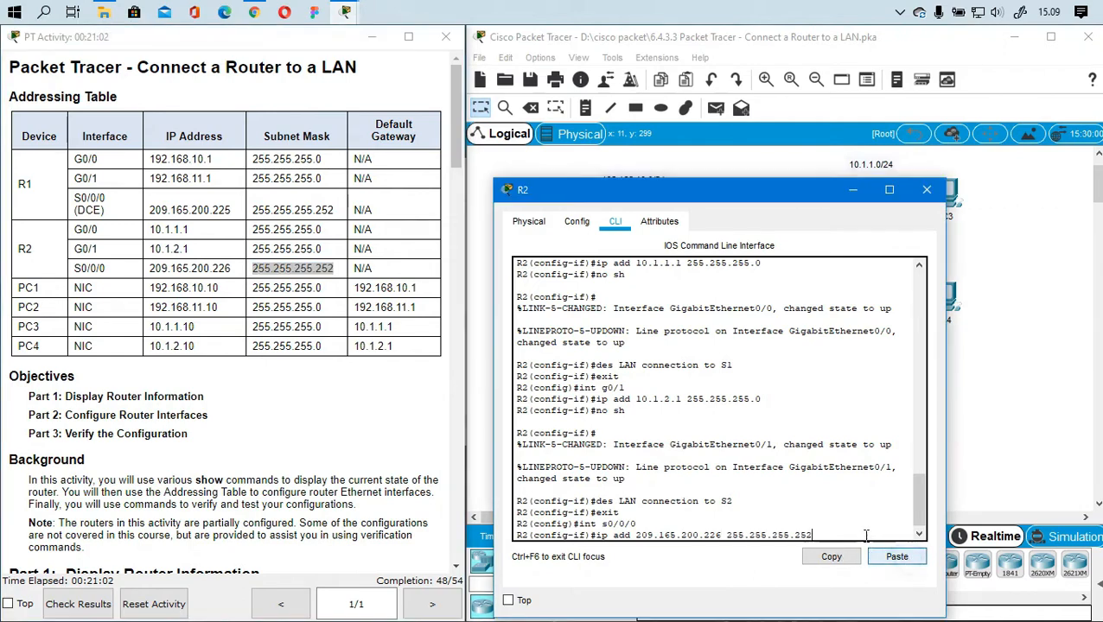
key(Return)
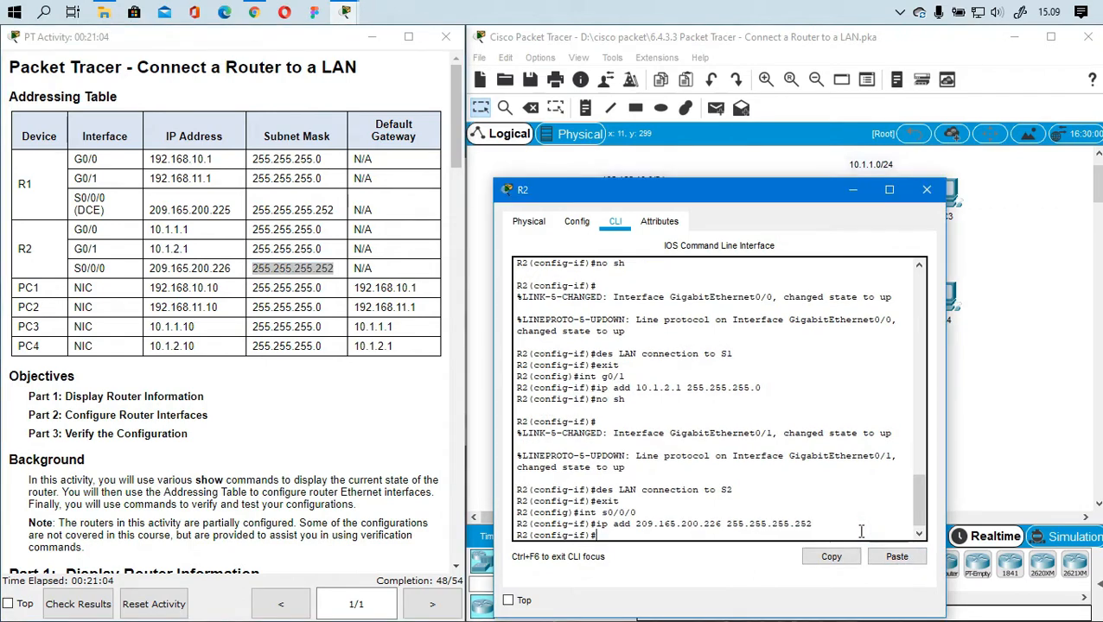
text(no sh)
key(Return)
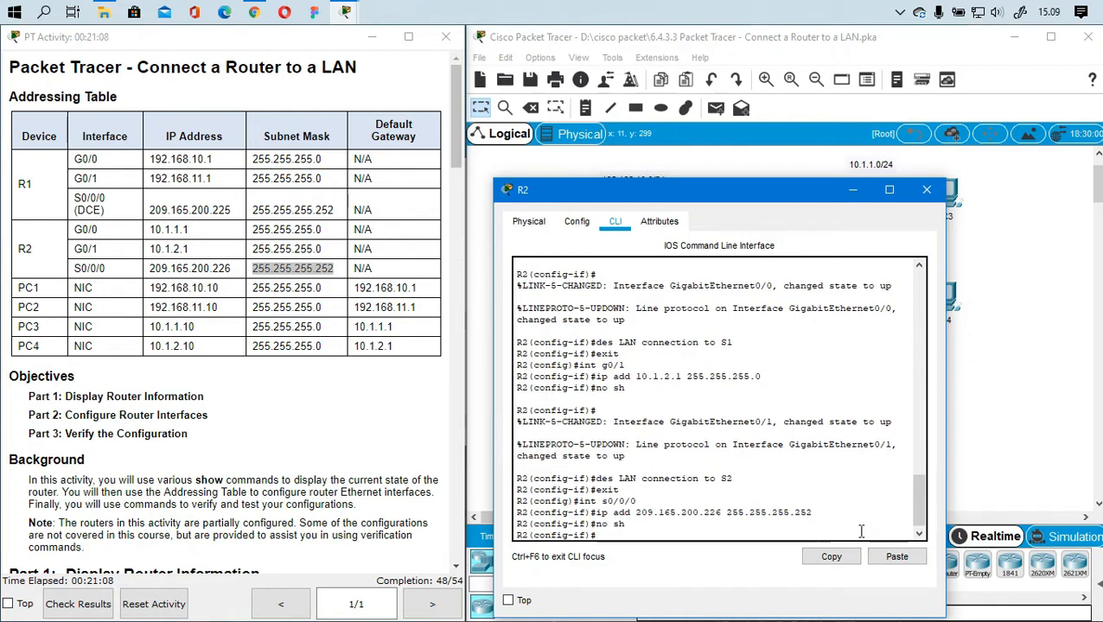
Set the description of R2's s0/0/0 interface to LAN Serial and exit to privileged EXEC mode
text(d)
text(des)
text( LAN)
text( Serial)
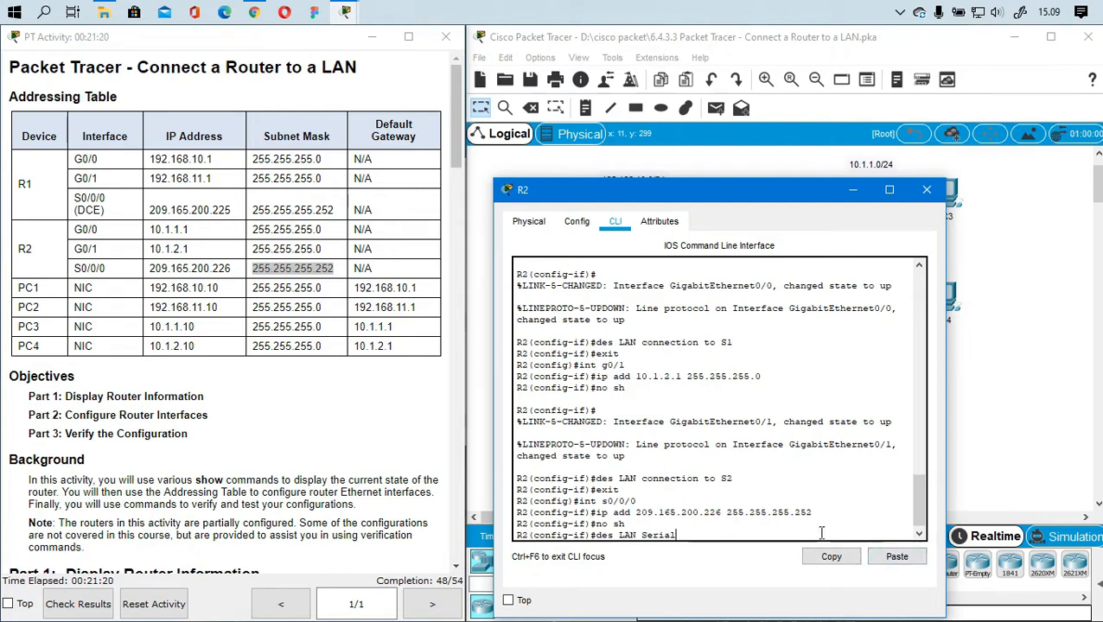
key(Return)
text(exit)
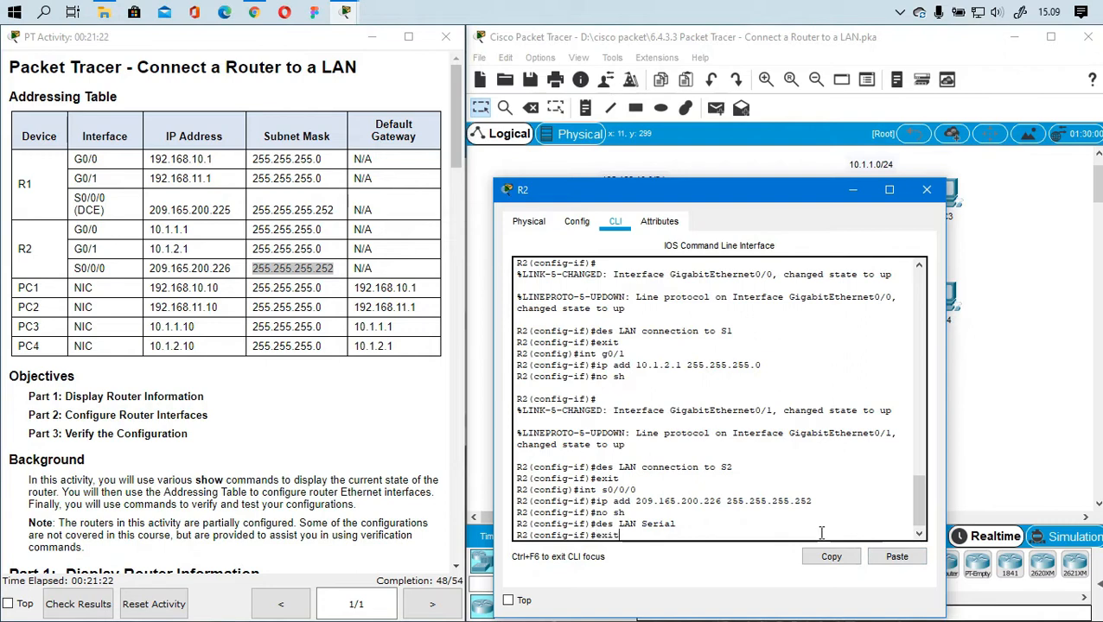
key(Return)
text(exit)
key(Return)
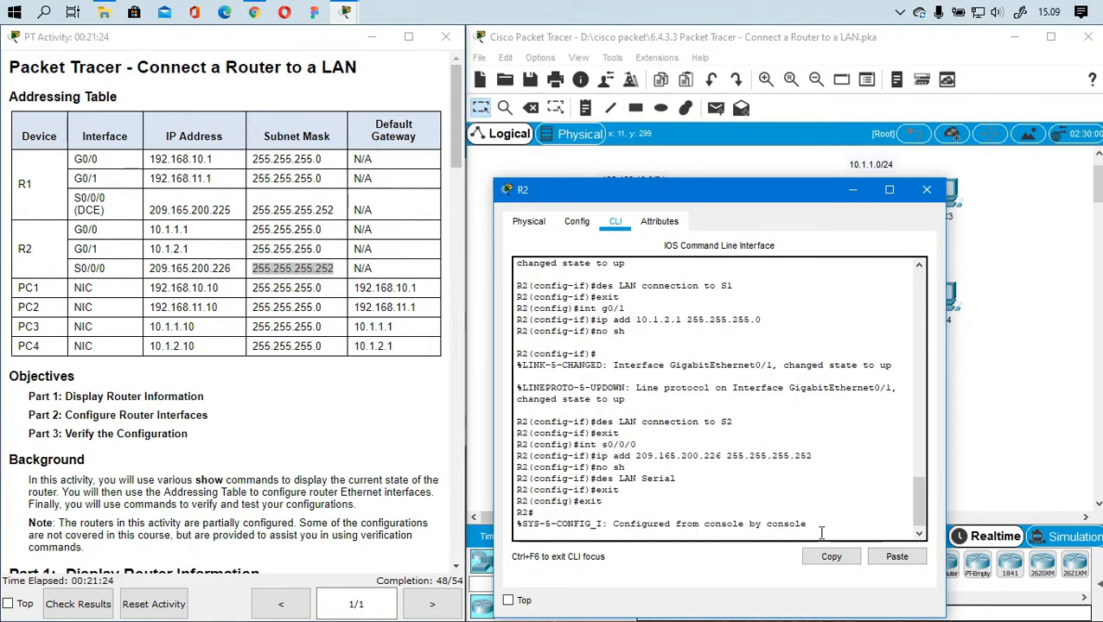
Minimize R2's window to check the link status in the topology, and return to R2's privileged EXEC prompt
click(852, 189)
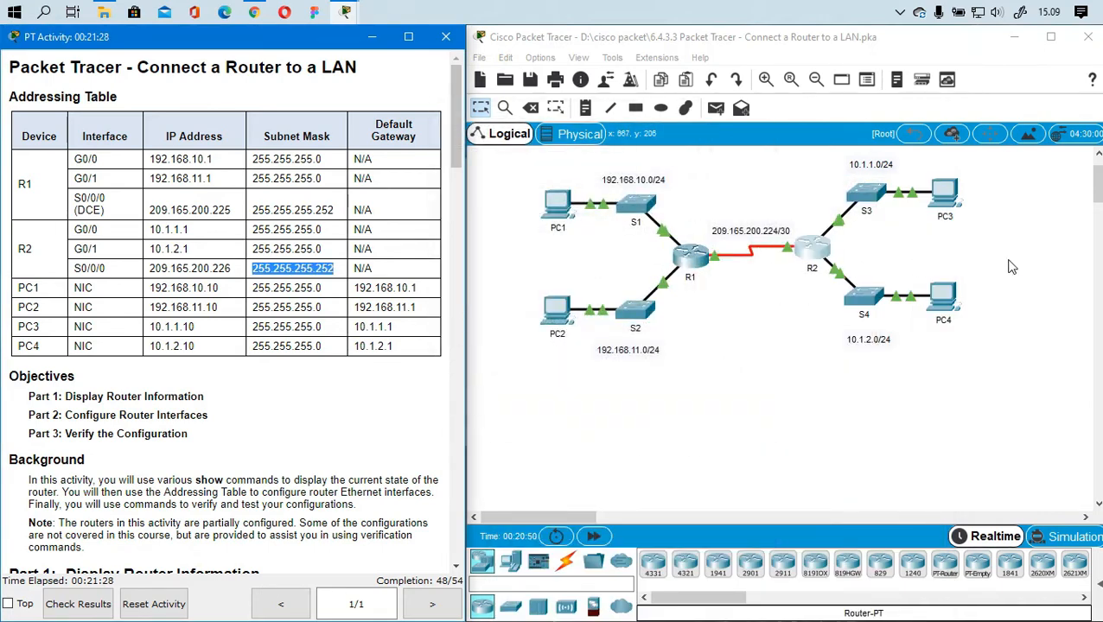
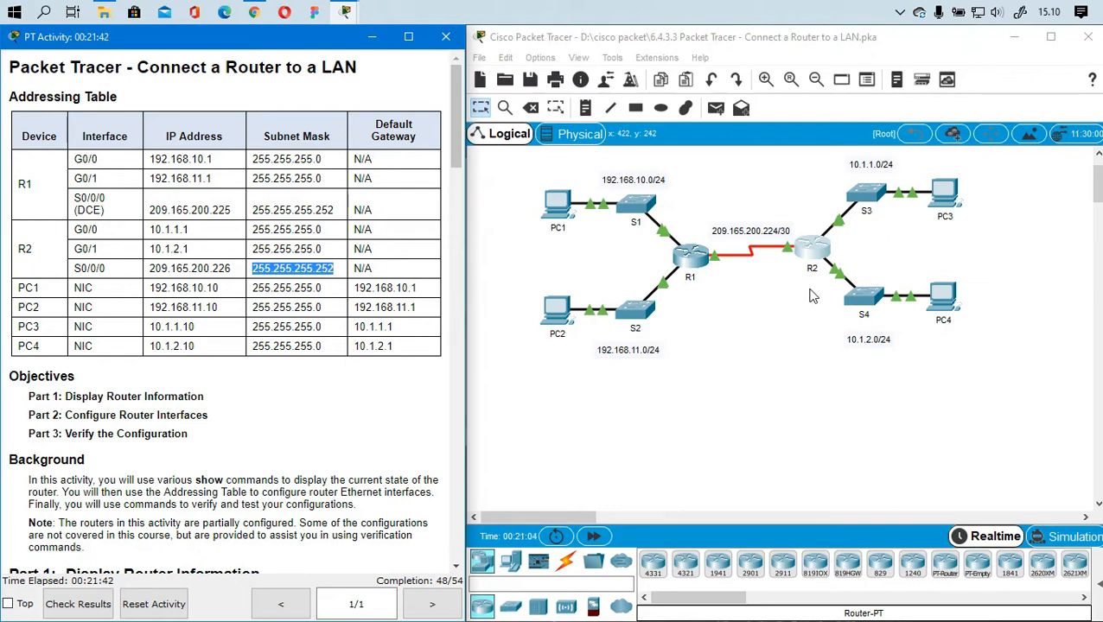
key(alt+Tab)
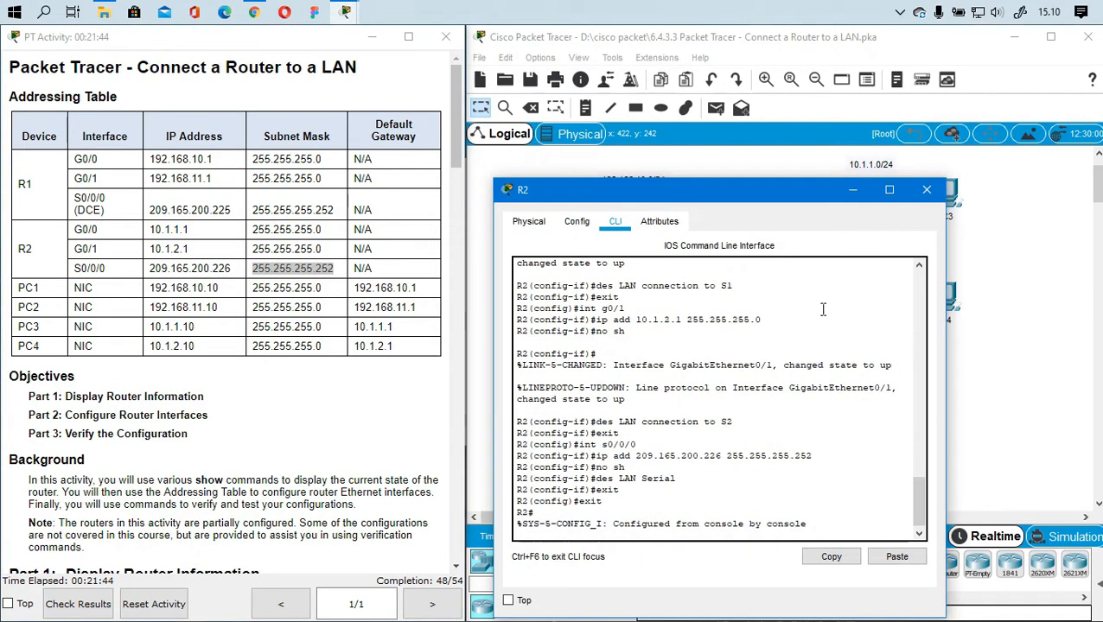
scroll(740, 420, down, 1)
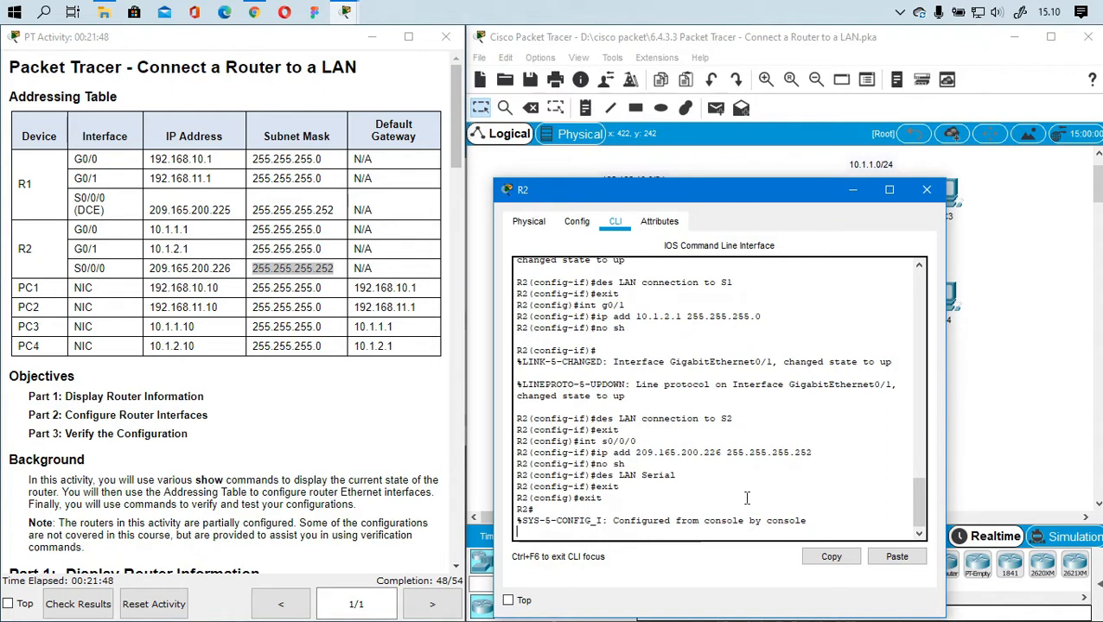
key(Return)
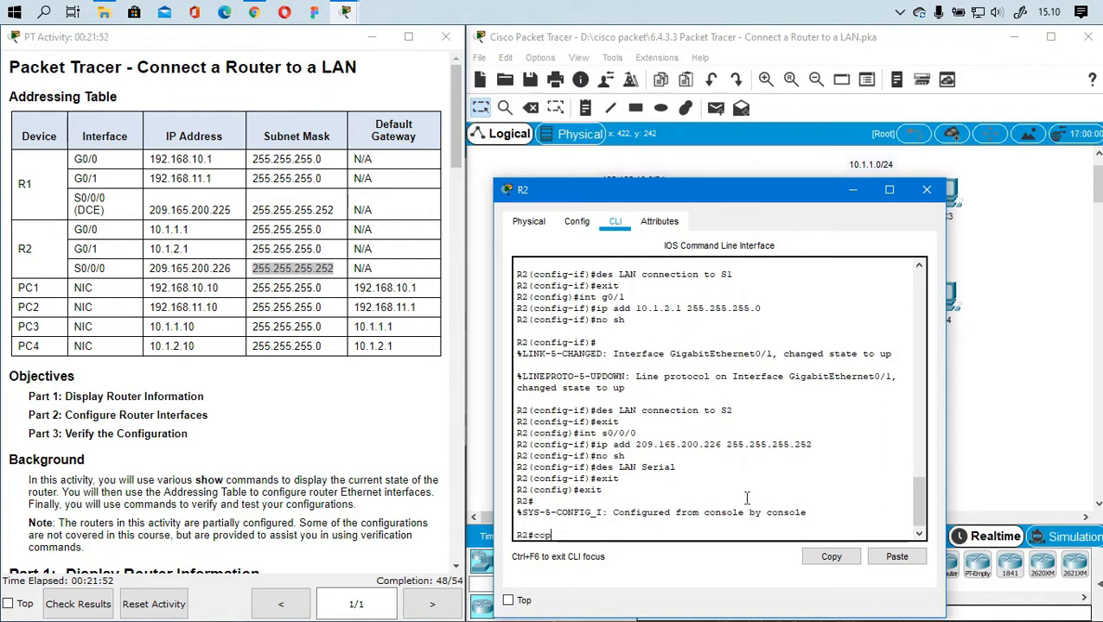
Begin the copy running-config command at R2's privileged EXEC prompt and review the activity's Step 3 on backing up configurations to NVRAM
text(copy running-config)
scroll(257, 444, down, 15)
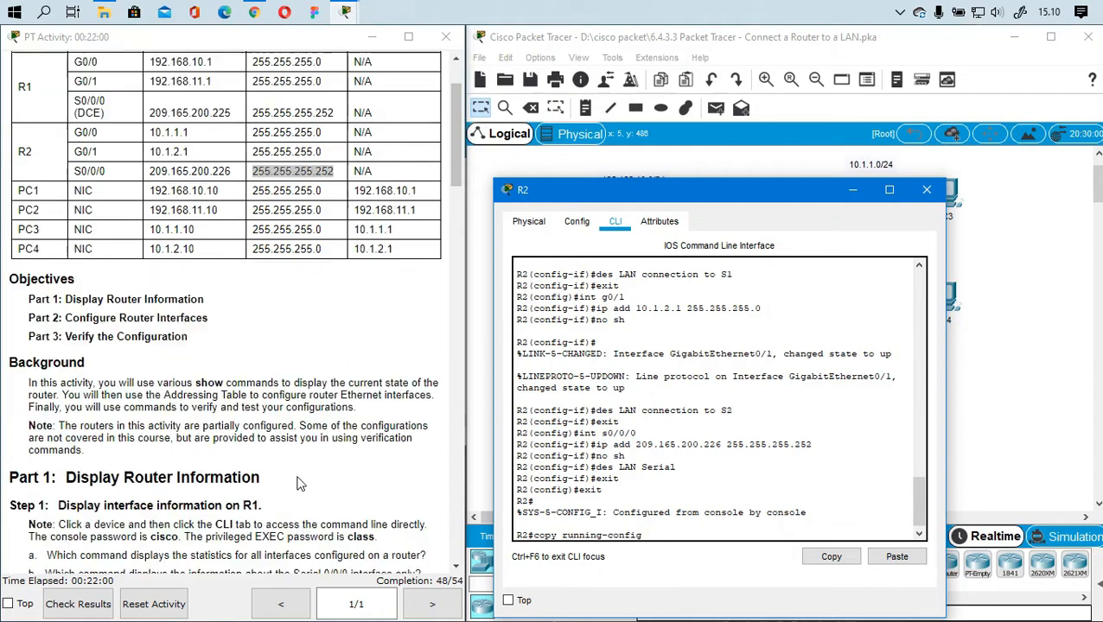
scroll(256, 444, down, 14)
scroll(256, 446, up, 8)
scroll(257, 444, up, 3)
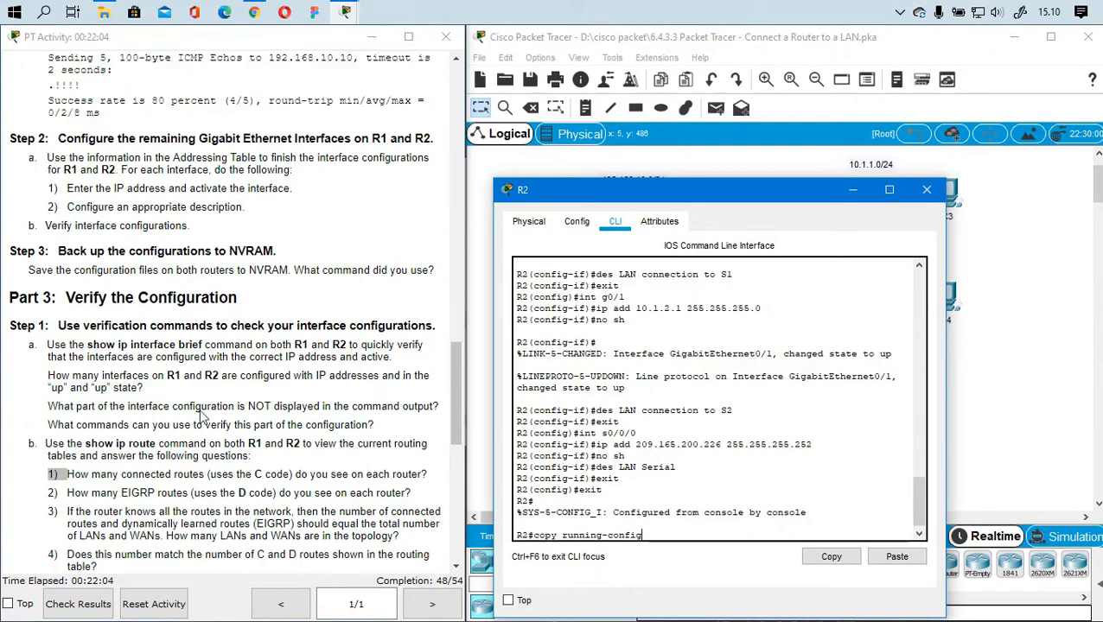
drag(247, 208, 48, 208)
drag(57, 250, 84, 251)
drag(157, 250, 331, 256)
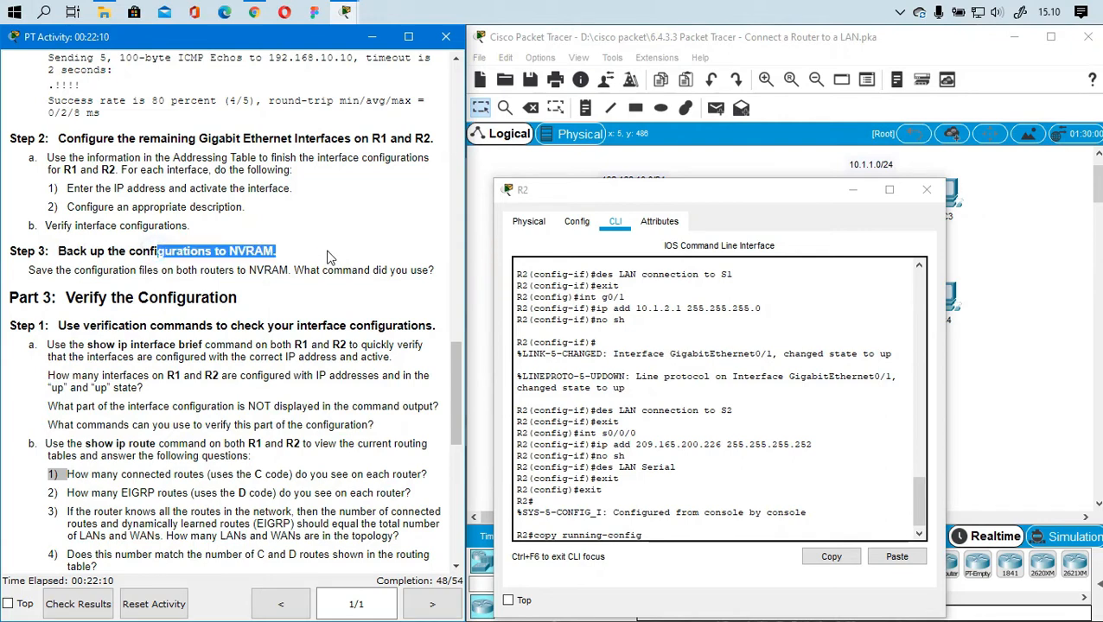
click(322, 245)
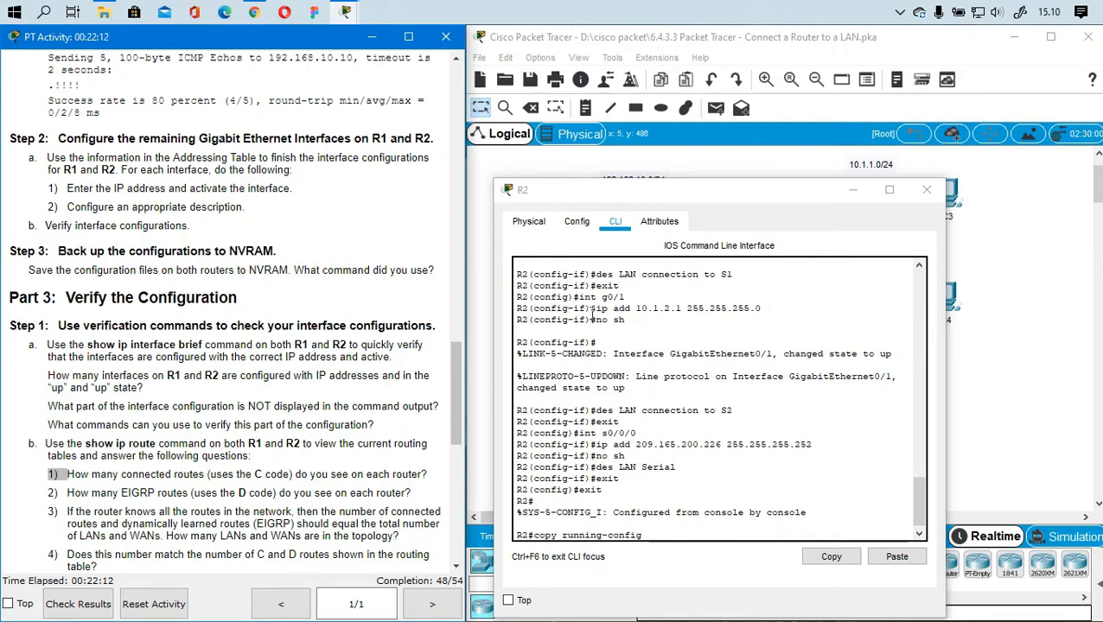
Complete R2's command as copy running-config startup-config, copy its text, and run it with the default destination filename
click(686, 536)
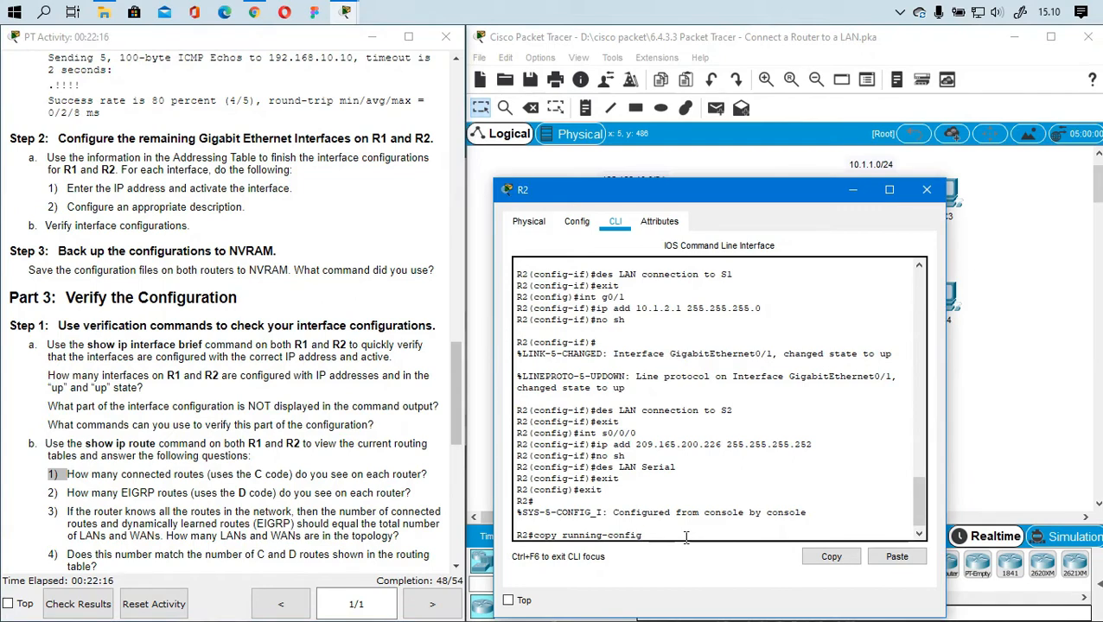
text(copy running-config startup-config)
mouse_move(730, 535)
mouse_down()
mouse_move(538, 541)
mouse_move(729, 534)
mouse_up()
click(809, 558)
click(747, 533)
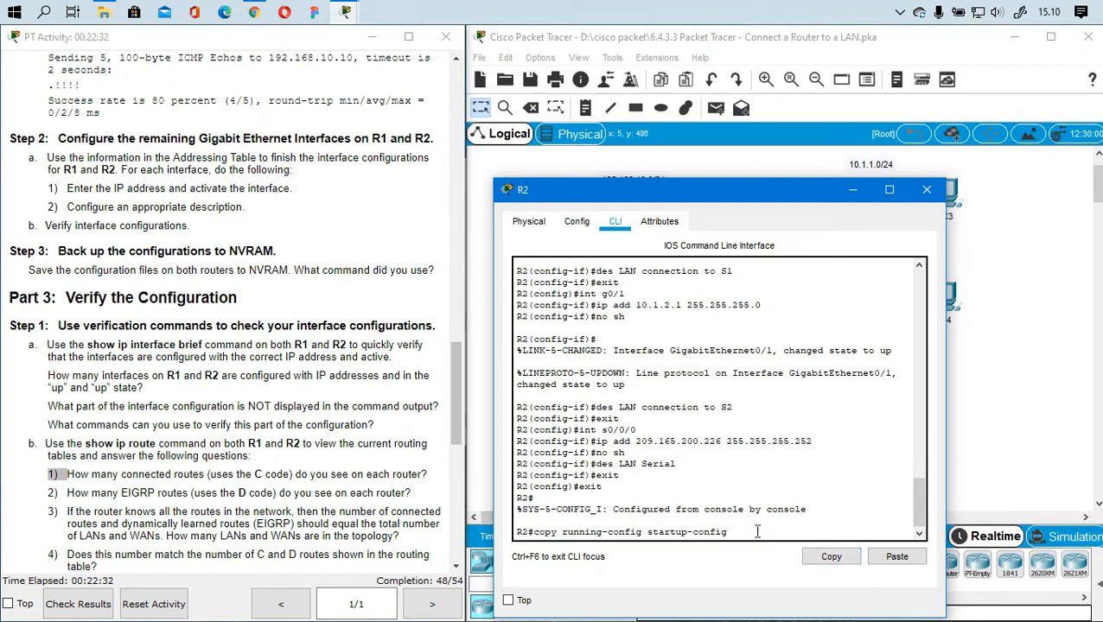
key(Return)
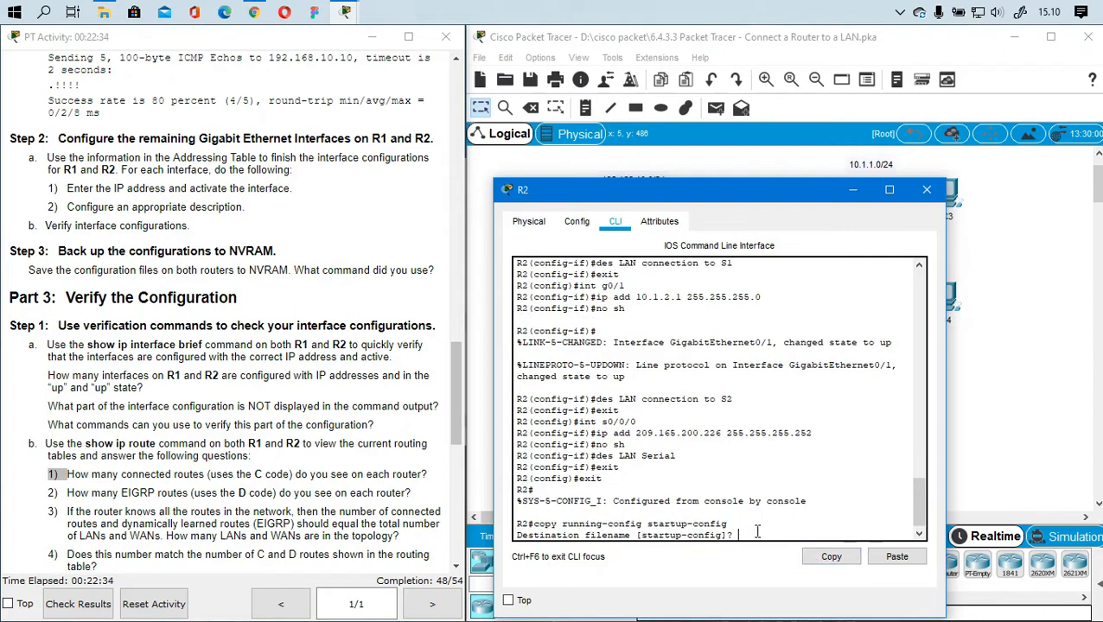
key(Return)
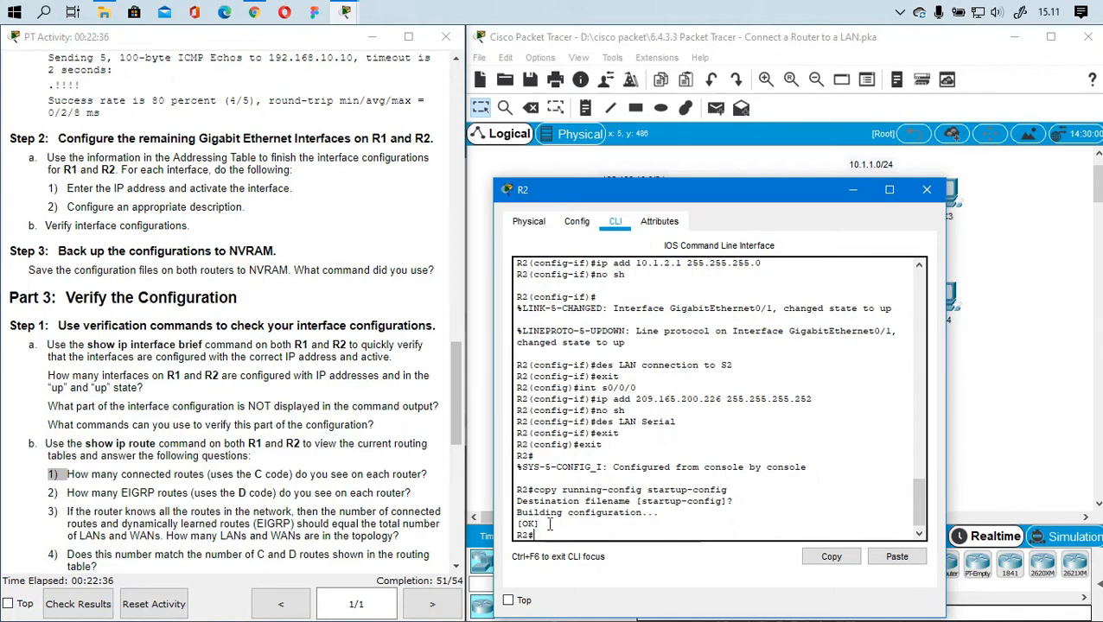
Switch to R1's CLI and run the copied copy running-config startup-config command with the default destination filename
key(alt+Tab)
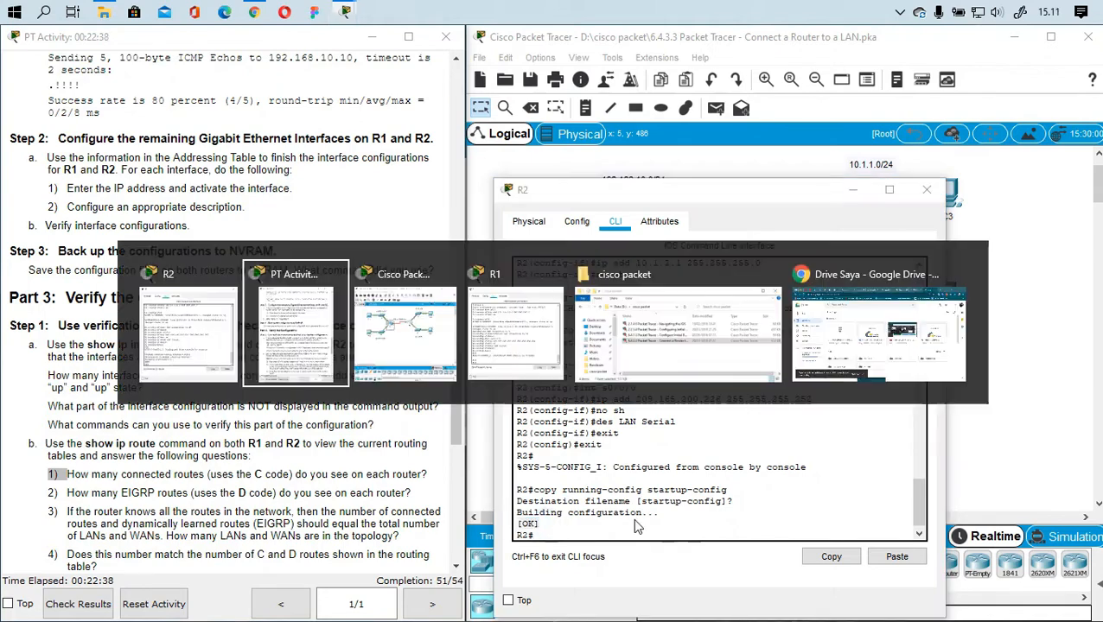
key(Tab)
key(Tab)
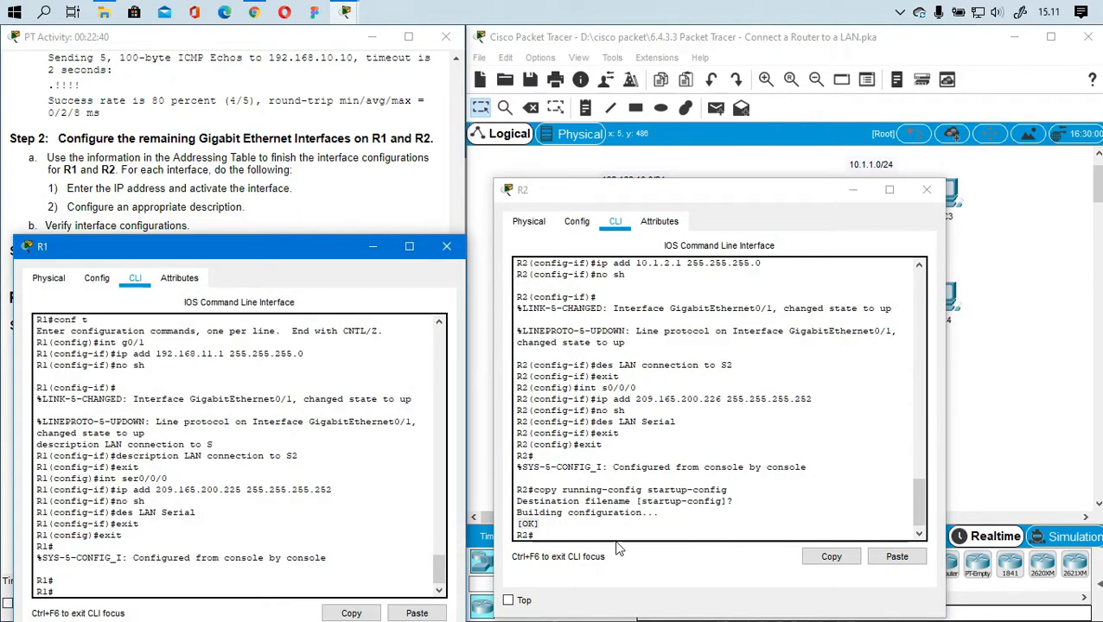
drag(328, 258, 786, 169)
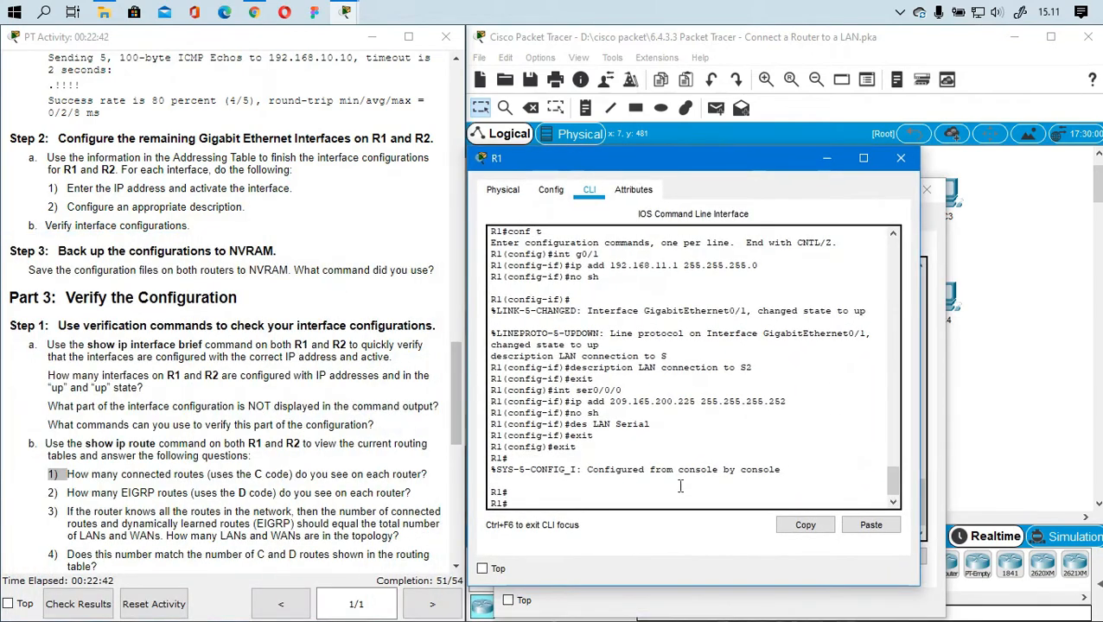
click(871, 526)
key(Return)
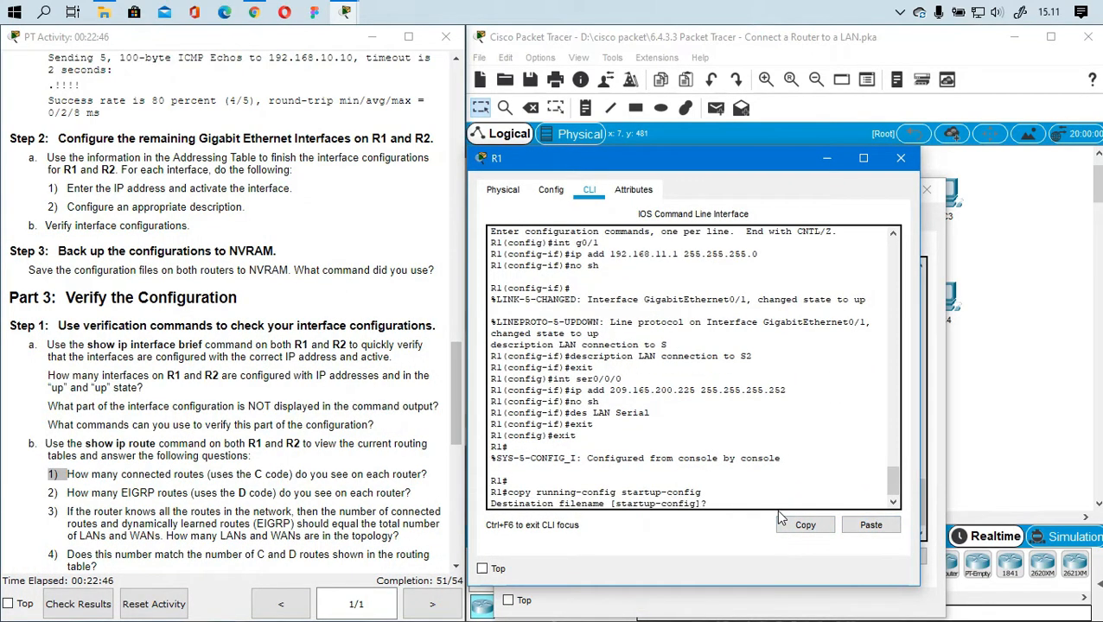
key(Return)
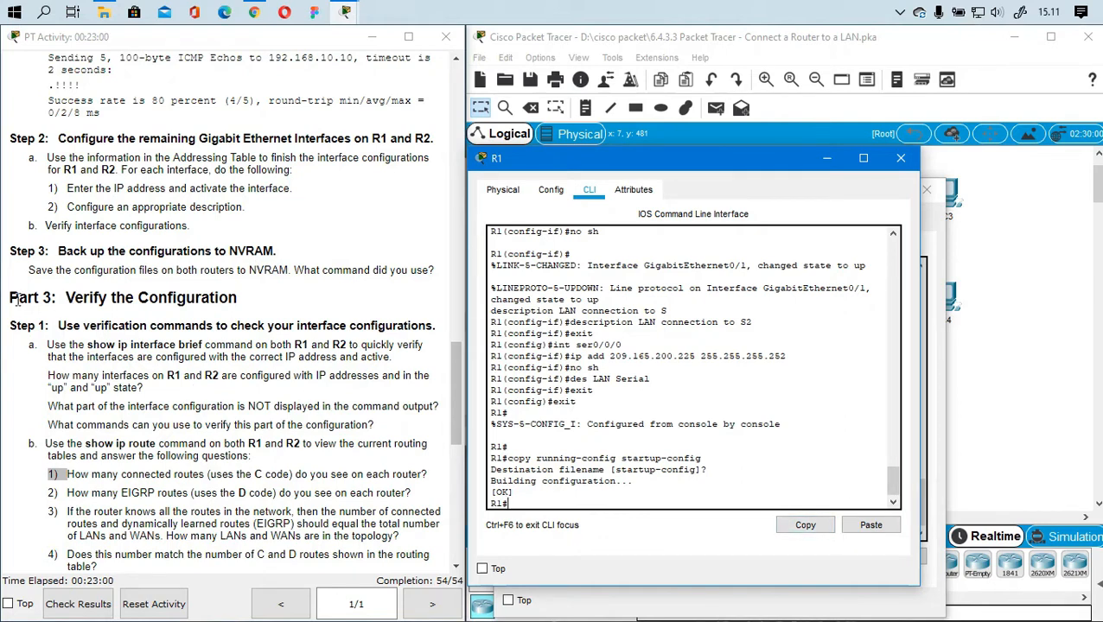
Read the Part 3 Step 1 instructions on using verification commands to check the interface configurations
drag(14, 298, 246, 302)
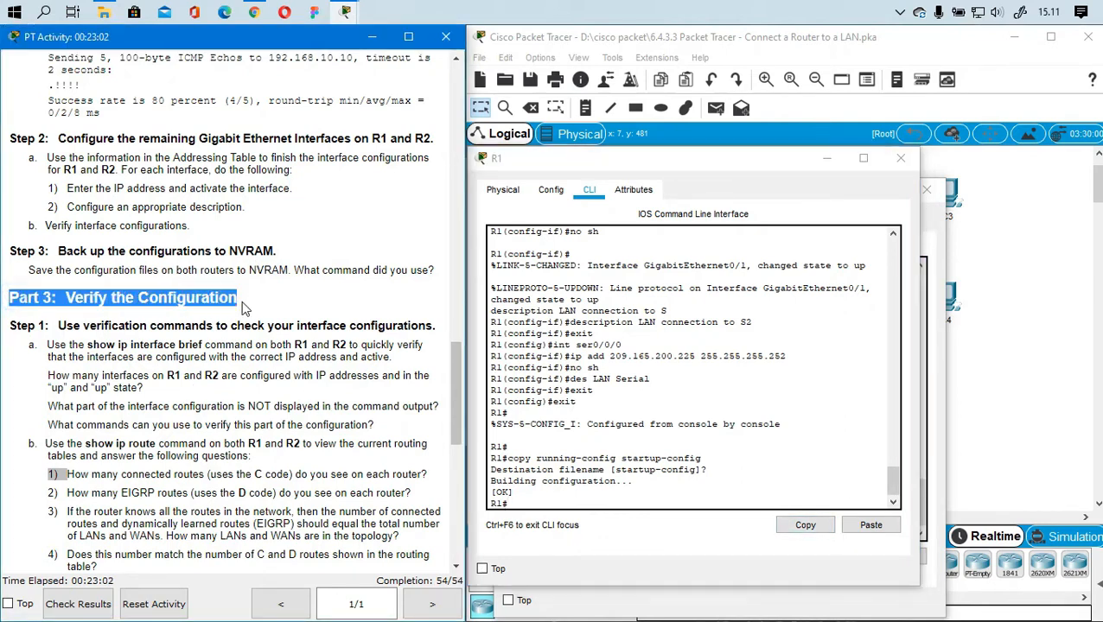
drag(12, 325, 184, 329)
click(175, 346)
drag(65, 327, 237, 326)
click(212, 344)
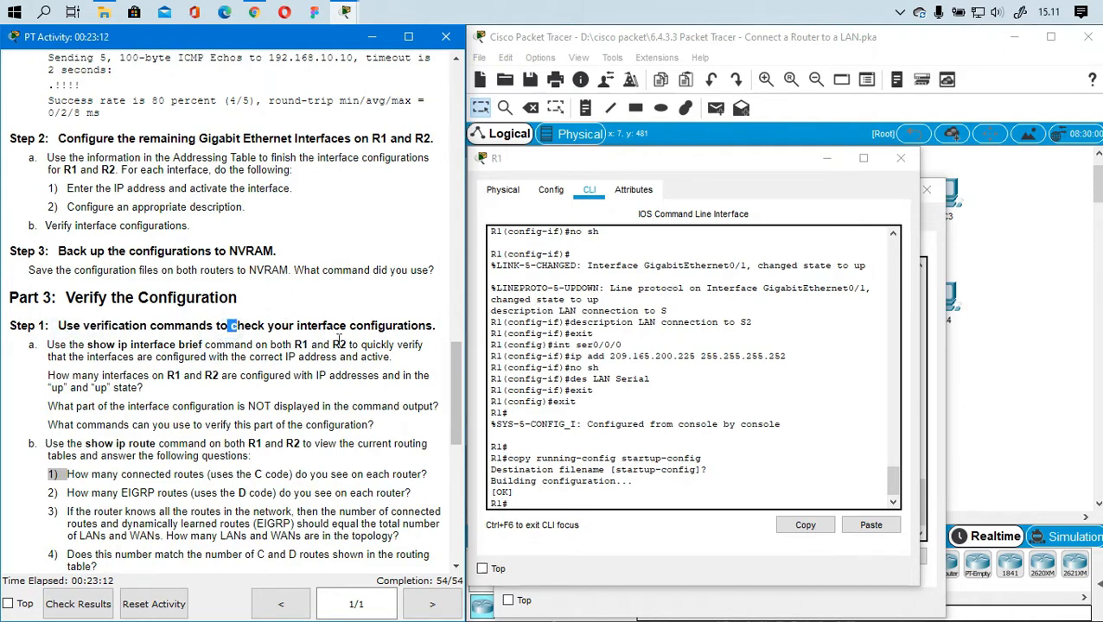
click(426, 322)
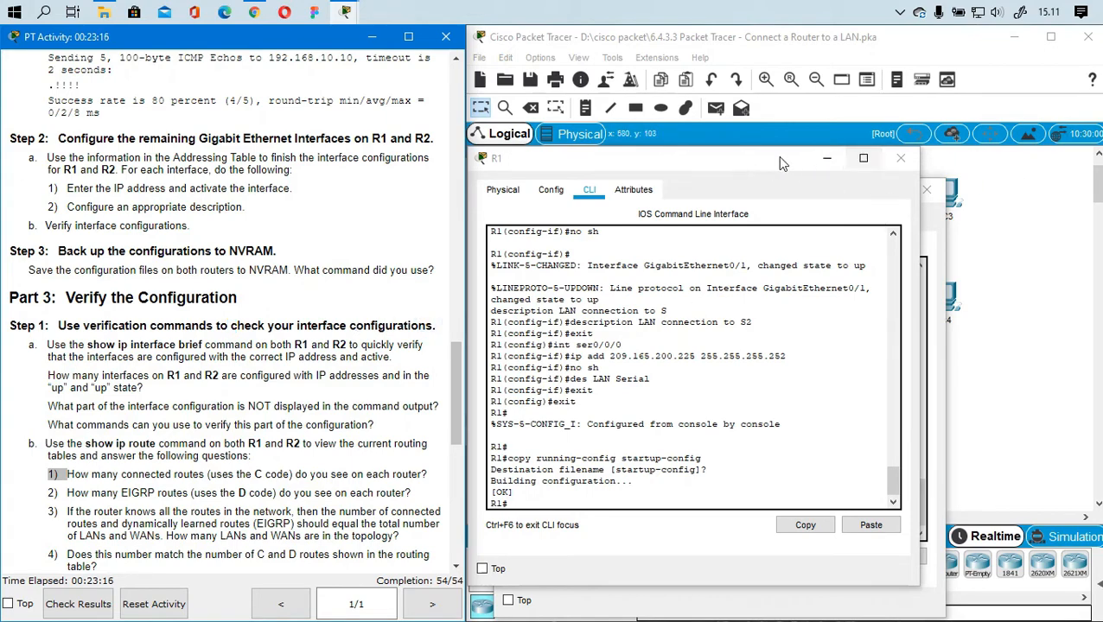
Run sh ip int bri on R1 and examine the addresses and status of its Gigabit, serial and FastEthernet interfaces
drag(705, 161, 841, 113)
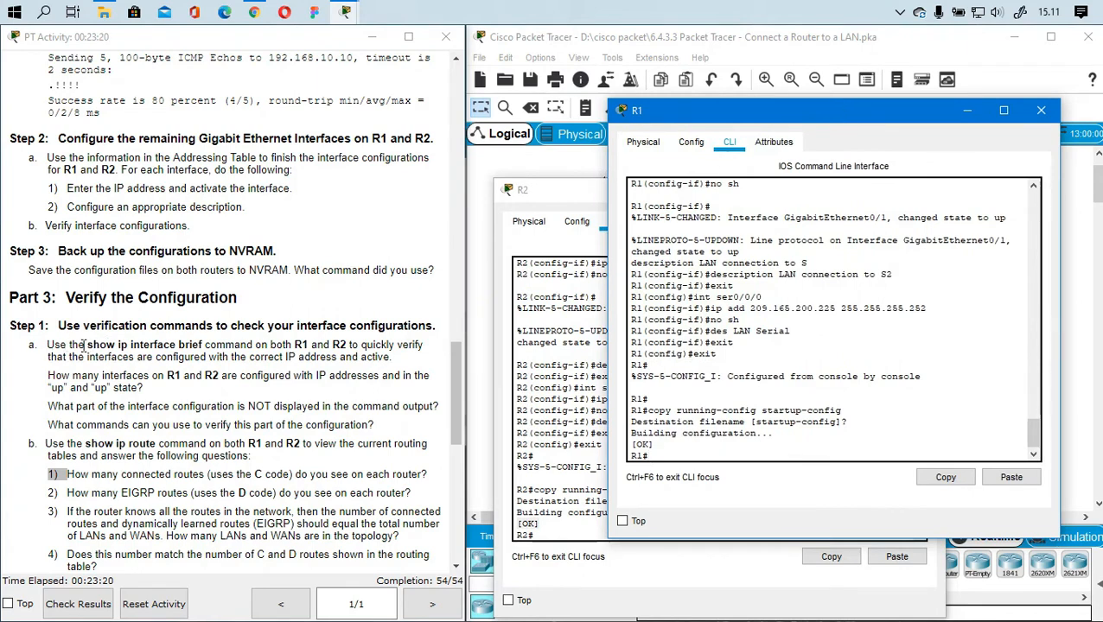
drag(87, 345, 177, 345)
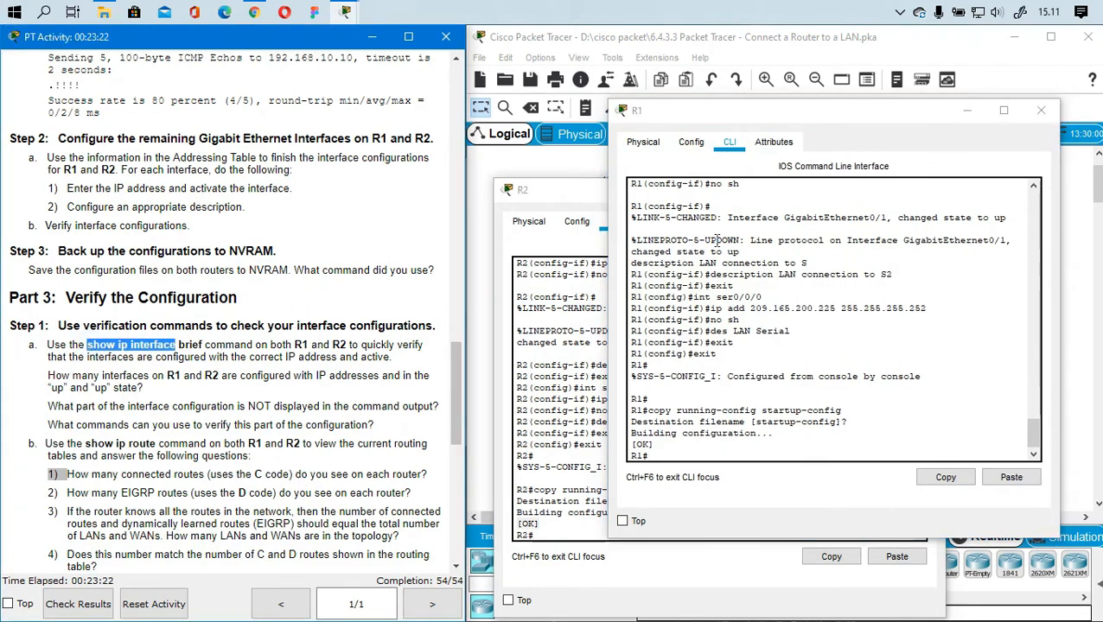
click(712, 453)
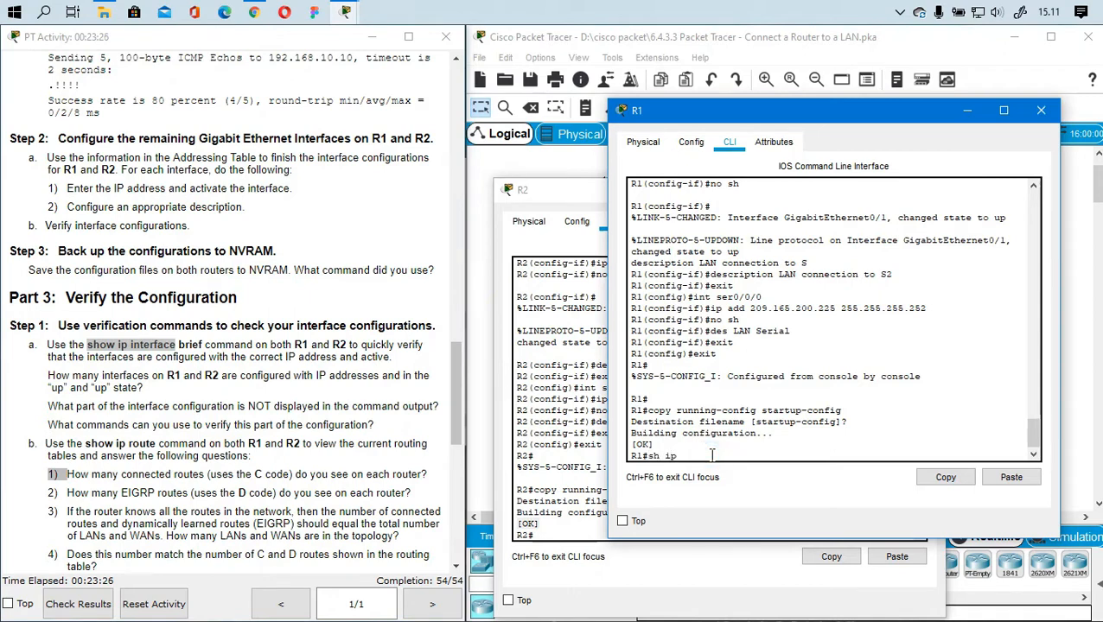
text(sh ip int bri)
key(Return)
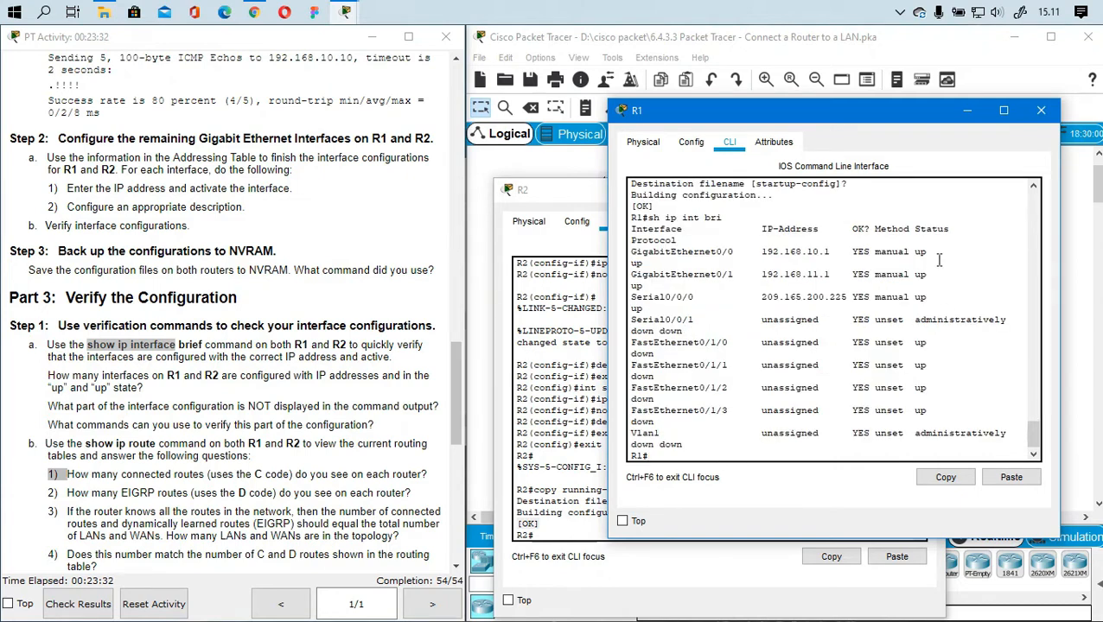
drag(928, 297, 617, 257)
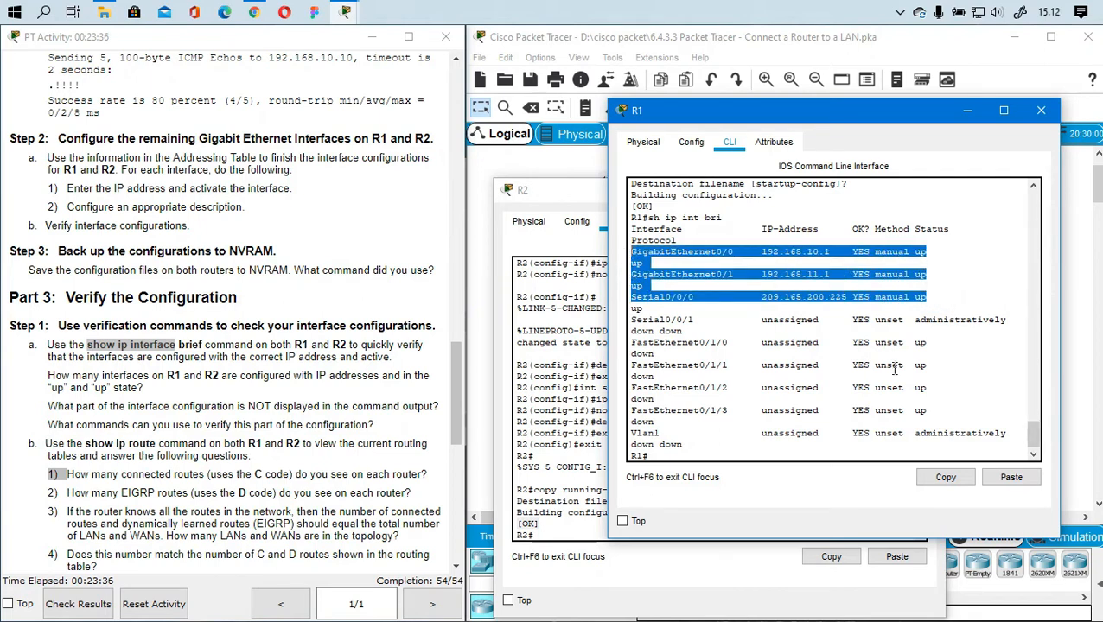
drag(929, 413, 638, 340)
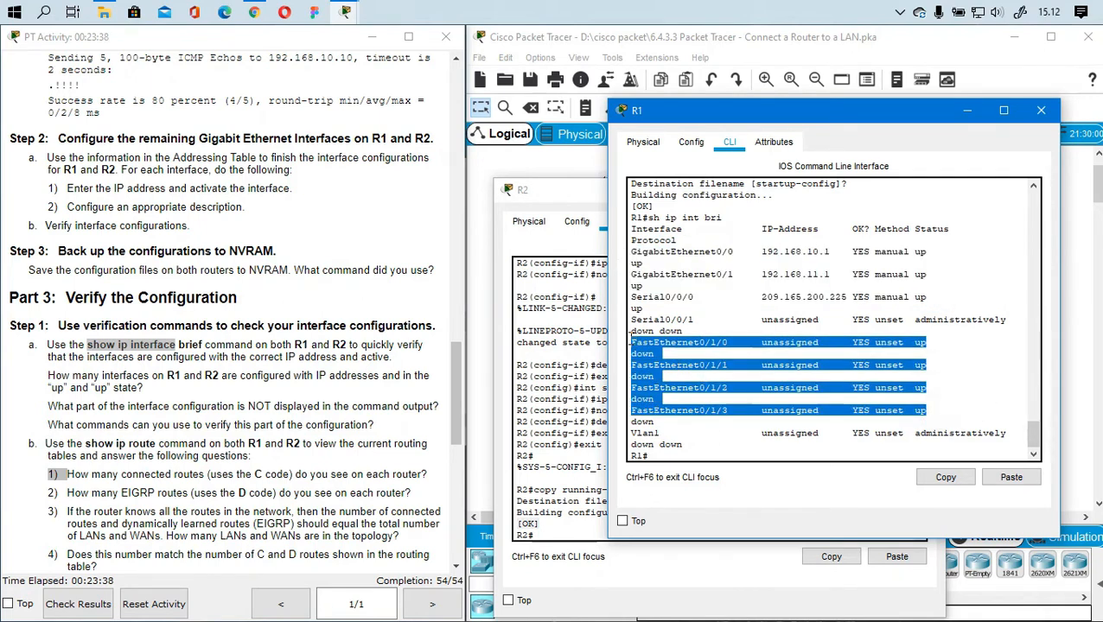
click(944, 413)
drag(967, 407, 691, 325)
drag(929, 296, 631, 248)
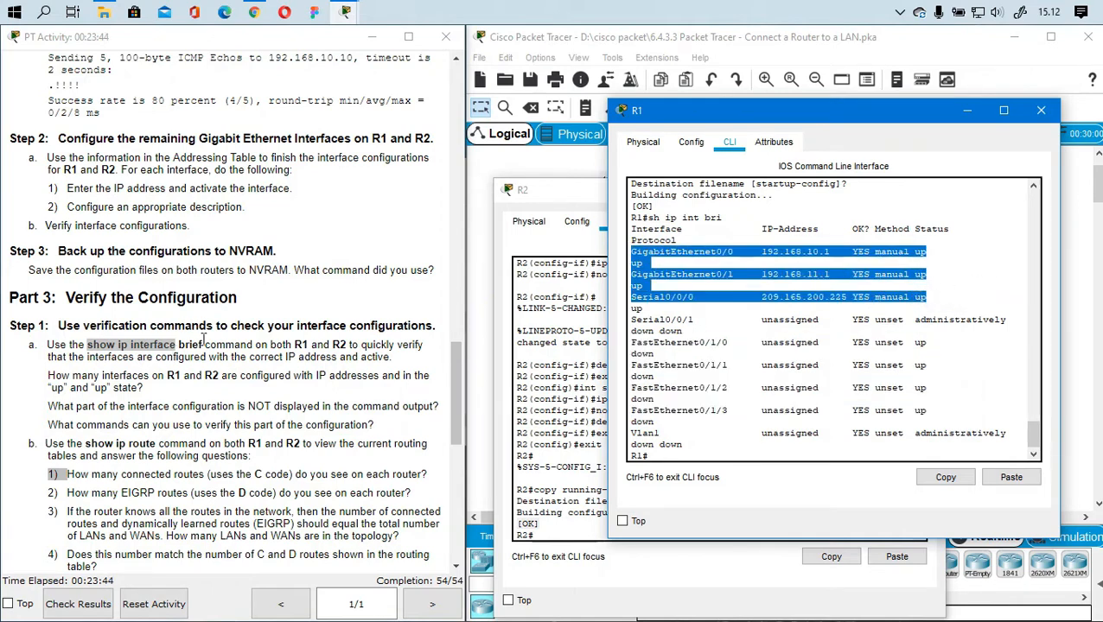
Run sh ip int bri on R2 and examine the addresses and status of its Gigabit and serial interfaces
click(583, 210)
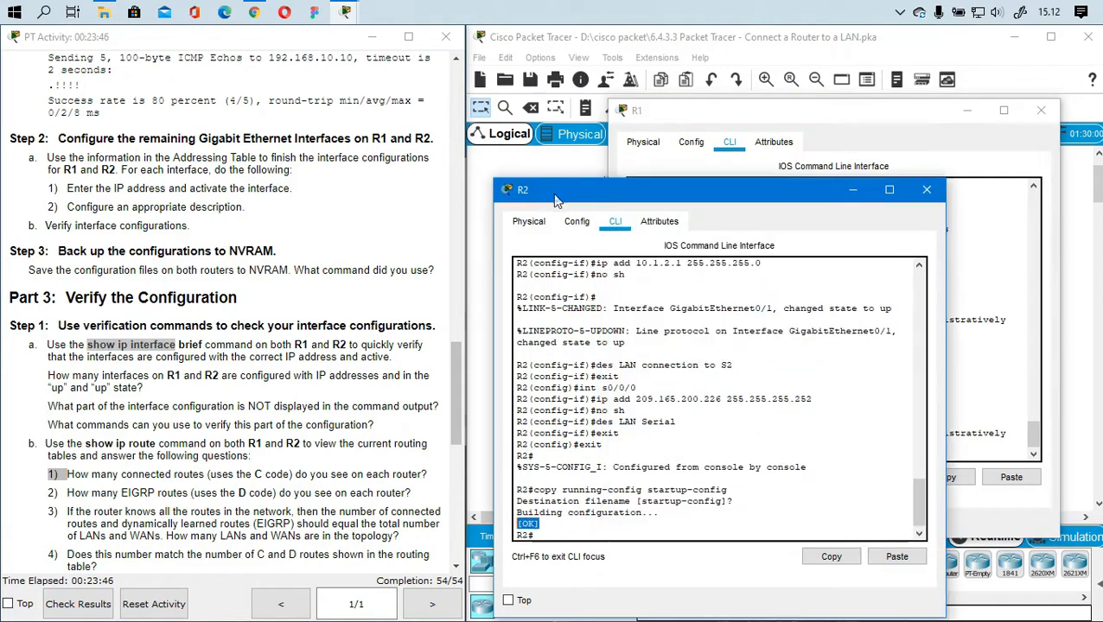
click(573, 524)
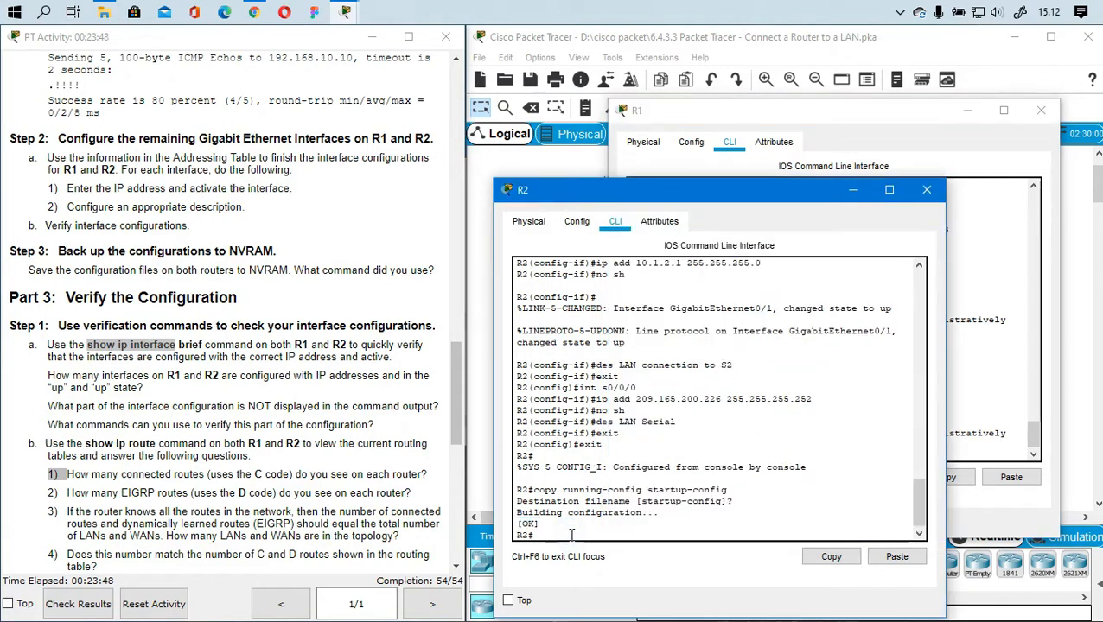
text(sh in)
key(Return)
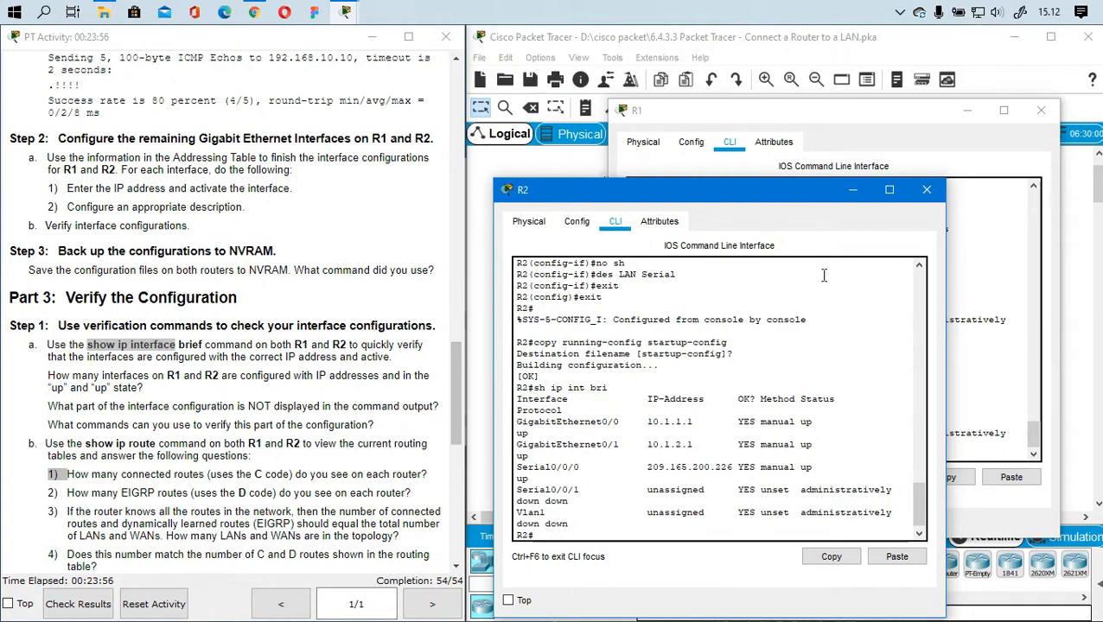
drag(813, 464, 493, 417)
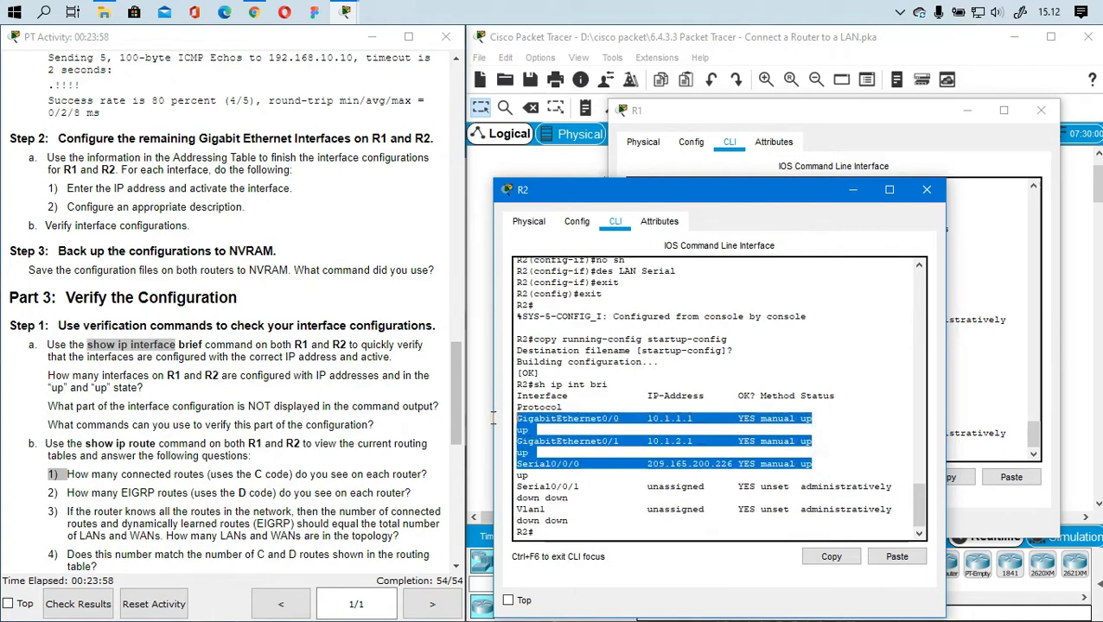
Compare the R1 and R2 interface summaries against the question on how many interfaces have IP addresses and are up
click(962, 283)
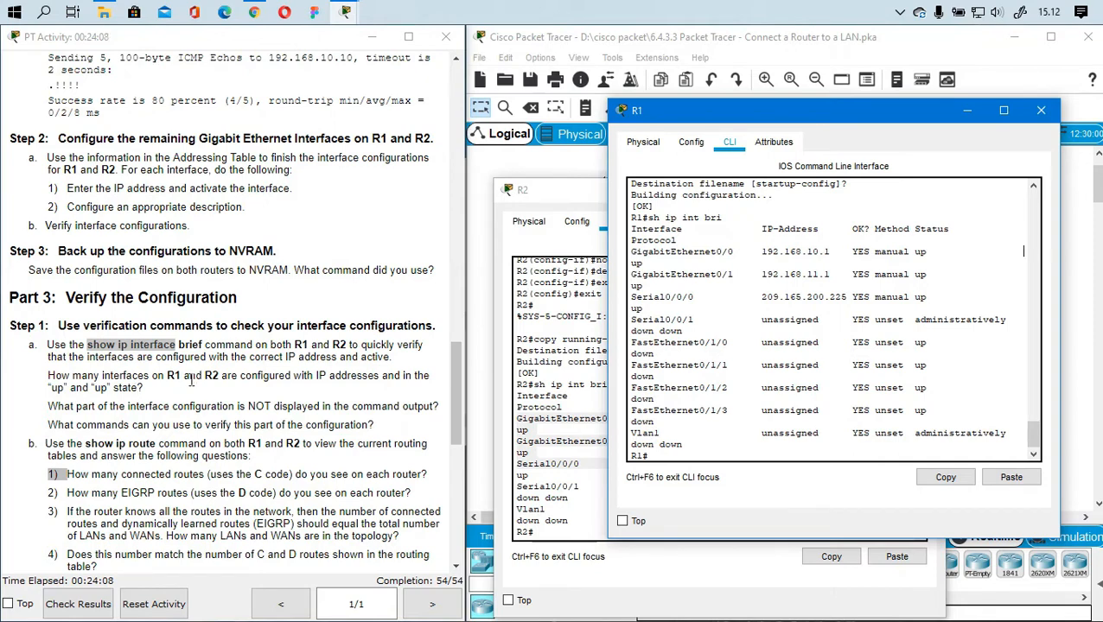
drag(205, 380, 262, 378)
click(288, 379)
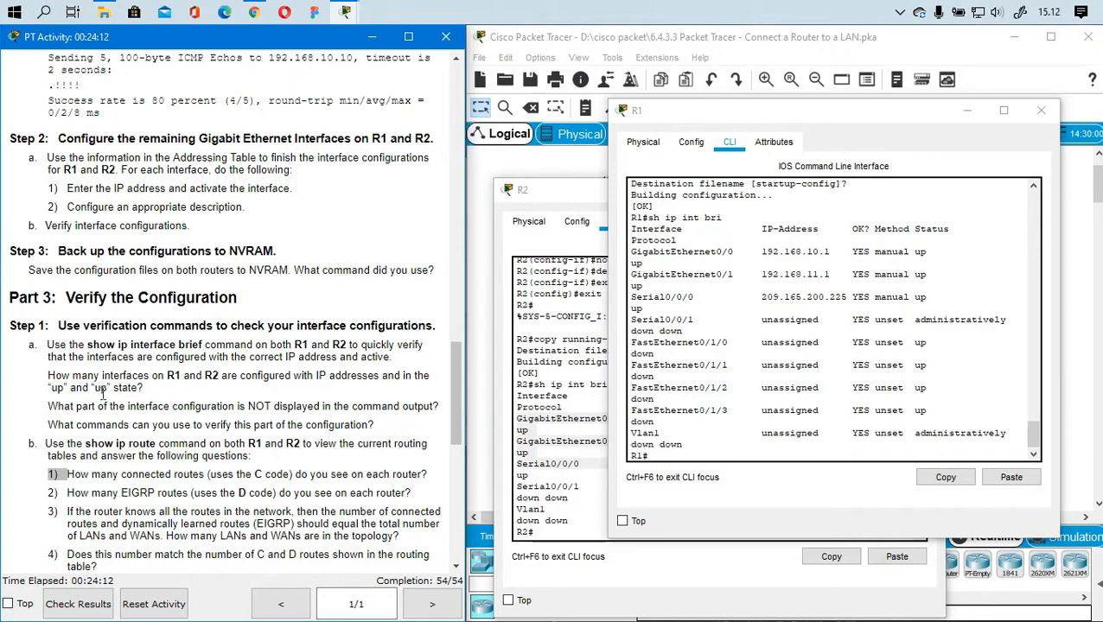
drag(831, 117, 823, 202)
drag(920, 382, 621, 336)
click(921, 364)
drag(919, 338, 775, 343)
drag(933, 362, 888, 362)
drag(862, 199, 973, 504)
click(849, 421)
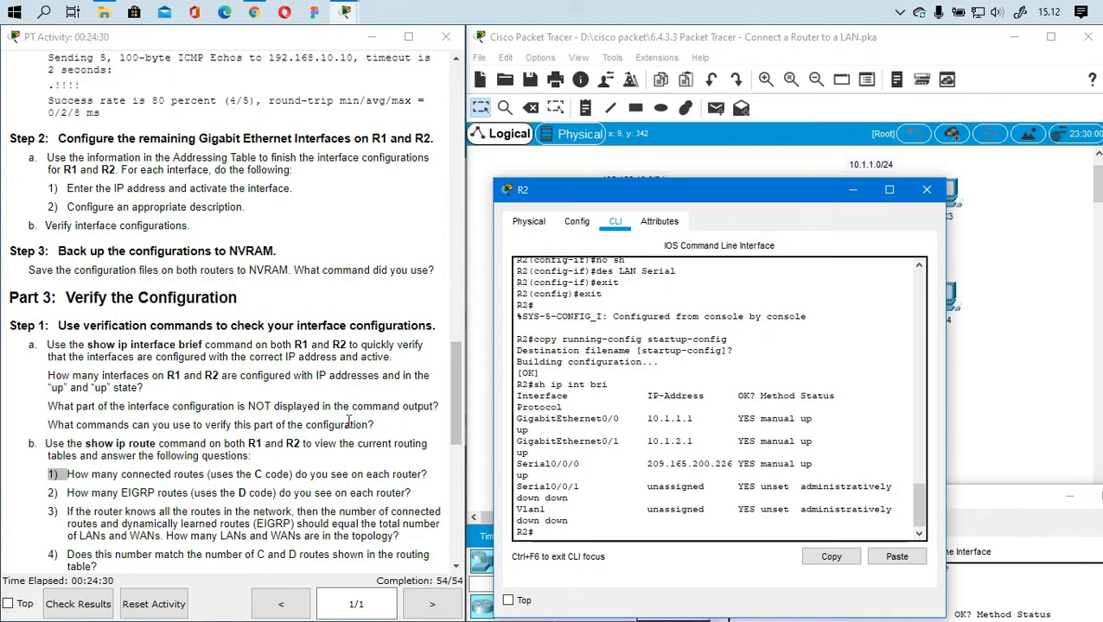
Read the Step 1b instructions on the show ip route command and bring R1's CLI in front of R2's
scroll(352, 424, down, 2)
double_click(53, 346)
click(121, 349)
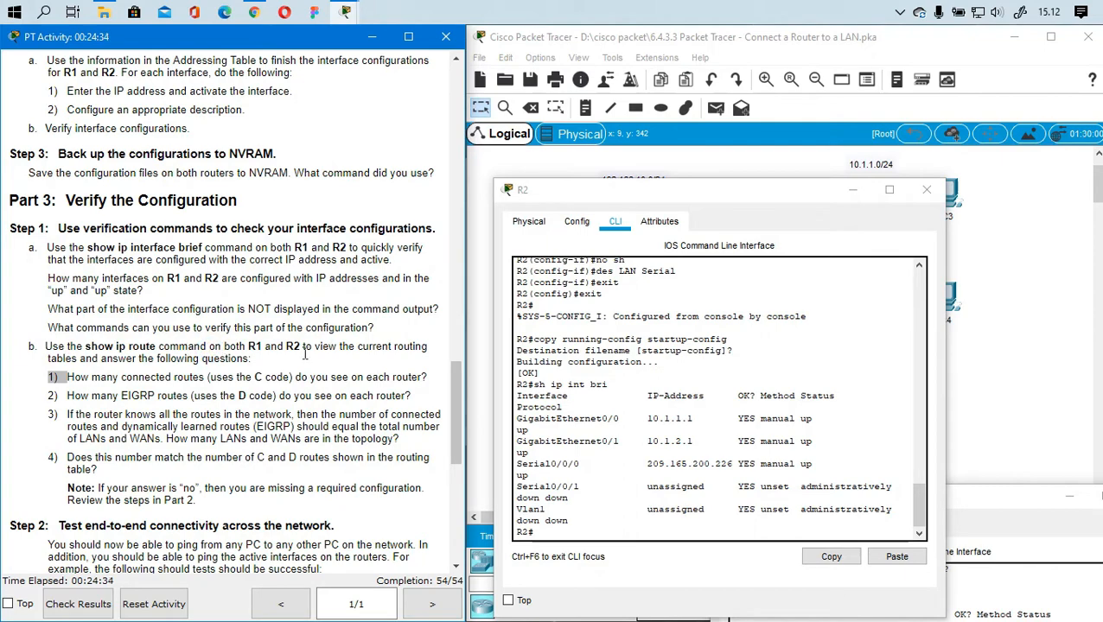
drag(767, 191, 755, 134)
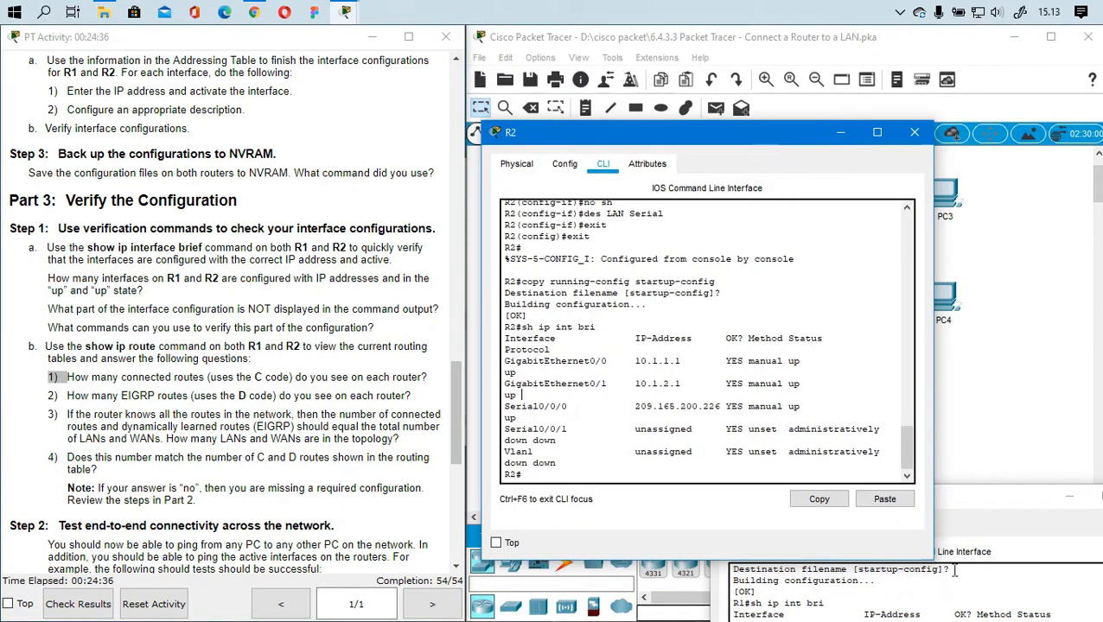
click(1007, 505)
drag(989, 505, 832, 153)
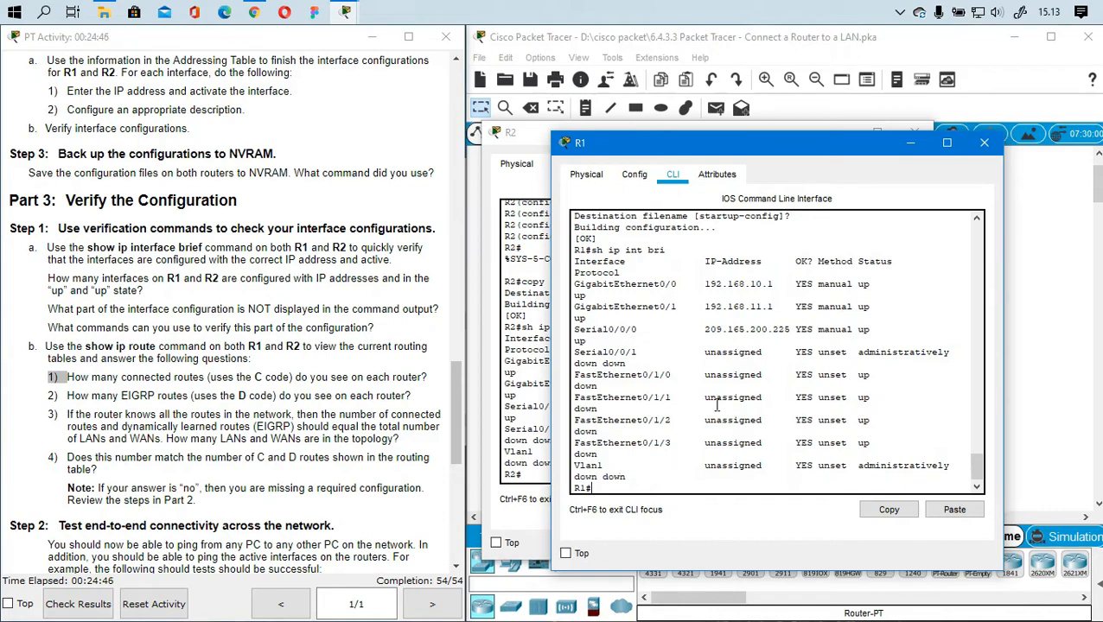
drag(844, 146, 778, 131)
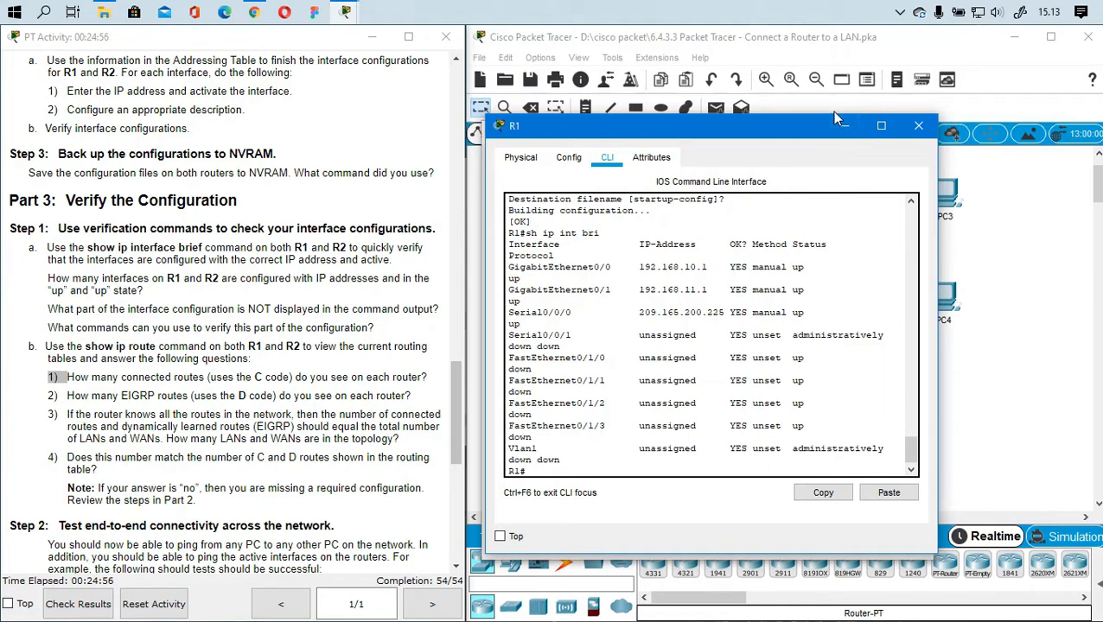
drag(737, 131, 777, 115)
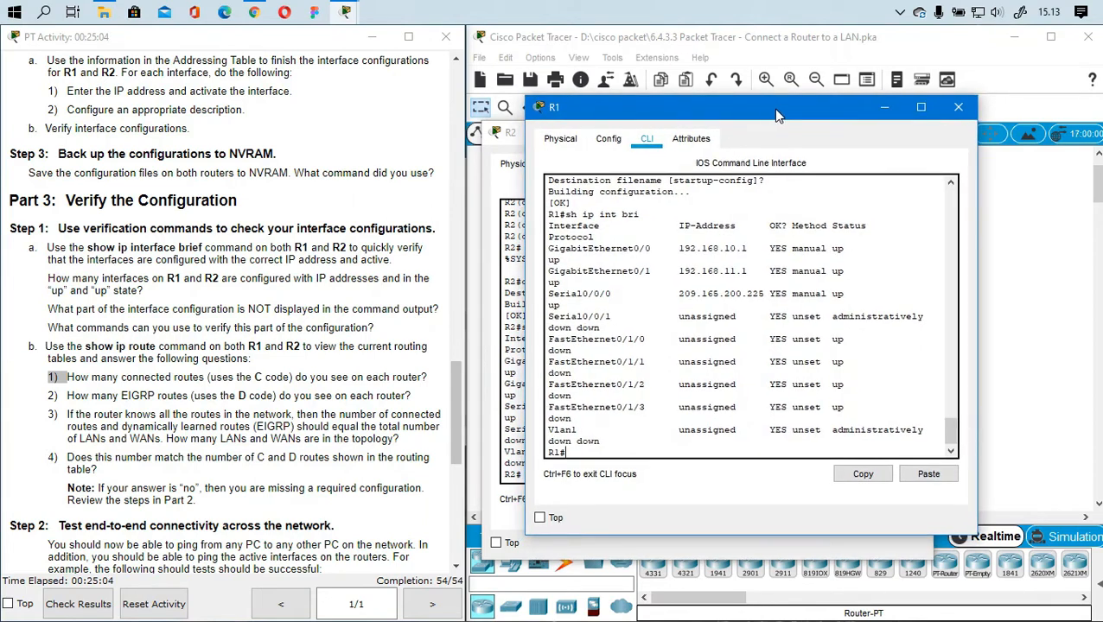
Display the detailed interface information on R1 and examine the description and IP address of GigabitEthernet0/0
text(t)
key(Return)
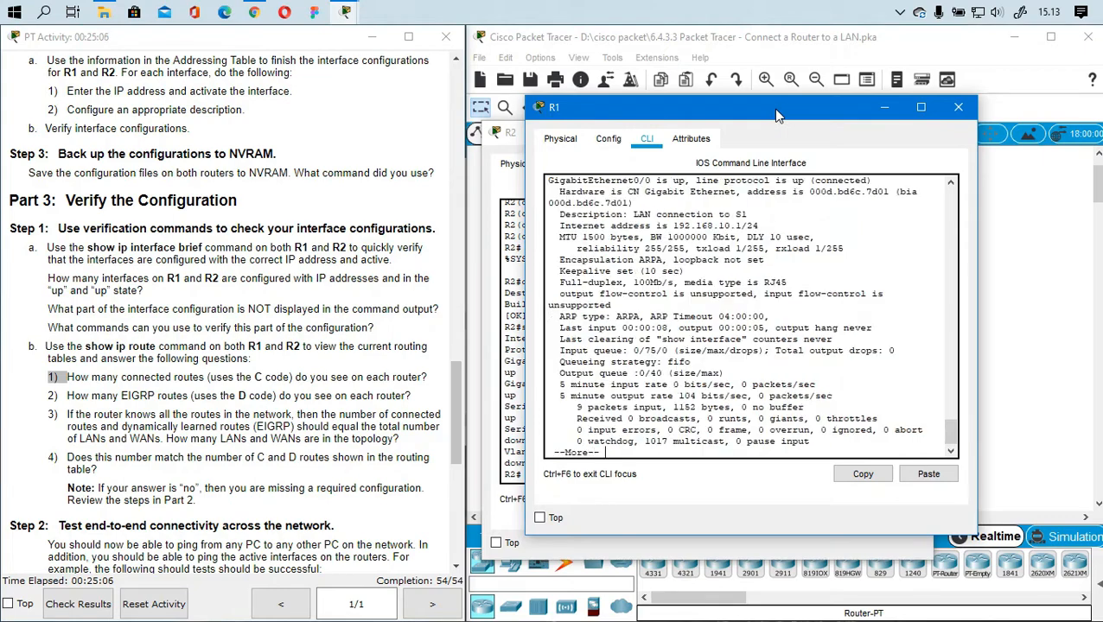
scroll(722, 306, up, 1)
click(701, 272)
scroll(742, 271, down, 1)
scroll(735, 246, up, 1)
drag(770, 270, 567, 226)
click(800, 249)
scroll(777, 302, down, 2)
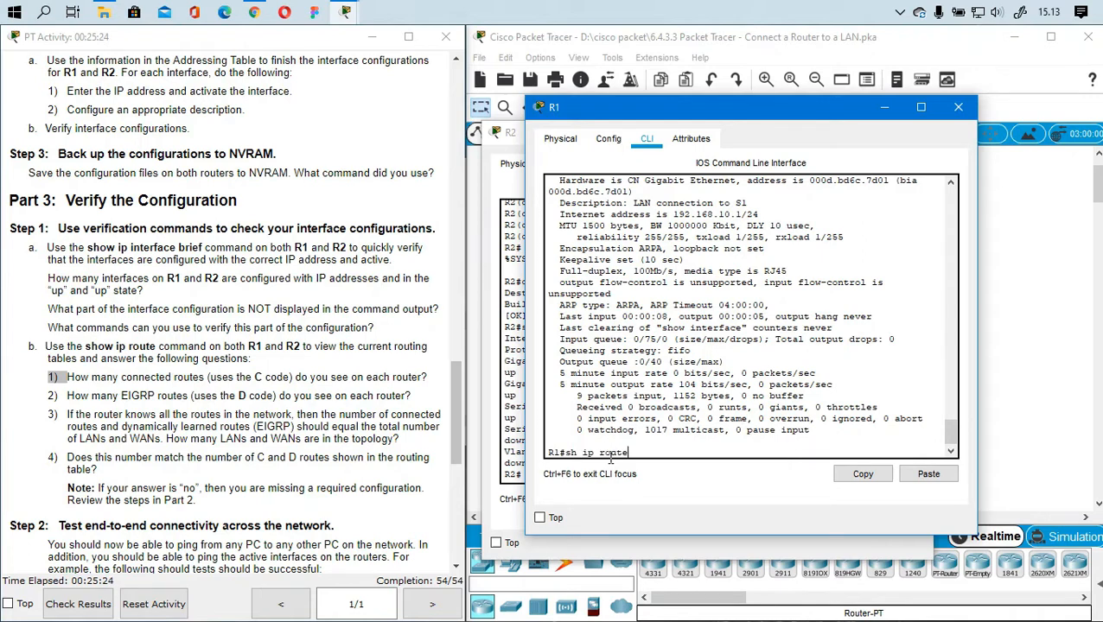
Run sh ip route on R1 and examine the directly connected entries for the Gigabit and serial interfaces
key(Return)
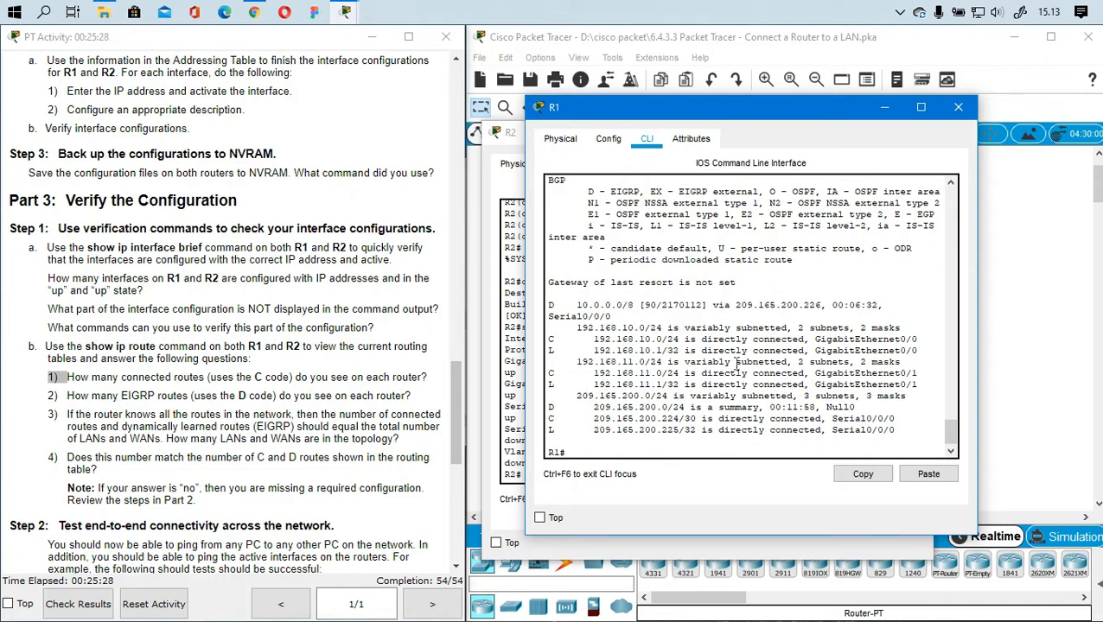
drag(551, 339, 935, 344)
click(860, 384)
drag(891, 430, 549, 418)
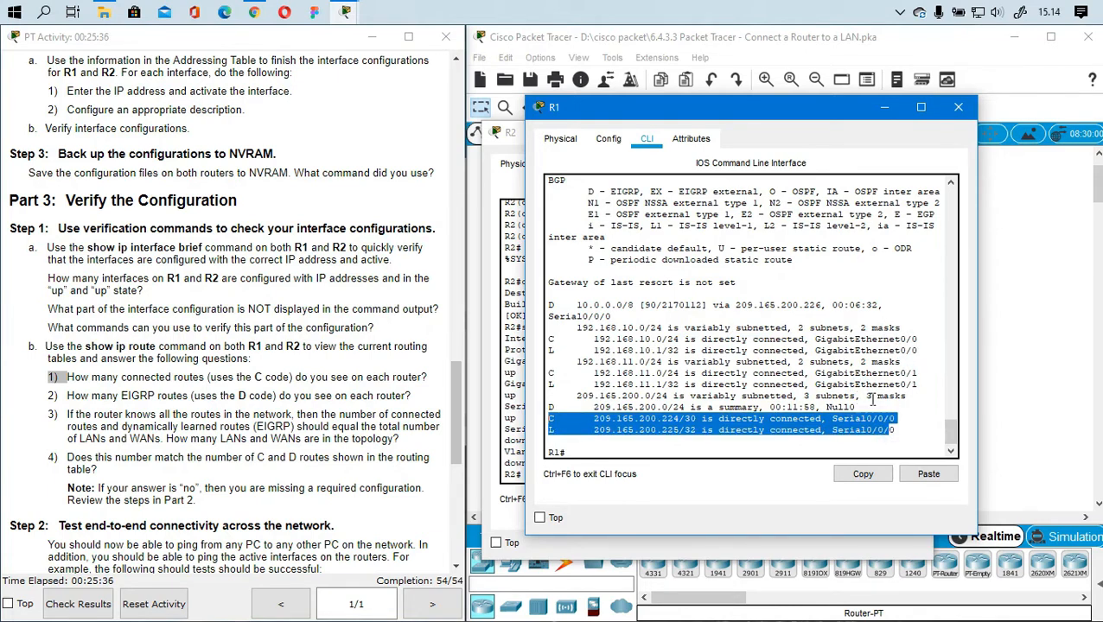
drag(918, 385, 816, 355)
Compare R1's routing table against the Step 1b questions on connected routes (C code) and EIGRP routes (D code)
drag(88, 344, 396, 347)
drag(44, 359, 270, 374)
click(246, 381)
drag(79, 375, 210, 377)
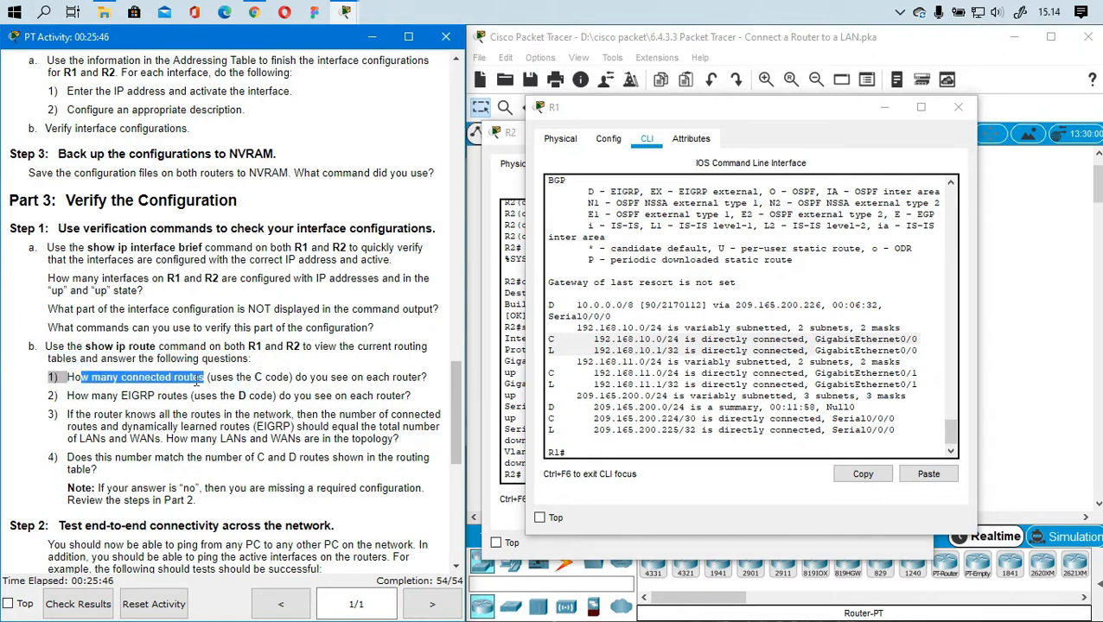
drag(255, 377, 269, 377)
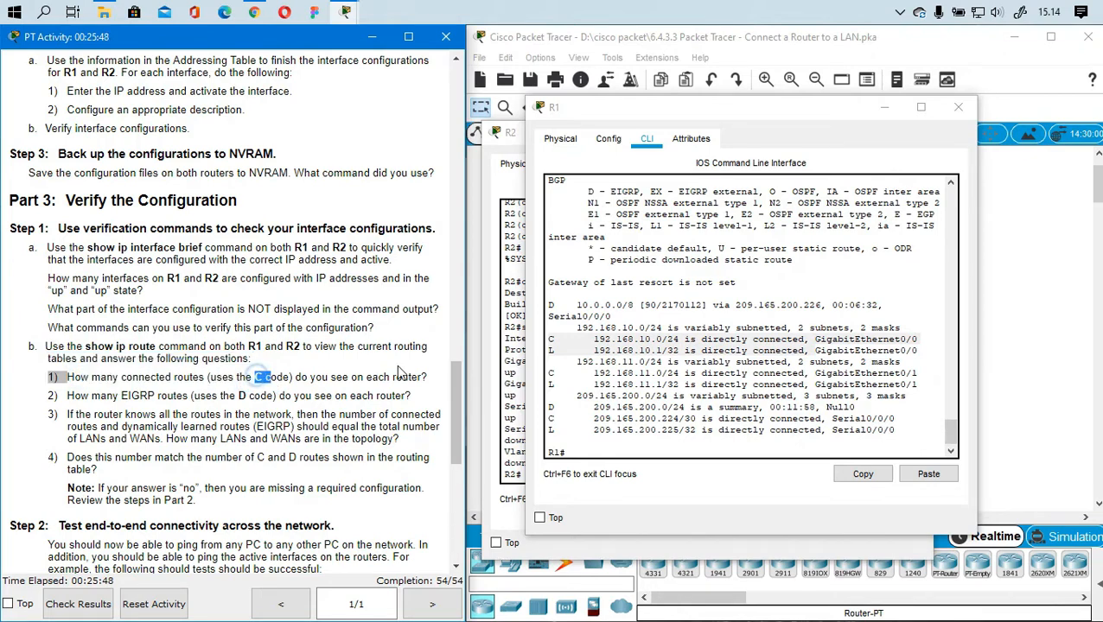
click(553, 342)
click(553, 418)
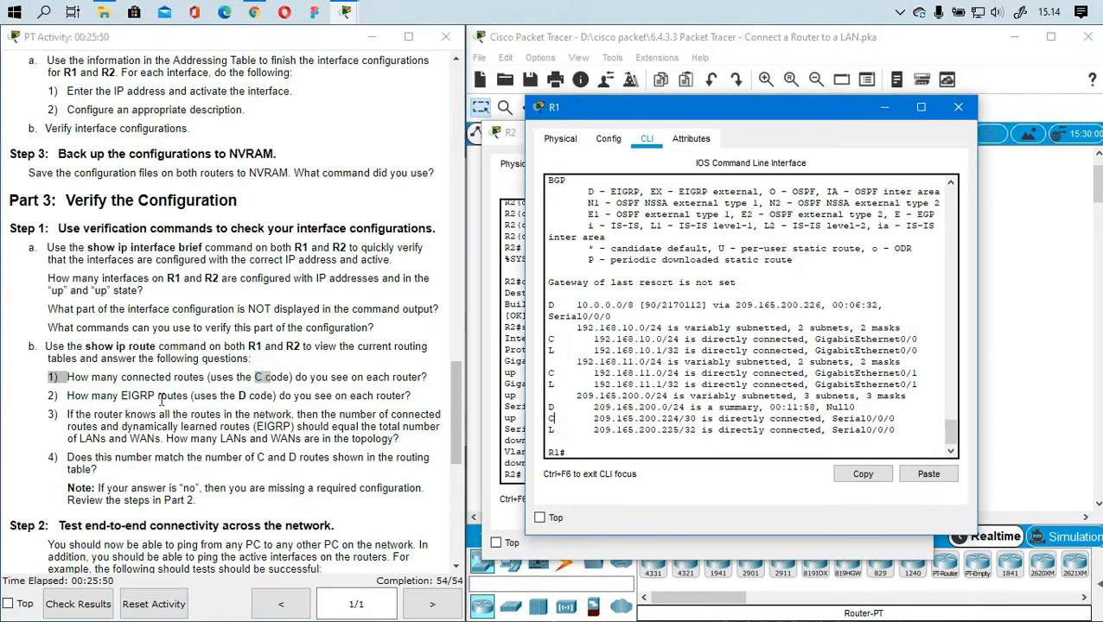
drag(159, 397, 105, 396)
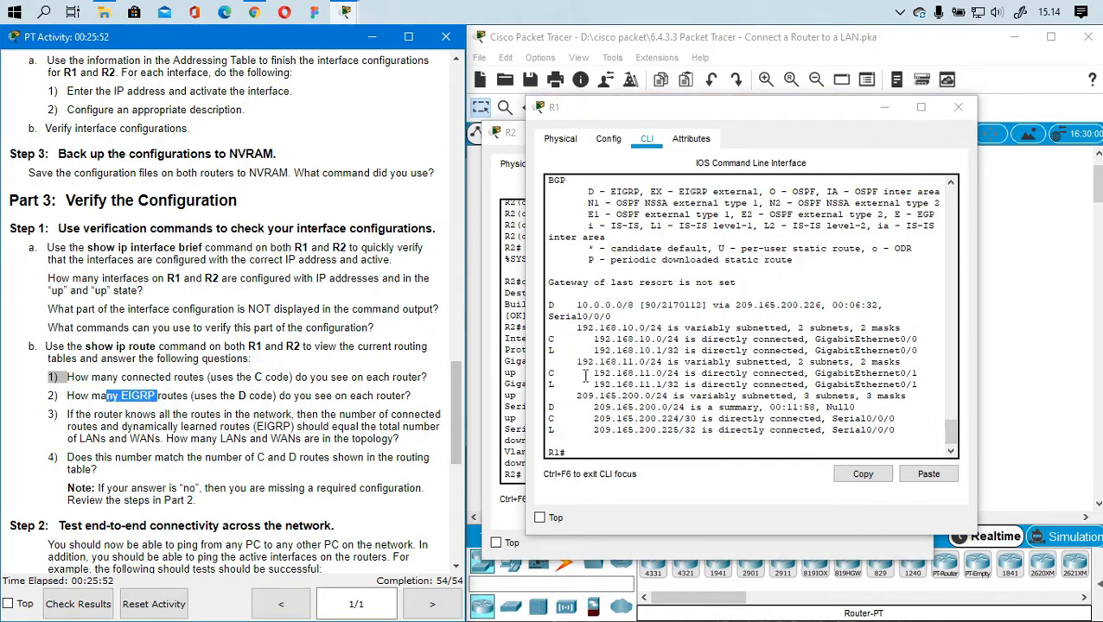
click(550, 407)
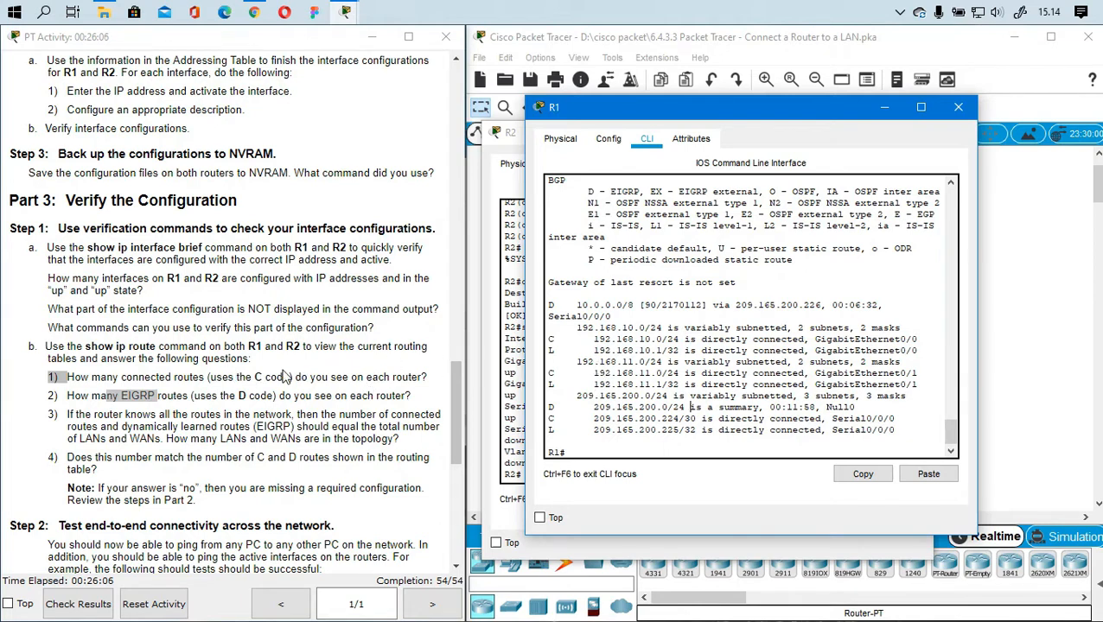
drag(253, 377, 286, 377)
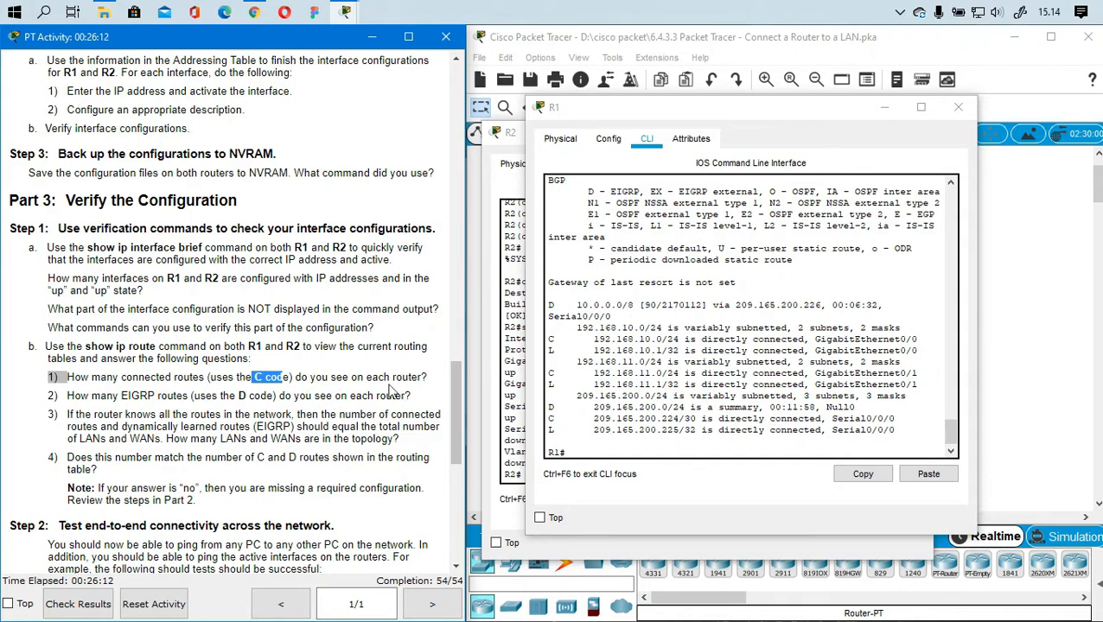
click(665, 327)
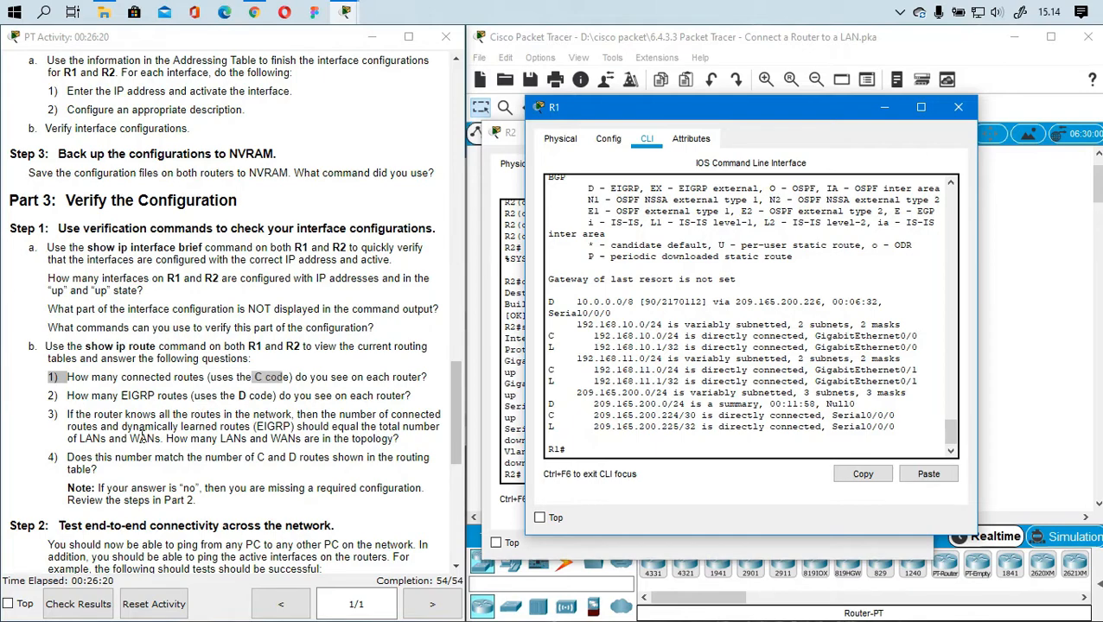
Locate the Step 2 section on testing end-to-end connectivity and close the R1 and R2 windows
scroll(142, 438, down, 3)
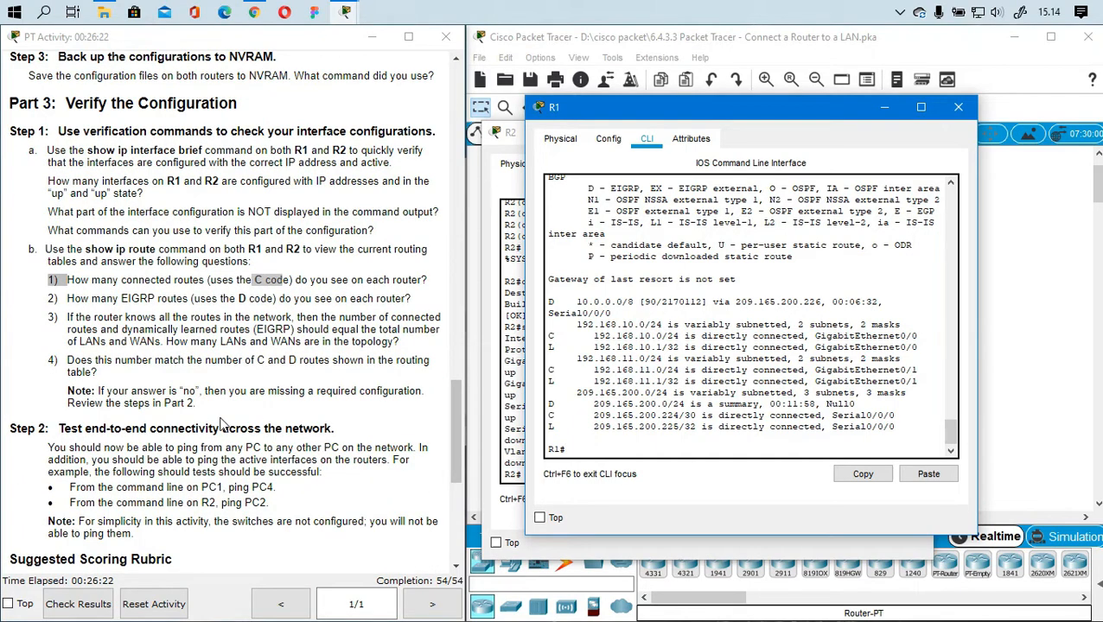
scroll(113, 406, down, 1)
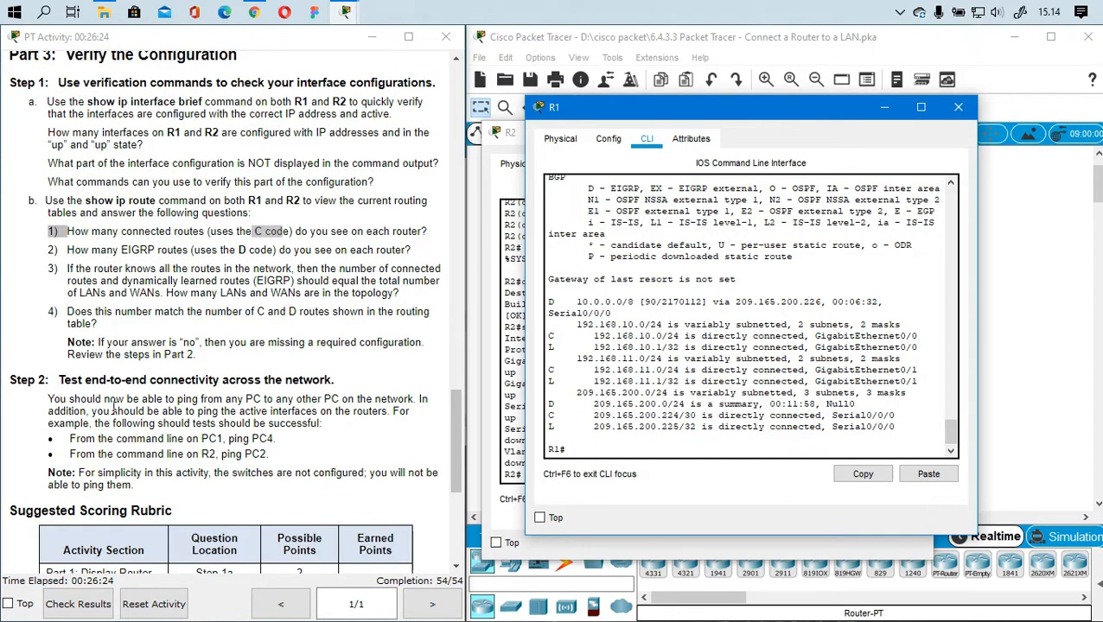
scroll(114, 407, down, 1)
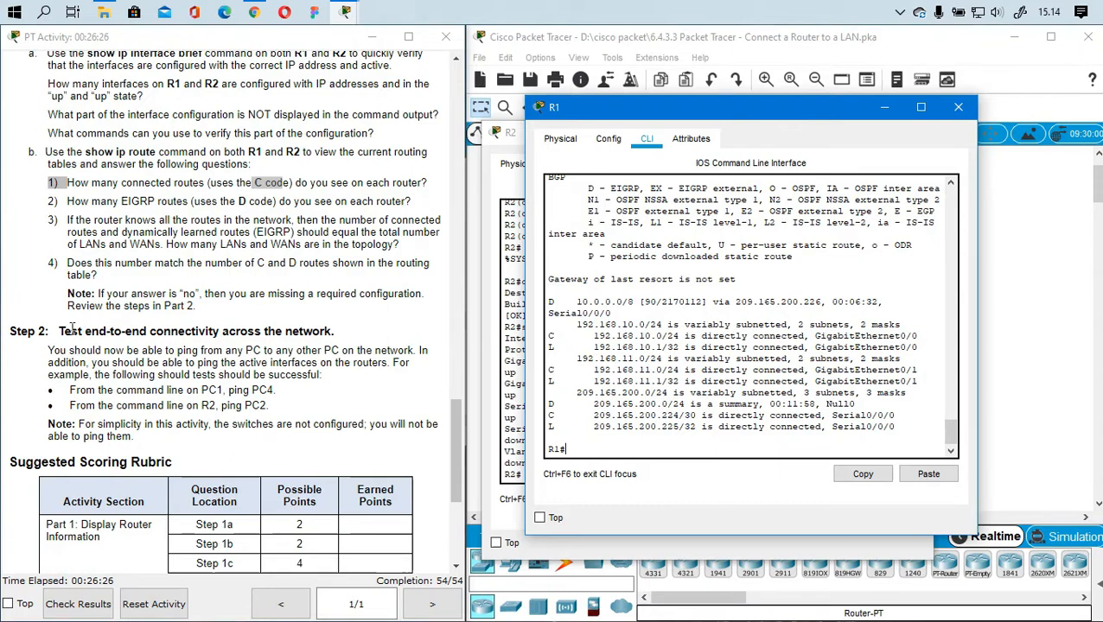
drag(61, 326, 332, 331)
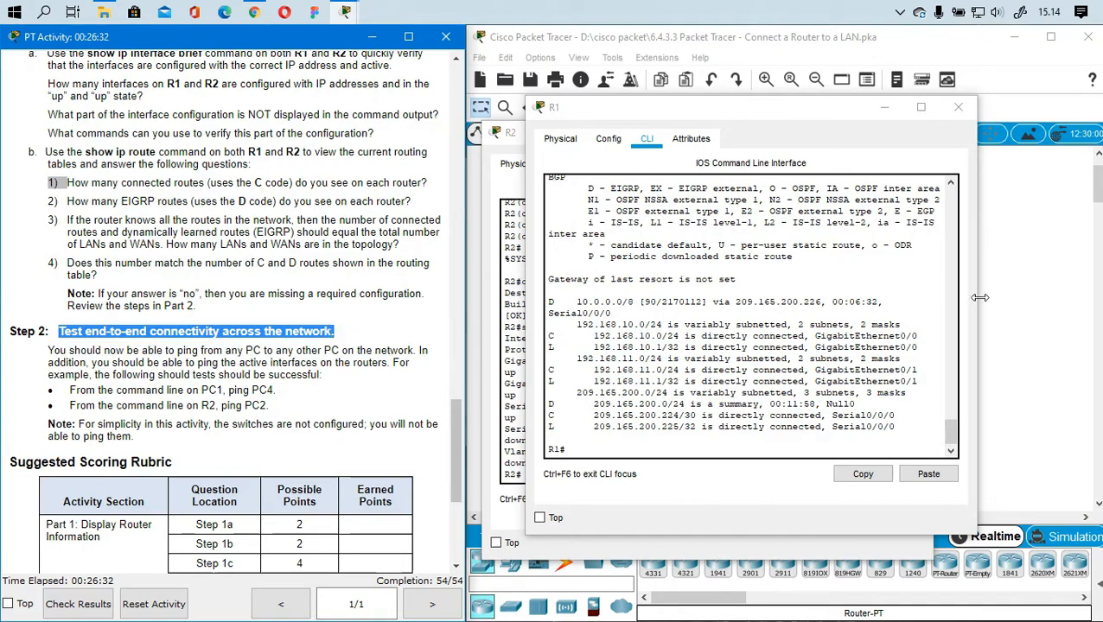
click(958, 108)
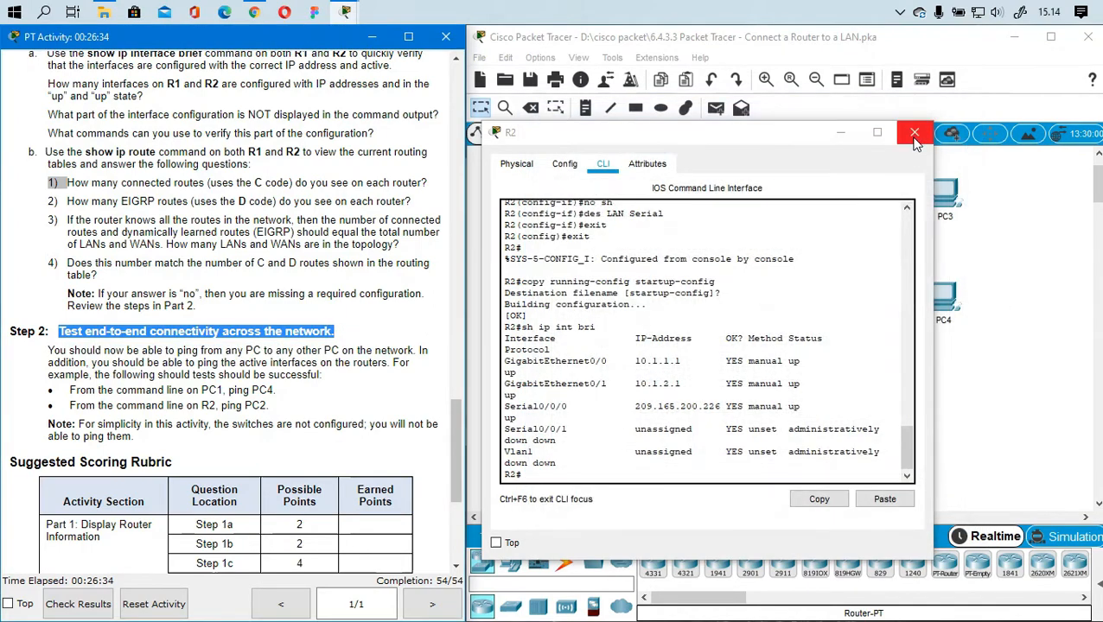
click(915, 136)
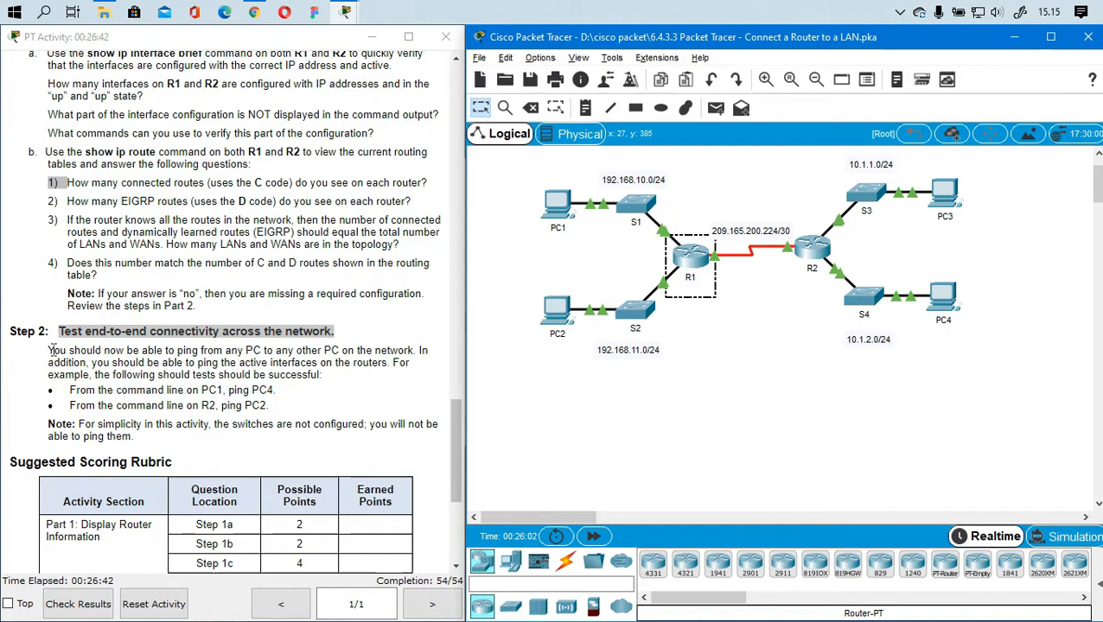
Read Step 1b question 3 on the number of LANs and WANs and check it against the network topology
scroll(93, 325, up, 1)
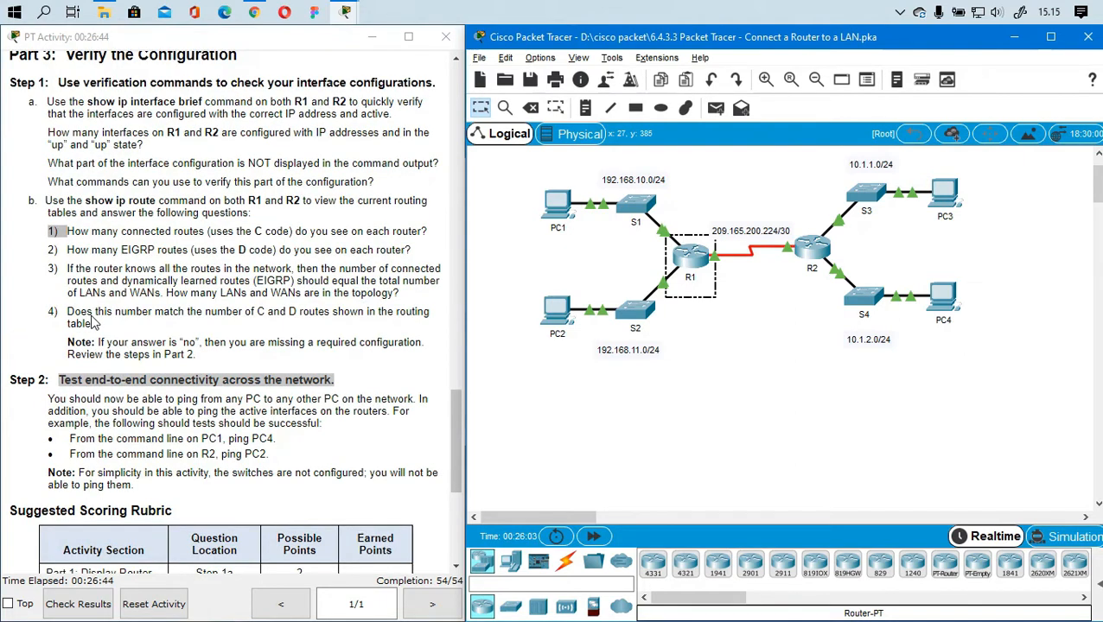
double_click(68, 271)
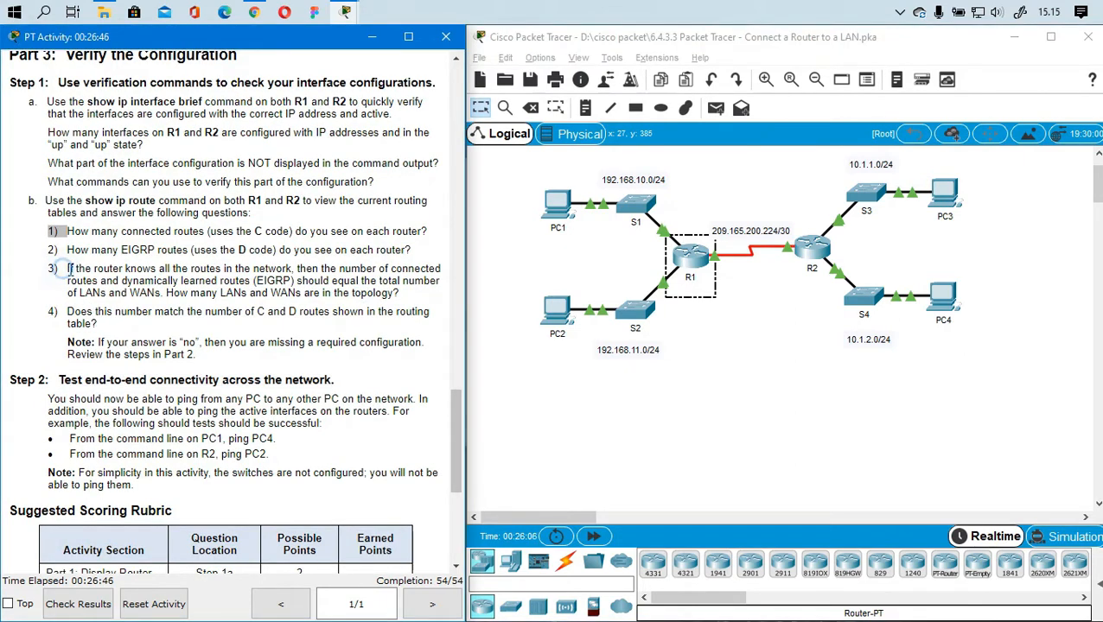
drag(51, 381, 71, 380)
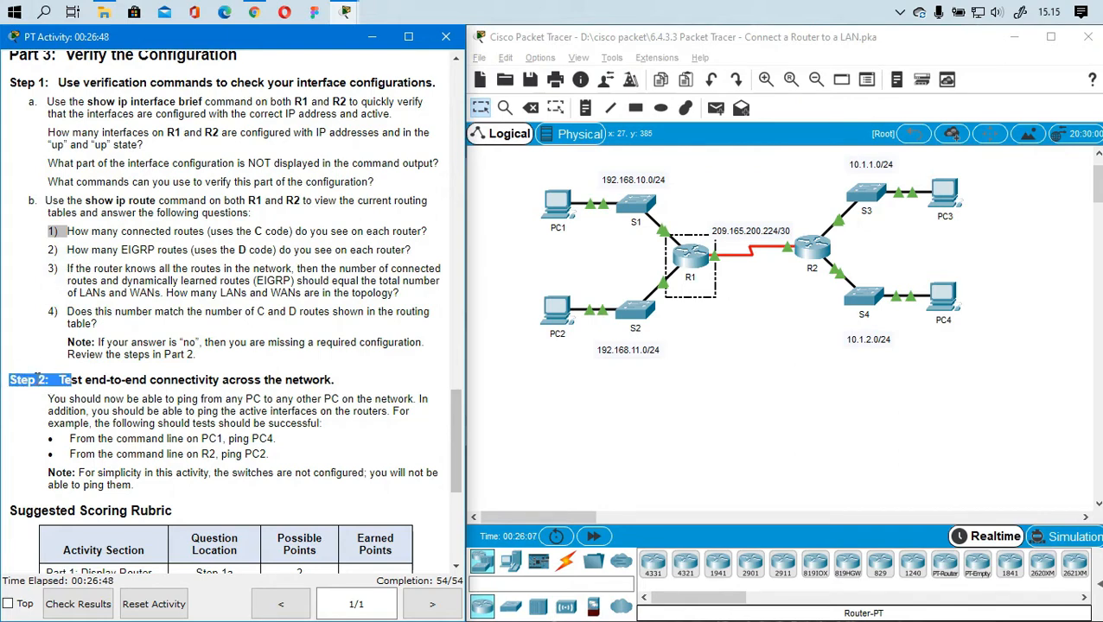
click(45, 366)
drag(69, 268, 417, 270)
click(145, 267)
click(182, 267)
click(198, 280)
click(328, 265)
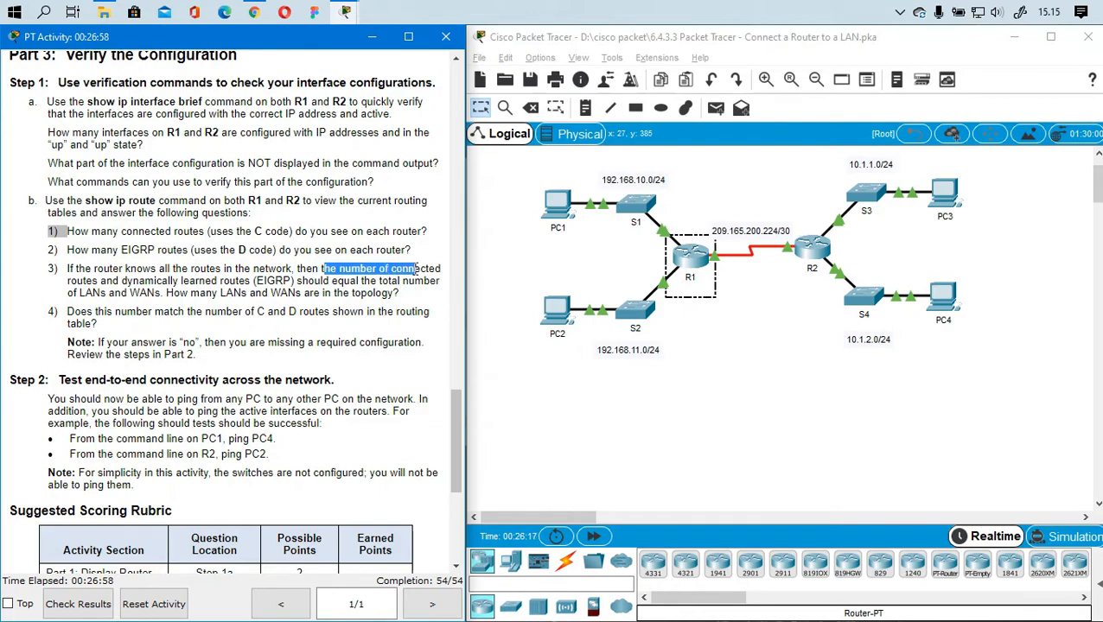
drag(77, 282, 400, 296)
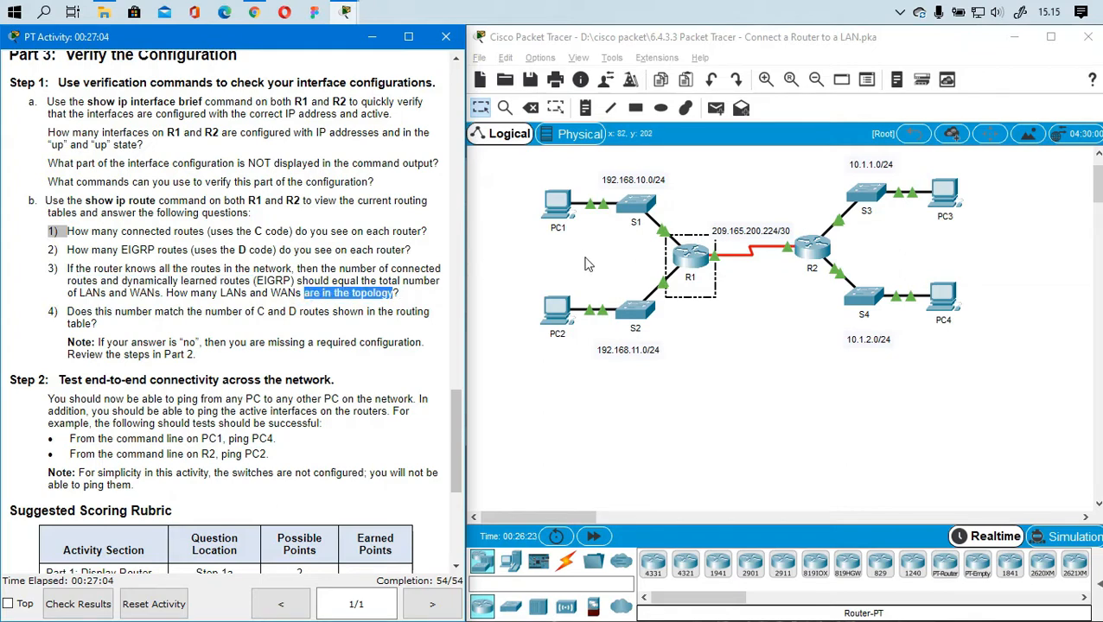
click(795, 374)
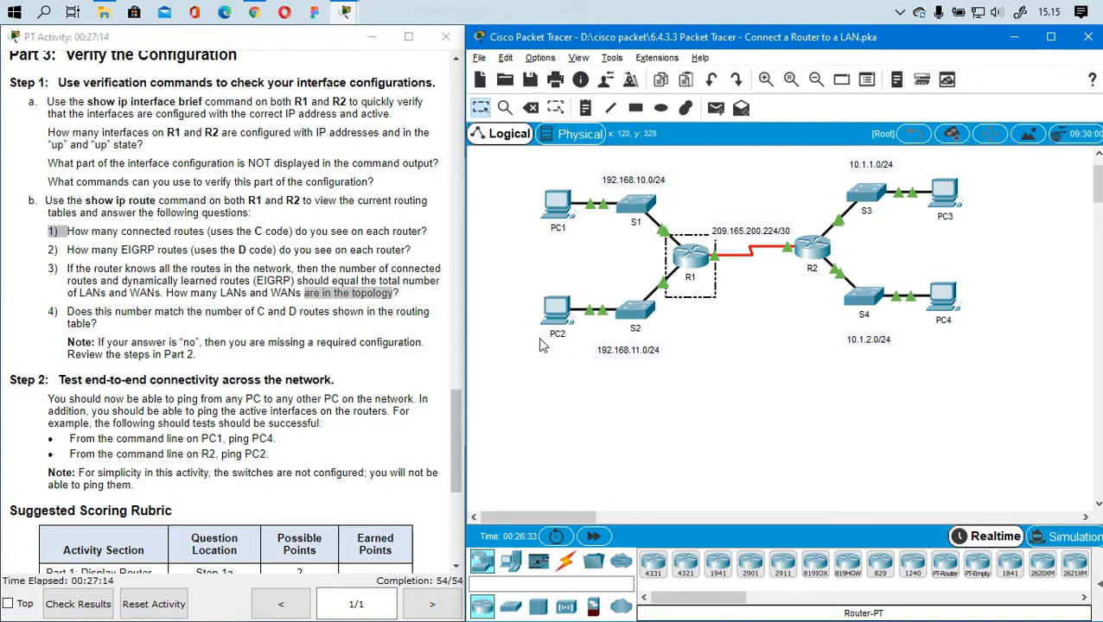
click(556, 311)
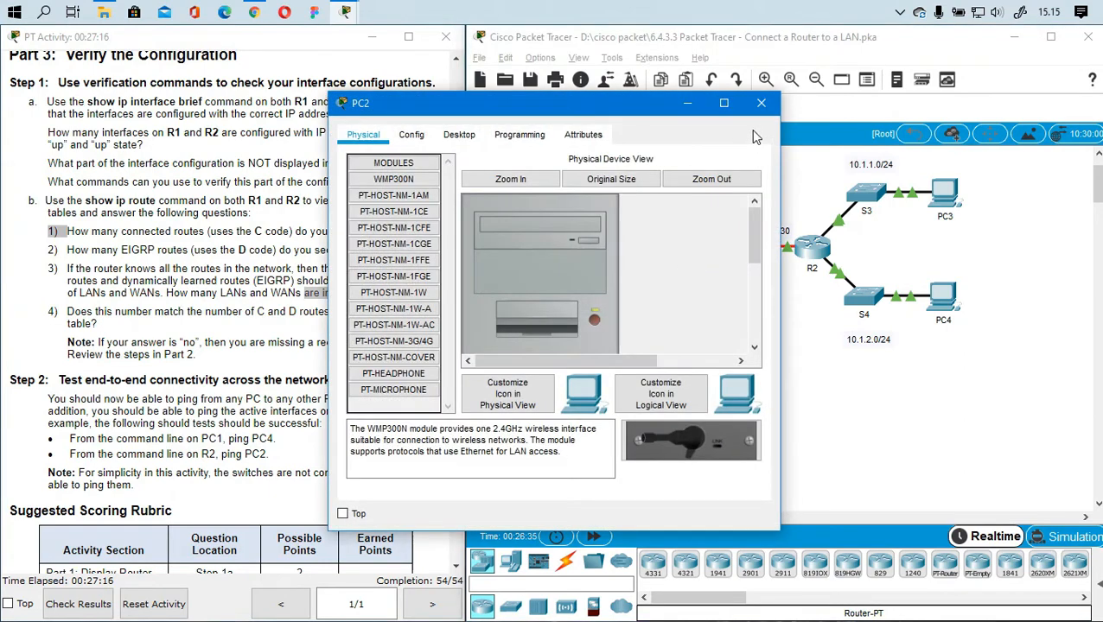
click(753, 101)
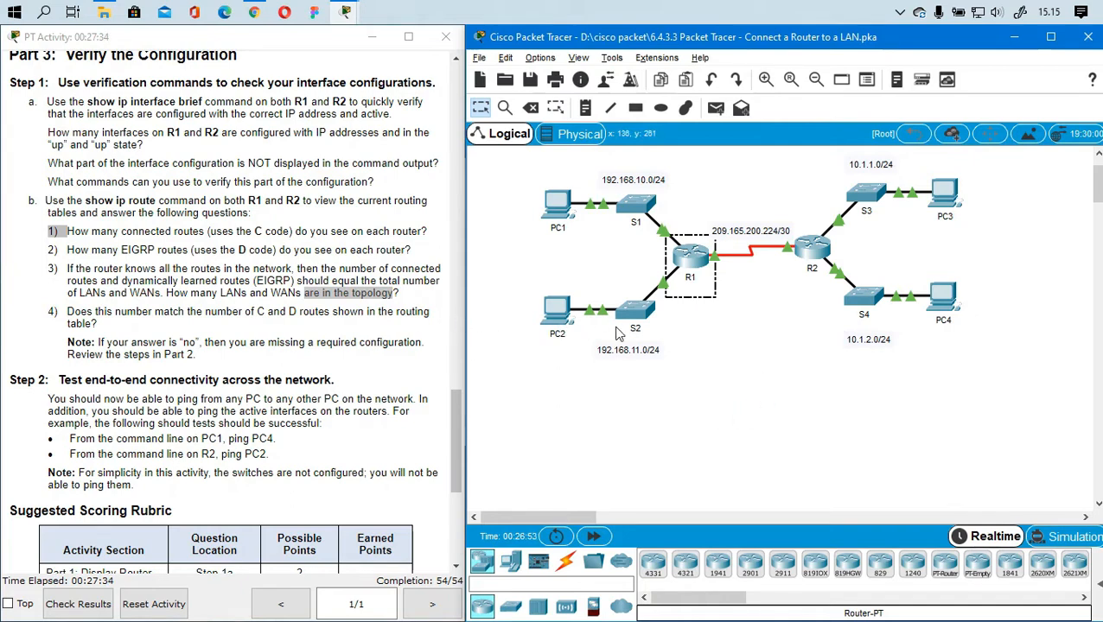
Review the Step 2 ping test instructions and open the command prompt on PC1
scroll(233, 367, down, 1)
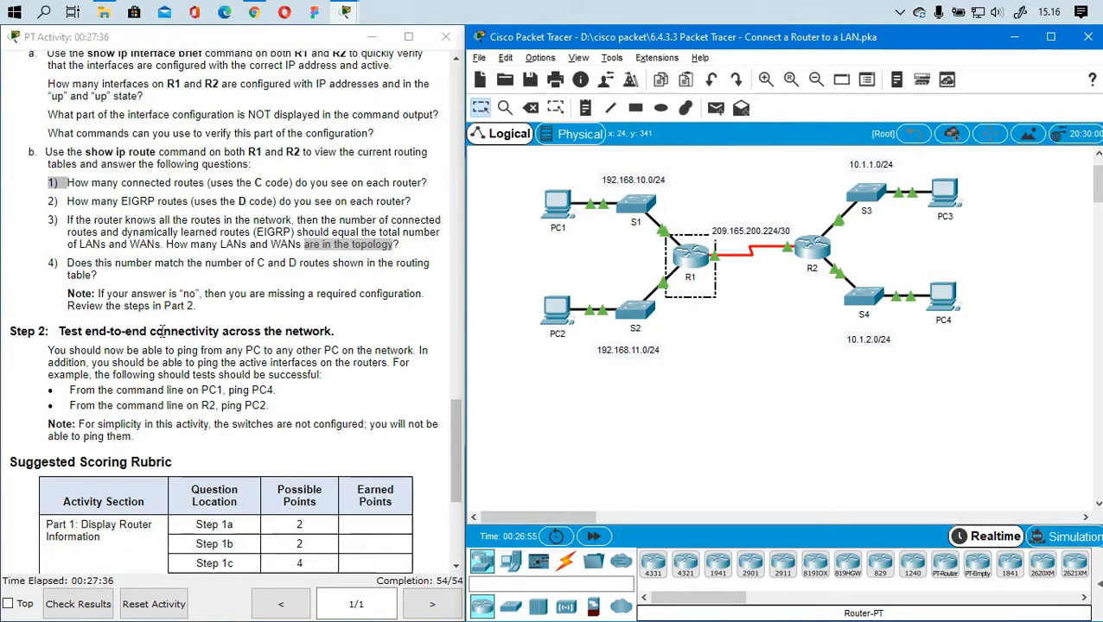
scroll(165, 320, down, 3)
click(55, 185)
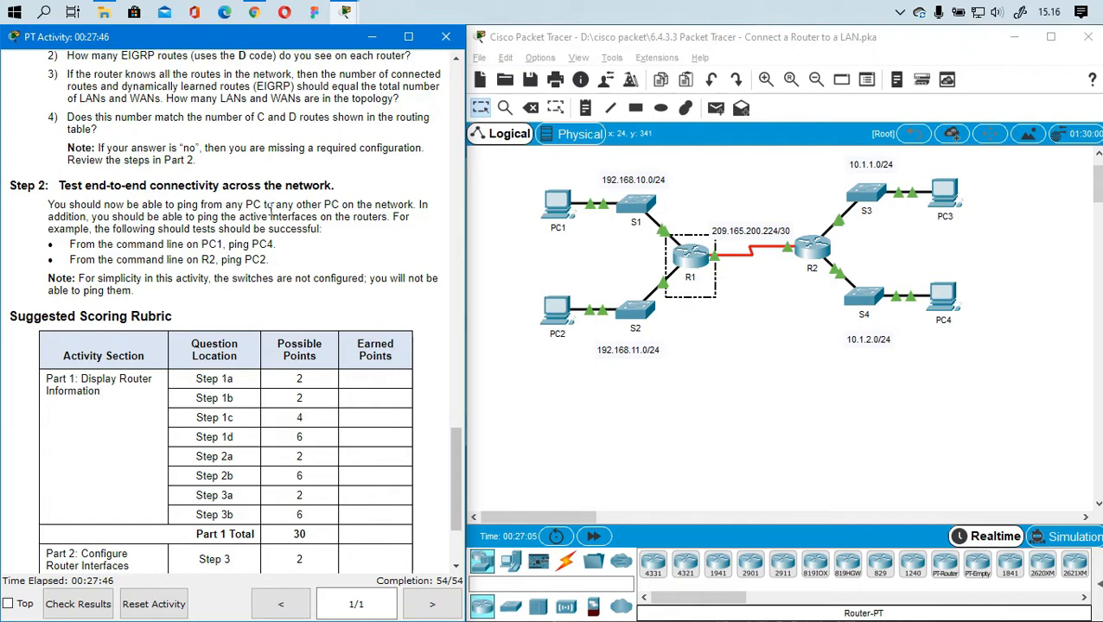
click(556, 205)
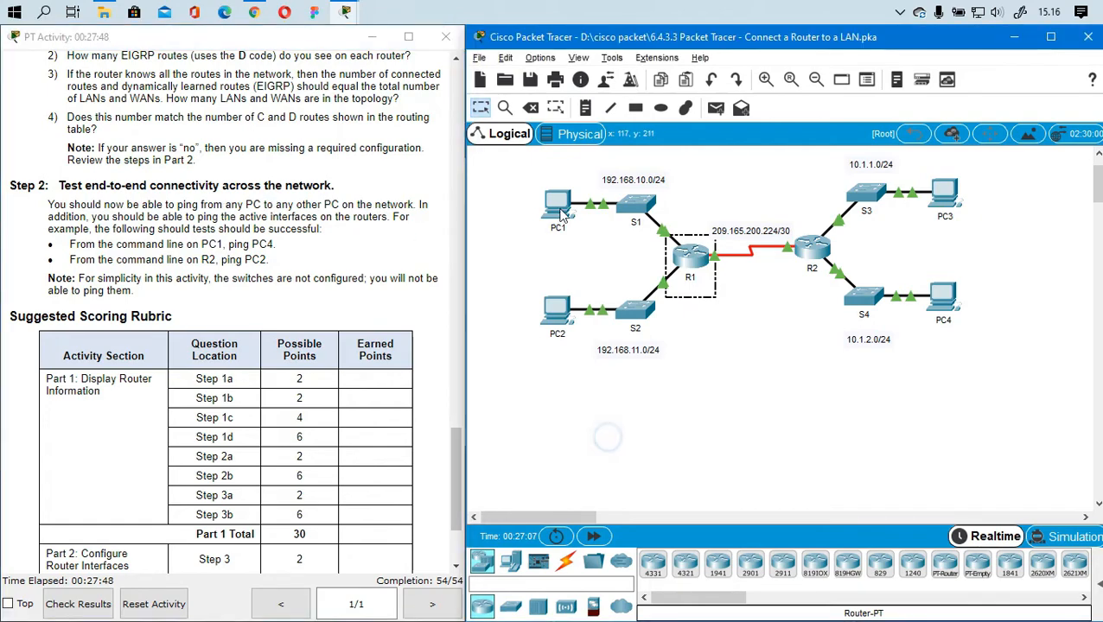
drag(548, 102, 743, 152)
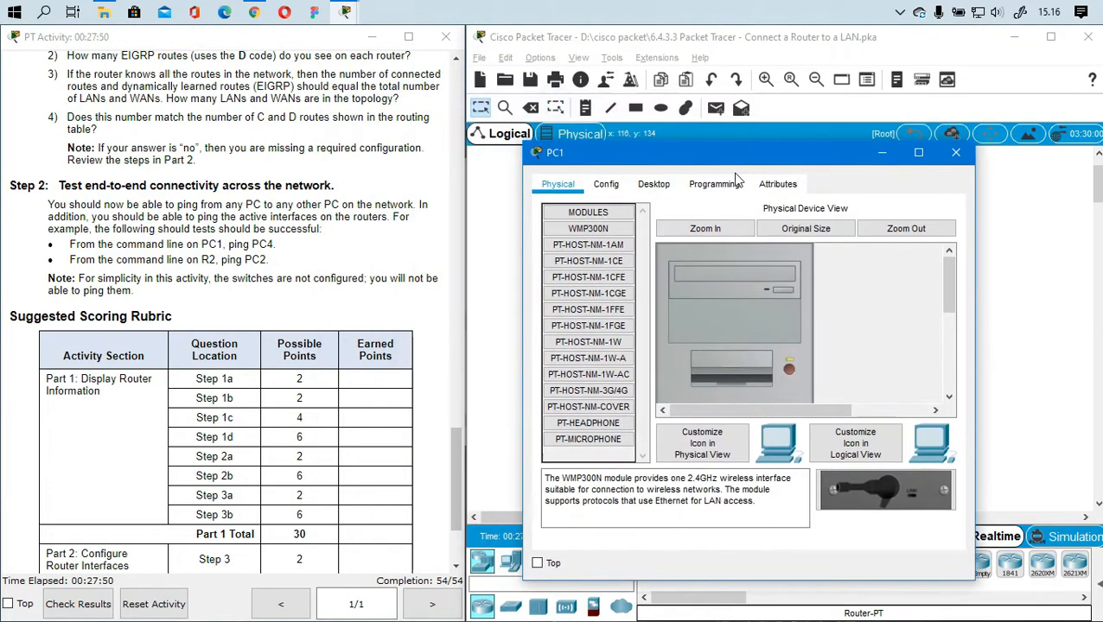
click(672, 185)
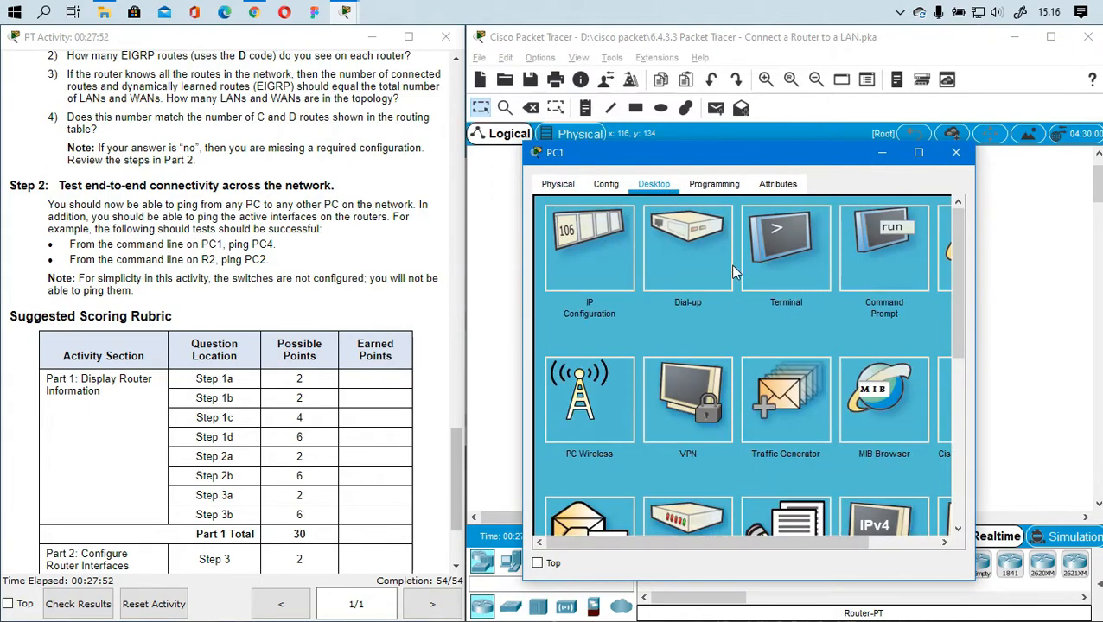
click(887, 255)
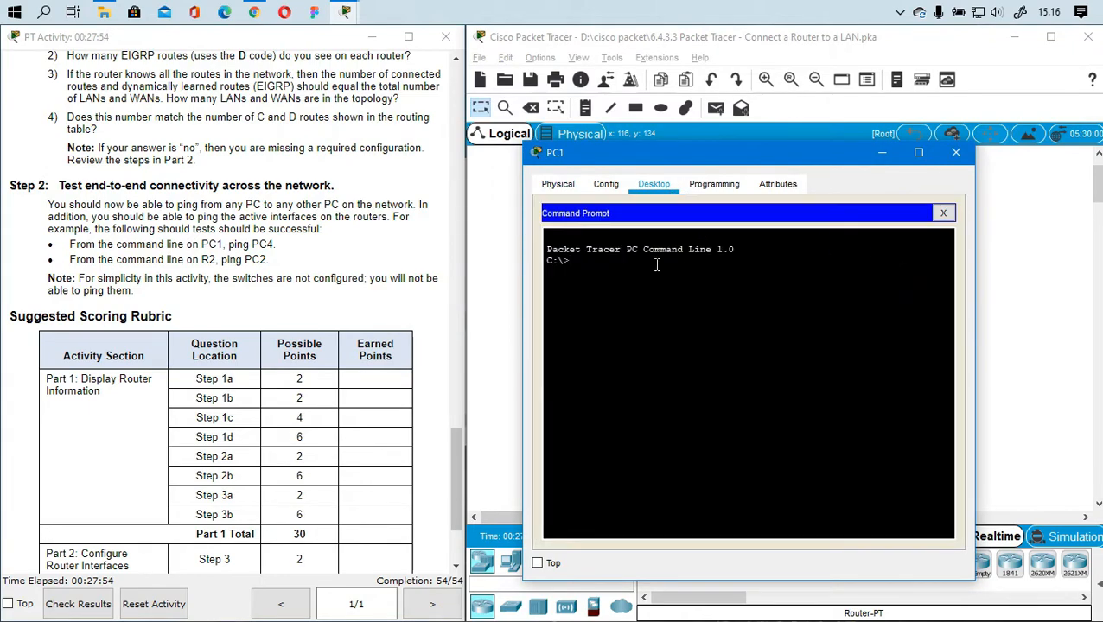
Look up PC2's address in the Addressing Table and ping 192.168.11.10 from PC1
scroll(268, 311, up, 20)
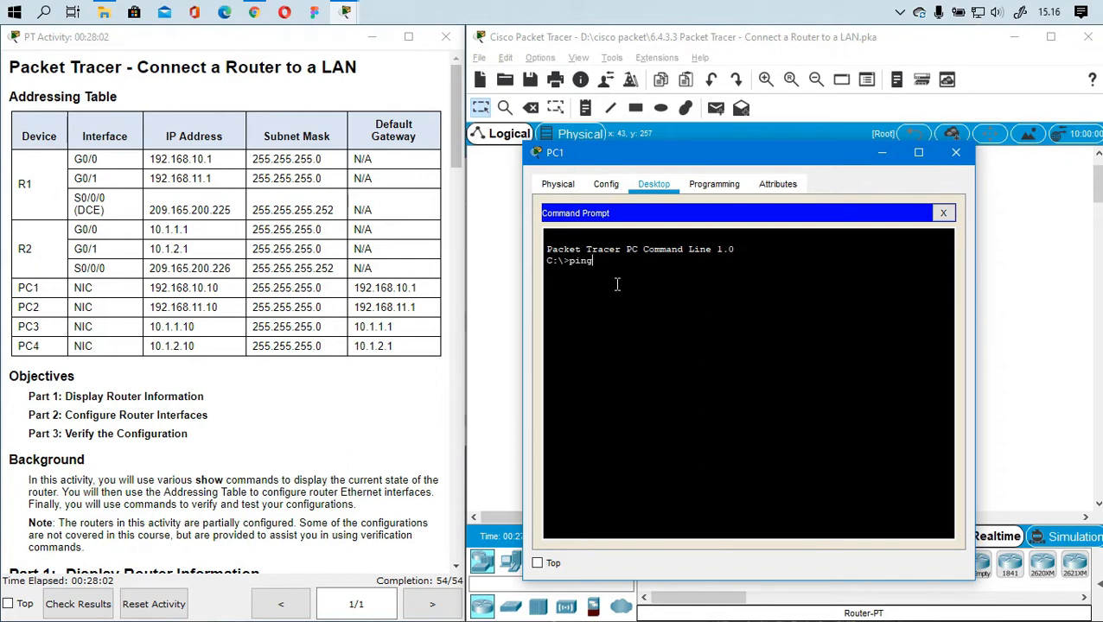
text(.168)
drag(674, 156, 709, 165)
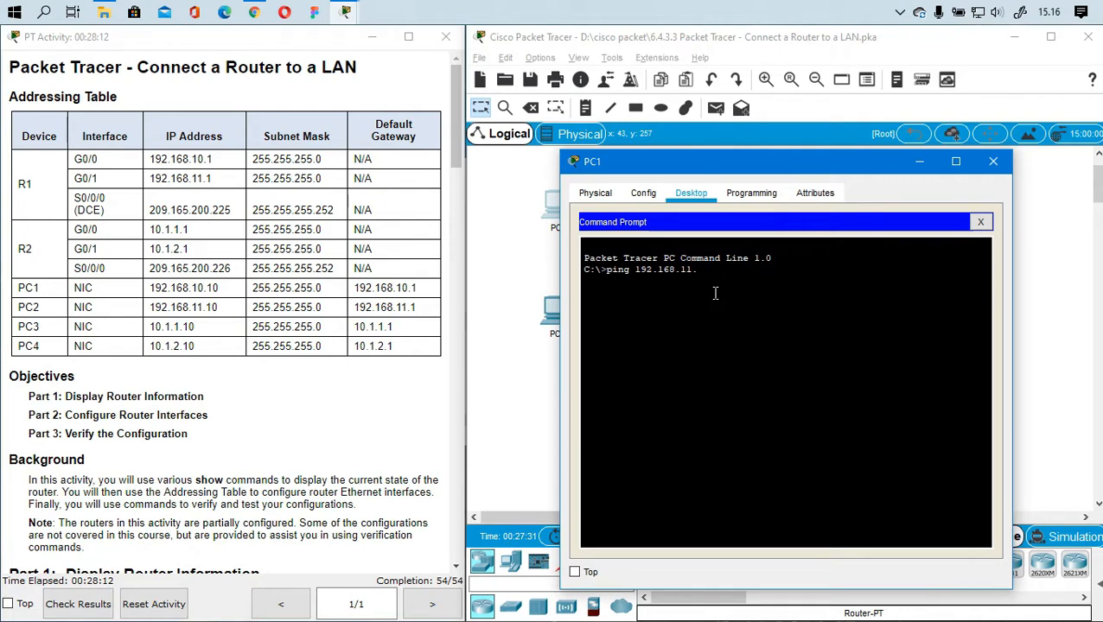
key(Return)
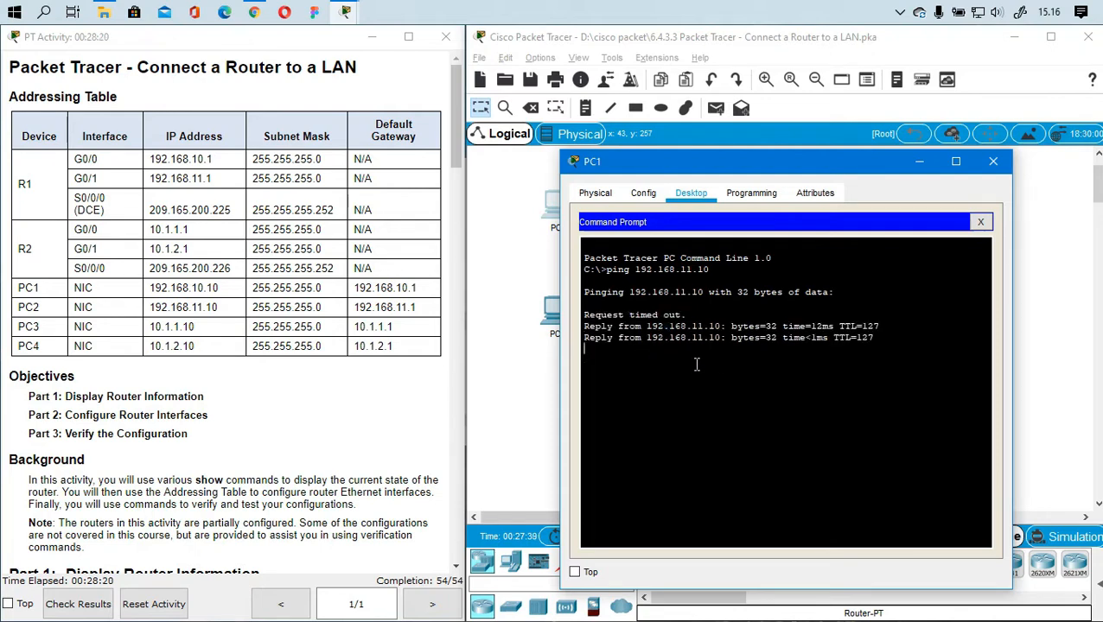
Examine the replies of the first ping and repeat the ping to 192.168.11.10 from PC1
drag(888, 353, 581, 328)
drag(687, 316, 586, 318)
click(662, 424)
key(Up)
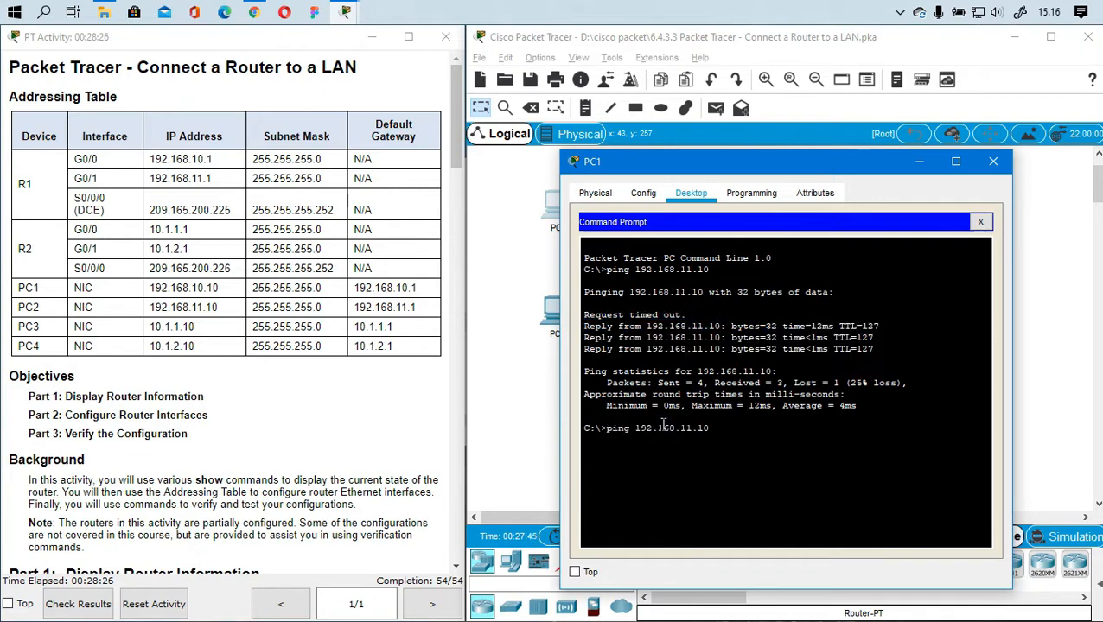
key(Return)
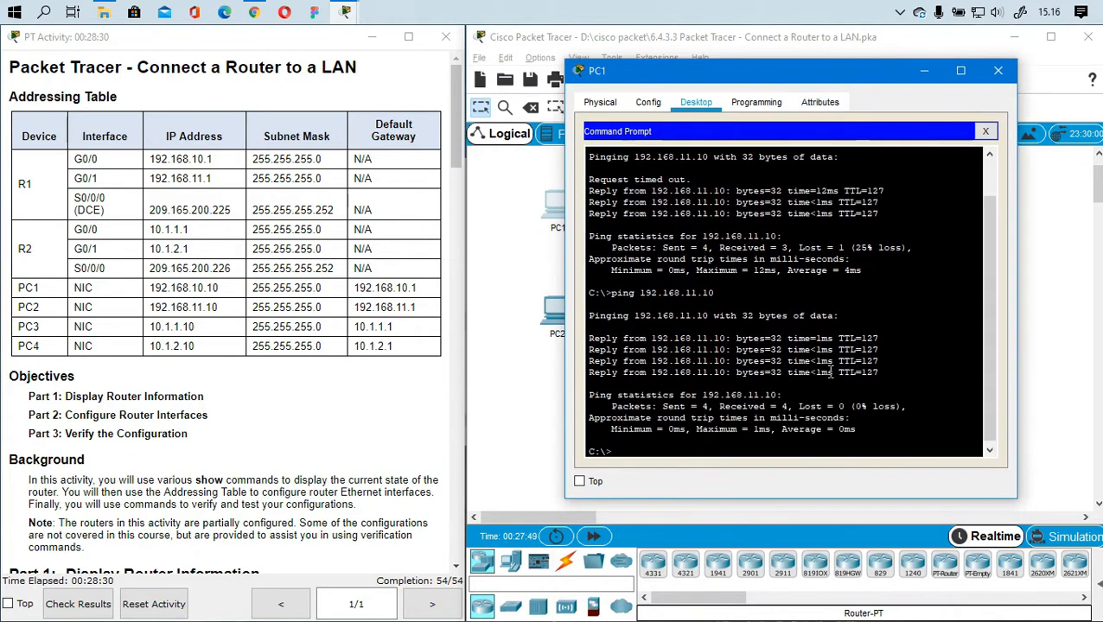
Compare the replies of the two pings to 192.168.11.10 and close PC1's command prompt and window
drag(887, 371, 593, 339)
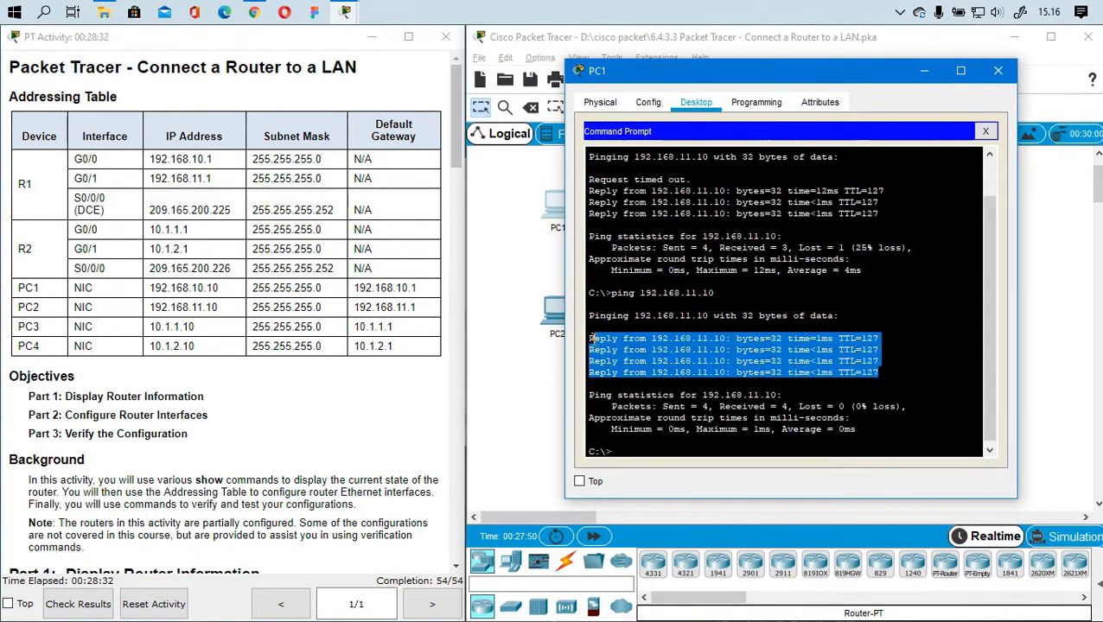
drag(899, 380, 584, 337)
drag(881, 214, 583, 192)
drag(702, 179, 579, 179)
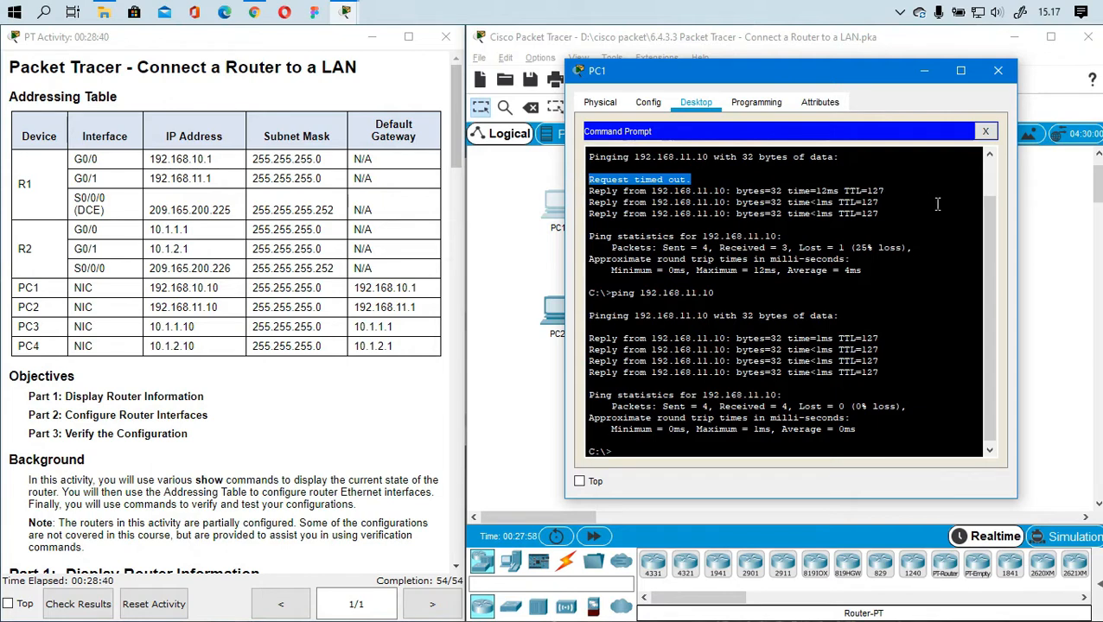
drag(908, 215, 615, 201)
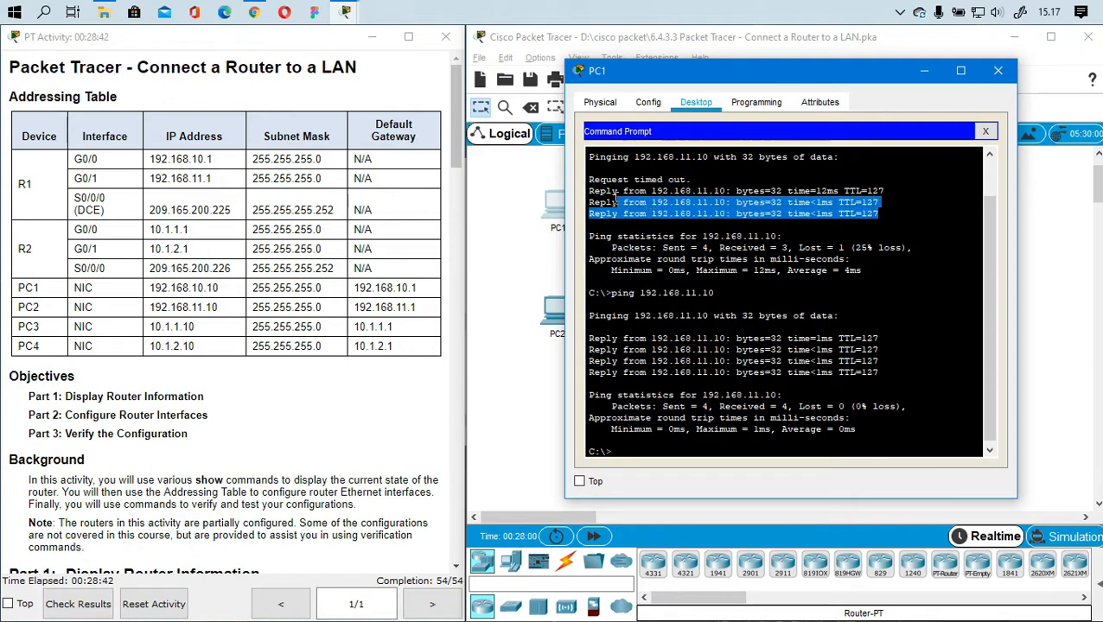
drag(899, 374, 583, 343)
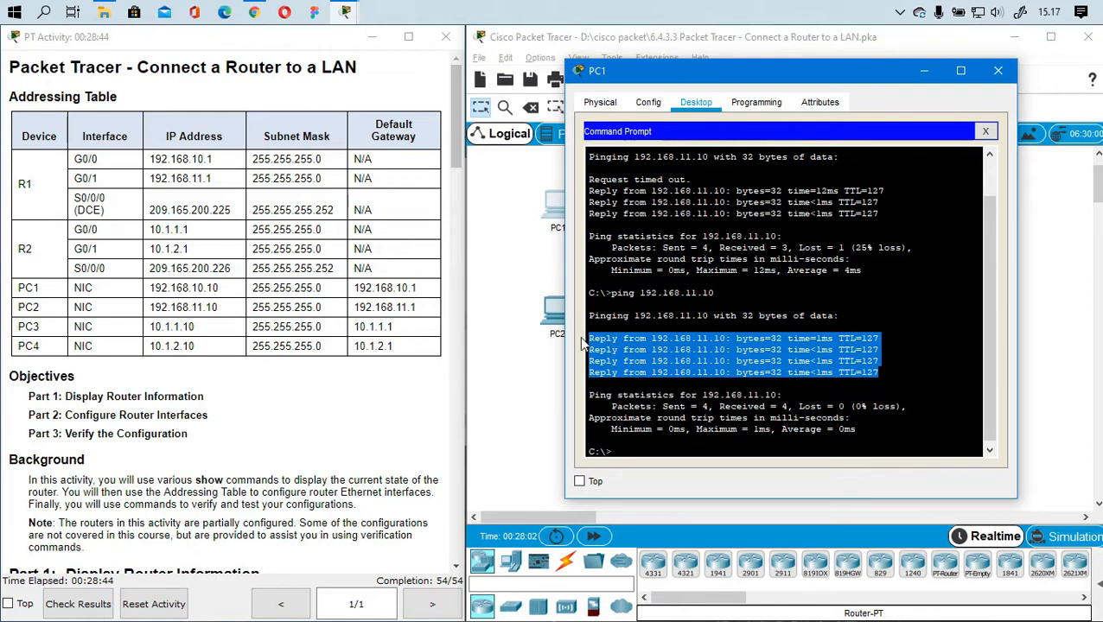
click(986, 133)
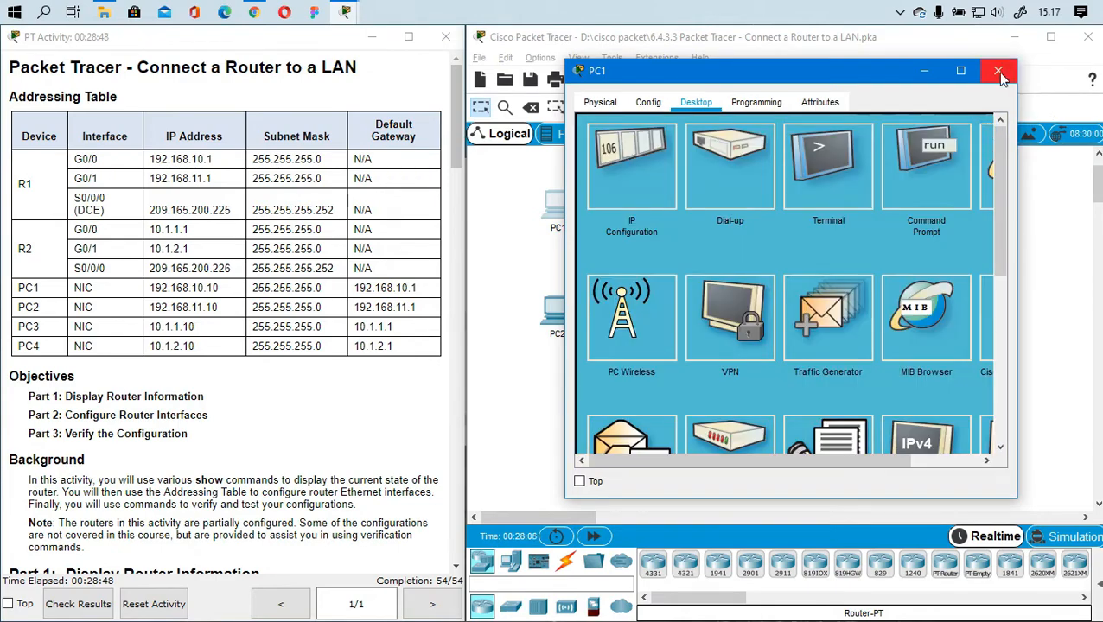
click(999, 72)
Reread the Step 2 connectivity test instructions and return to the Addressing Table to look up PC3's address
scroll(271, 365, down, 15)
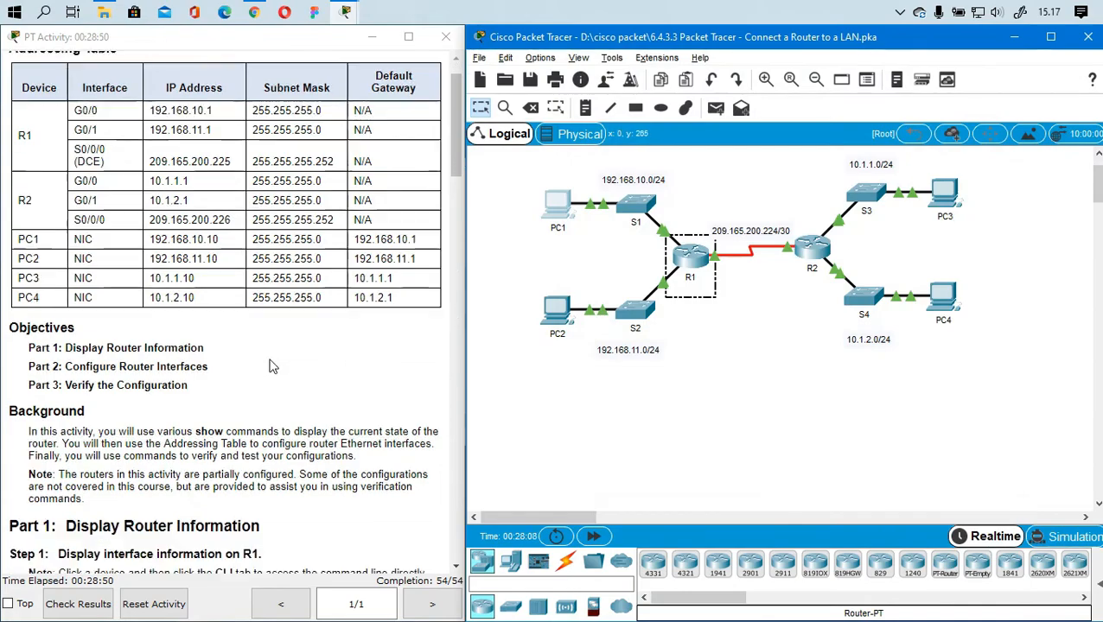
scroll(271, 366, down, 20)
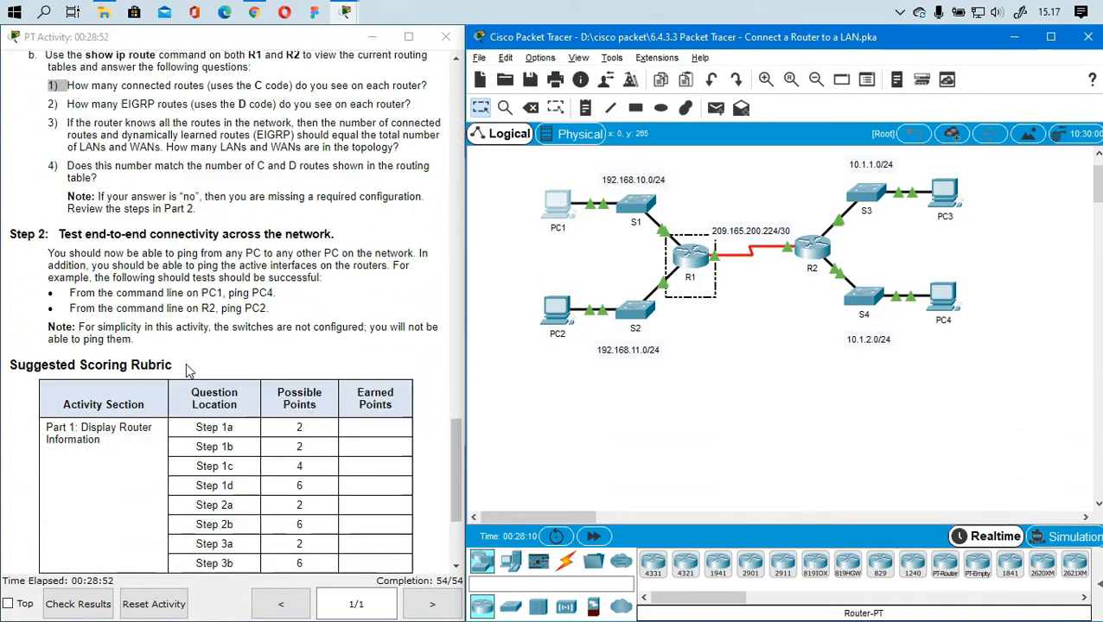
scroll(191, 370, up, 8)
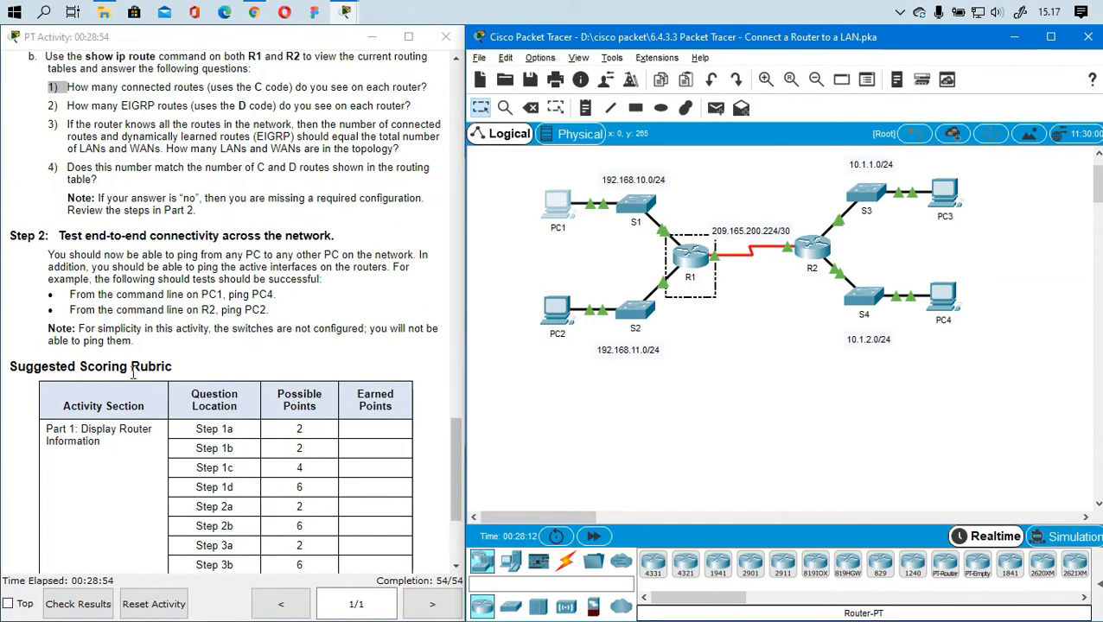
scroll(342, 311, up, 20)
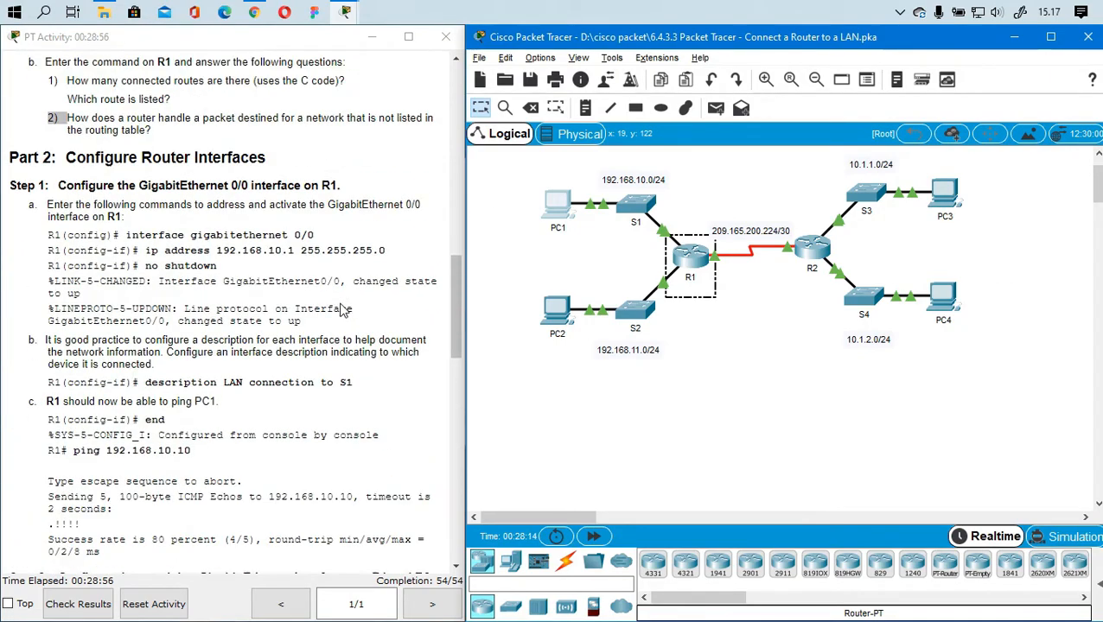
scroll(342, 311, up, 5)
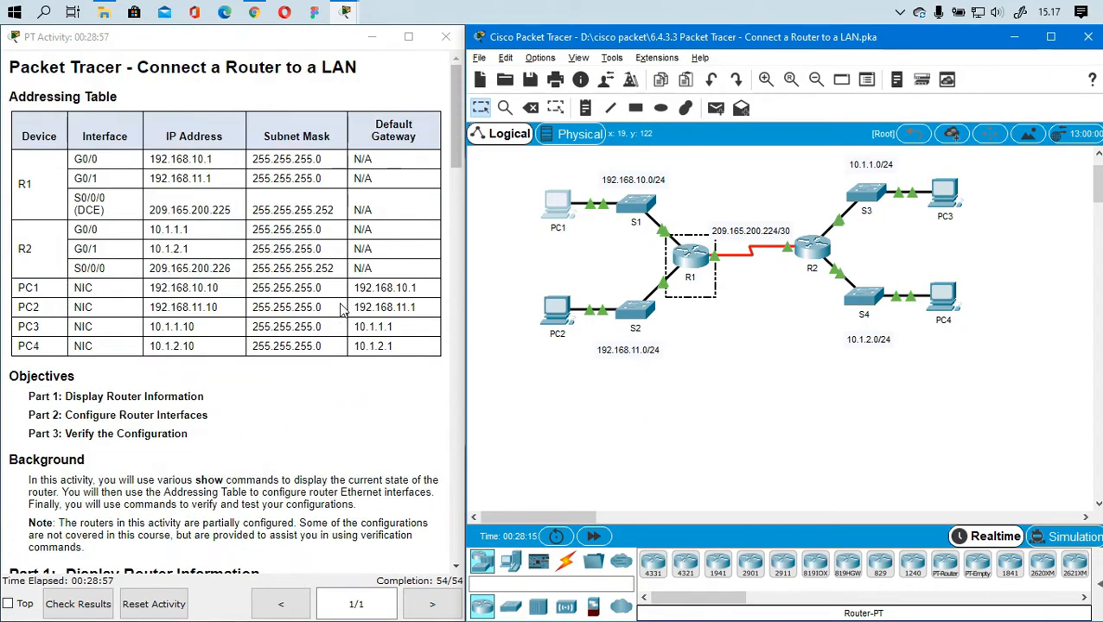
Reopen the command prompt on PC1 and ping PC3 at 10.1.1.10
click(564, 208)
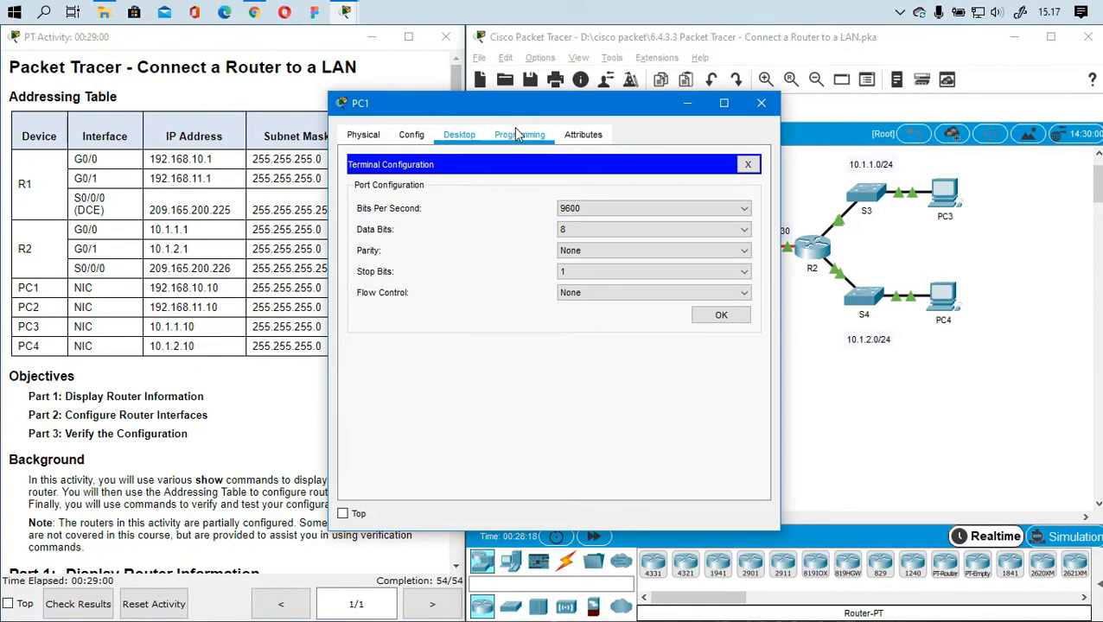
click(412, 135)
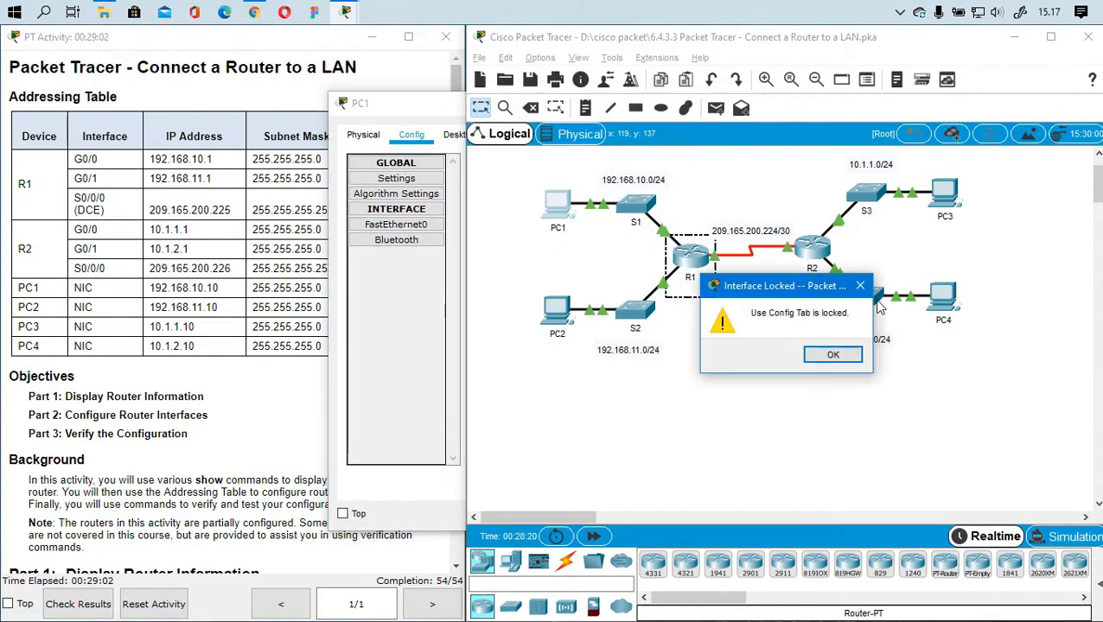
click(459, 134)
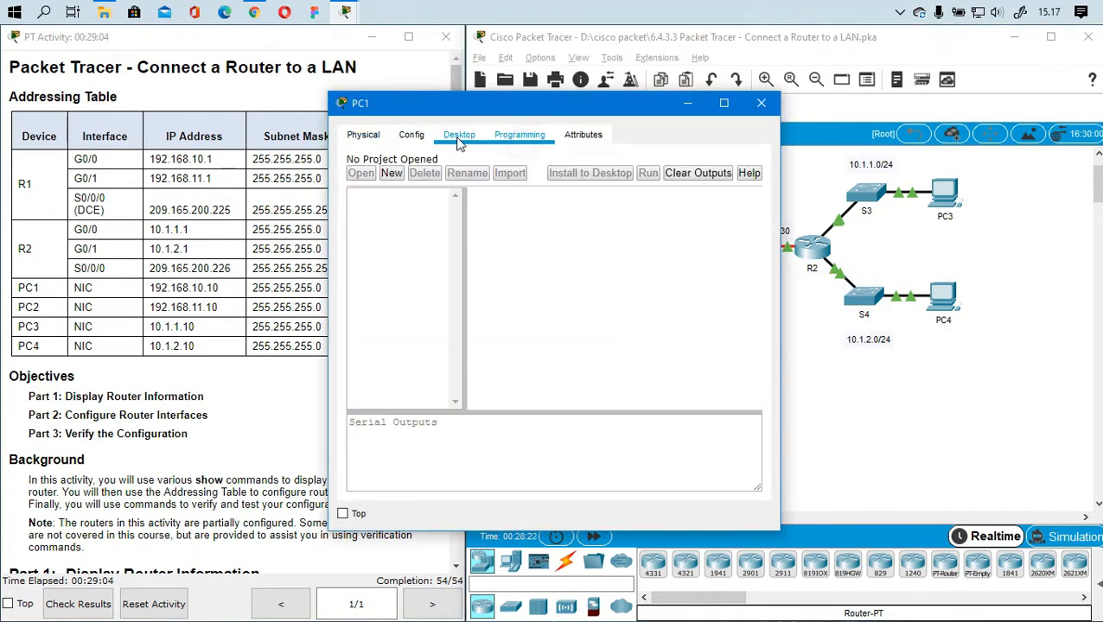
click(749, 165)
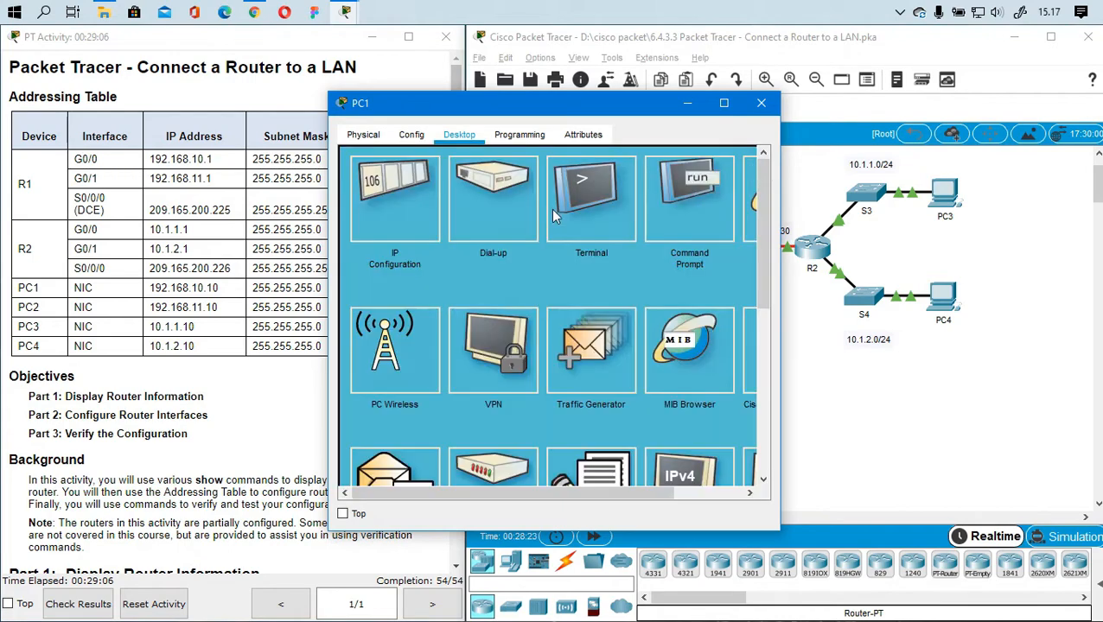
click(591, 199)
click(749, 165)
click(656, 200)
drag(600, 98, 723, 112)
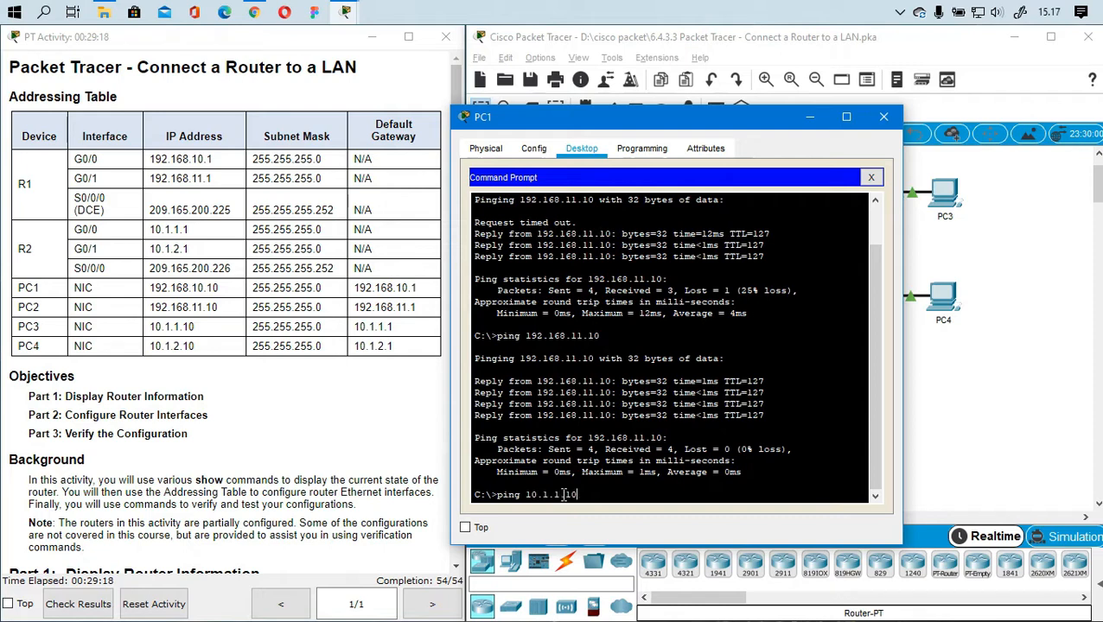
key(Return)
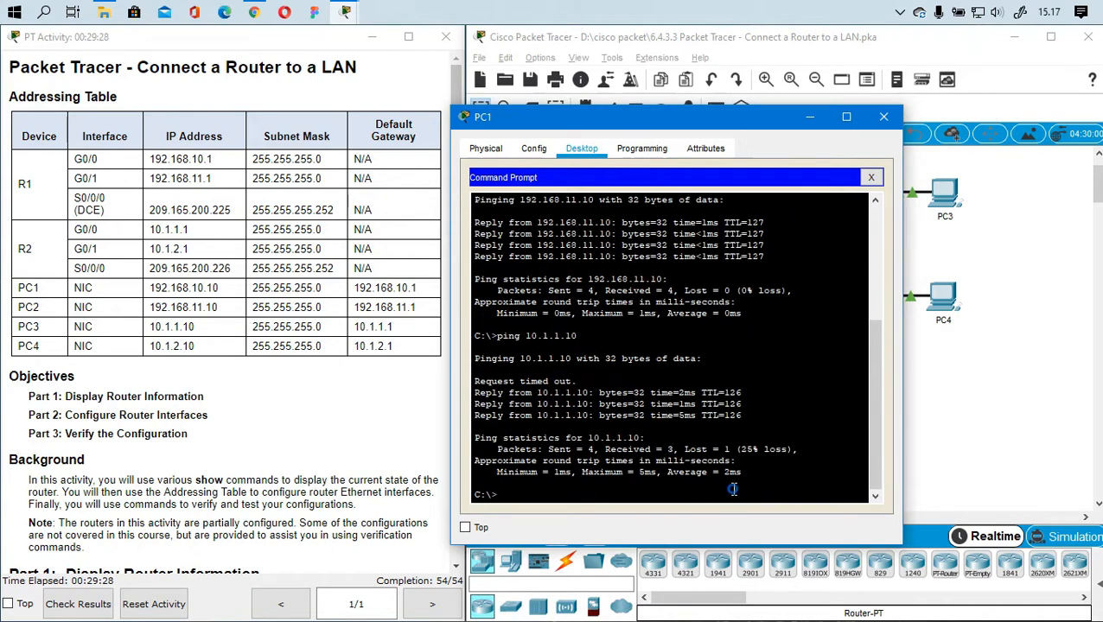
Repeat the ping to 10.1.1.10 from PC1 and close its command prompt and window
key(Up)
key(Return)
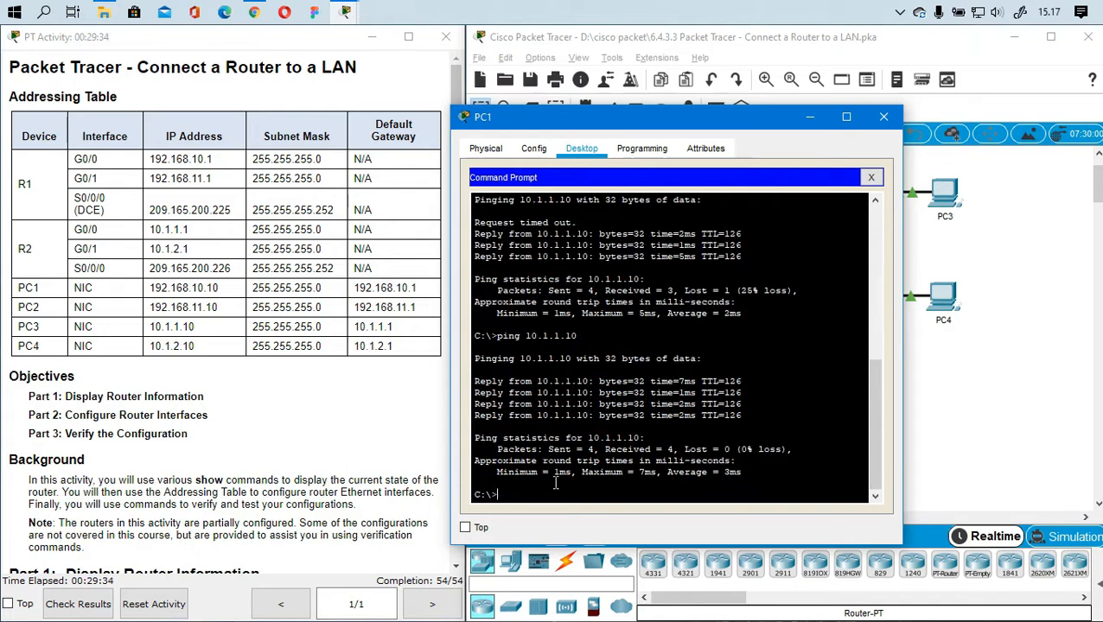
drag(548, 496, 564, 357)
click(610, 370)
click(871, 178)
click(883, 116)
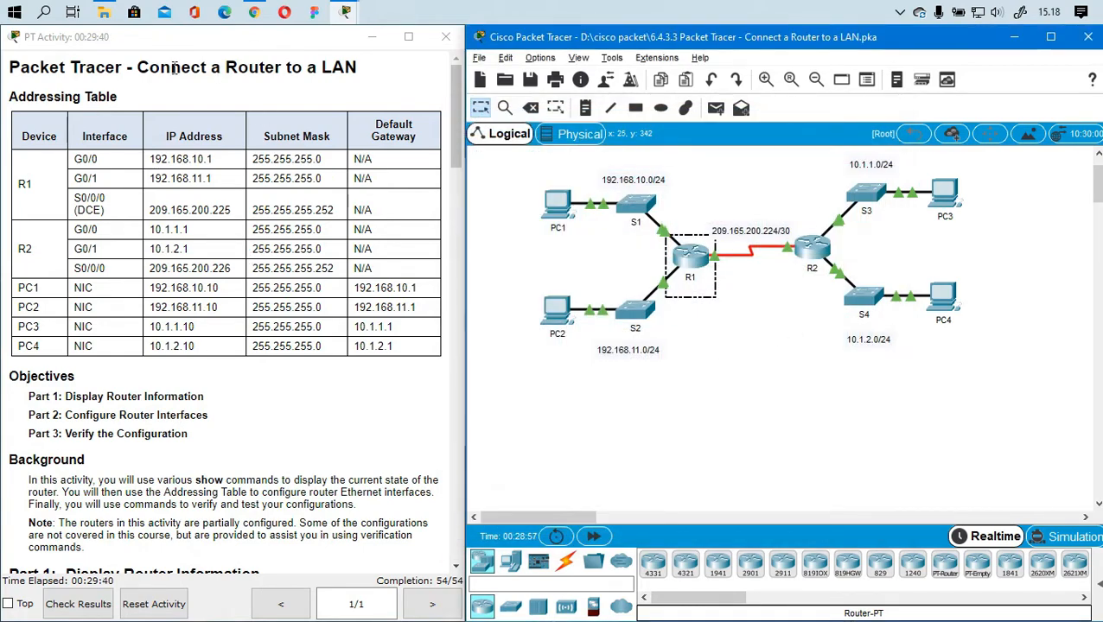
drag(136, 68, 363, 73)
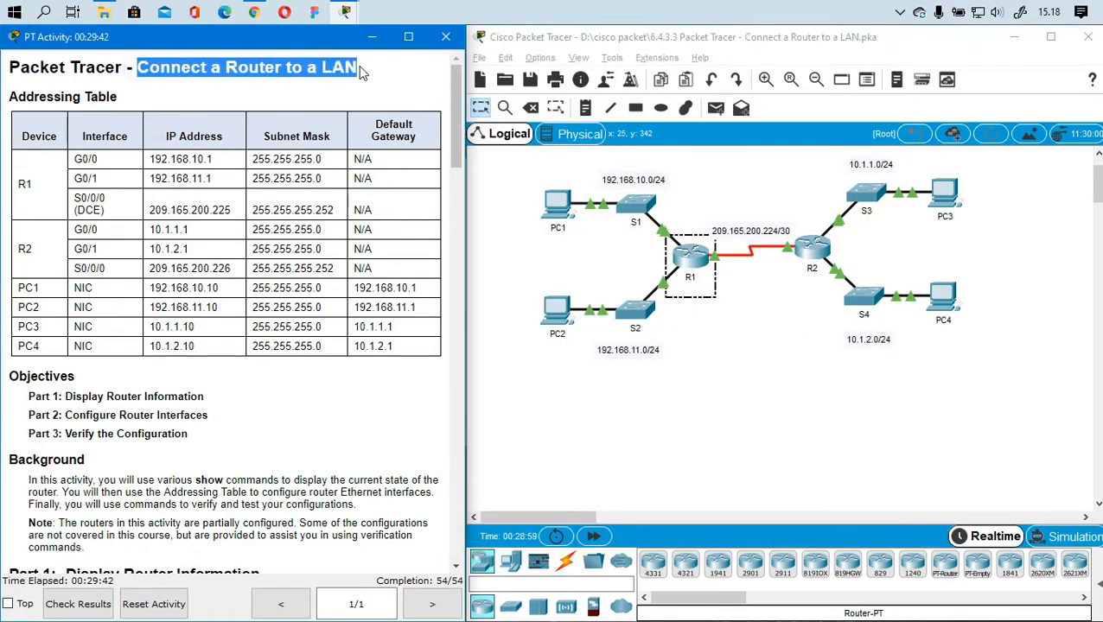
click(234, 92)
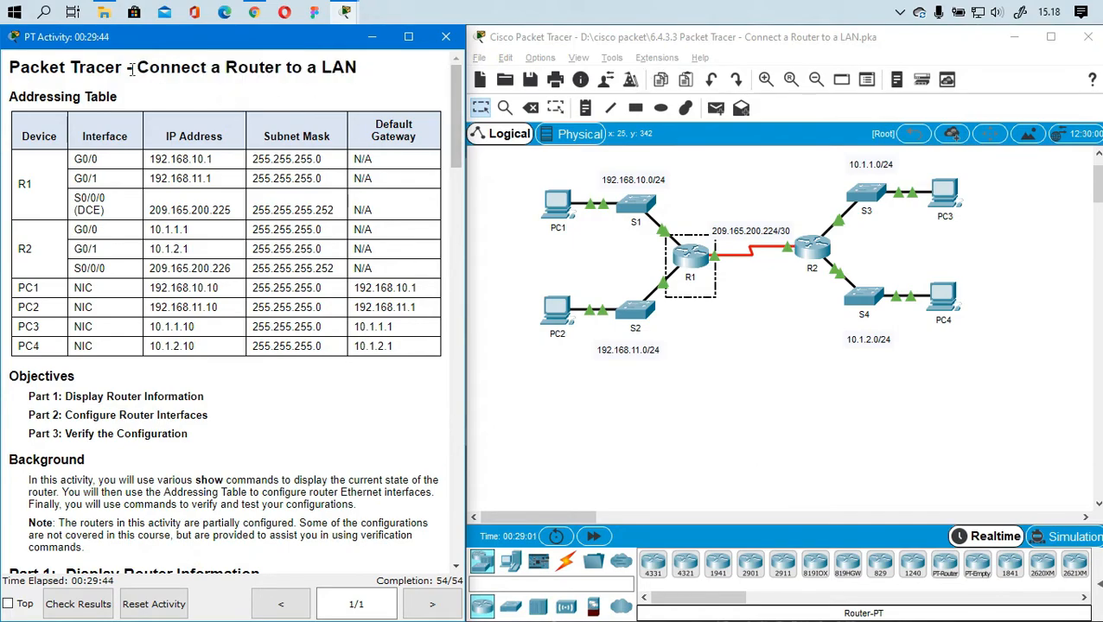
drag(138, 67, 384, 71)
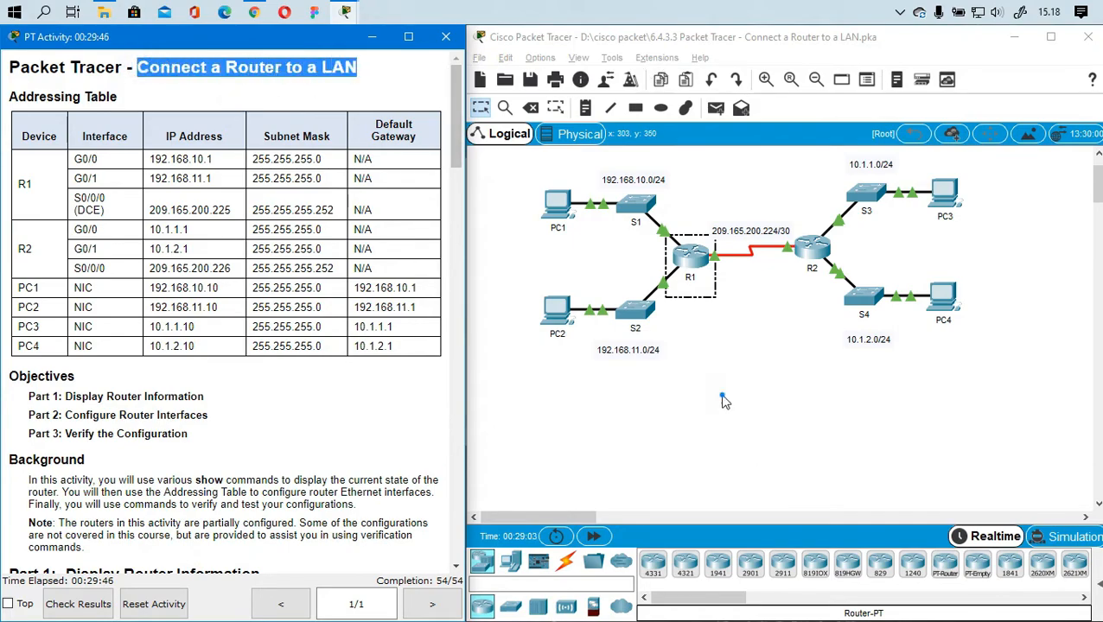
click(654, 385)
Look over the Suggested Scoring Rubric at the end of the instructions and check the activity results
scroll(303, 423, down, 20)
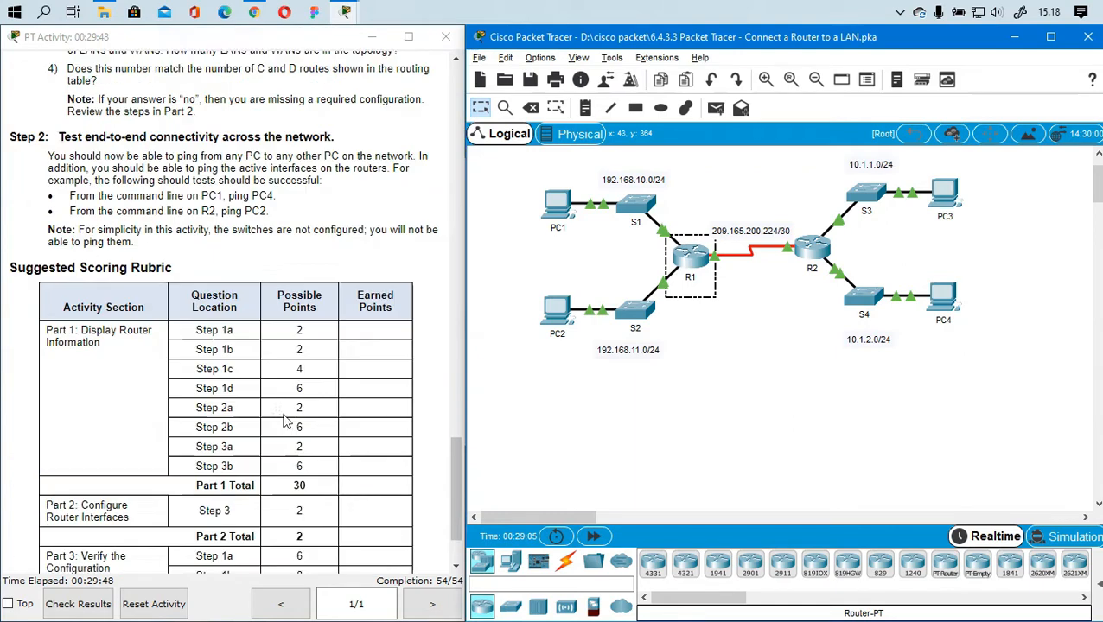
scroll(689, 385, up, 2)
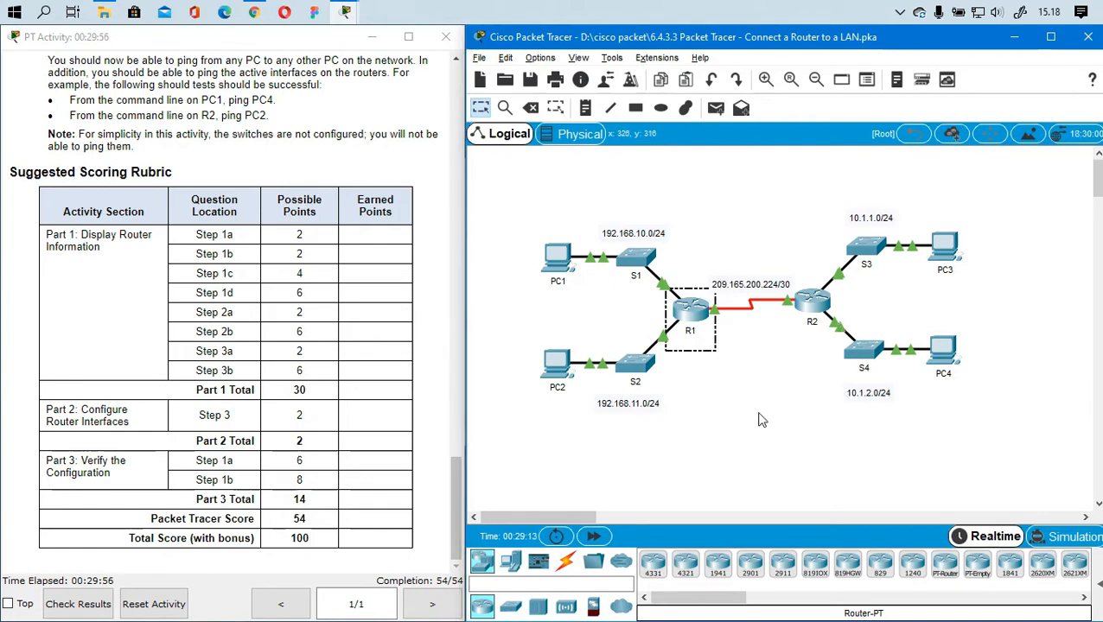
click(105, 602)
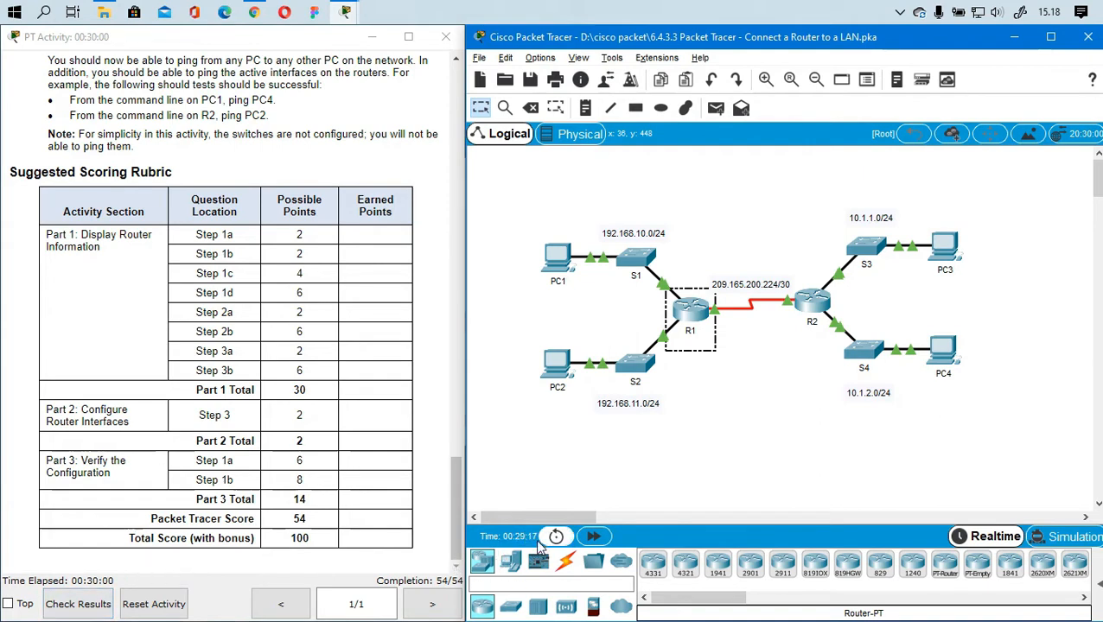
click(77, 605)
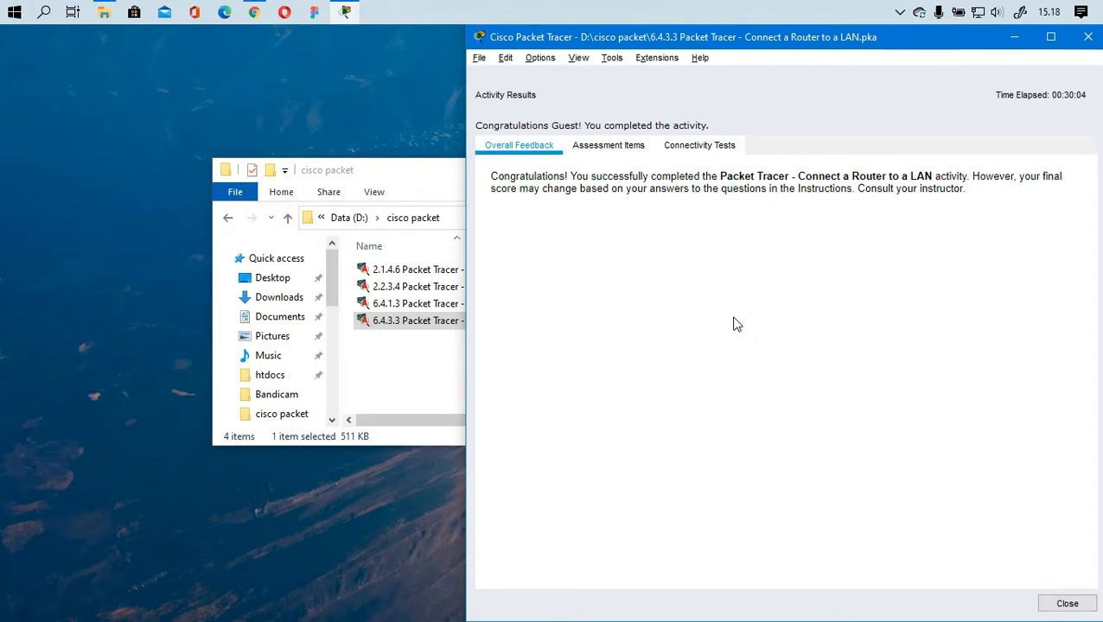
Review the assessment items for R1 and R2 and the connectivity test results
click(609, 147)
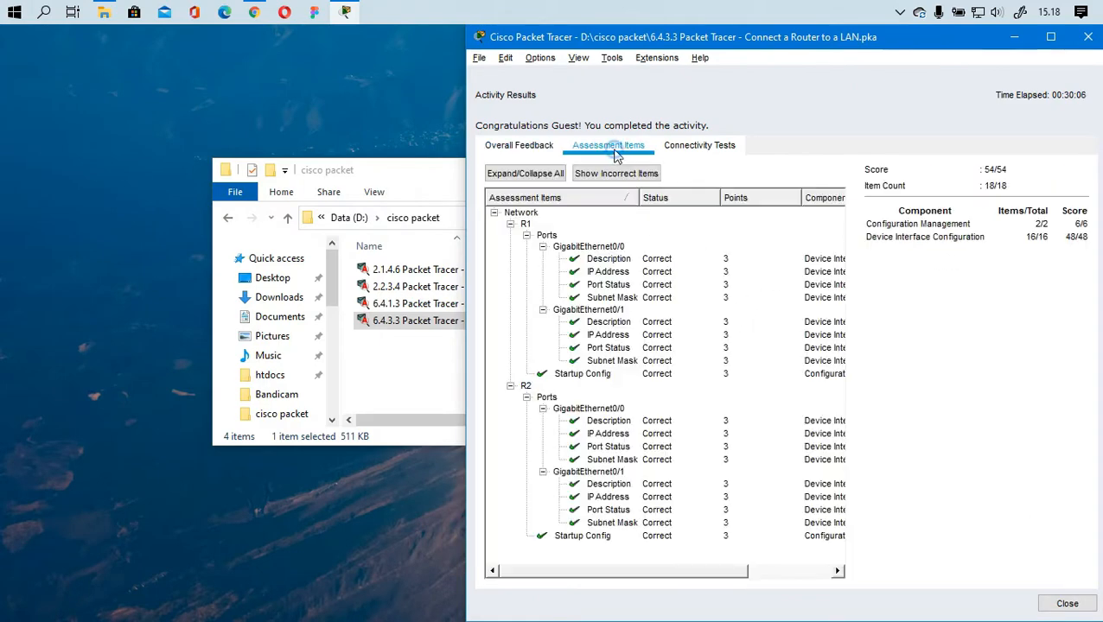
drag(722, 571, 657, 87)
click(718, 147)
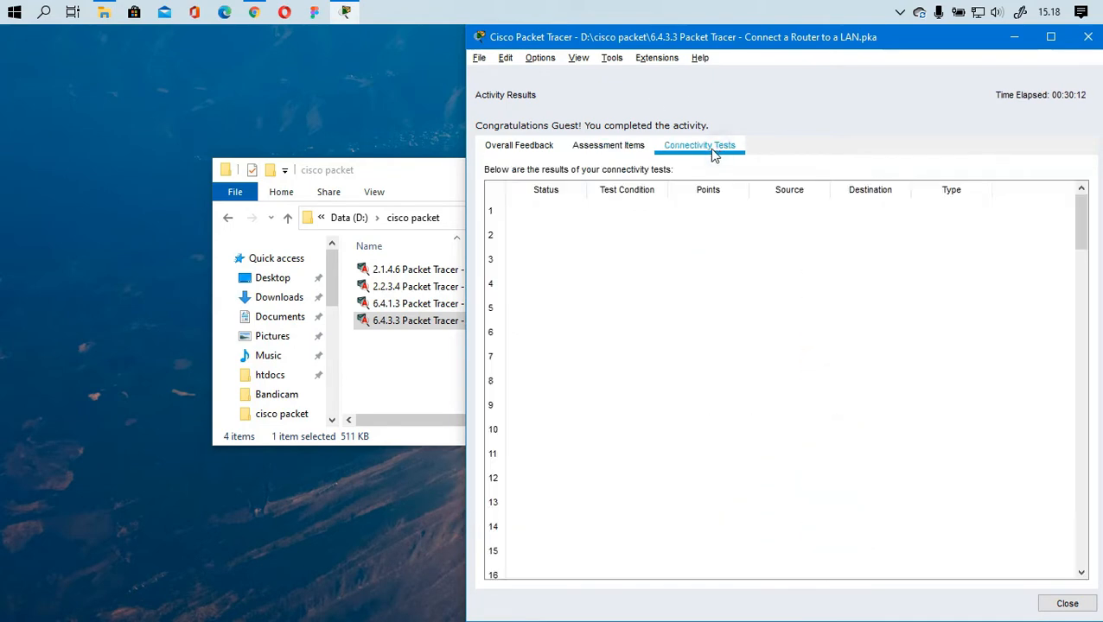
click(605, 147)
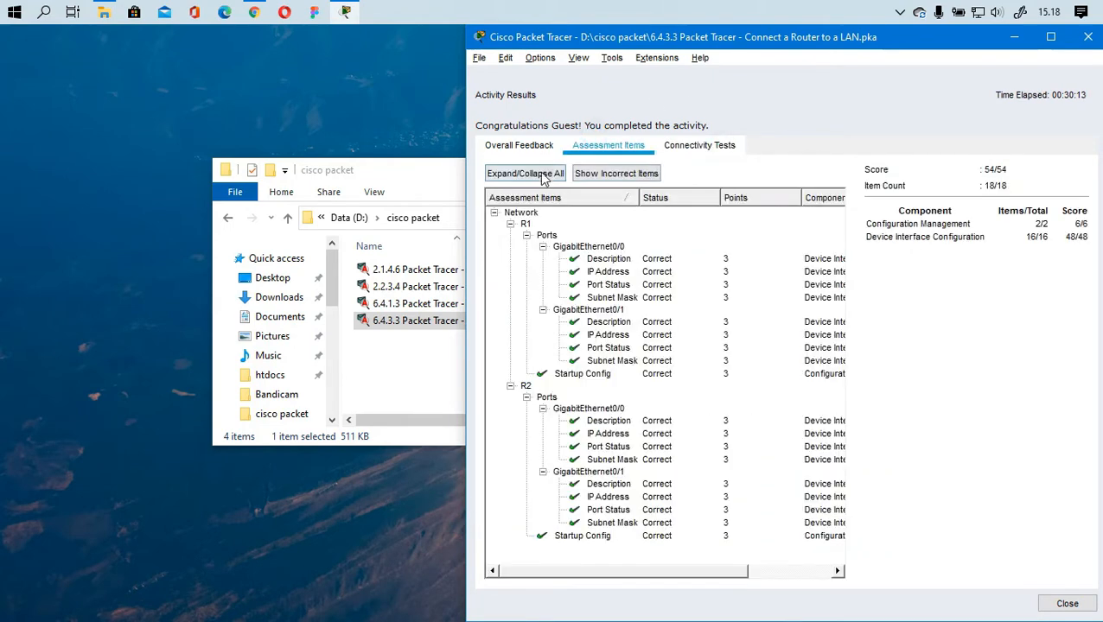
Filter the assessment items to incorrect ones, restore the full expanded list, and maximize the results window
click(621, 174)
click(541, 175)
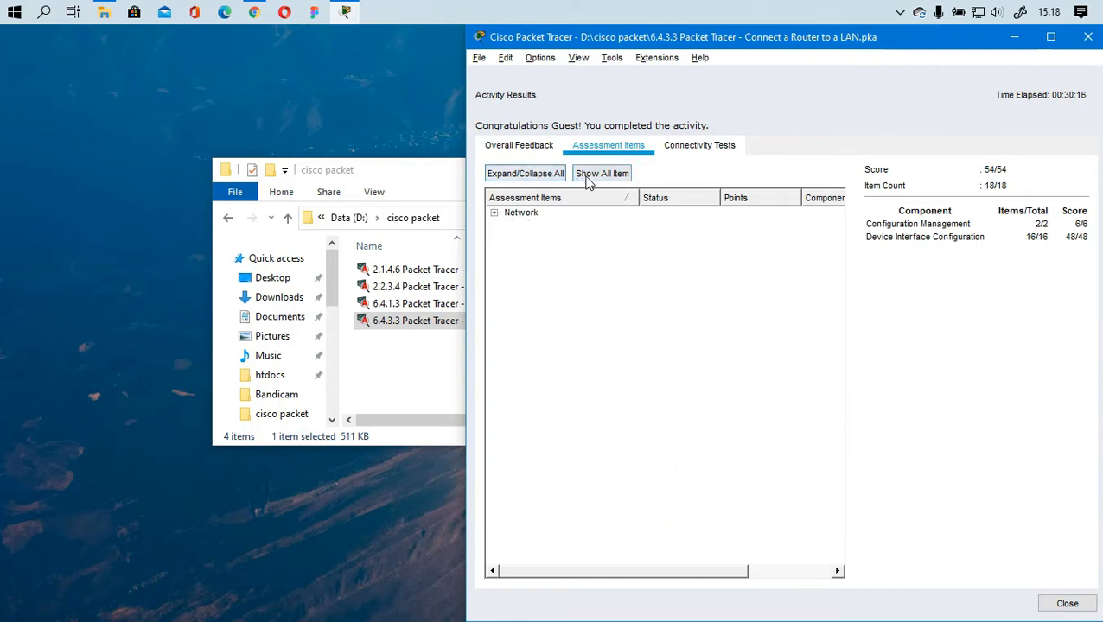
click(597, 174)
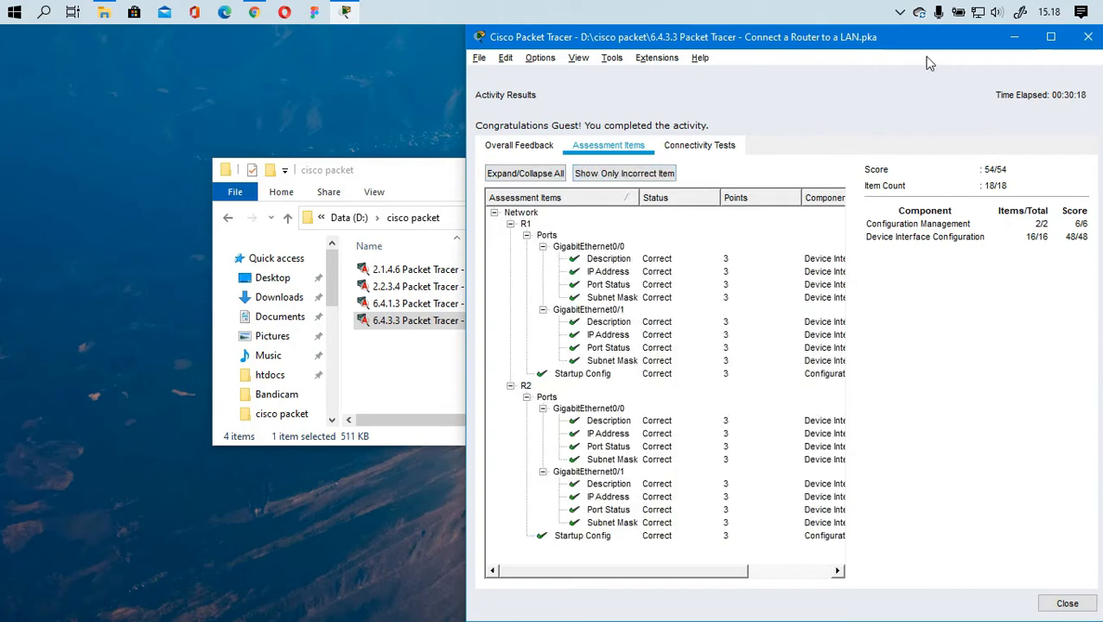
drag(926, 38, 777, 34)
click(905, 37)
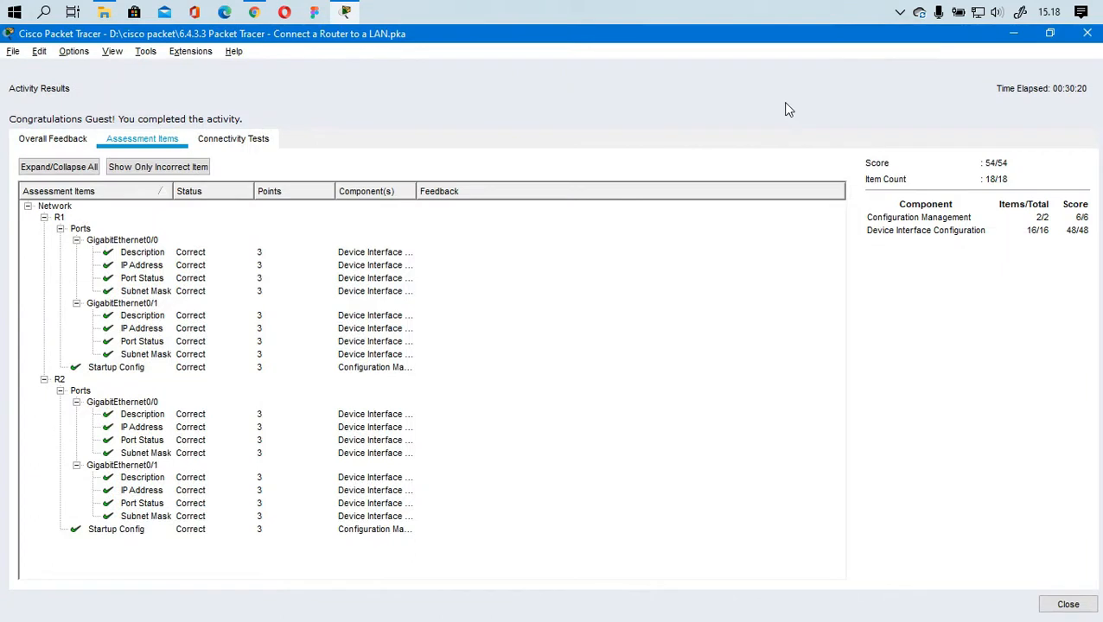